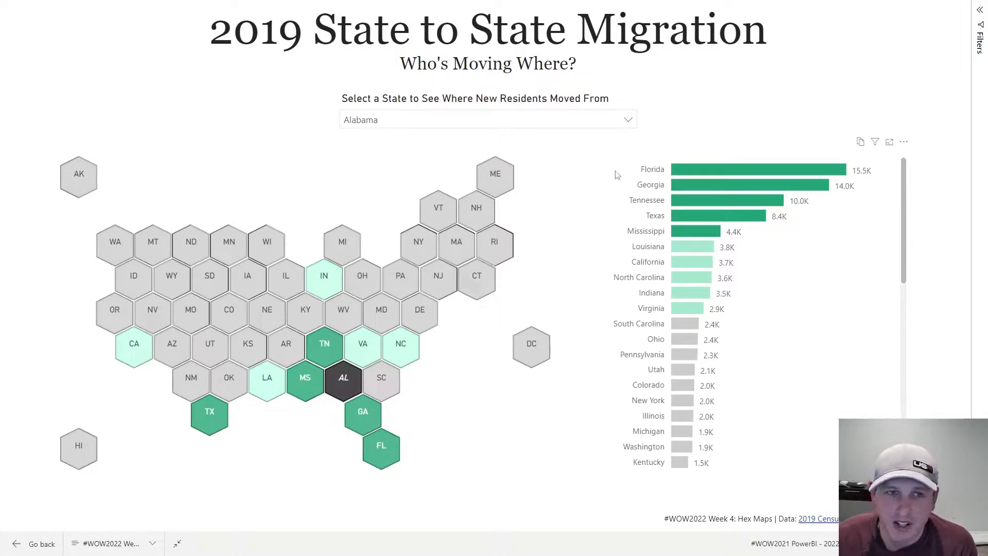
Set the report's state selection to Wisconsin
left_click(622, 122)
scroll(417, 191, "down", 3)
scroll(416, 194, "down", 8)
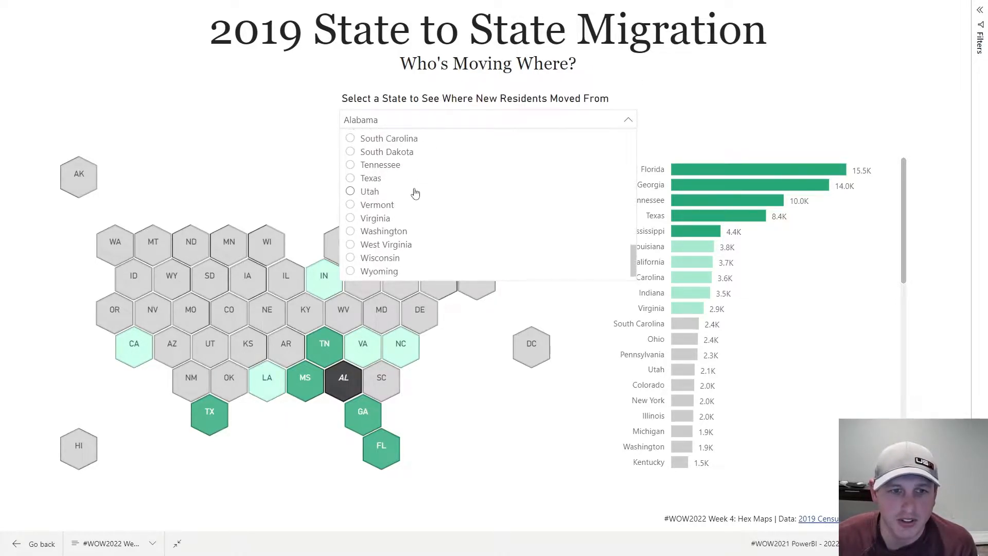
left_click(380, 258)
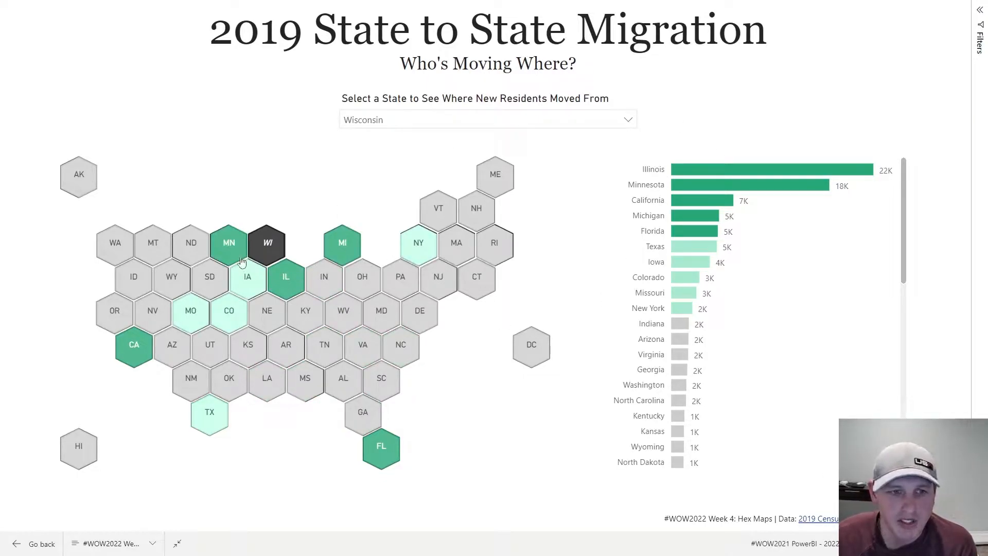
Examine the highlighted states' details on the hex map and look through the ranked bar chart of origin states
mouse_move(289, 290)
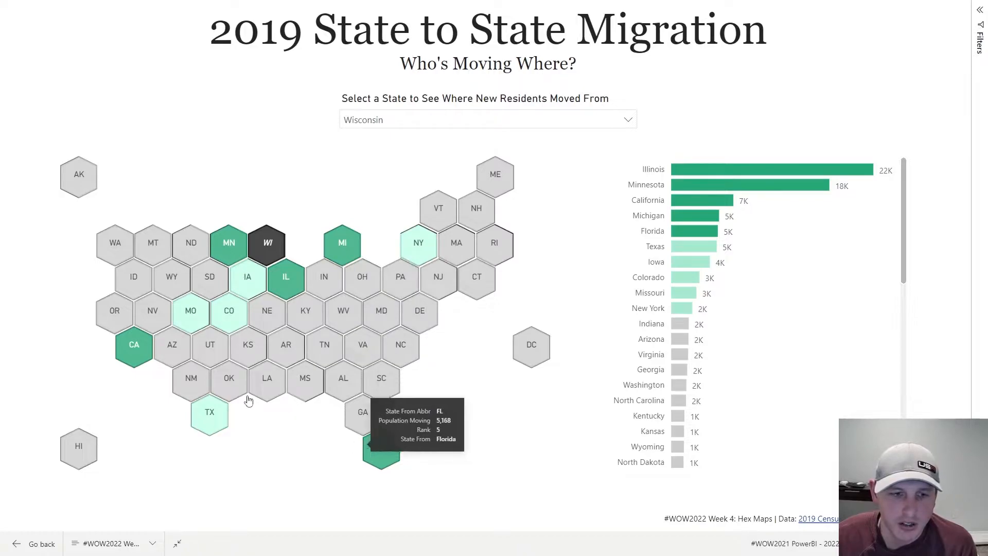
mouse_move(142, 360)
mouse_move(223, 269)
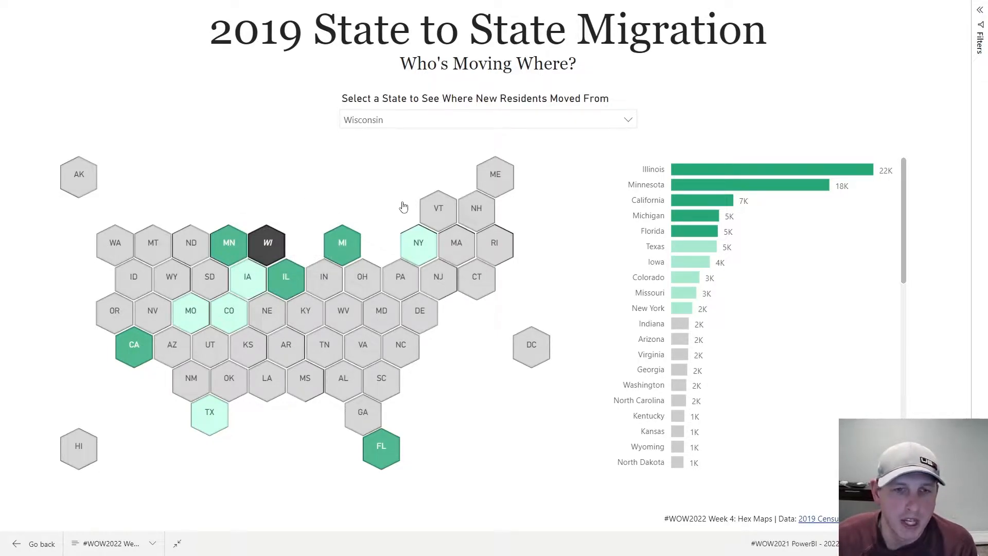
mouse_move(411, 249)
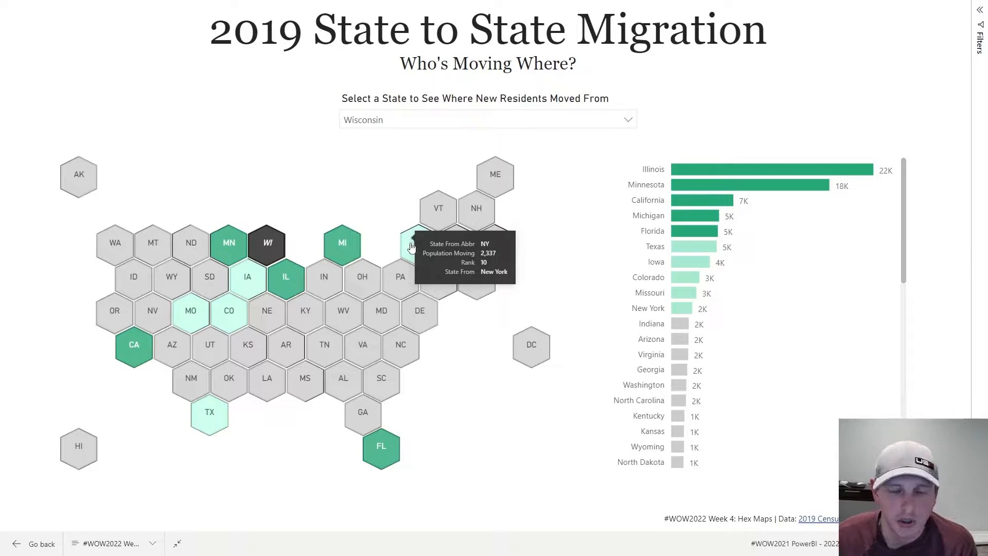
mouse_move(345, 288)
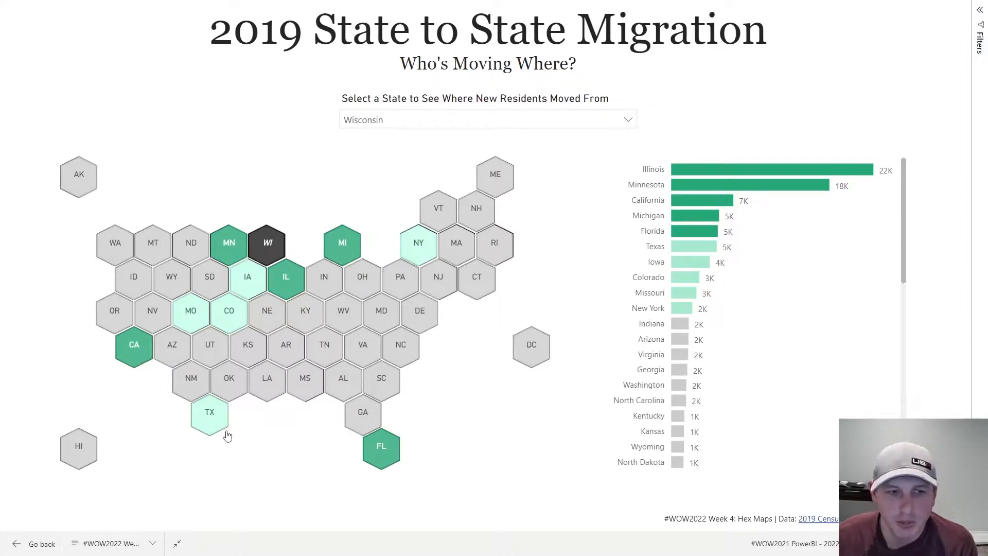
mouse_move(248, 307)
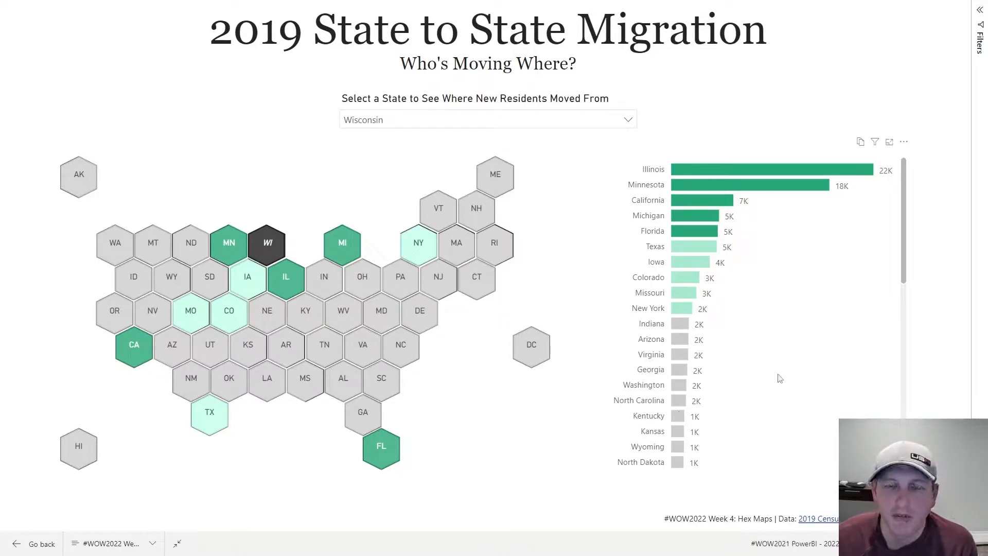
scroll(795, 268, "down", 5)
scroll(788, 303, "up", 5)
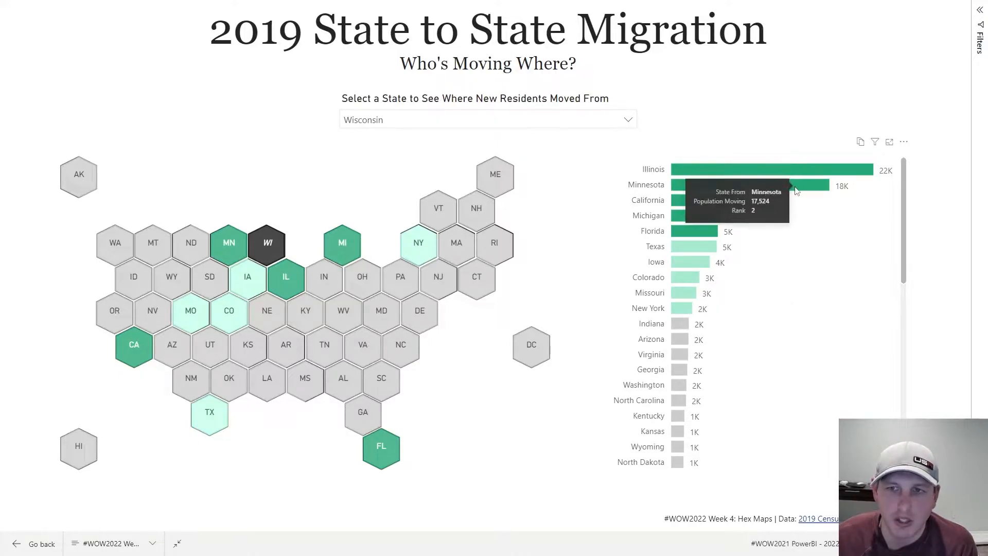
Check the cross-highlighting between chart and map by selecting and deselecting the Florida, California and Missouri bars and the Michigan hexagon
left_click(698, 232)
left_click(696, 229)
left_click(700, 199)
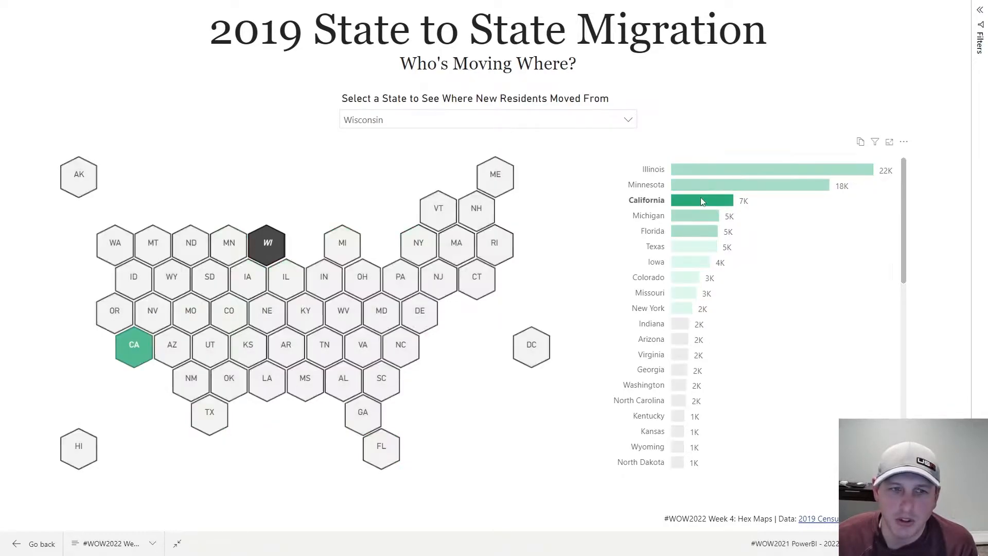
left_click(700, 199)
left_click(683, 294)
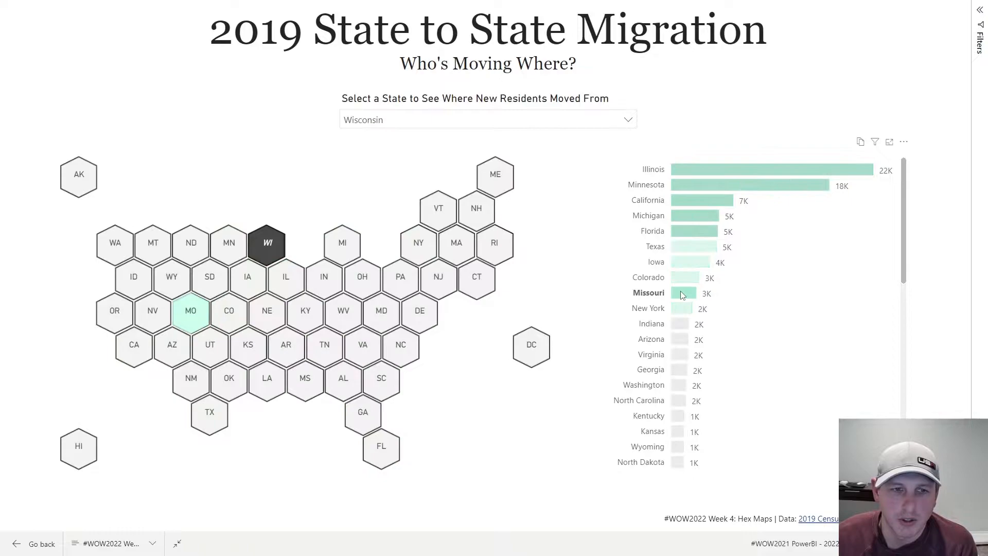
left_click(682, 294)
left_click(334, 259)
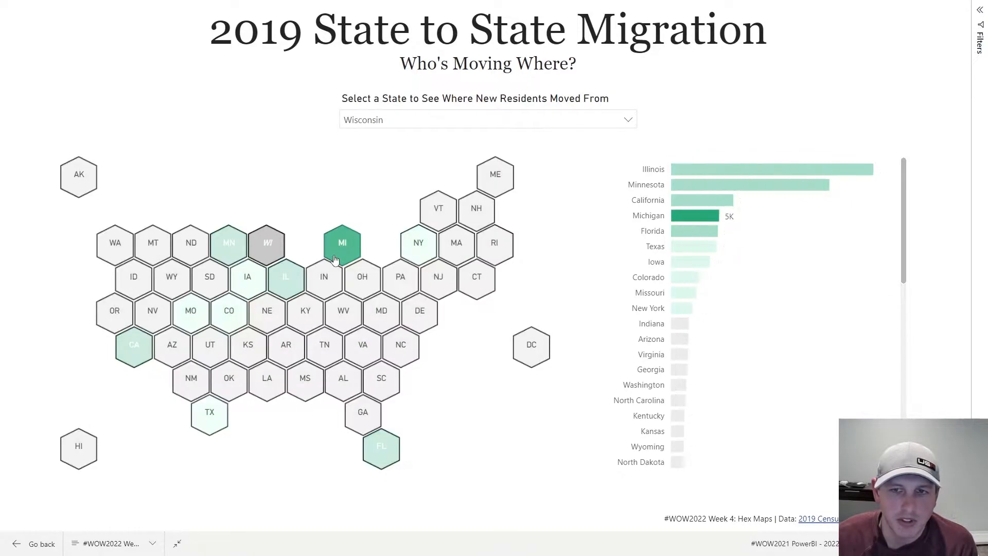
left_click(334, 259)
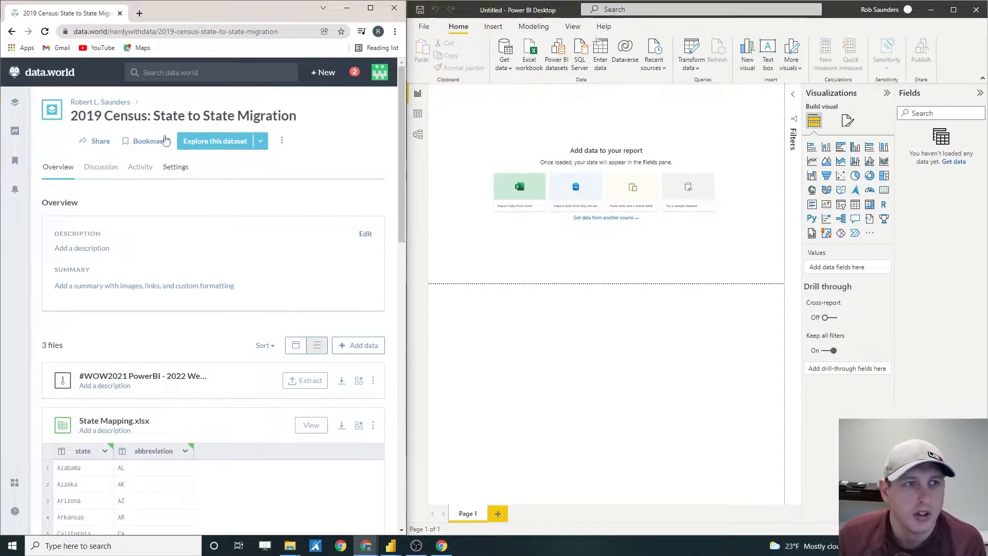
On data.world, open the State_to_State_Migrations table of the 2019 Census dataset and show its Power BI connection details
left_click(135, 32)
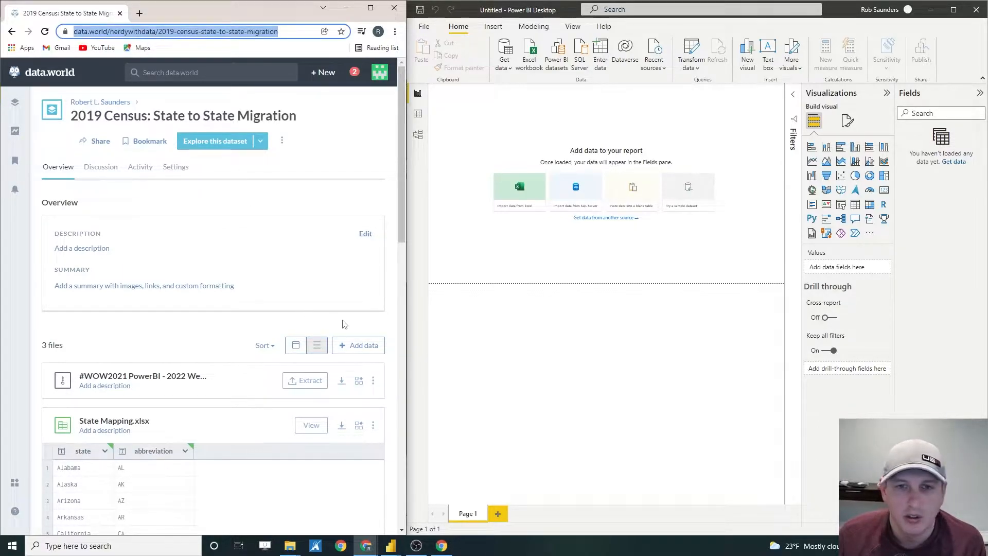
scroll(214, 303, "down", 4)
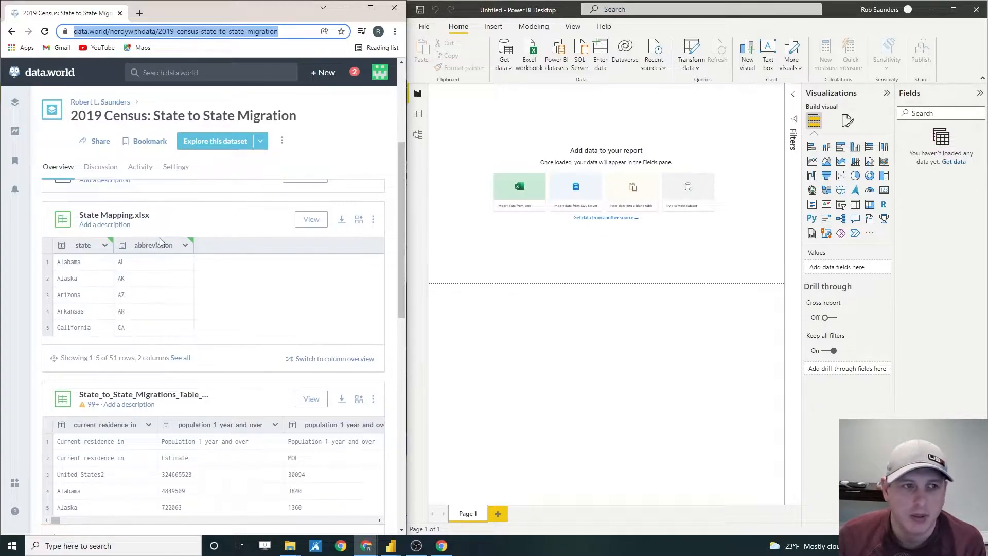
left_click(134, 399)
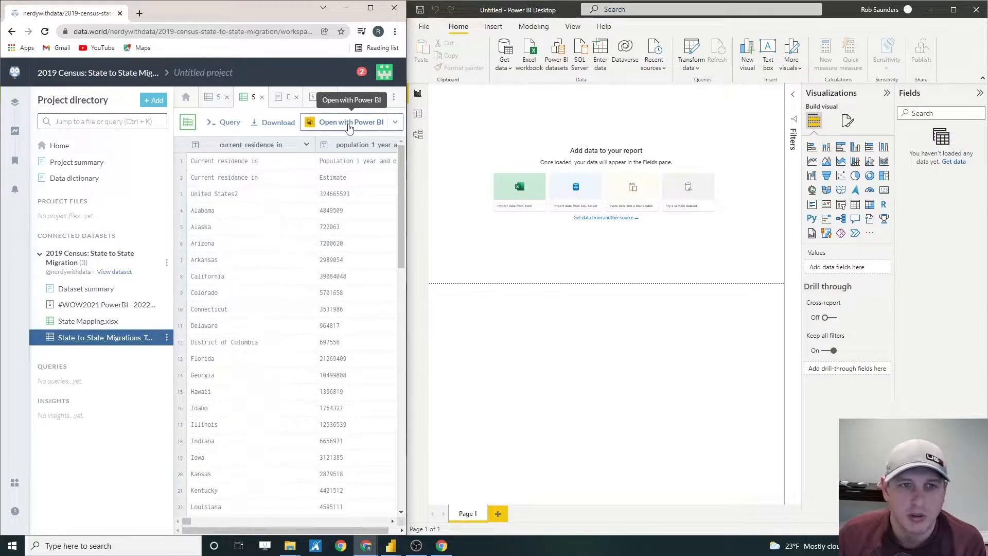
left_click(393, 124)
left_click(325, 123)
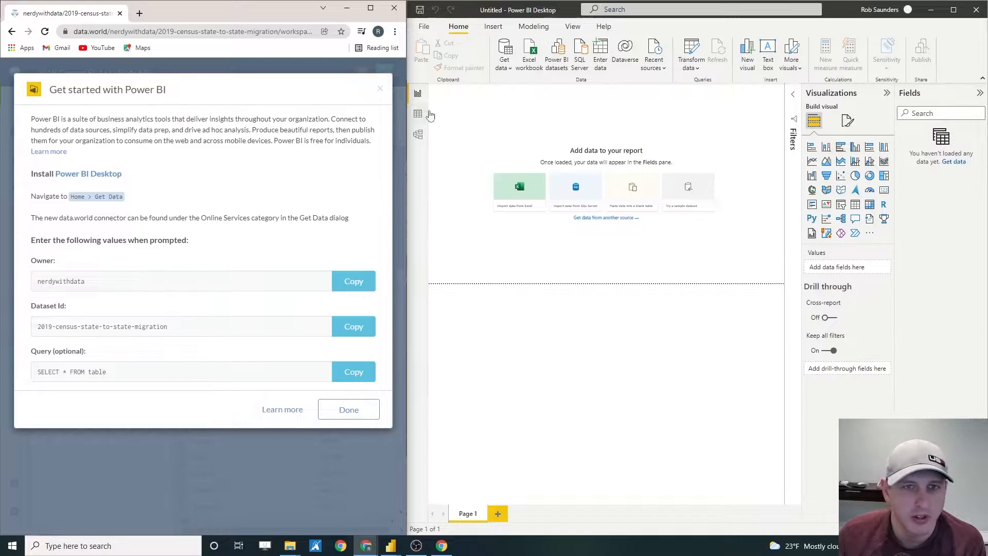
In Power BI Desktop, find the Data.World - Get Dataset (Beta) connector and start a connection with it
left_click(504, 69)
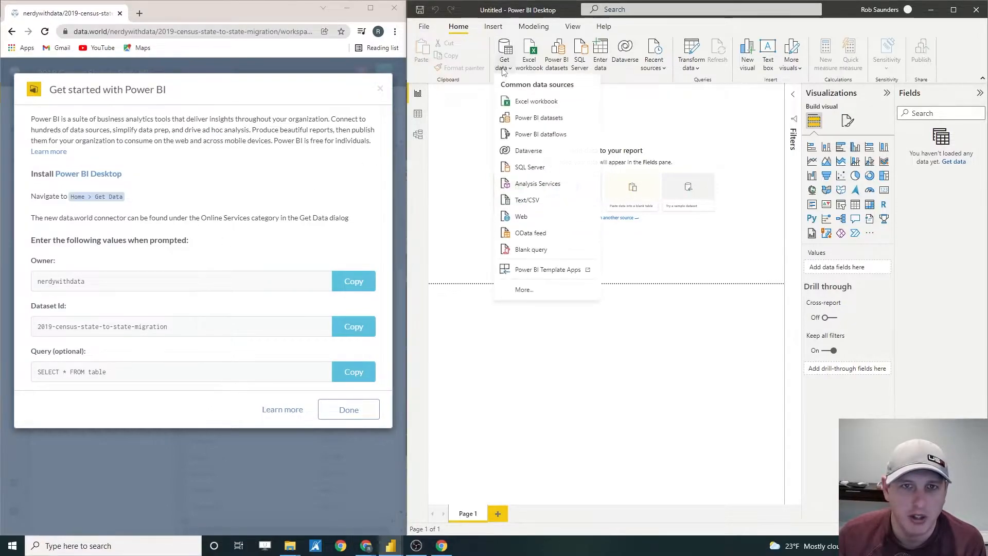
left_click(533, 291)
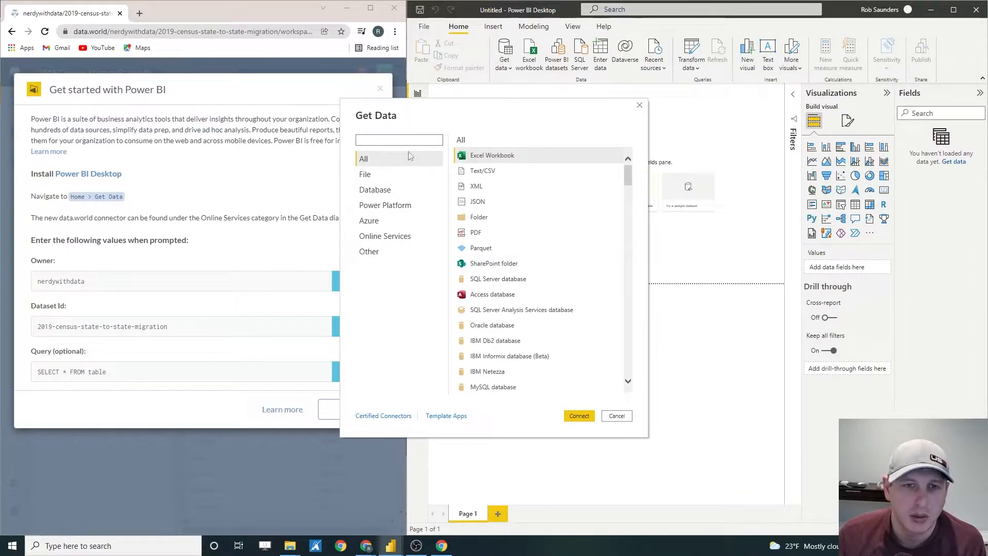
left_click(526, 145)
type("data.worl")
left_click(617, 161)
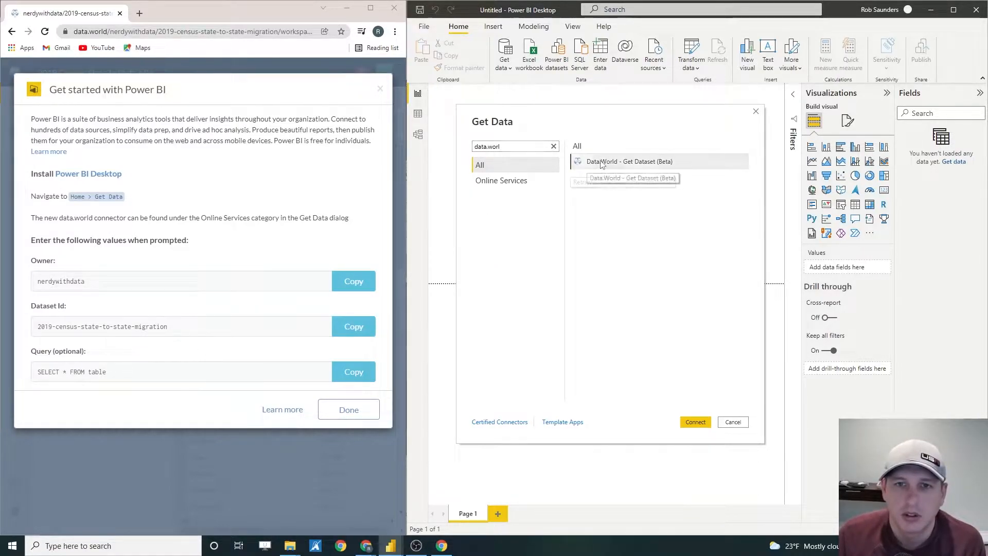
left_click(695, 421)
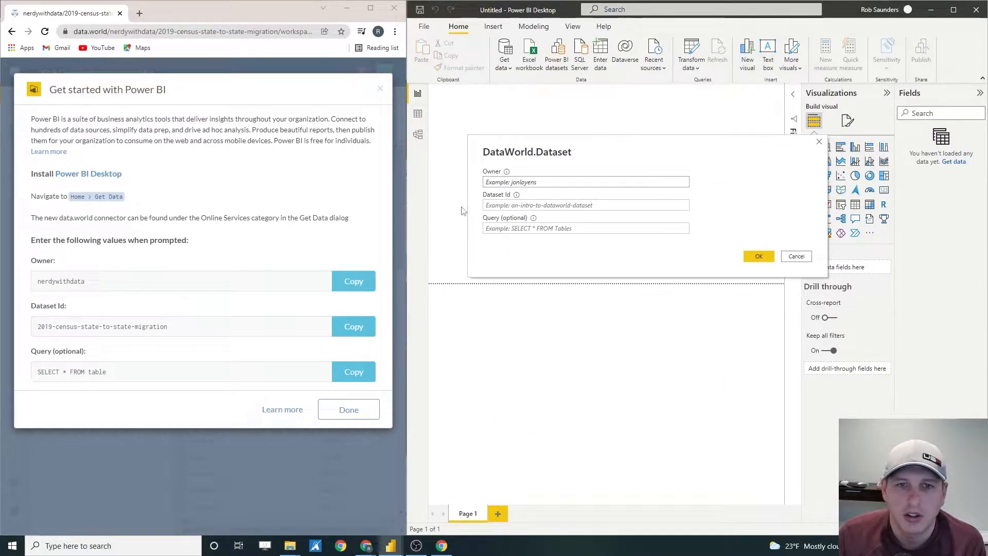
Copy the owner nerdywithdata and the dataset ID 2019-census-state-to-state-migration from data.world into the connection settings
left_click(353, 281)
left_click(540, 181)
key("ctrl+v")
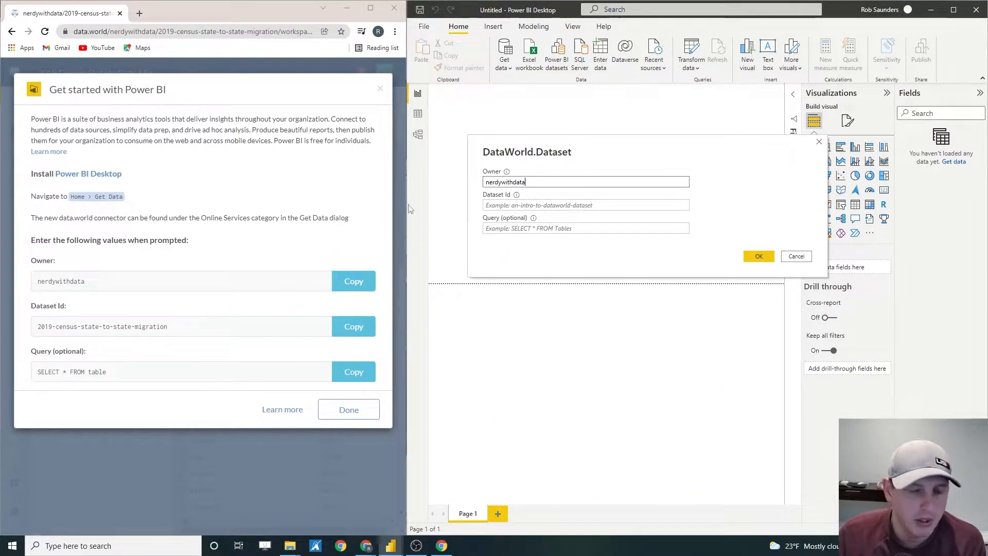
left_click(353, 326)
left_click(522, 205)
key("ctrl+v")
Copy the query SELECT * FROM table into the connection settings, connect, and open the previewed data for transformation
left_click(355, 373)
left_click(515, 228)
key("ctrl+v")
left_click(771, 257)
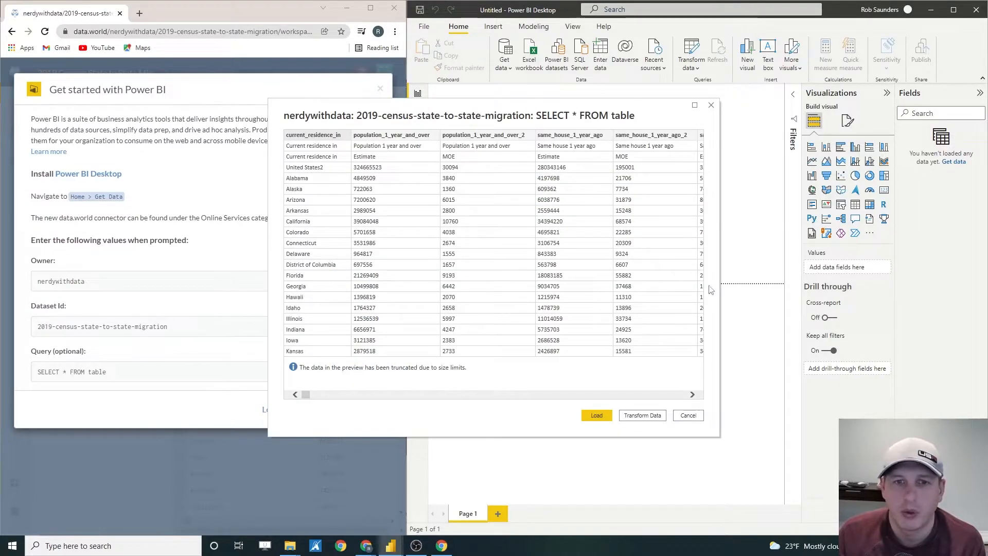
left_click(644, 416)
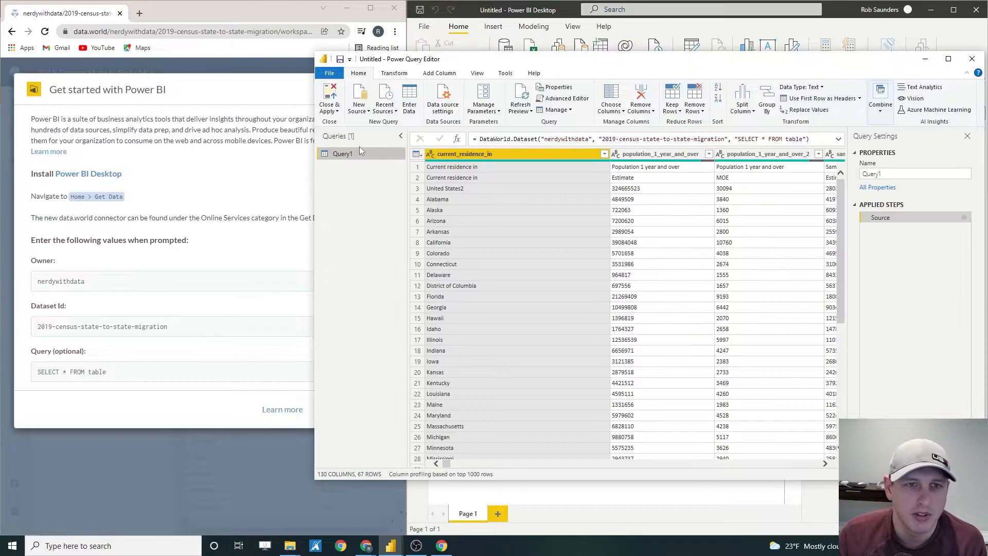
Rename the imported query to State Migration
right_click(354, 153)
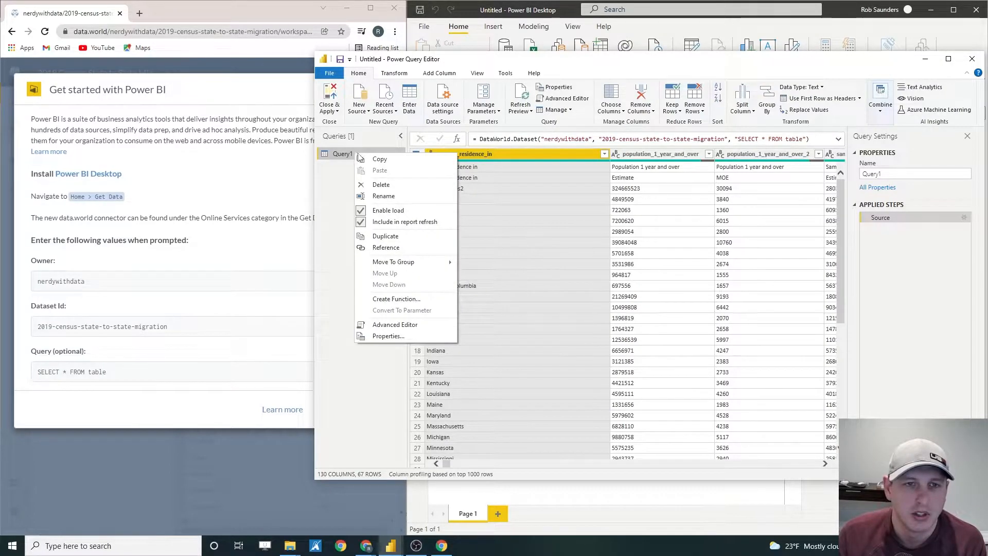
left_click(383, 196)
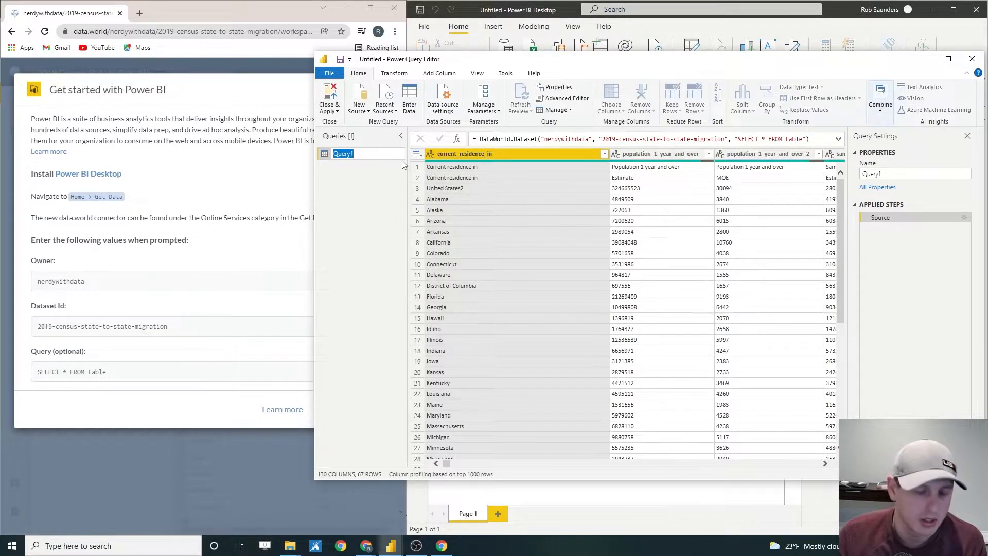
type("State")
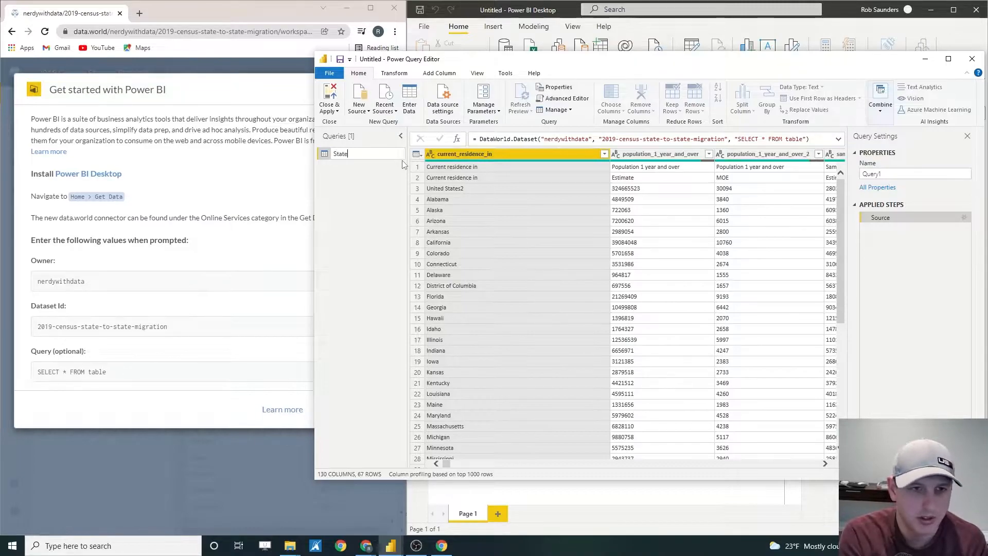
type(" Migration")
key("Return")
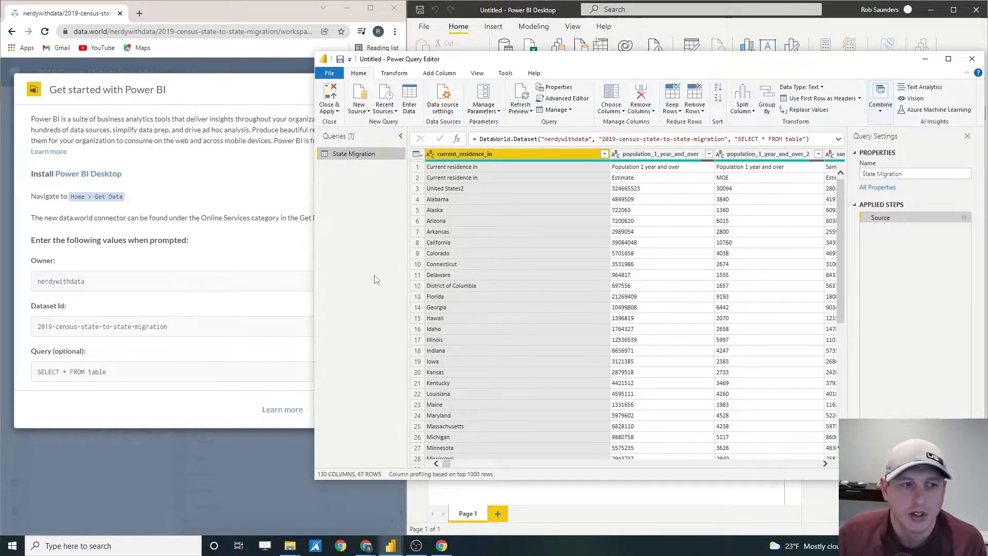
Narrow the Power Query Editor window and show the Power BI connection details of State Mapping.xlsx on data.world
left_click_drag(315, 181, 428, 181)
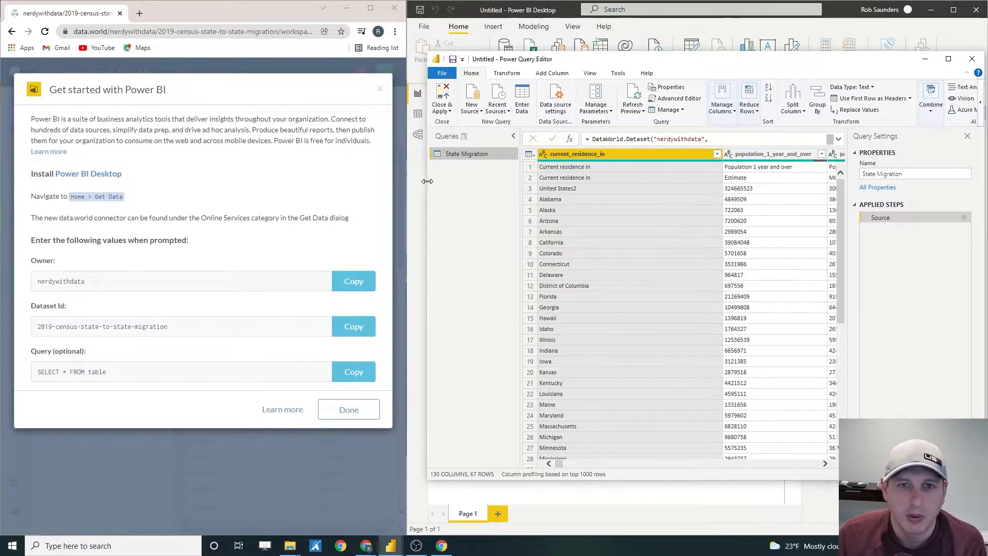
left_click(380, 88)
left_click(87, 321)
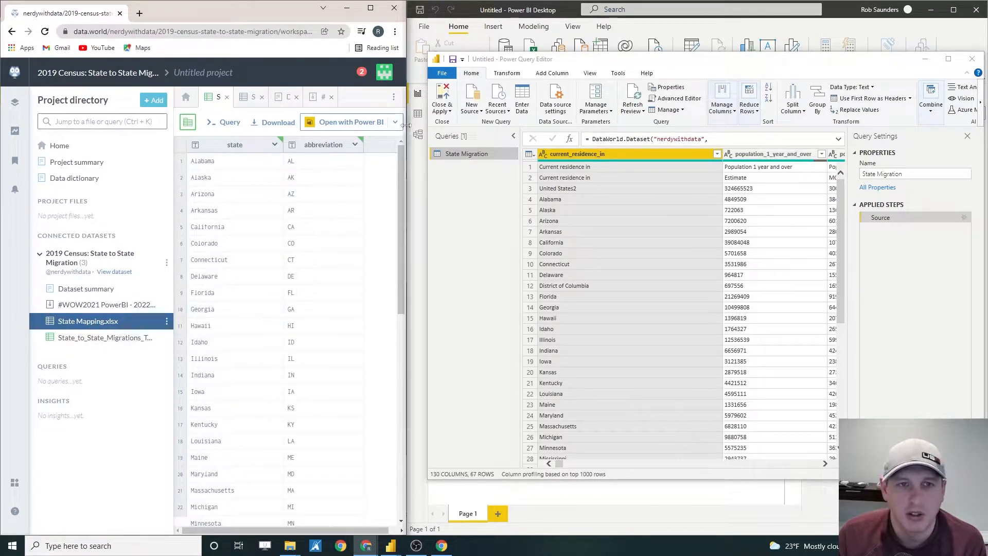
left_click(366, 124)
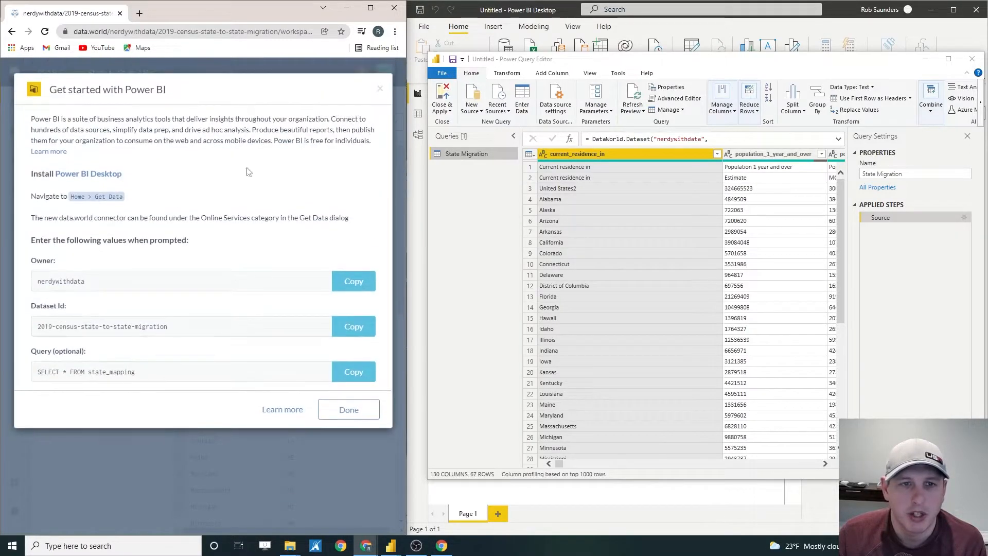
Add a new source in Power Query Editor using the Data.World - Get Dataset (Beta) connector
left_click(472, 108)
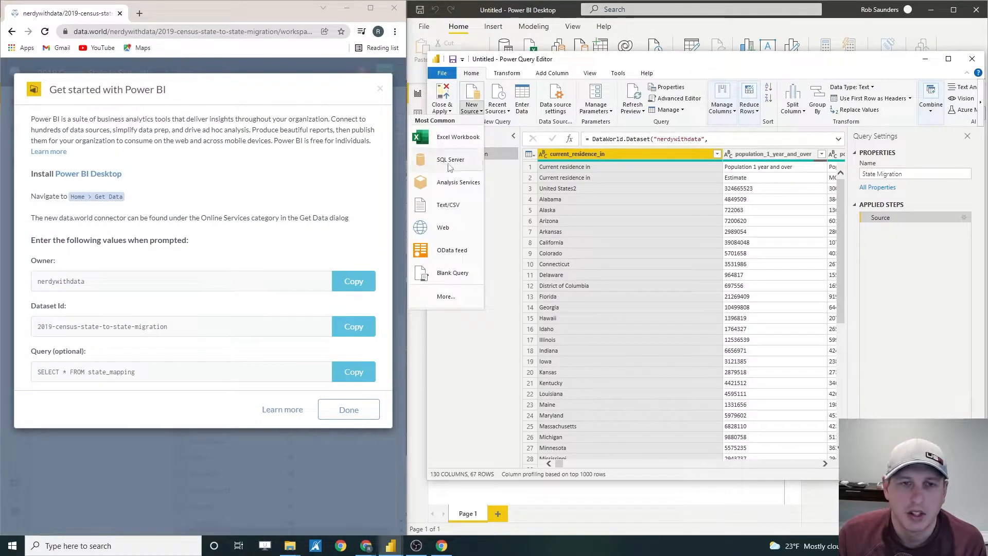
left_click(438, 299)
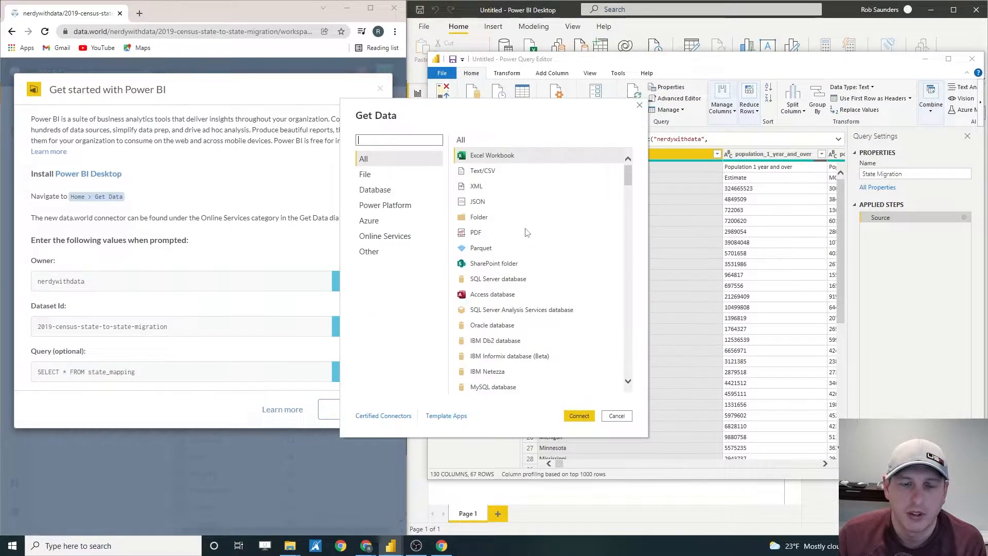
left_click(549, 140)
type("data.worl")
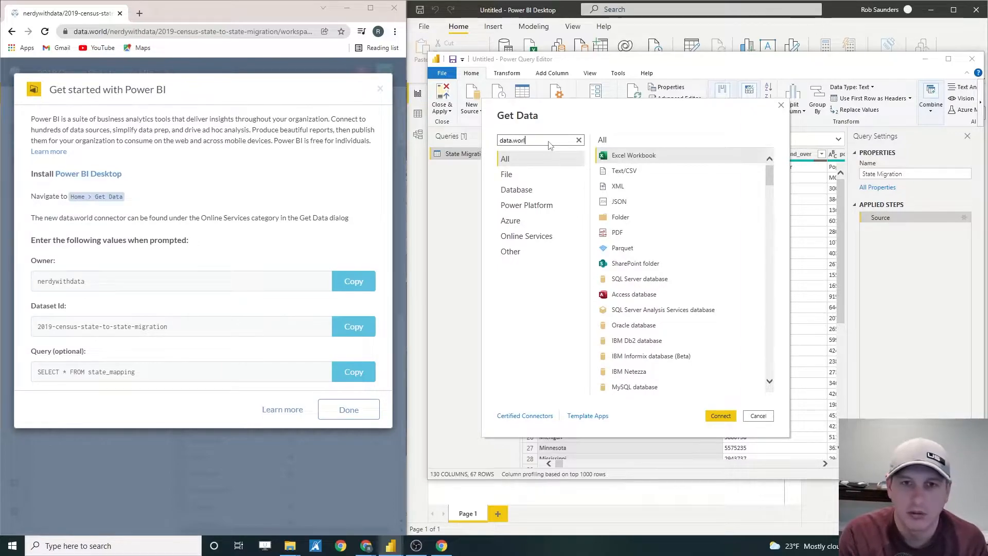
left_click(636, 156)
left_click(721, 416)
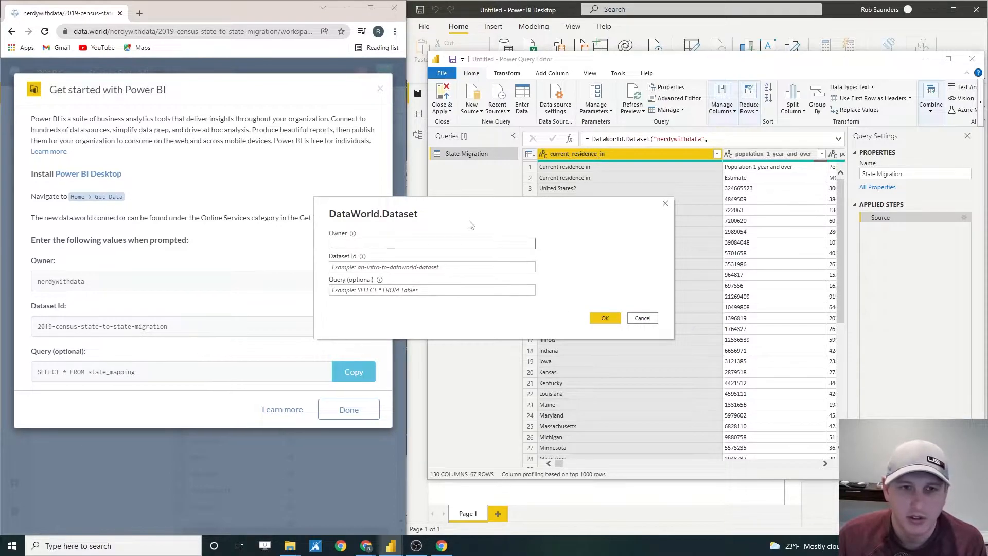
Copy the owner nerdywithdata and dataset ID 2019-census-state-to-state-migration from data.world into the new connection settings
left_click(353, 281)
left_click(591, 220)
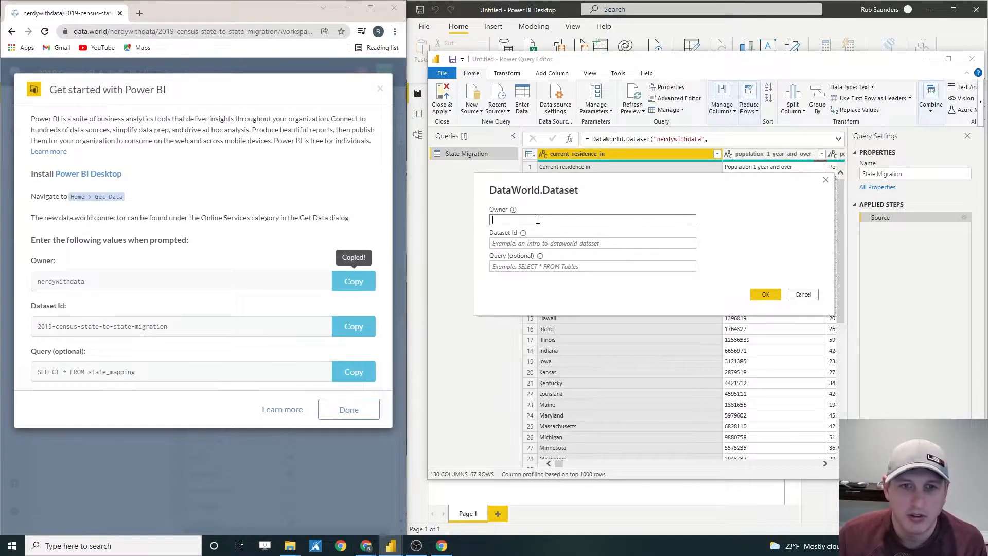
key("ctrl+v")
left_click(352, 325)
left_click(592, 243)
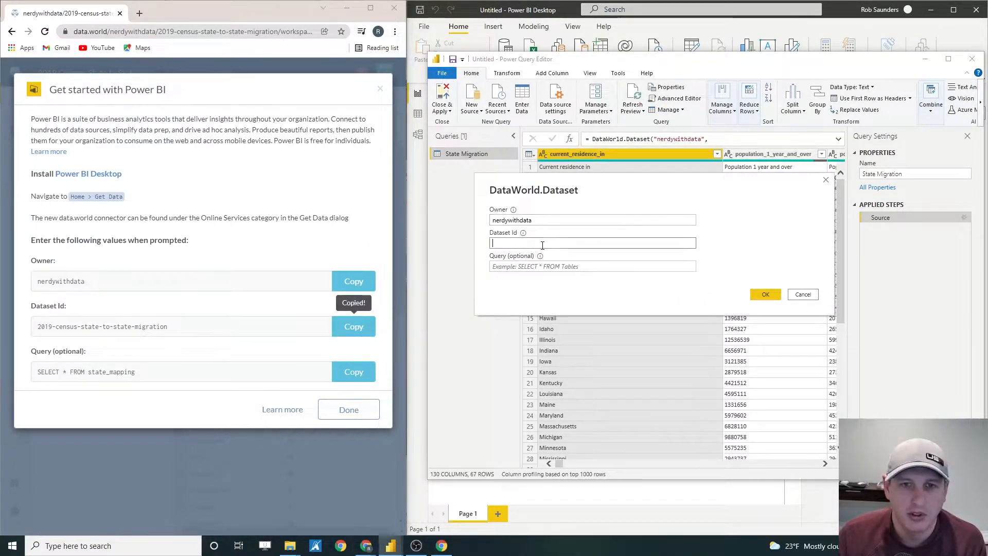
key("ctrl+v")
Add the query SELECT * FROM state_mapping to the connection settings, connect, and load the previewed table
left_click(348, 380)
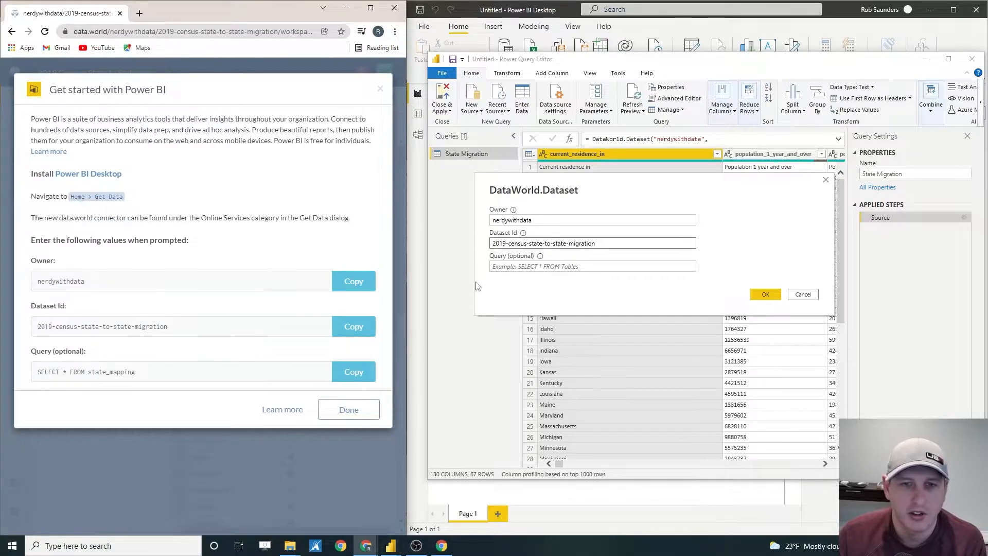
left_click(500, 267)
key("ctrl+v")
left_click_drag(536, 267, 607, 267)
left_click(609, 267)
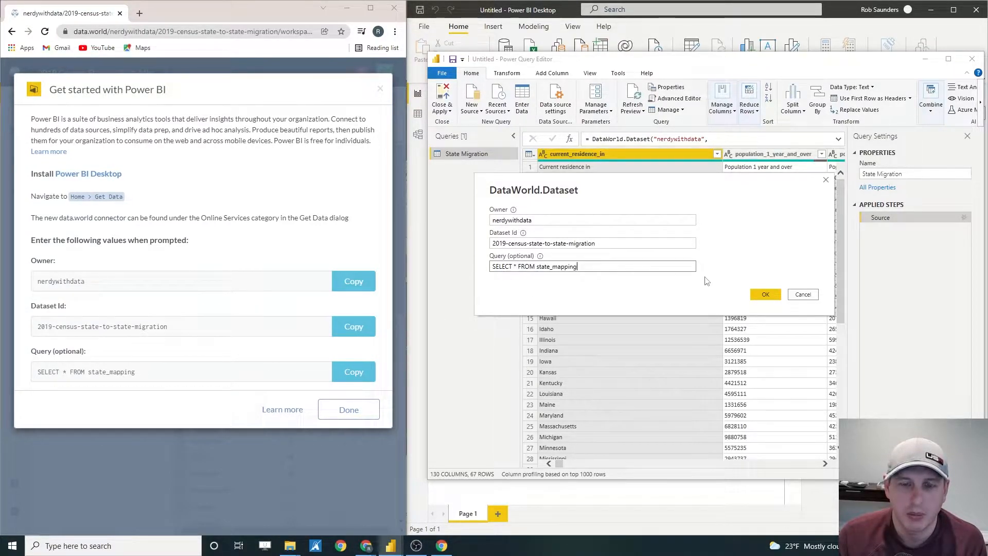
left_click(764, 295)
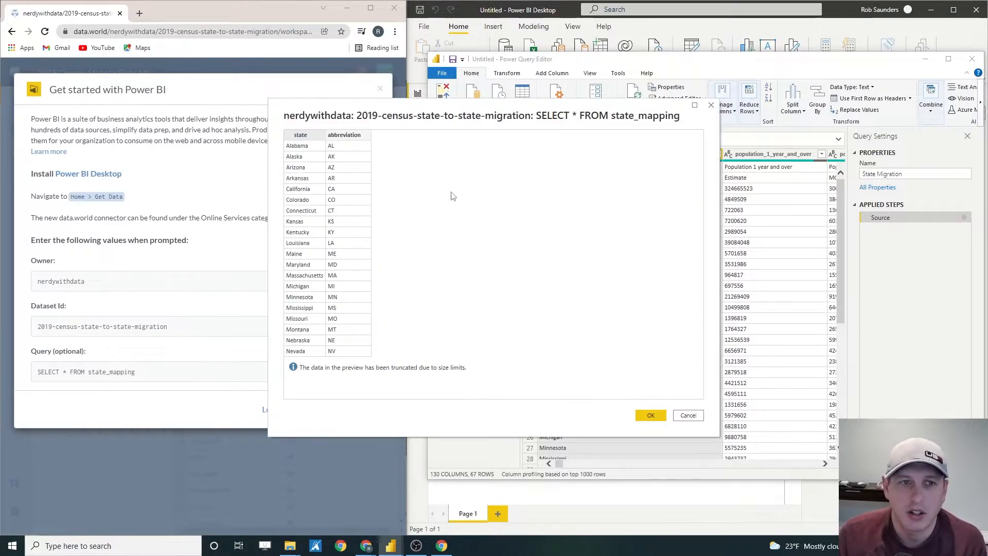
left_click(641, 413)
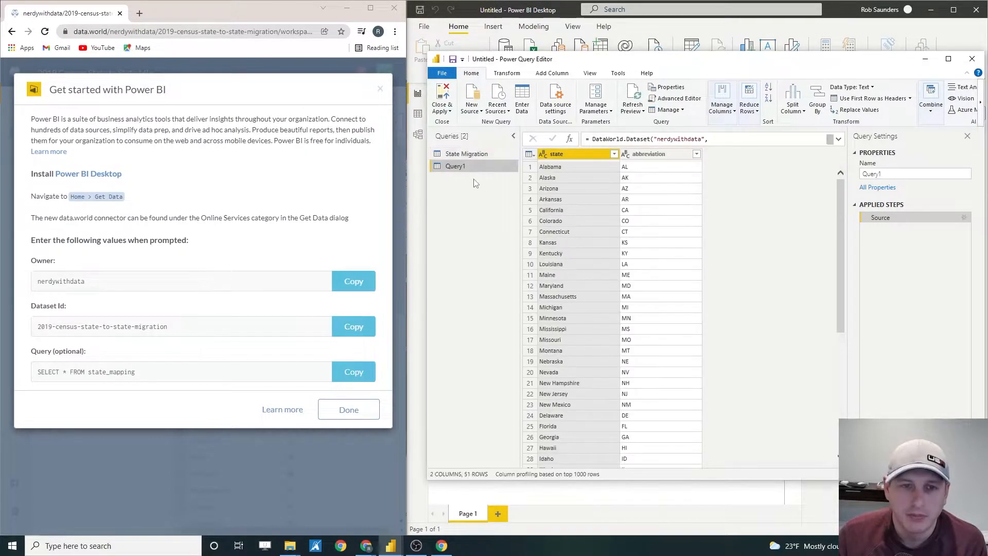
Rename the newly imported query as State Mapping
right_click(459, 166)
left_click(488, 207)
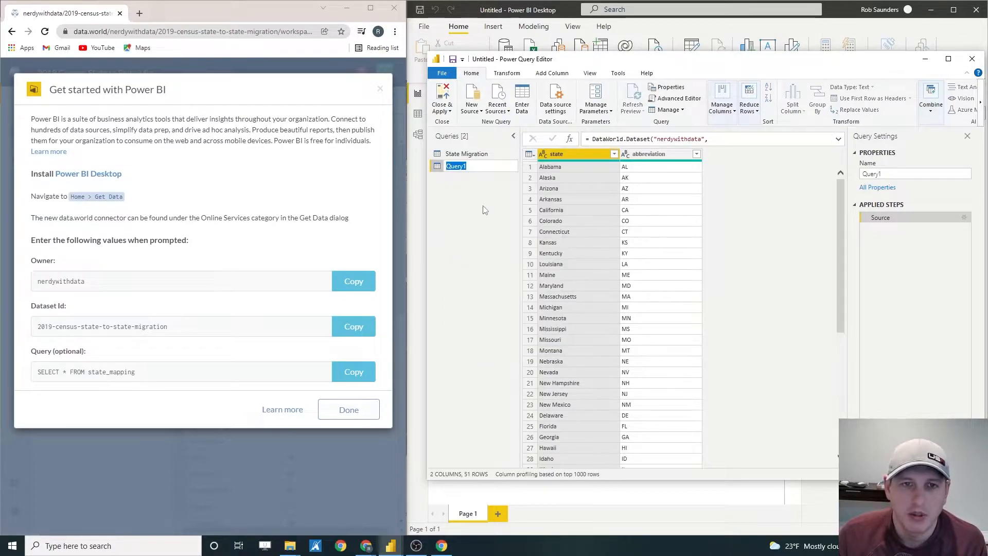
type("State M")
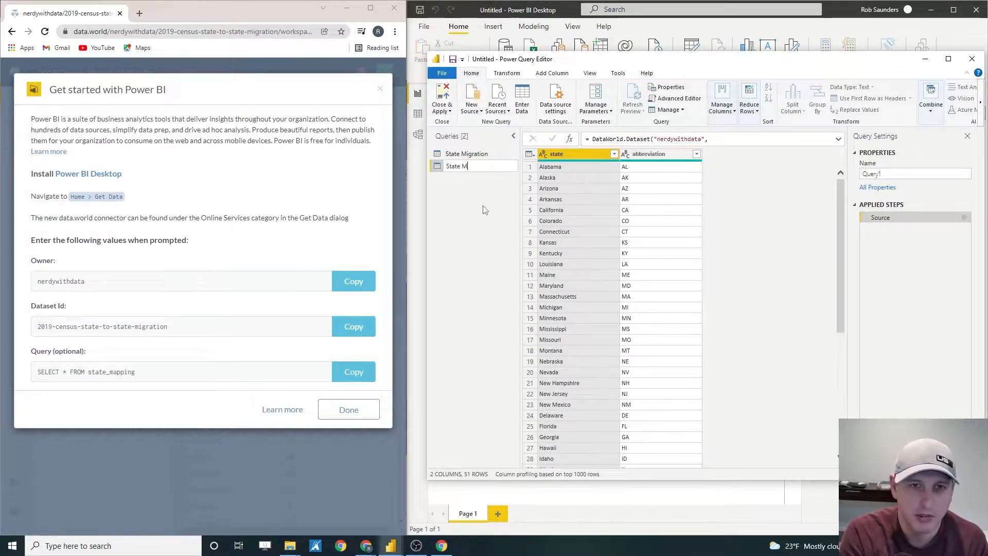
type("apping")
key("Return")
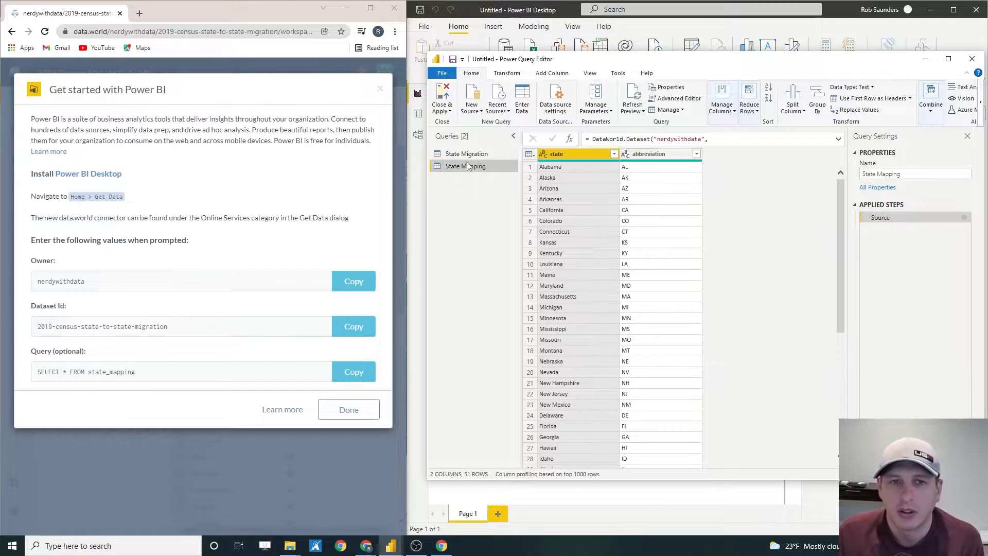
Look across the State Migration query's columns and promote its first row to headers
left_click(465, 154)
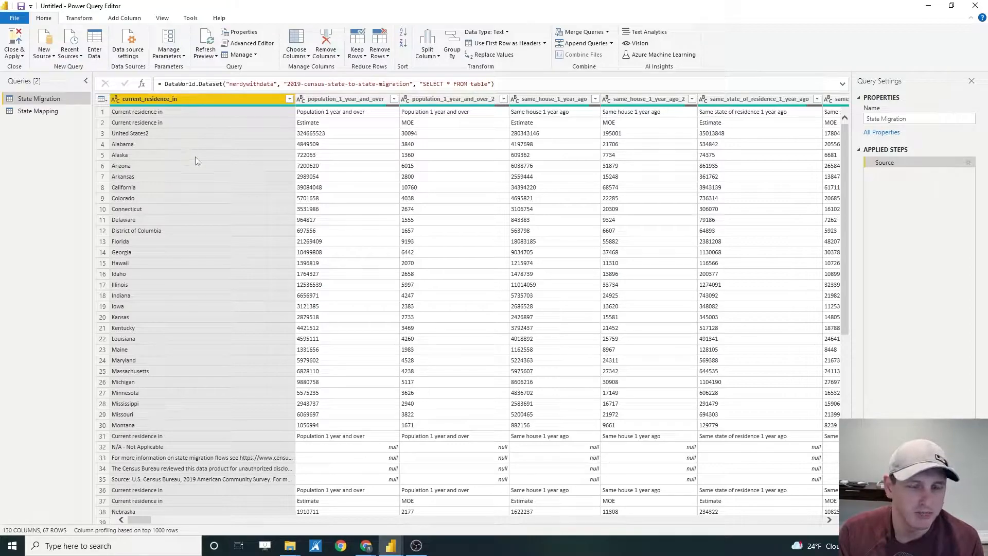
left_click_drag(140, 522, 172, 541)
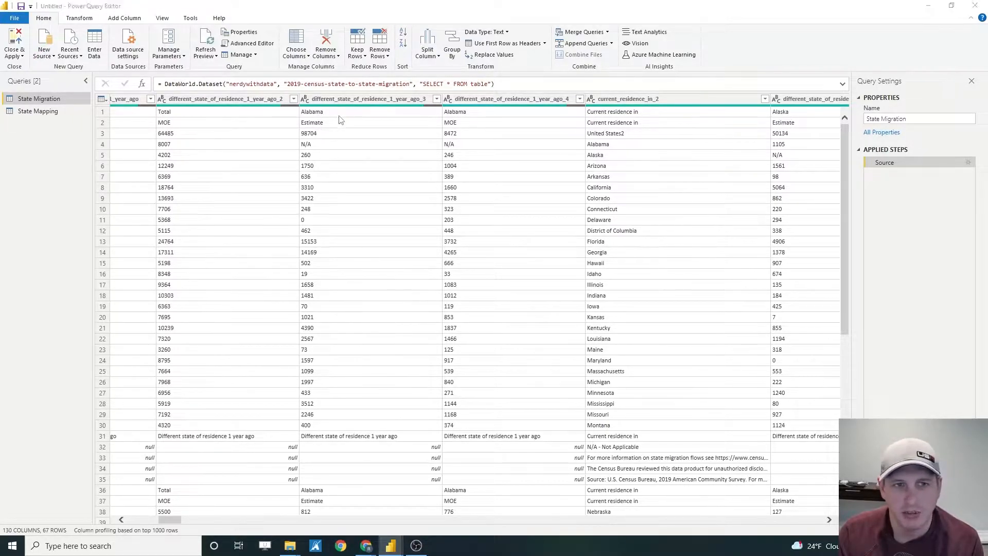
left_click_drag(180, 520, 144, 520)
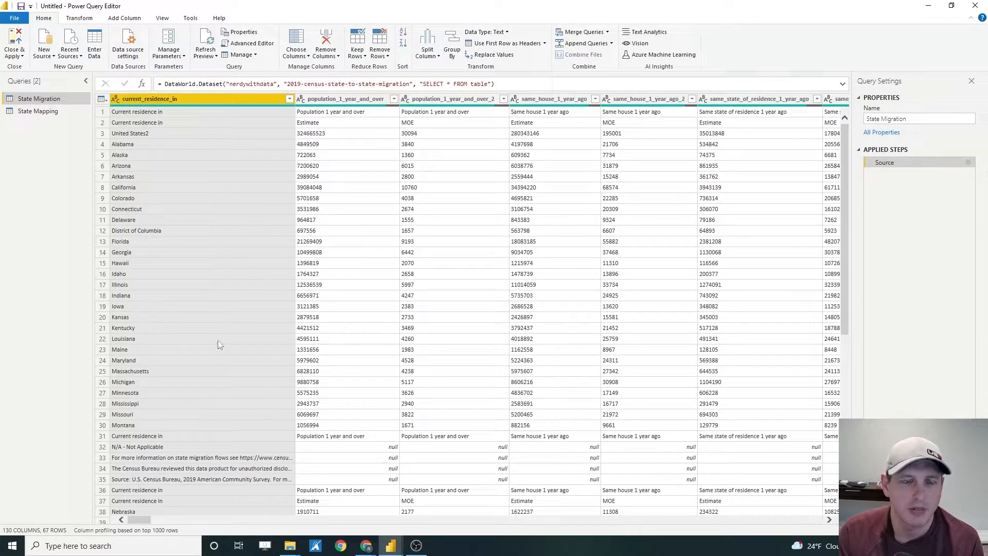
left_click(402, 329)
left_click_drag(136, 454, 158, 456)
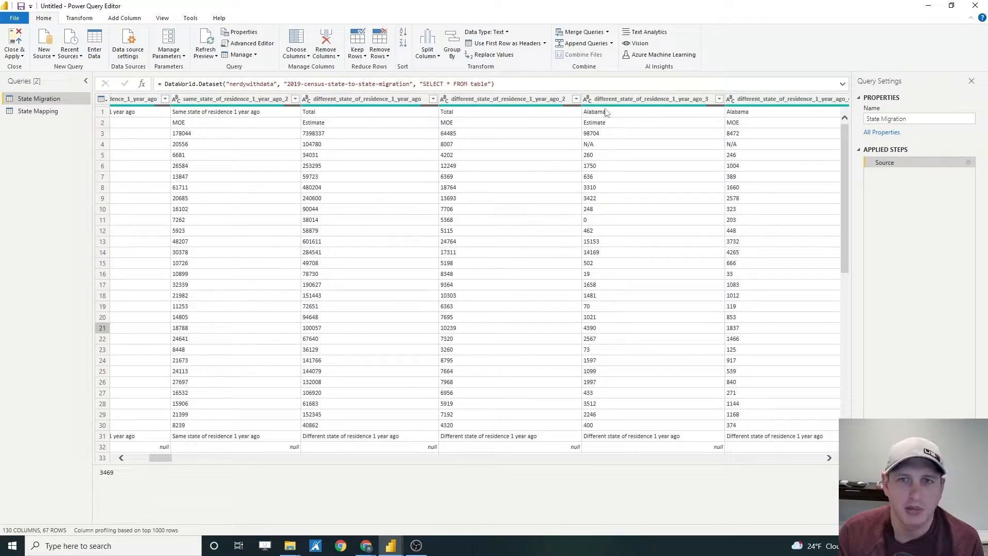
left_click(502, 43)
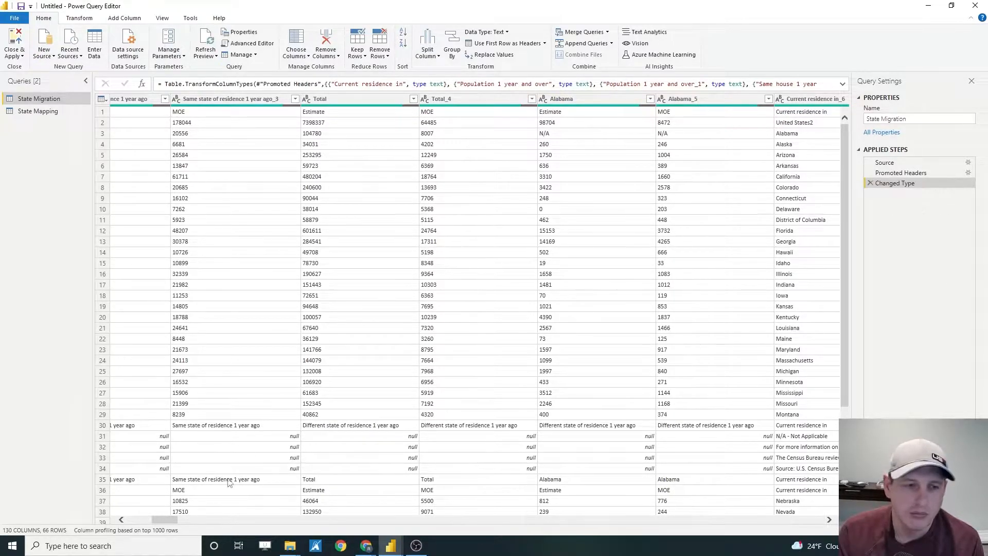
Unpivot every State Migration column from Population 1 year and over through Foreign Country_71
left_click_drag(163, 520, 170, 520)
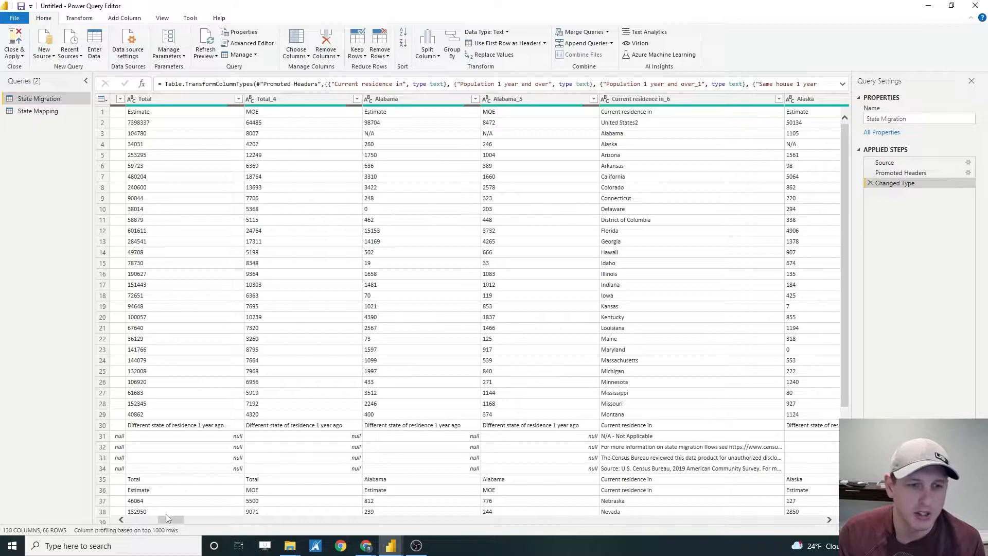
left_click_drag(162, 520, 140, 521)
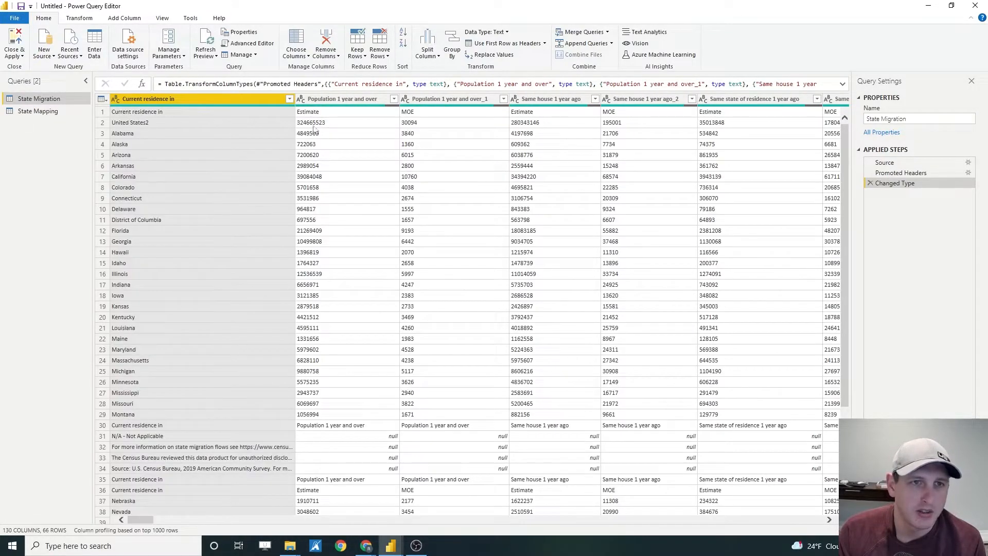
left_click(332, 99)
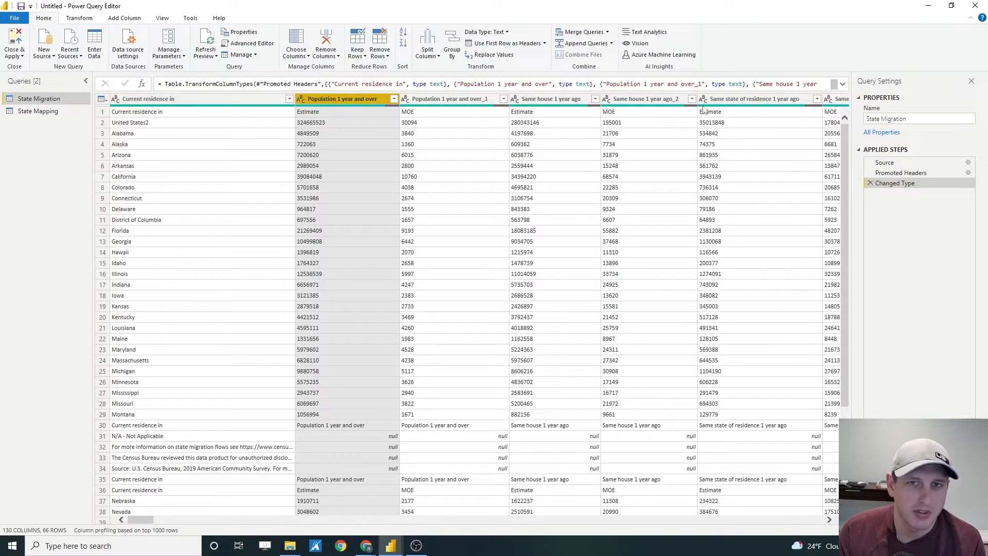
left_click_drag(144, 521, 811, 521)
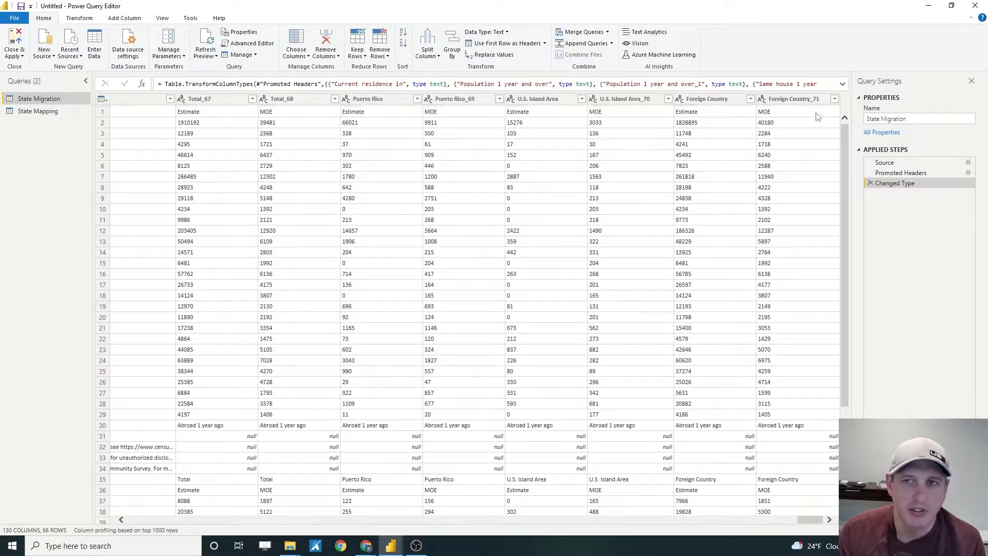
left_click(792, 98, "shift")
right_click(793, 99)
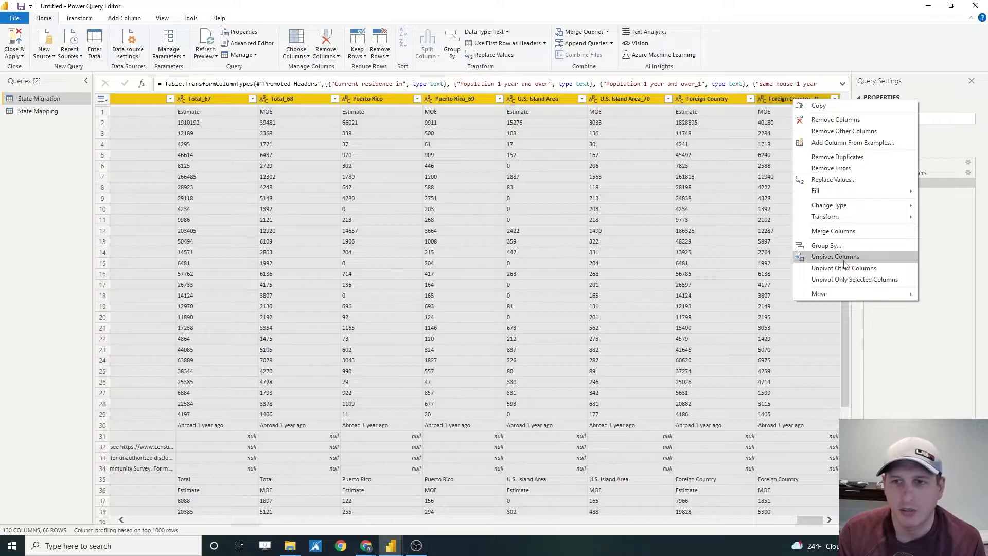
left_click(841, 257)
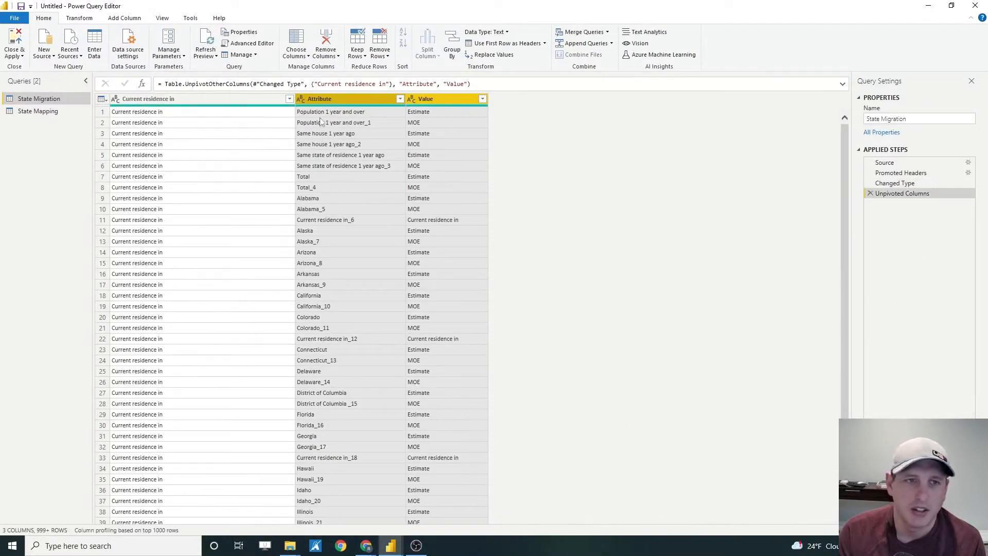
left_click(320, 122)
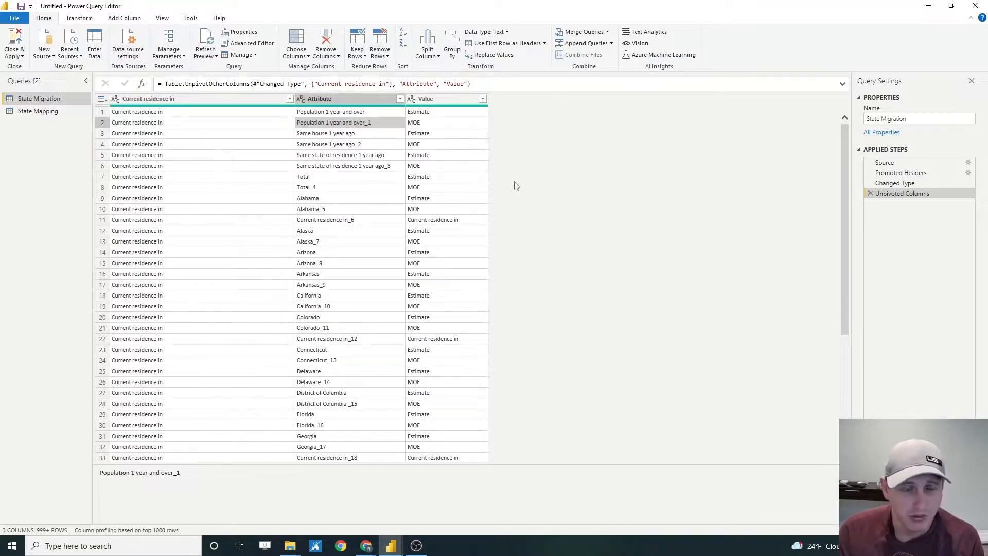
Rename the Current residence in column as State To
double_click(147, 100)
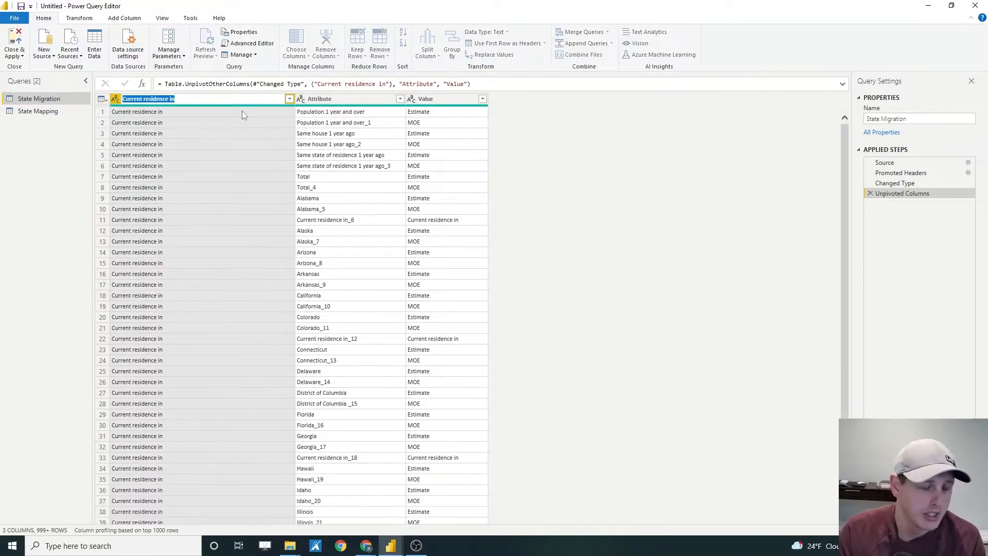
type("State")
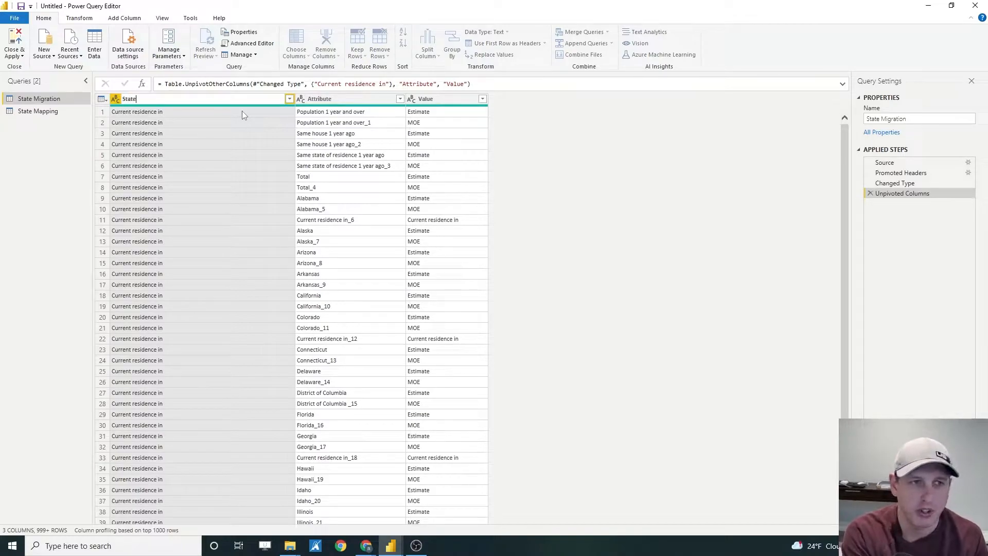
type(" To")
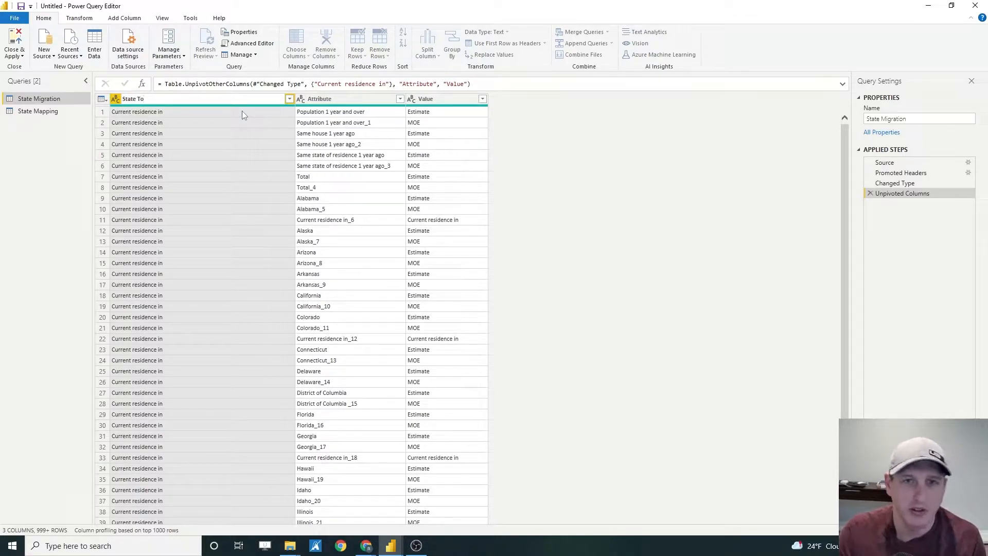
key("Return")
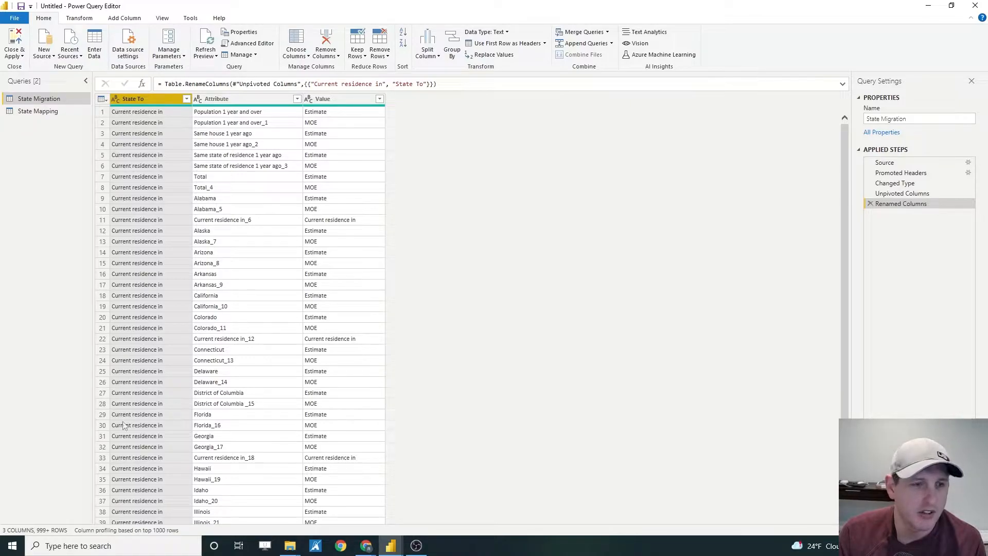
Rename the Attribute column as State From and the Value column as Population Moving
double_click(226, 99)
type("State From")
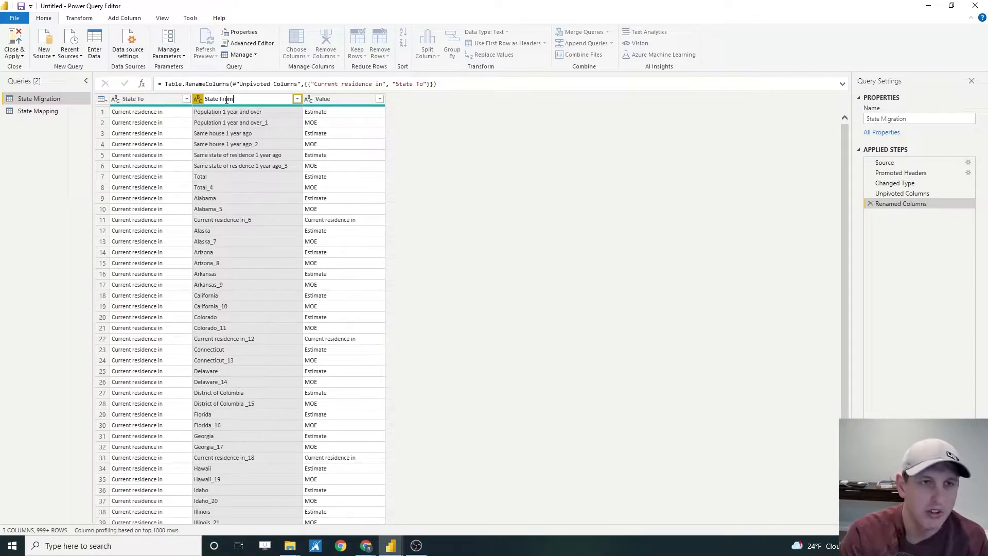
key("Return")
double_click(328, 99)
type("Population Moving")
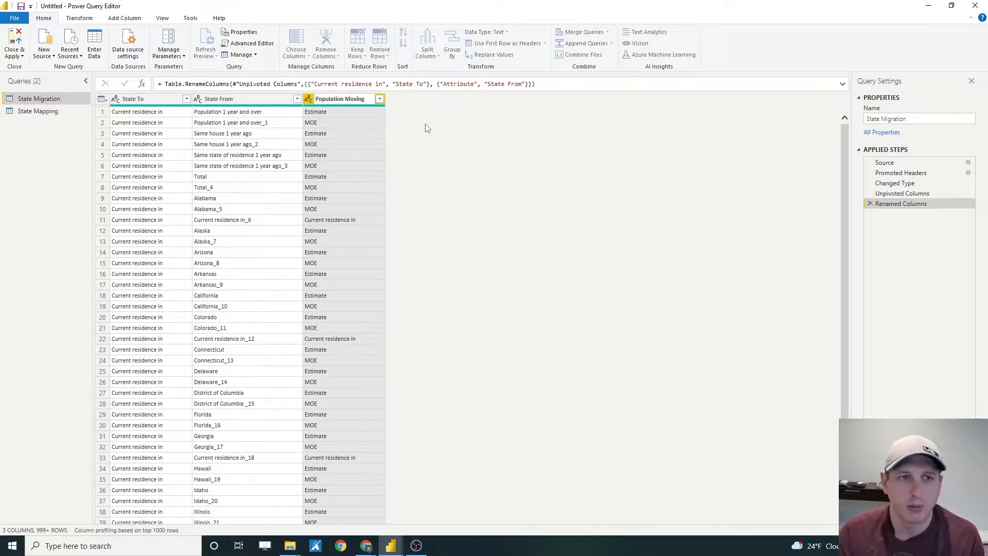
key("Return")
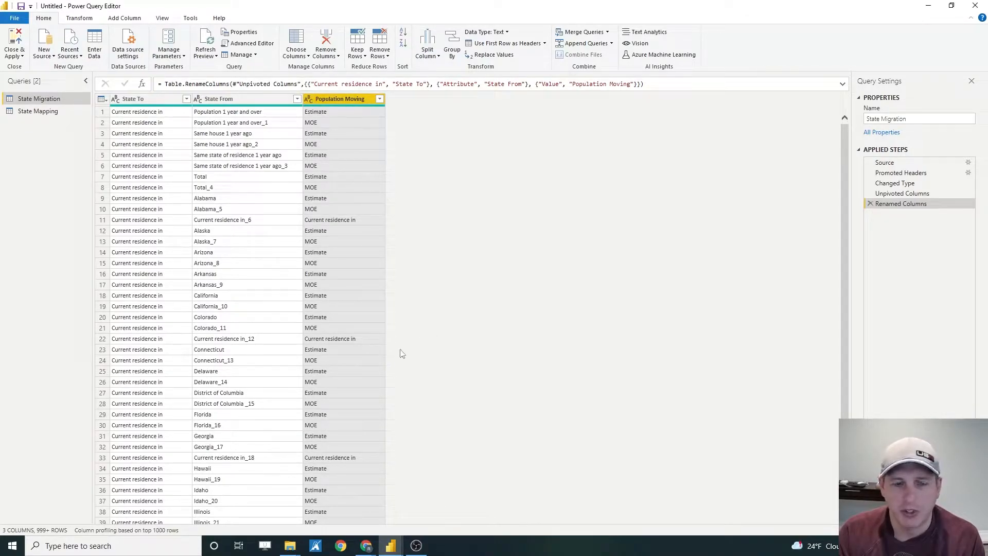
Change the Population Moving column's data type to Whole Number
left_click(308, 99)
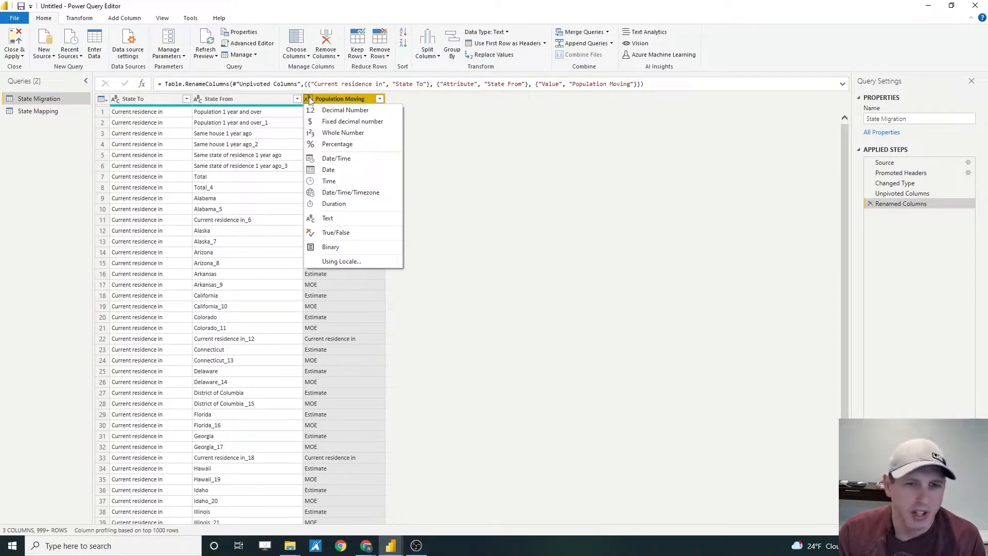
left_click(332, 133)
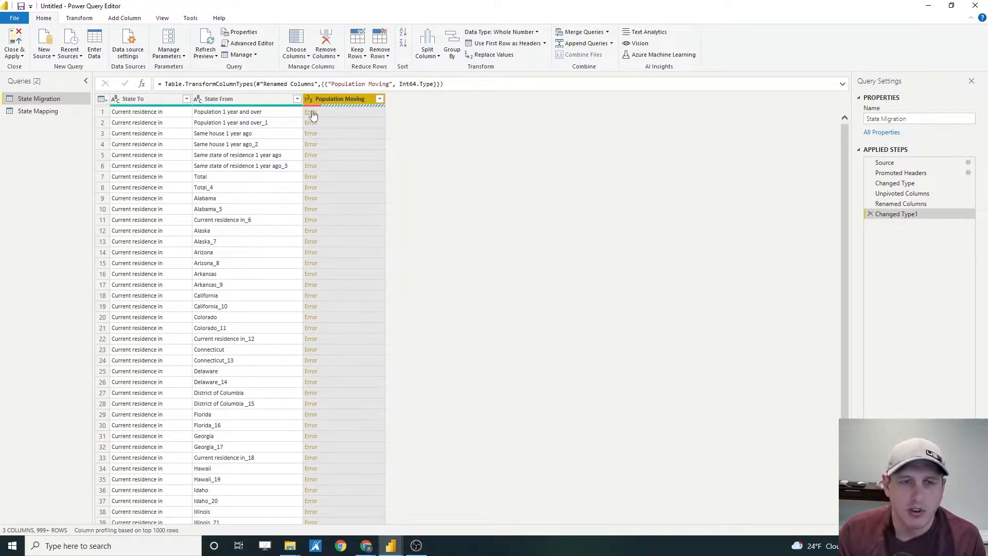
Replace the errors in the Population Moving column with null
right_click(342, 101)
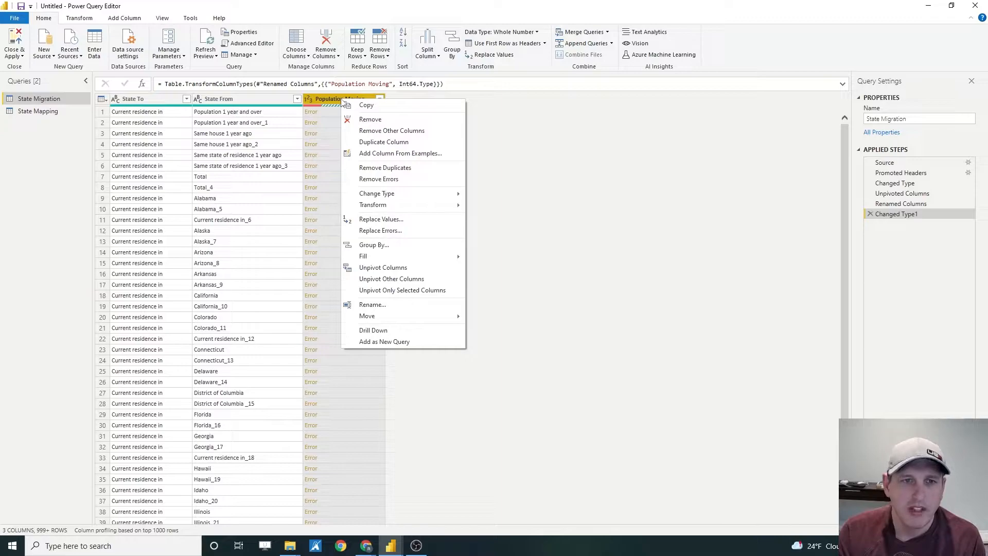
left_click(332, 100)
right_click(340, 100)
key("Escape")
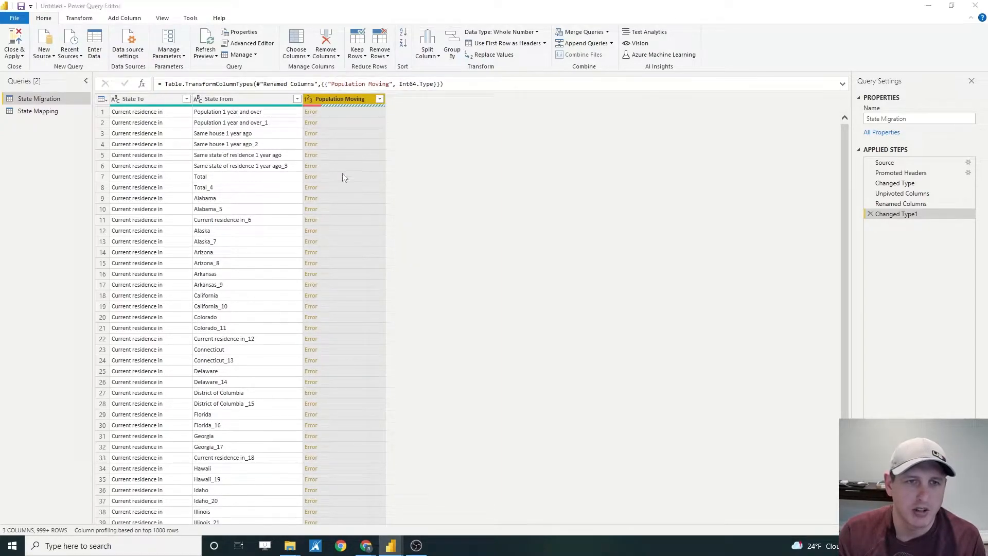
right_click(338, 98)
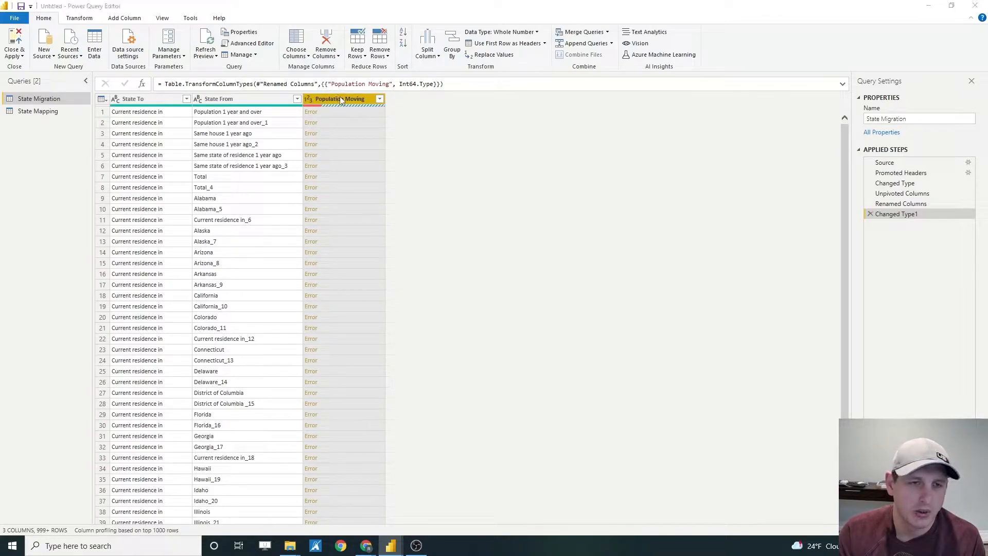
scroll(344, 338, "down", 3)
scroll(350, 337, "up", 3)
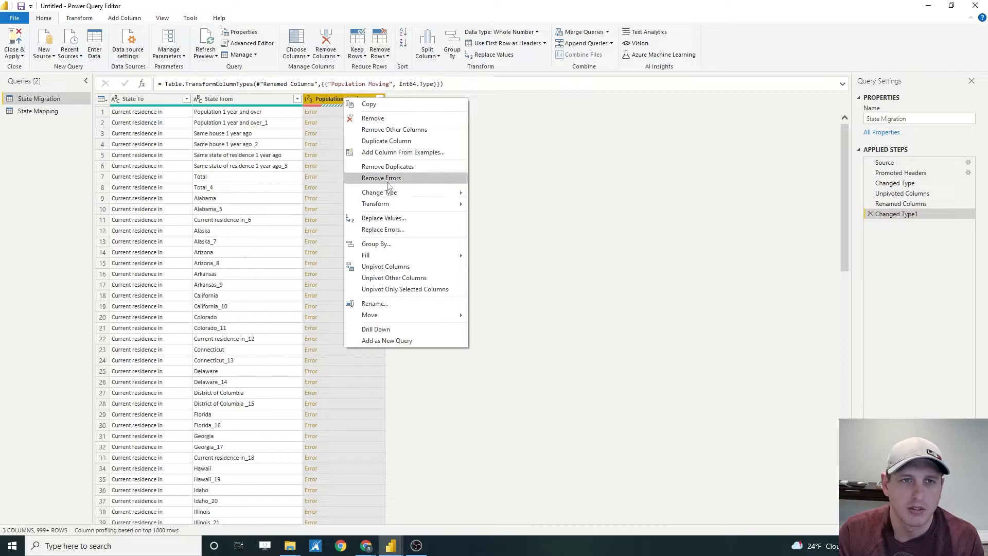
left_click(385, 229)
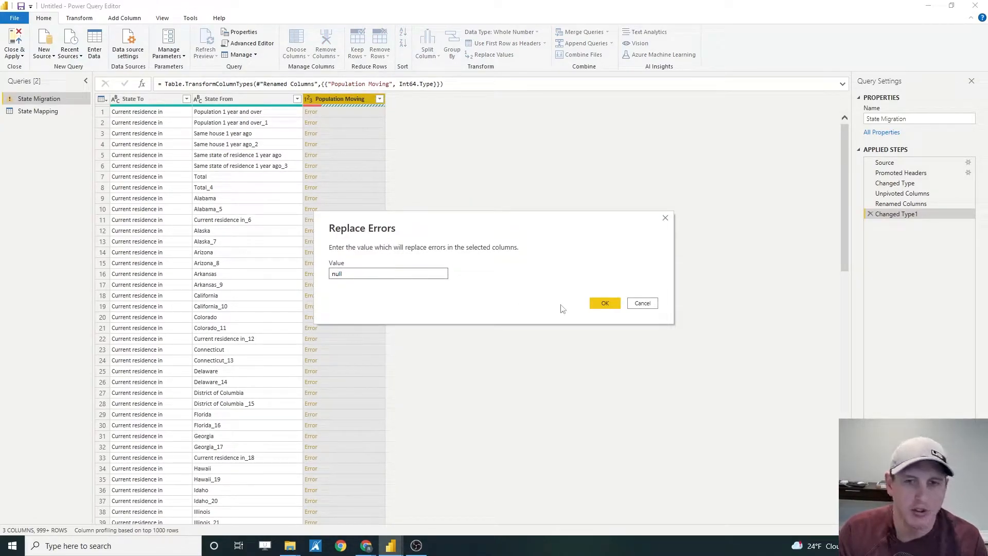
left_click(603, 304)
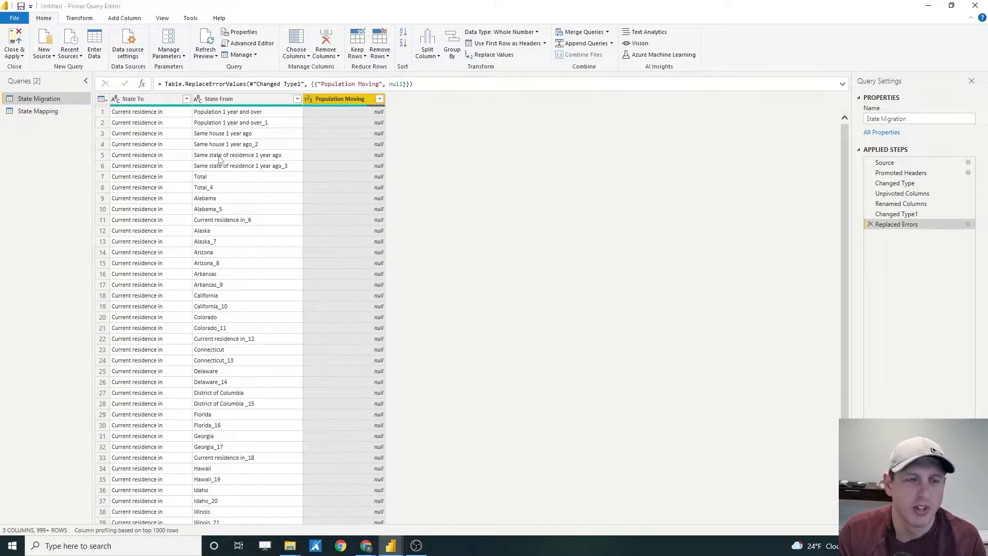
Compare the state names and abbreviations in the State Mapping query with the State Migration table
left_click(37, 112)
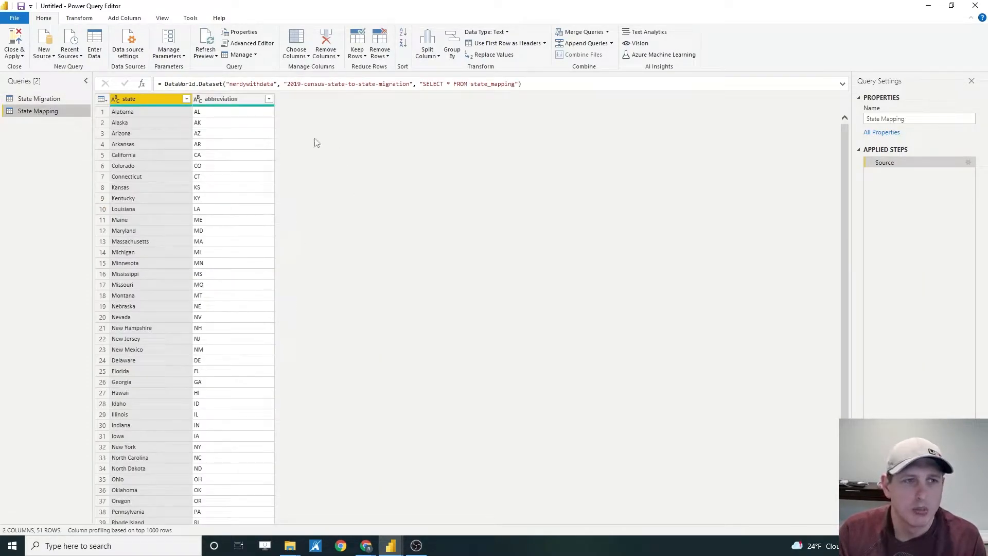
left_click(32, 99)
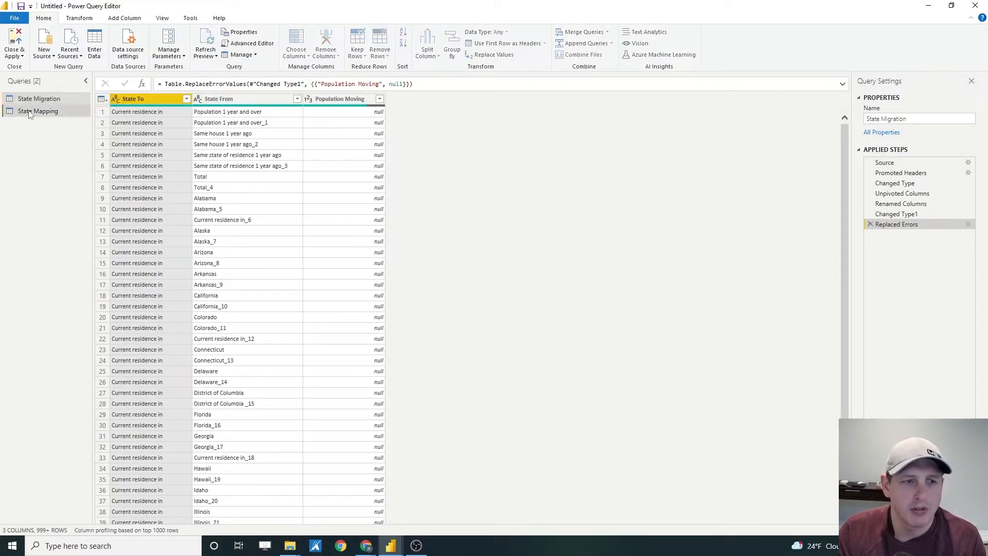
left_click(30, 112)
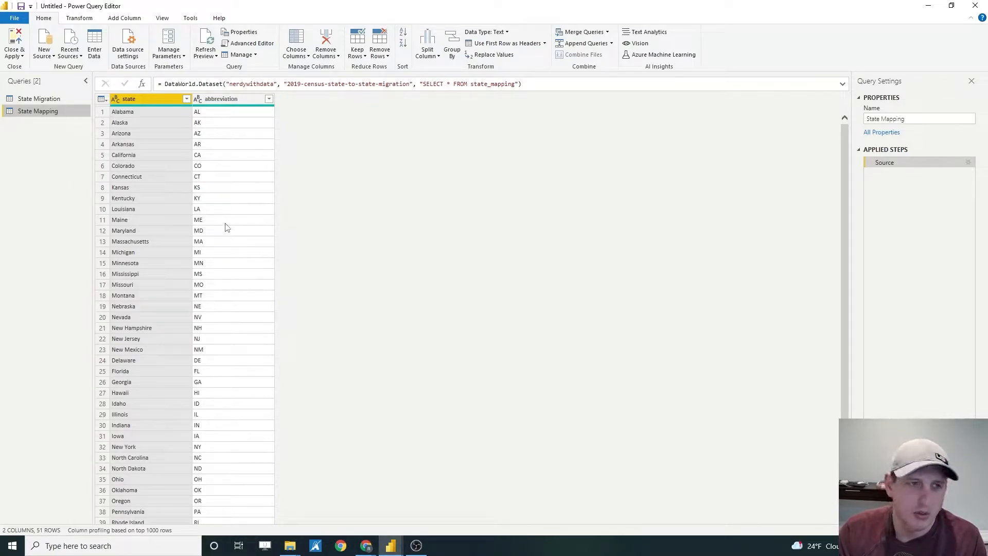
left_click(38, 99)
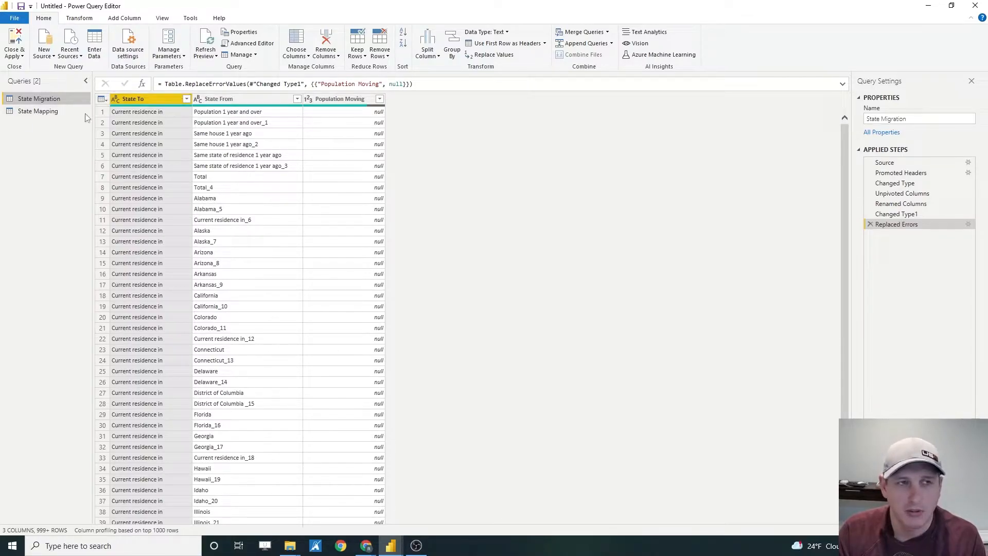
left_click(37, 110)
left_click(47, 99)
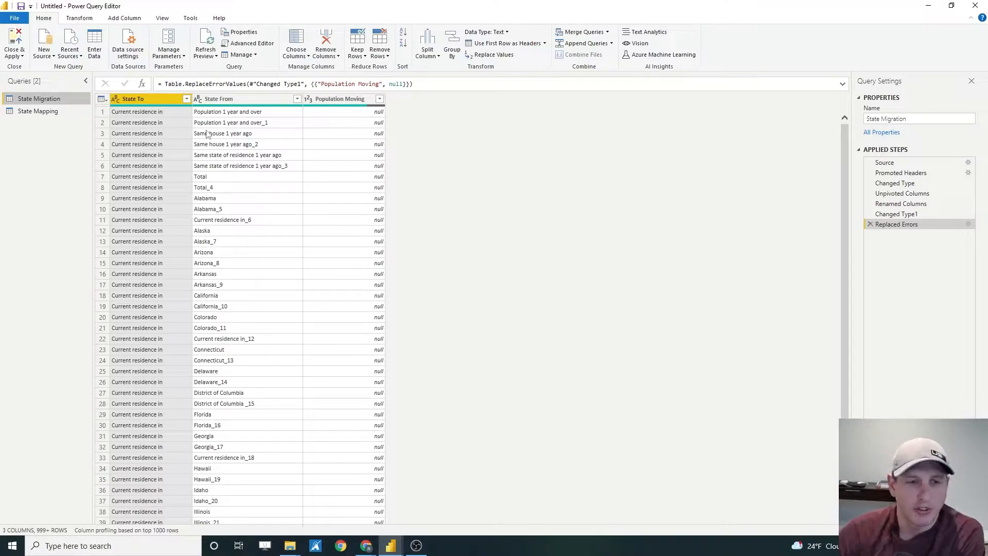
Load the complete list of State To filter values and apply the filter with every value kept
left_click(187, 98)
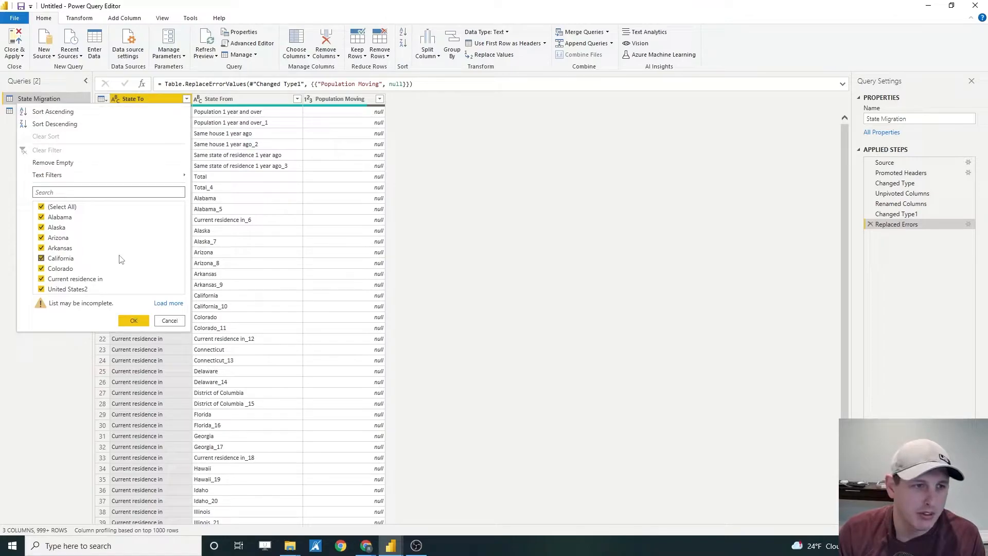
left_click(168, 303)
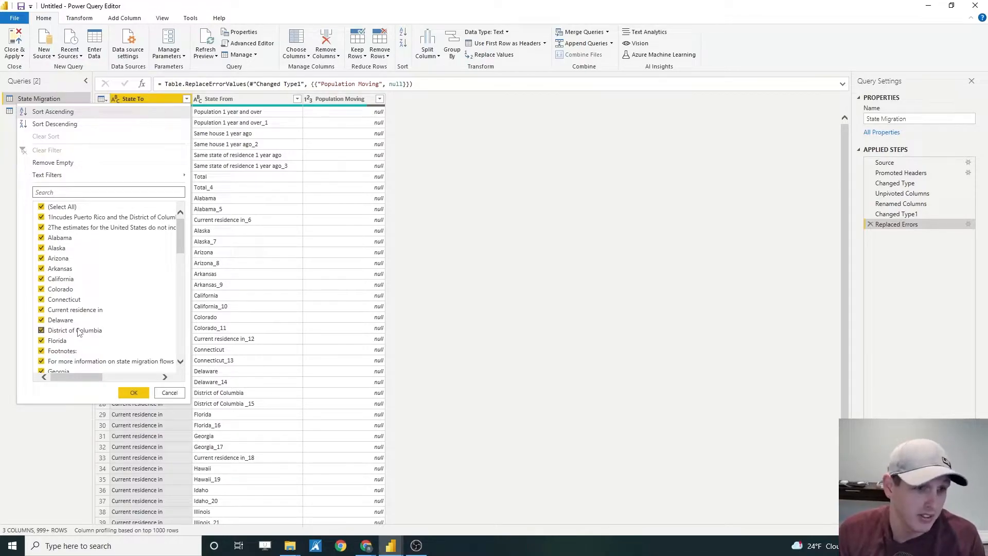
left_click(133, 392)
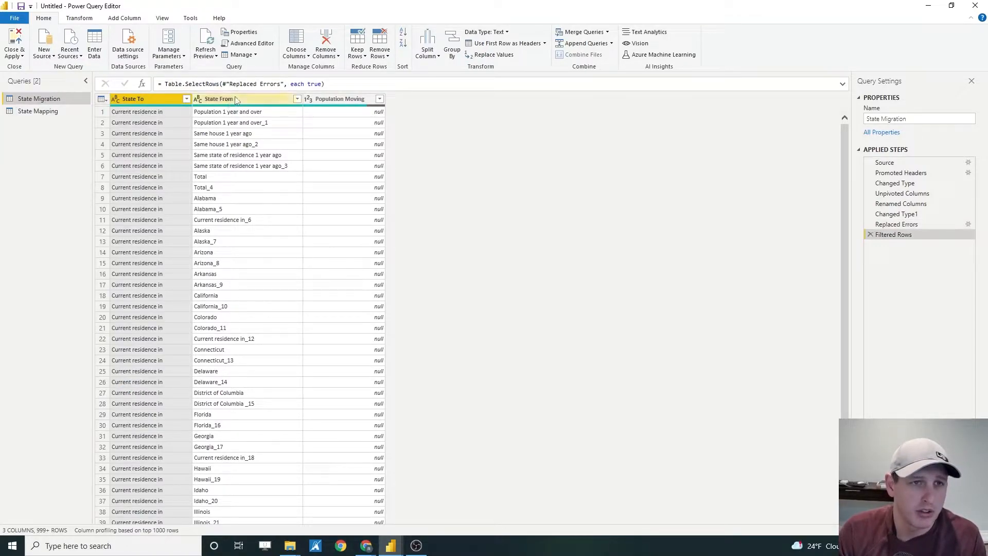
Trim the text in both the State To and State From columns
left_click(237, 101)
right_click(233, 100)
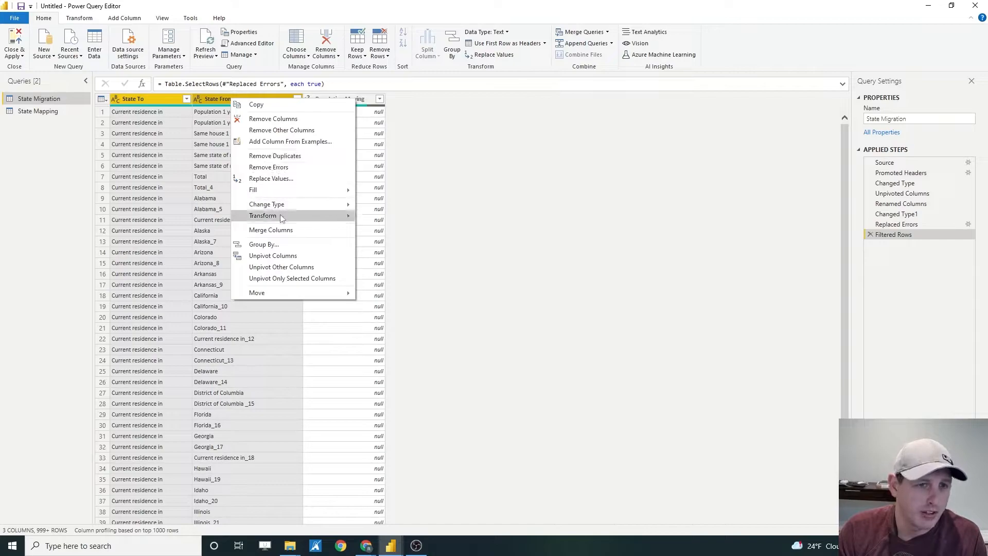
mouse_move(282, 218)
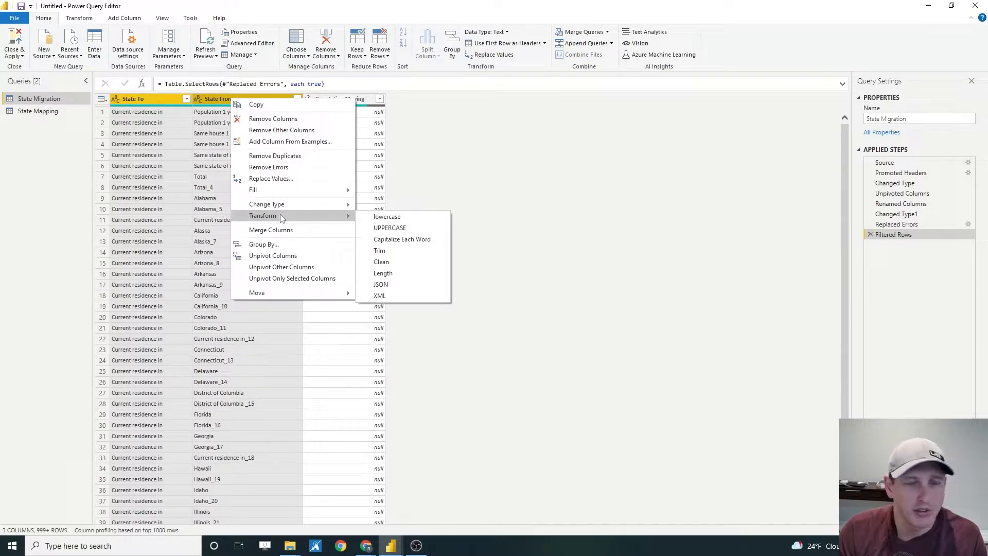
left_click(364, 216)
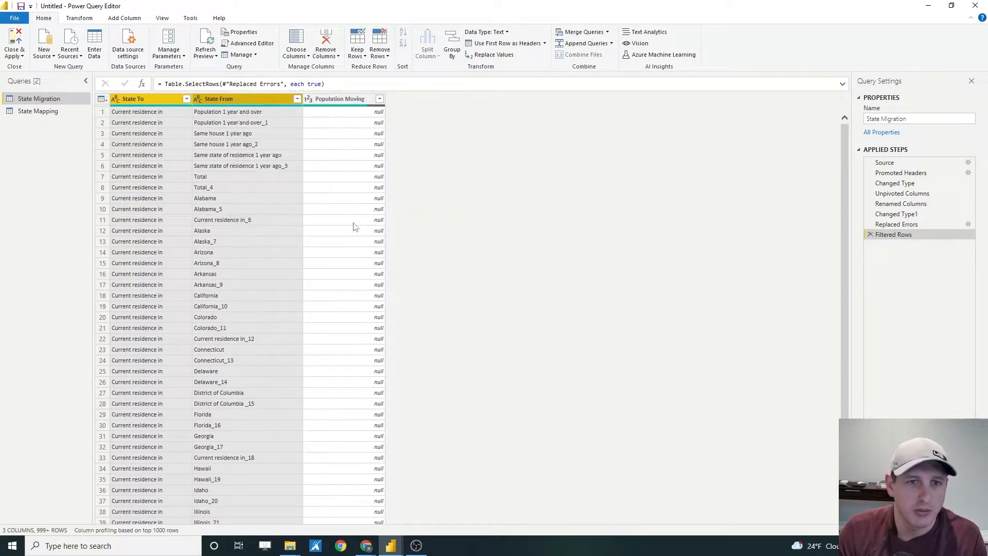
right_click(226, 100)
mouse_move(288, 211)
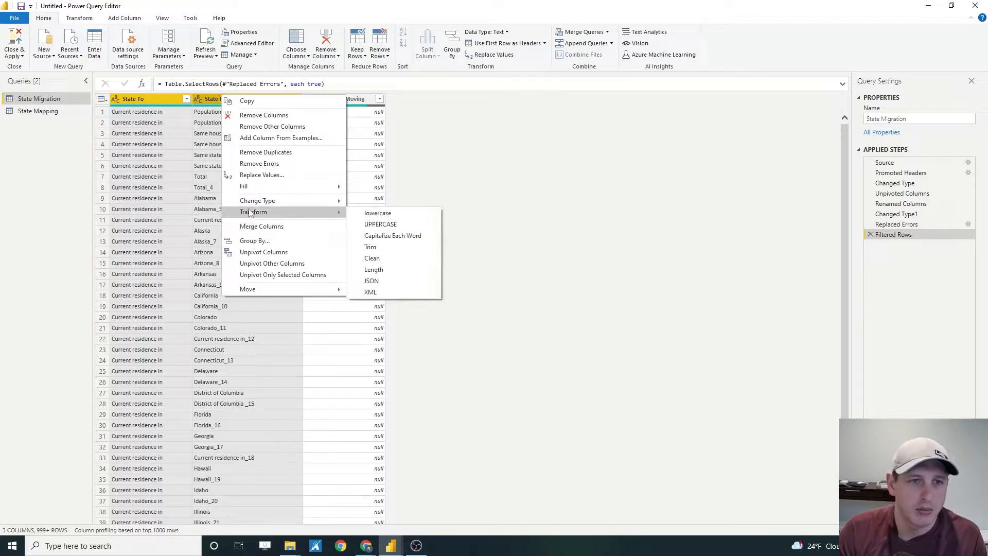
left_click(376, 223)
right_click(152, 98)
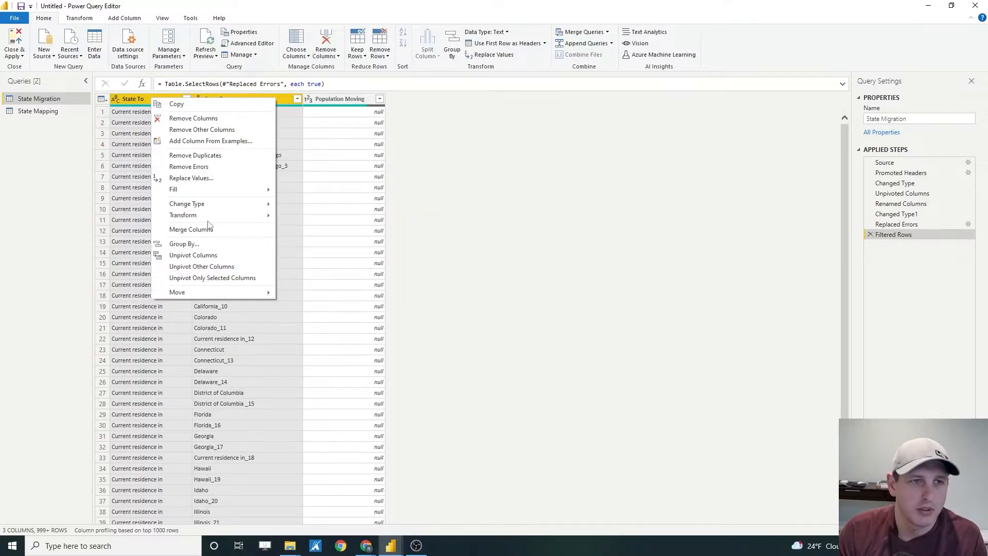
mouse_move(209, 221)
left_click(307, 251)
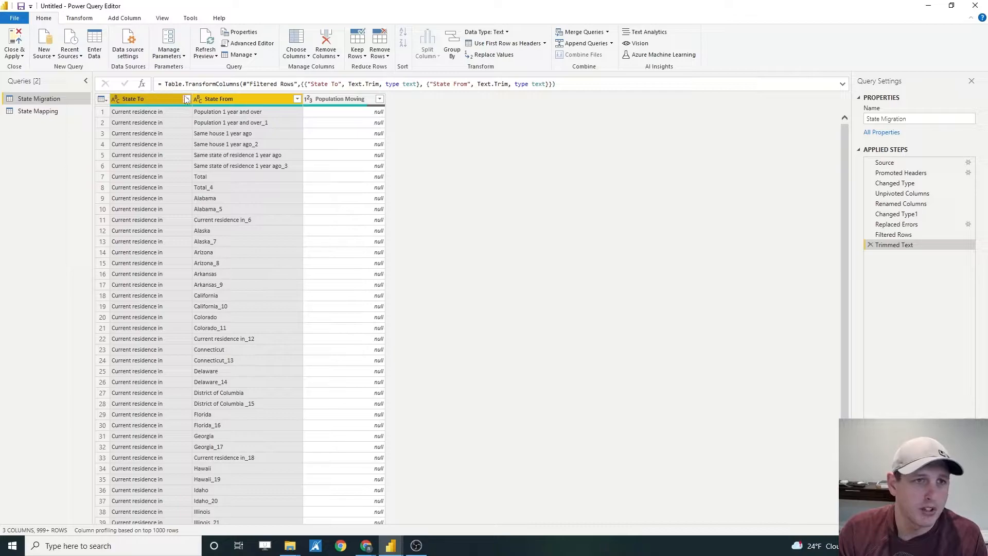
Merge State Mapping into State Migration with a Left Outer join, matching State To to state
left_click(590, 38)
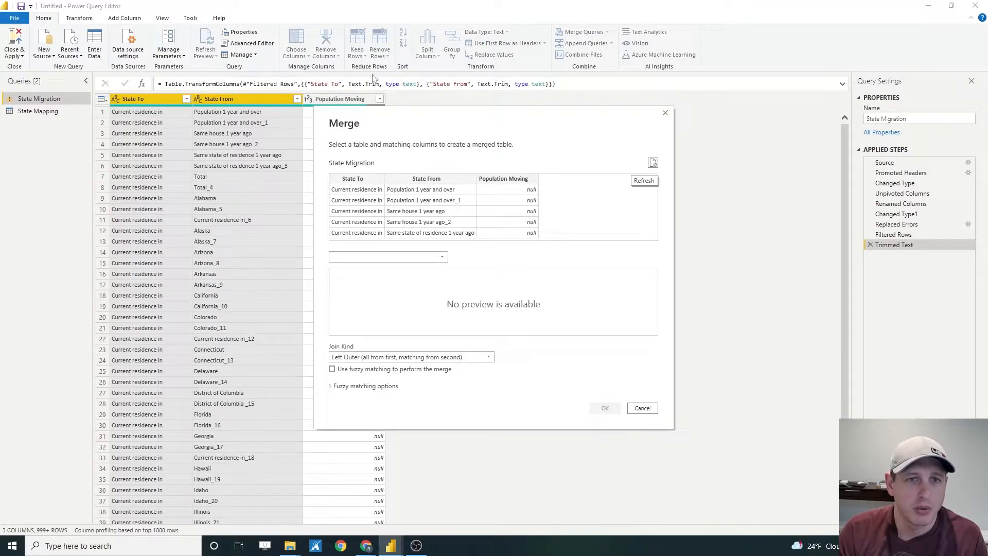
left_click(443, 257)
left_click(387, 267)
left_click(369, 262)
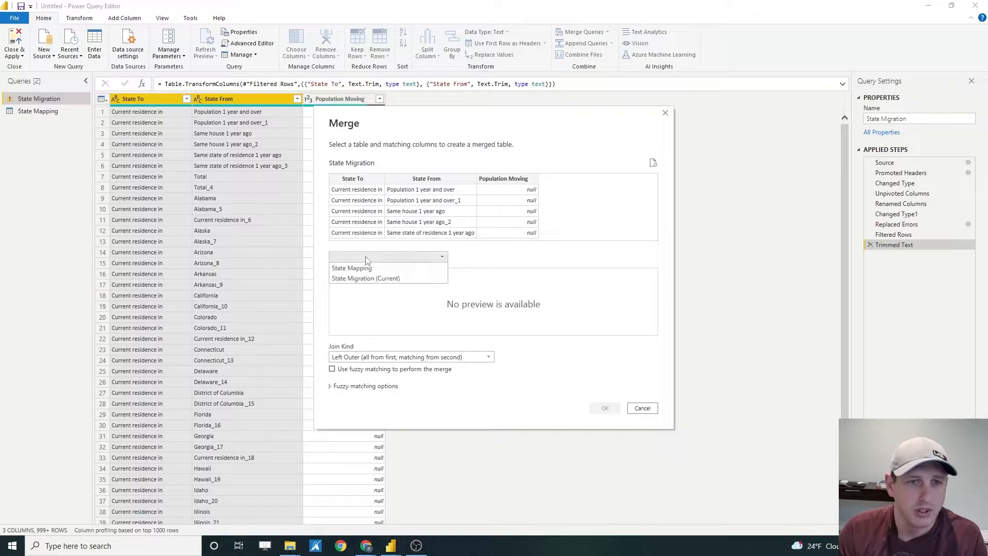
left_click(353, 268)
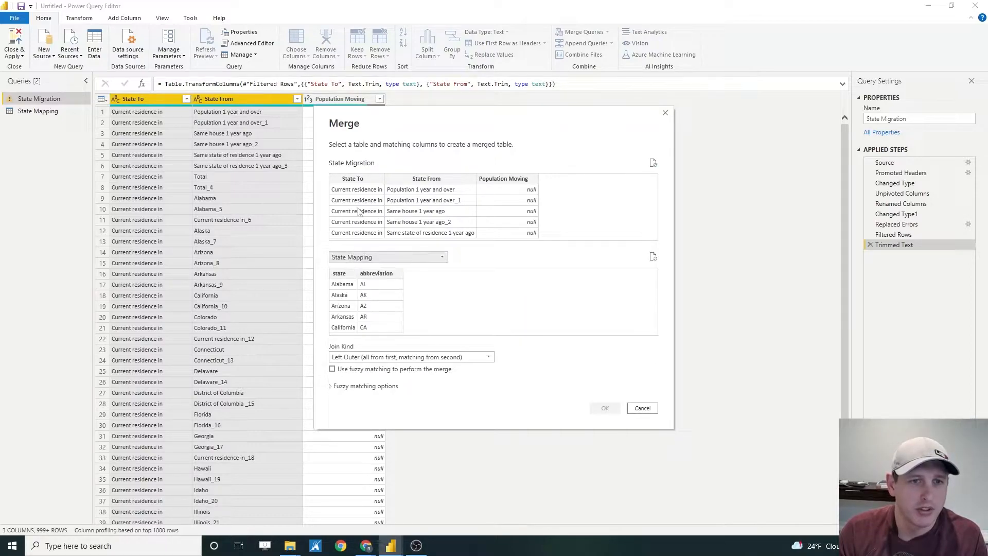
left_click(356, 180)
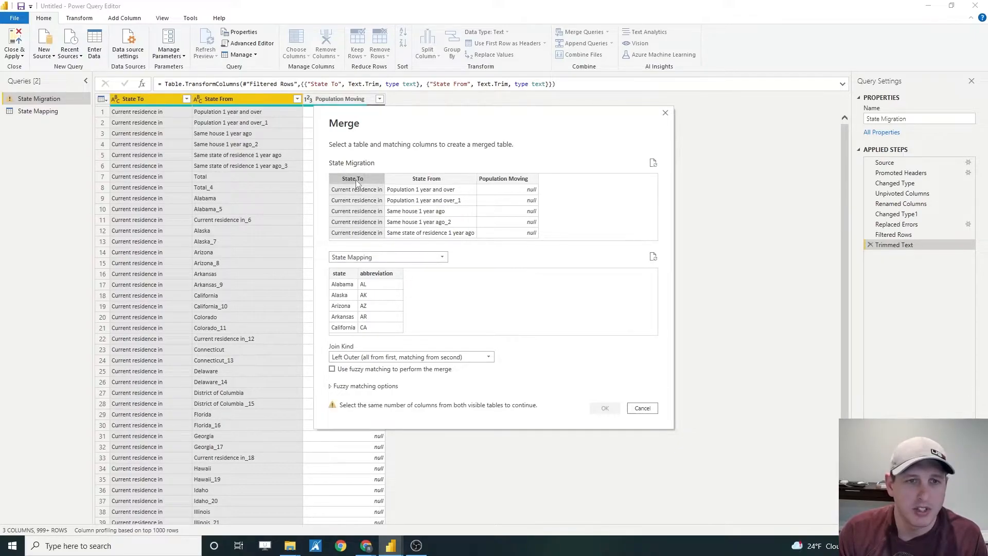
left_click(338, 275)
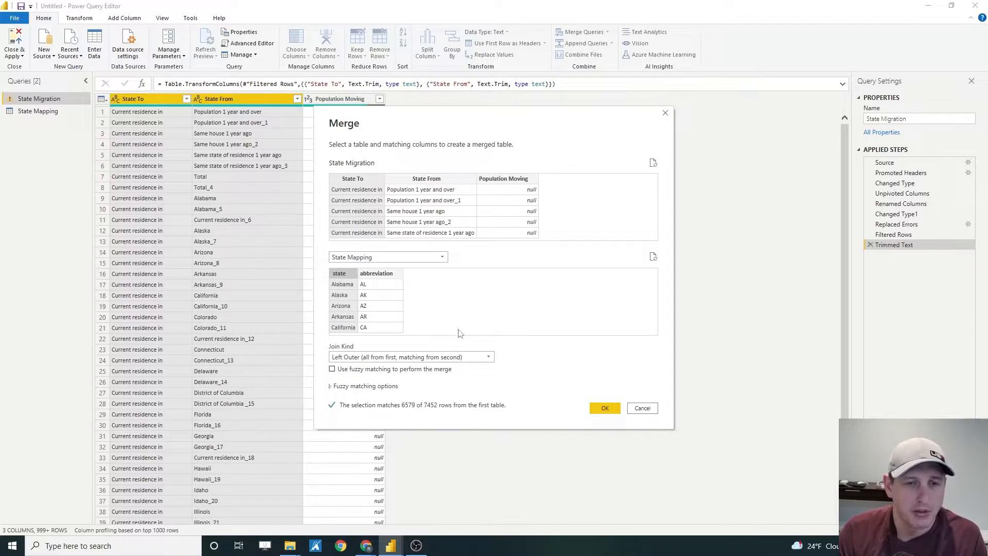
left_click(604, 408)
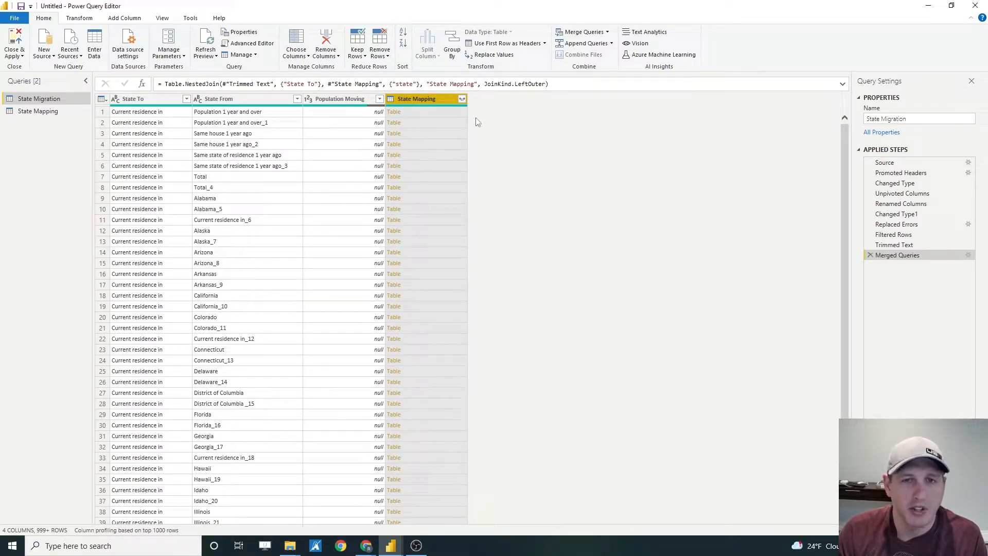
Expand only the abbreviation field from the merged State Mapping column
left_click(462, 99)
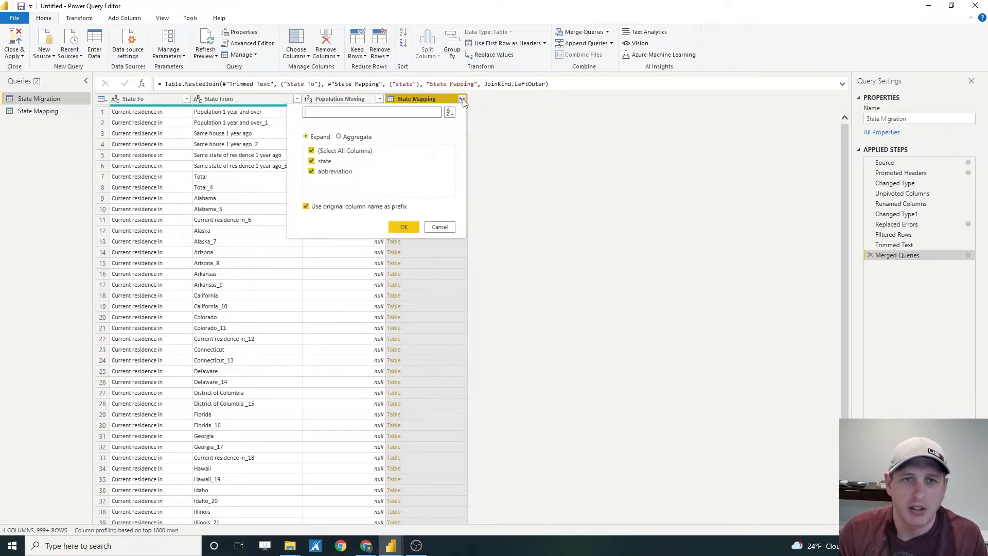
left_click(318, 163)
left_click(404, 227)
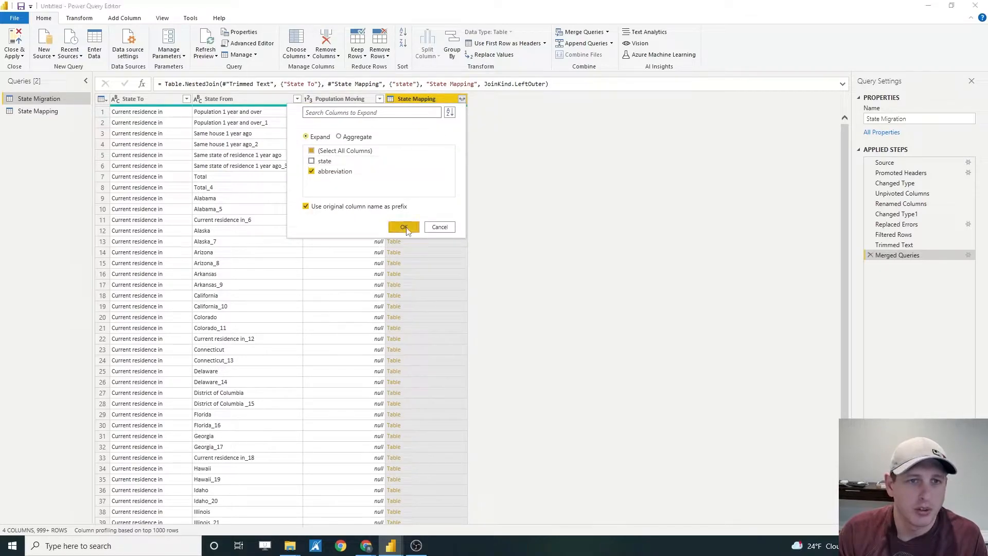
Rename the expanded abbreviation column as State To Abbr
double_click(439, 101)
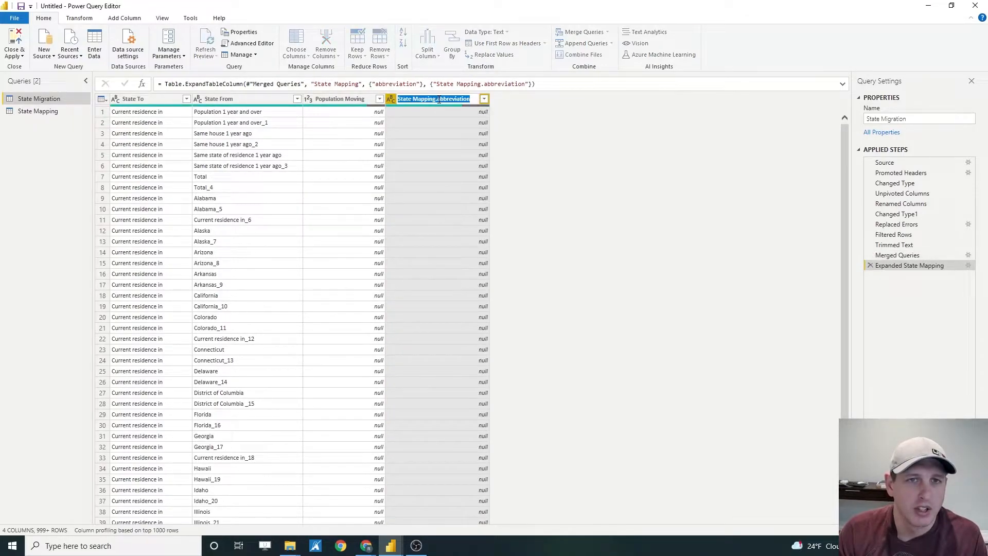
type("State T")
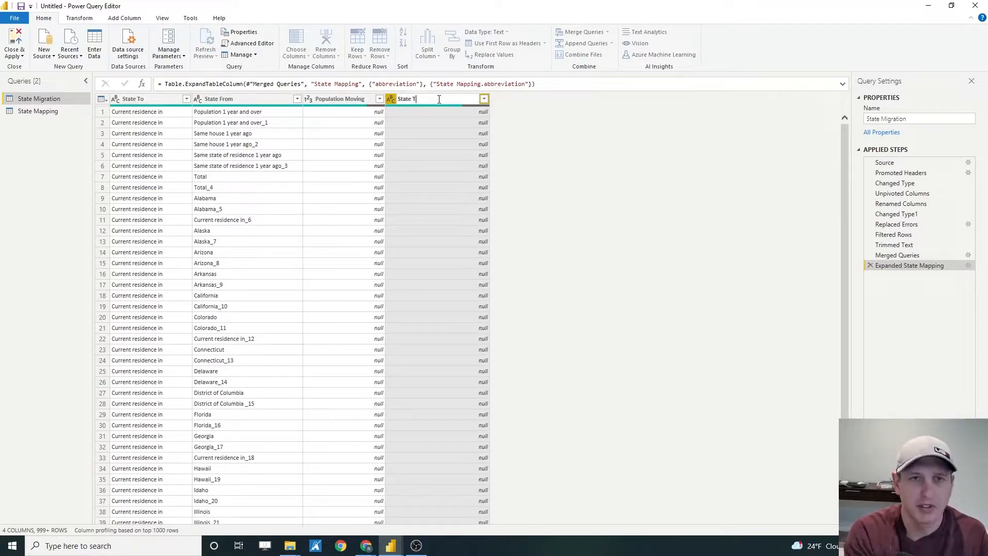
type("o Abbr")
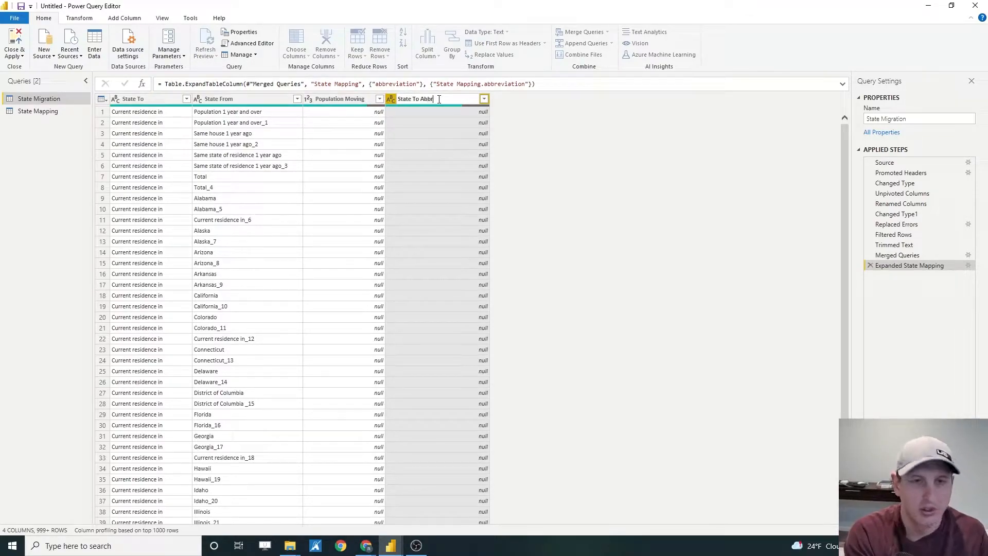
key("Return")
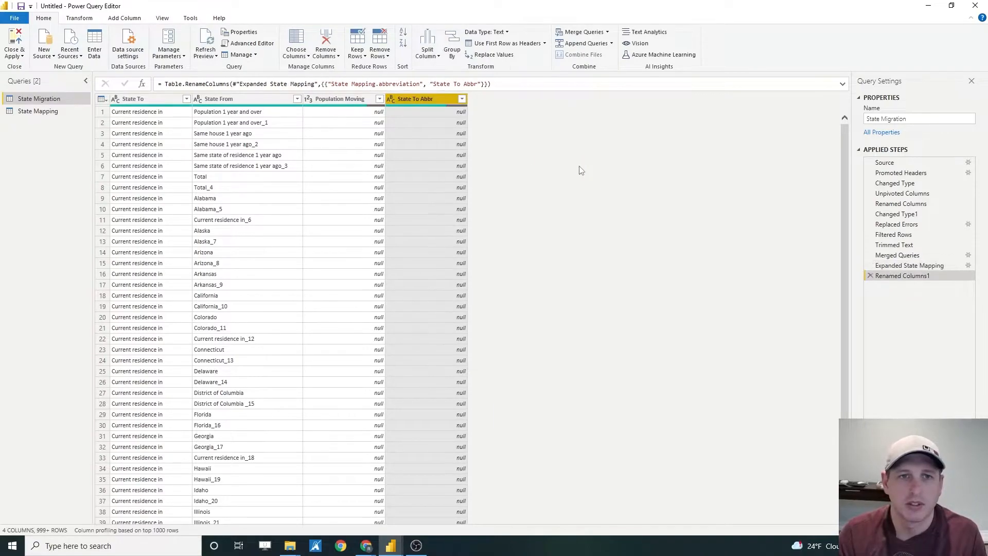
Merge State Mapping into State Migration with a Left Outer join, matching State From to state
left_click(585, 32)
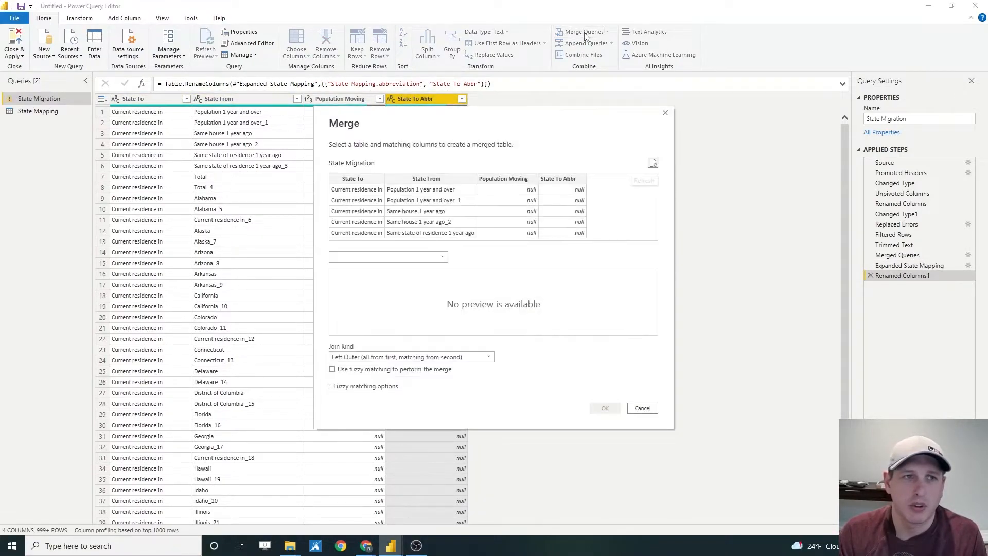
left_click(421, 187)
left_click(391, 258)
left_click(368, 269)
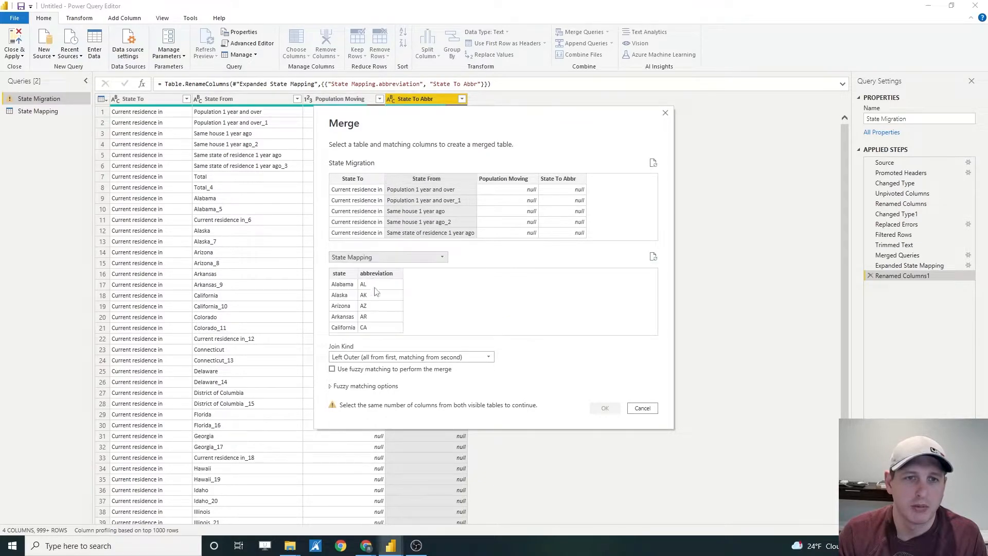
left_click(343, 273)
left_click(305, 50)
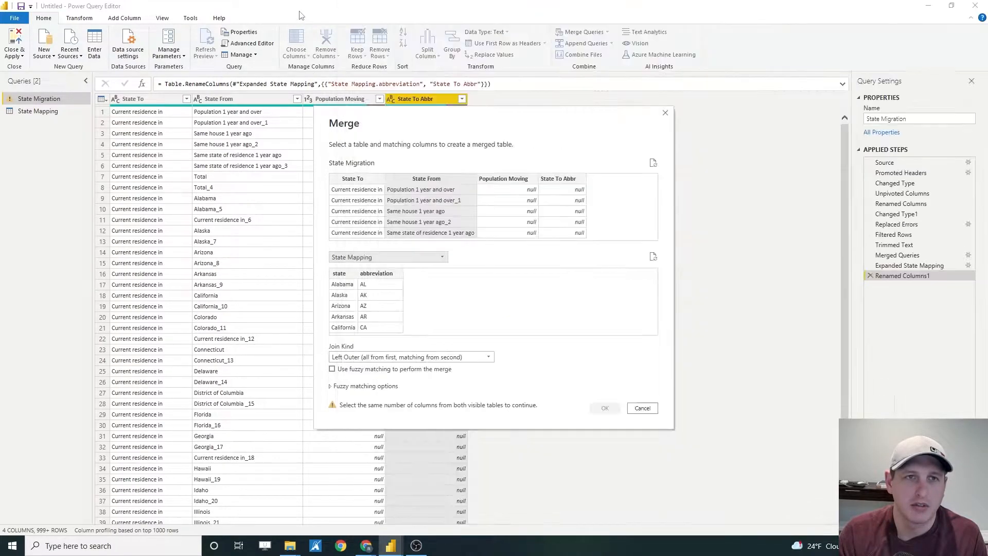
left_click(338, 278)
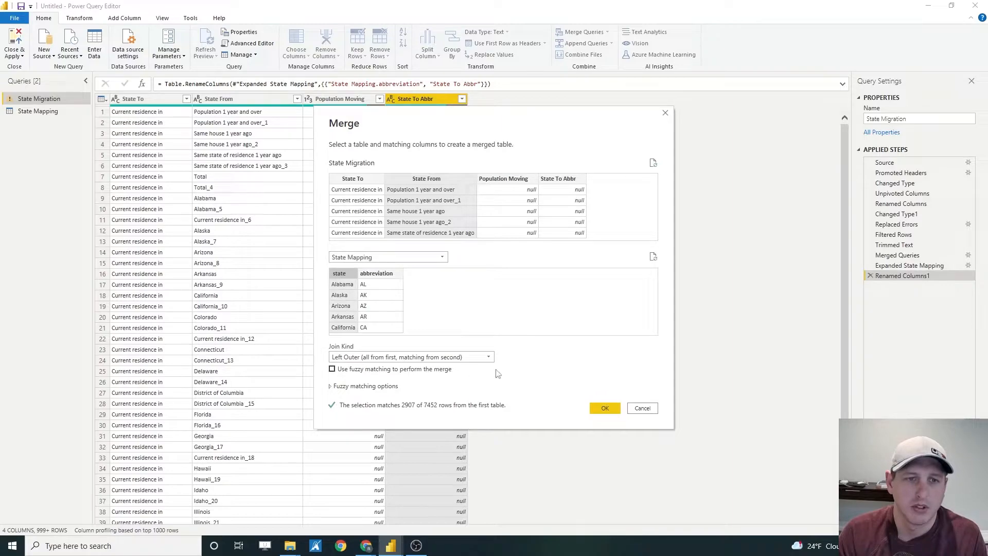
left_click(606, 409)
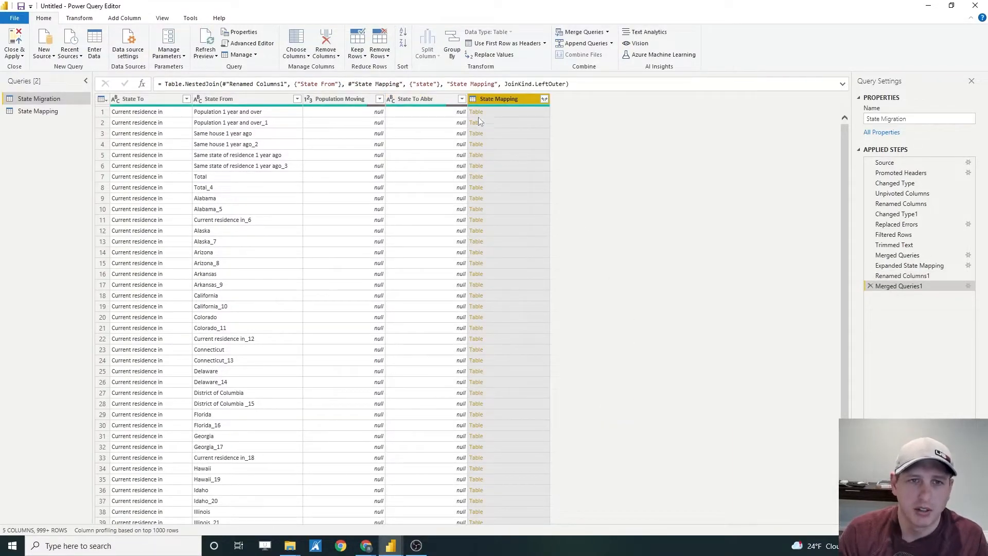
Expand only the abbreviation field from the merged State Mapping column and rename it State From Abbr
left_click(544, 98)
left_click(393, 161)
left_click(486, 227)
double_click(500, 99)
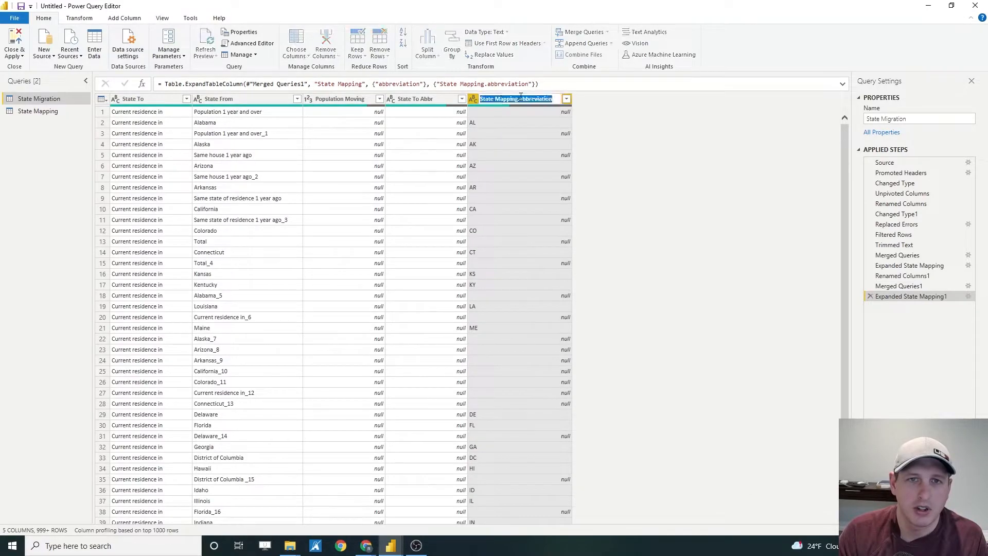
type("State From Abbr")
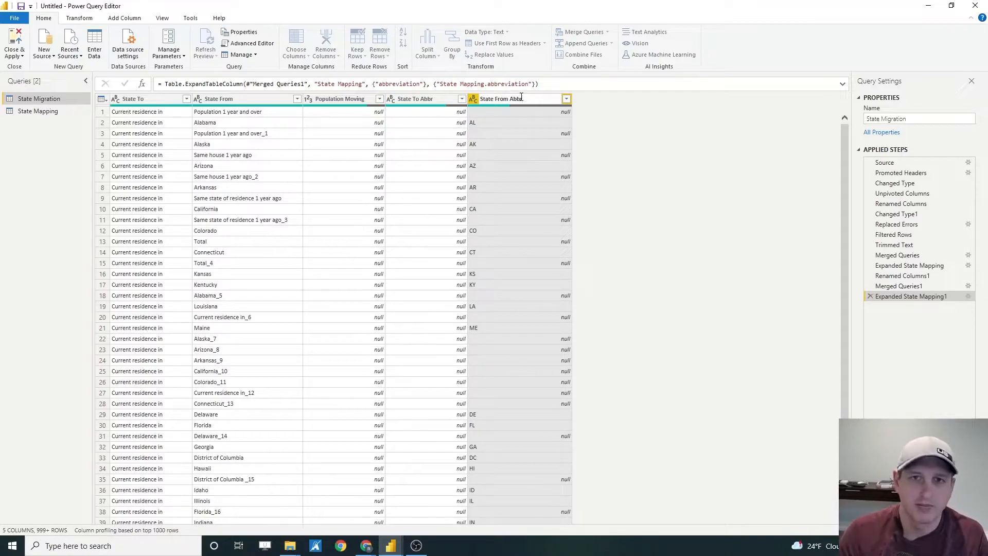
key("Return")
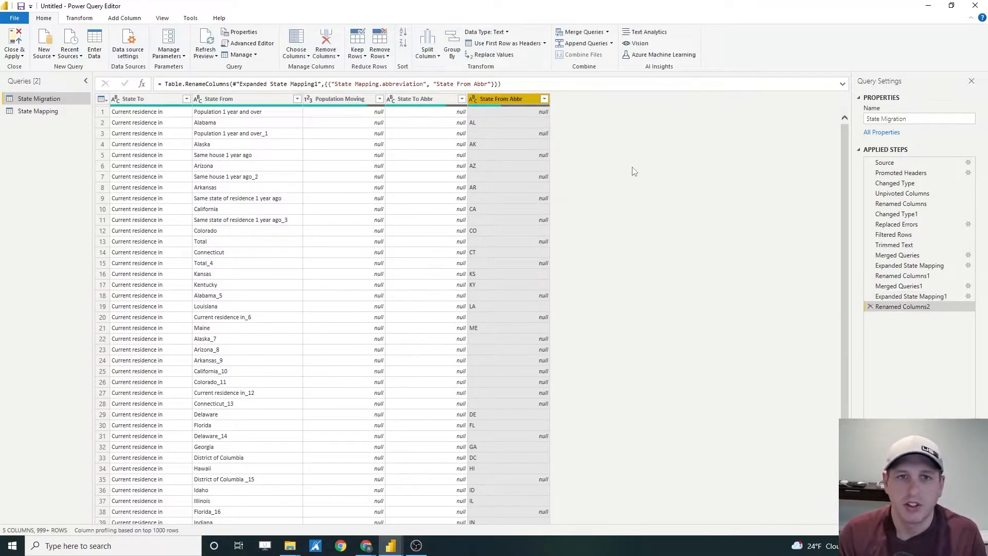
Reorder the columns so State To Abbr follows State To and State From Abbr follows State From
left_click_drag(395, 101, 226, 102)
left_click(521, 96)
left_click_drag(520, 96, 386, 101)
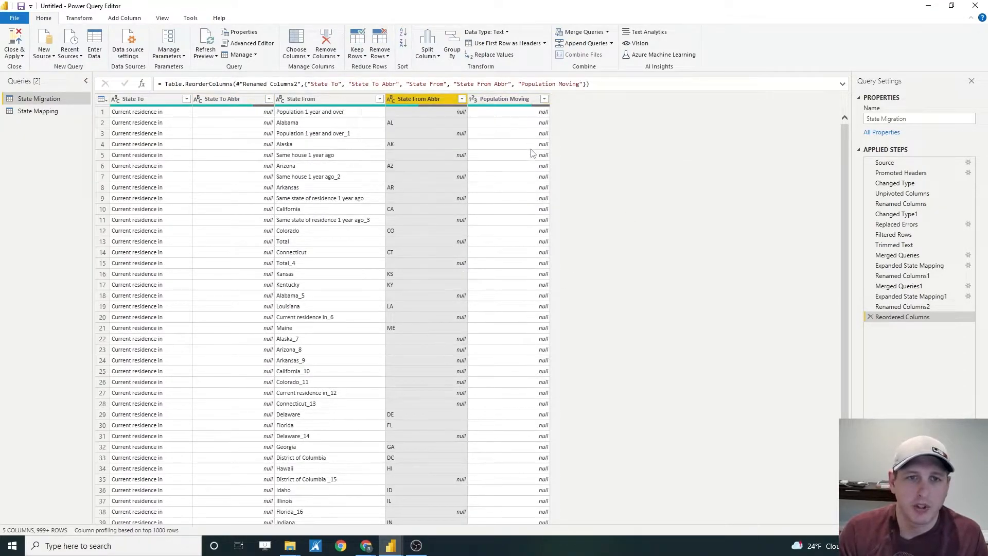
left_click(279, 102, "ctrl")
left_click(278, 102, "ctrl")
left_click(272, 101, "ctrl")
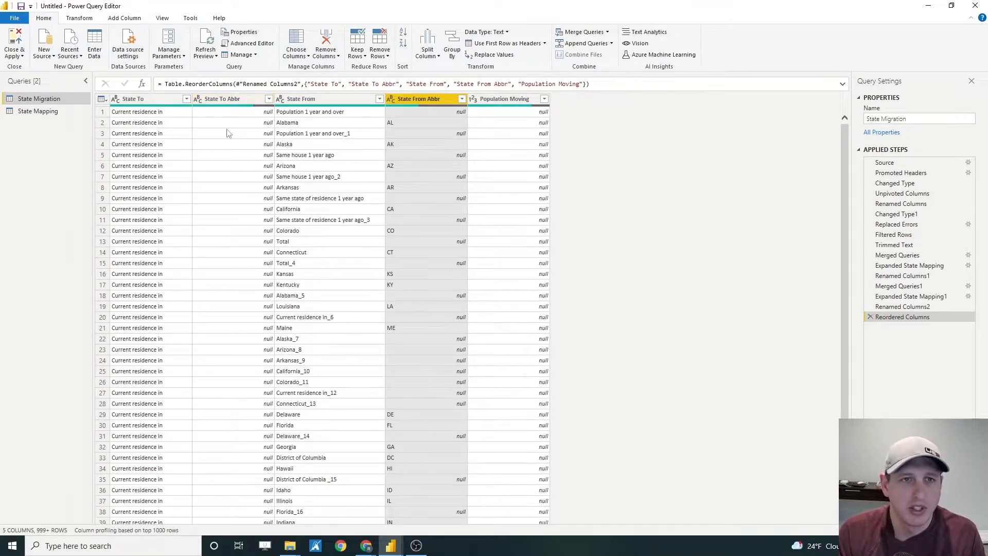
Filter out the null rows in both the State To Abbr and State From Abbr columns
left_click(268, 99)
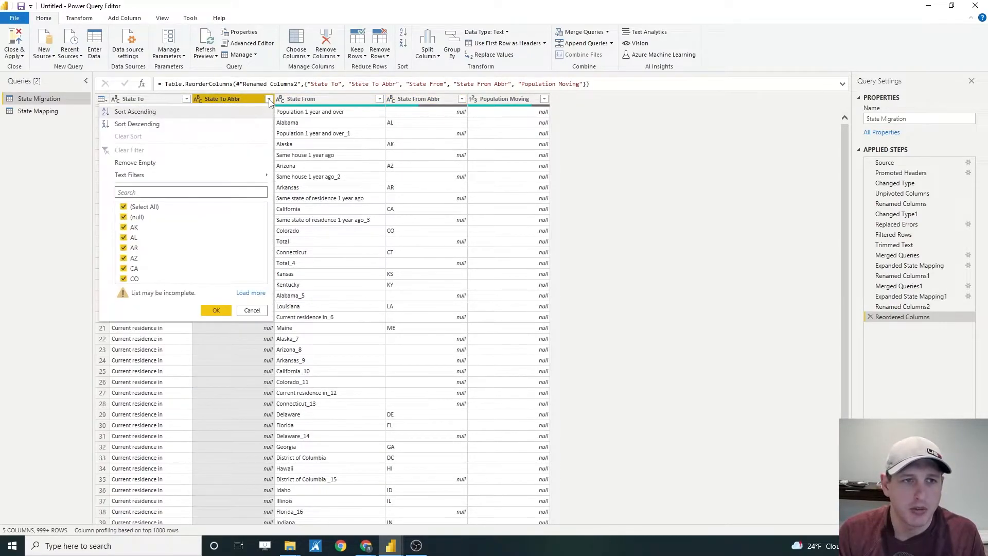
left_click(124, 218)
left_click(216, 309)
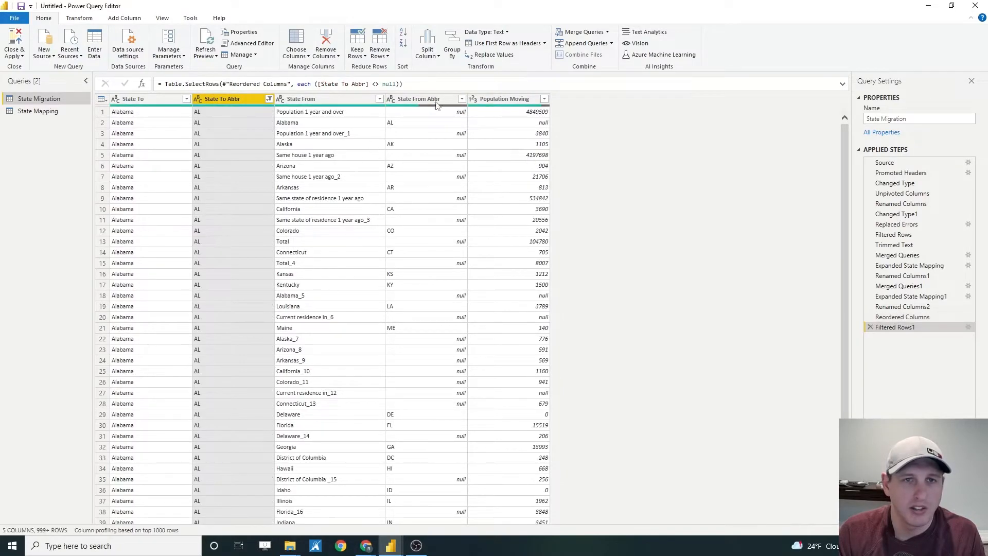
left_click(462, 98)
left_click(317, 218)
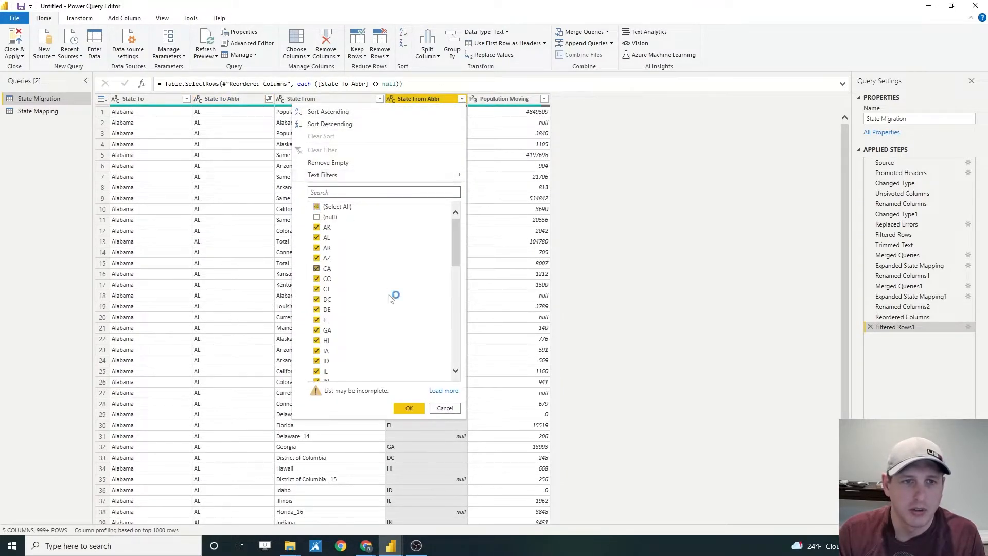
left_click(409, 408)
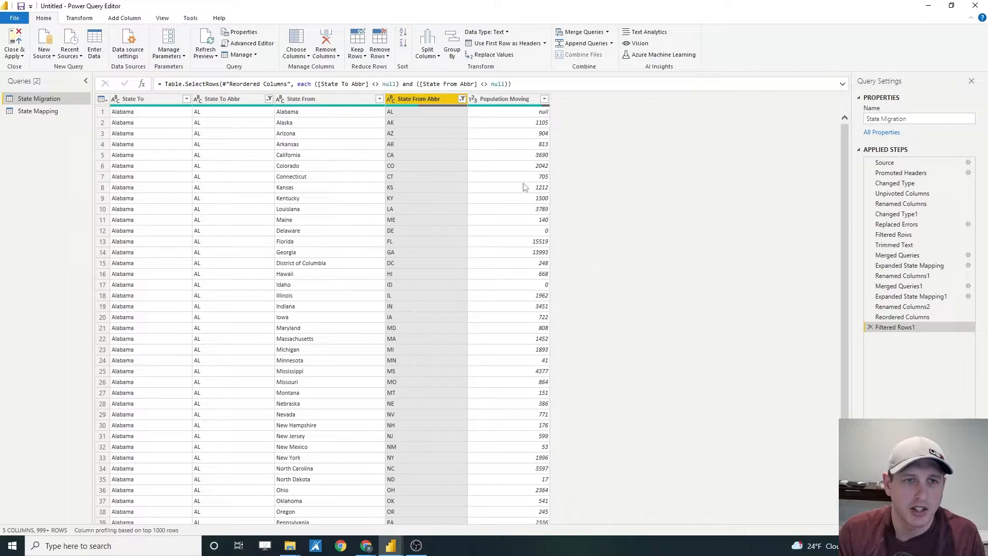
Close the query editor and apply the changes, loading the cleaned State Migration table into the report
scroll(635, 299, "down", 4)
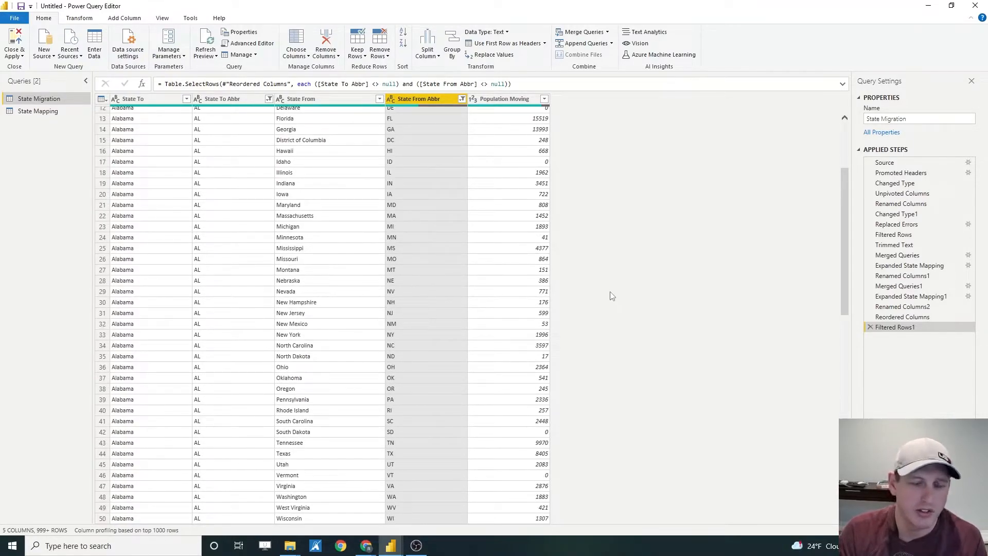
scroll(633, 306, "down", 5)
scroll(571, 298, "down", 10)
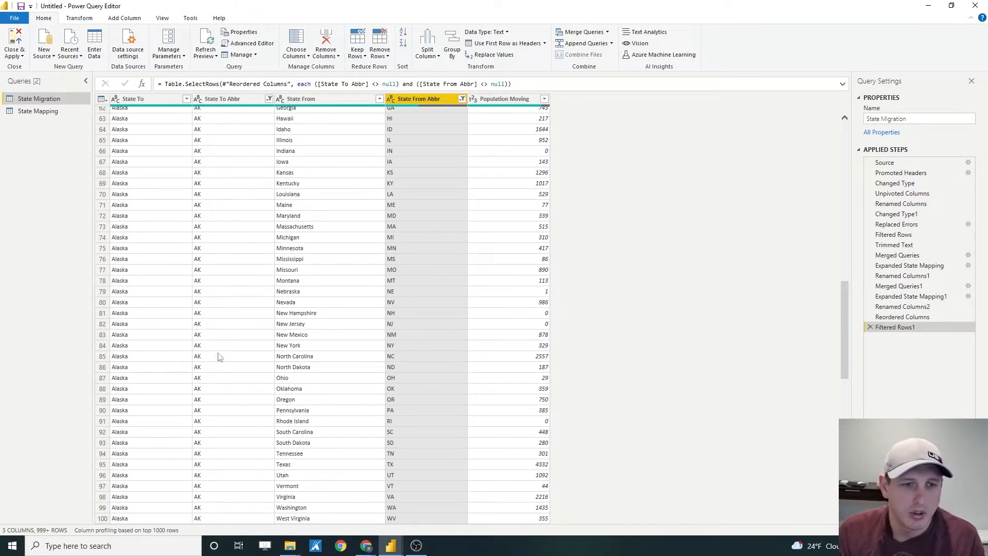
scroll(216, 360, "up", 20)
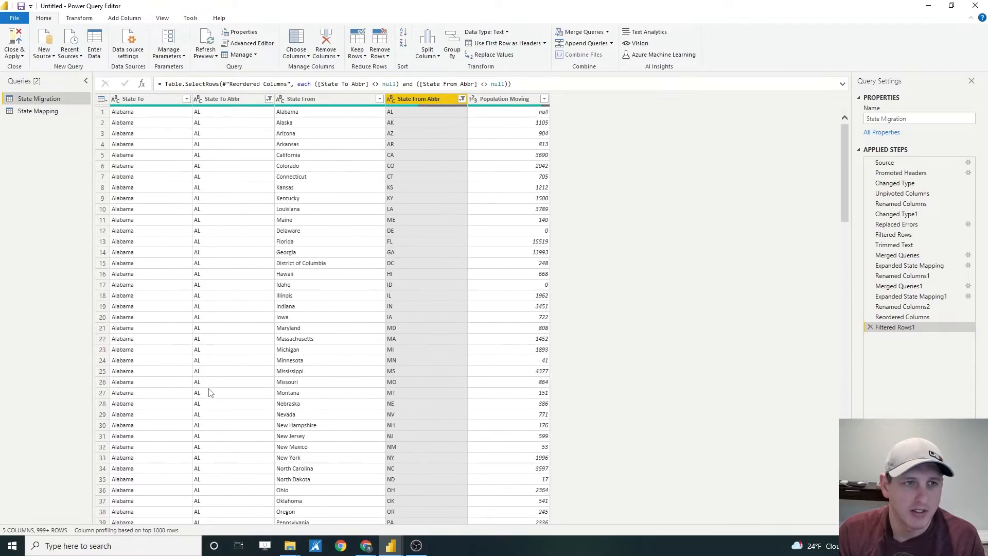
left_click(130, 113)
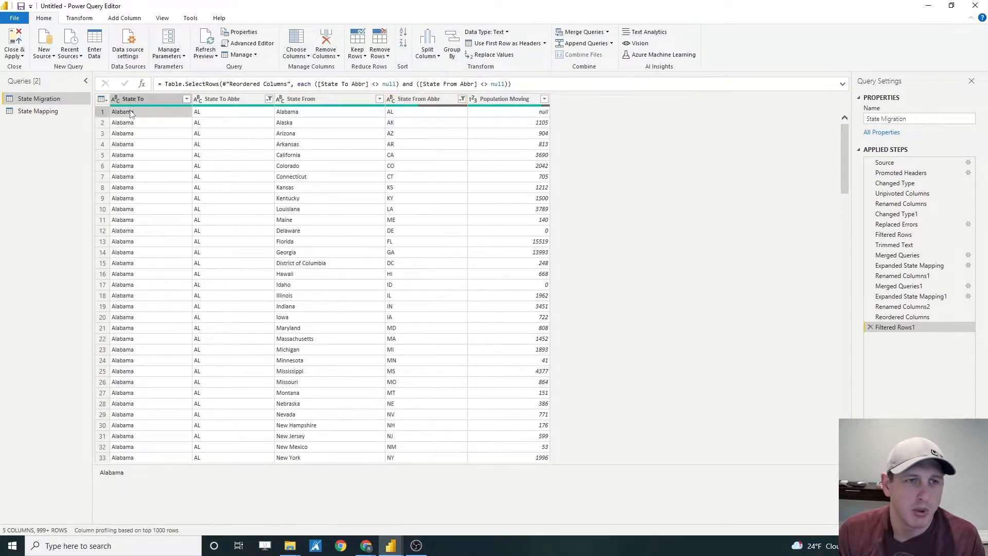
left_click(314, 112)
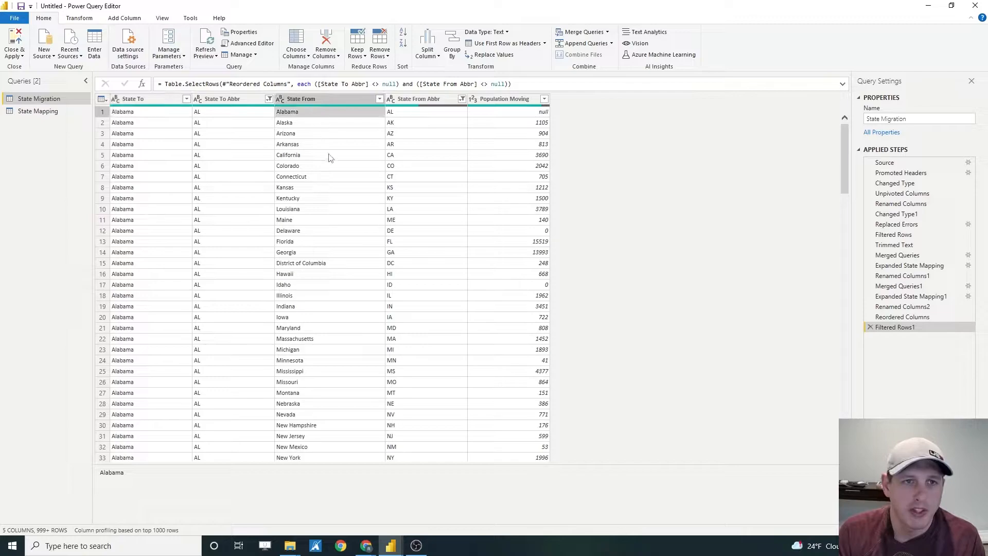
left_click(531, 102)
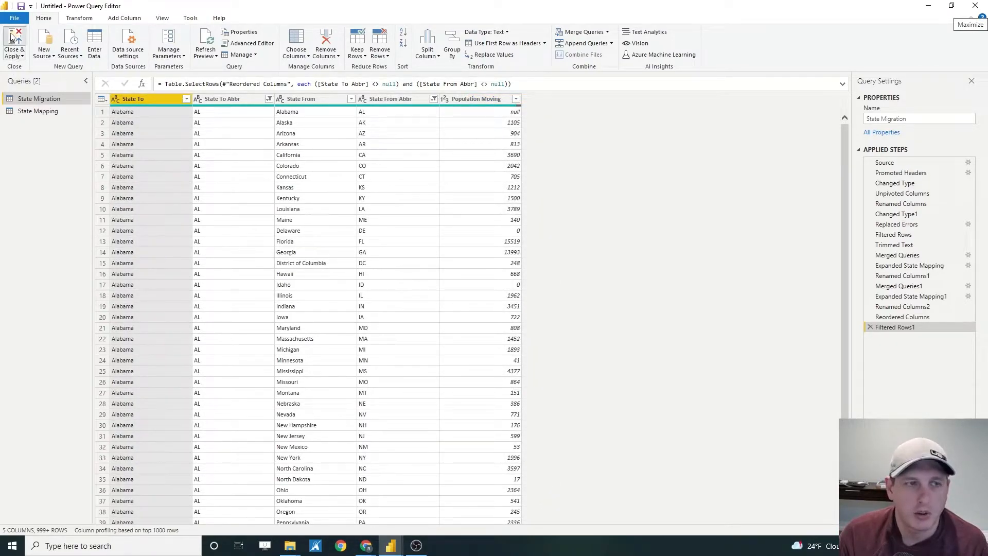
left_click(13, 39)
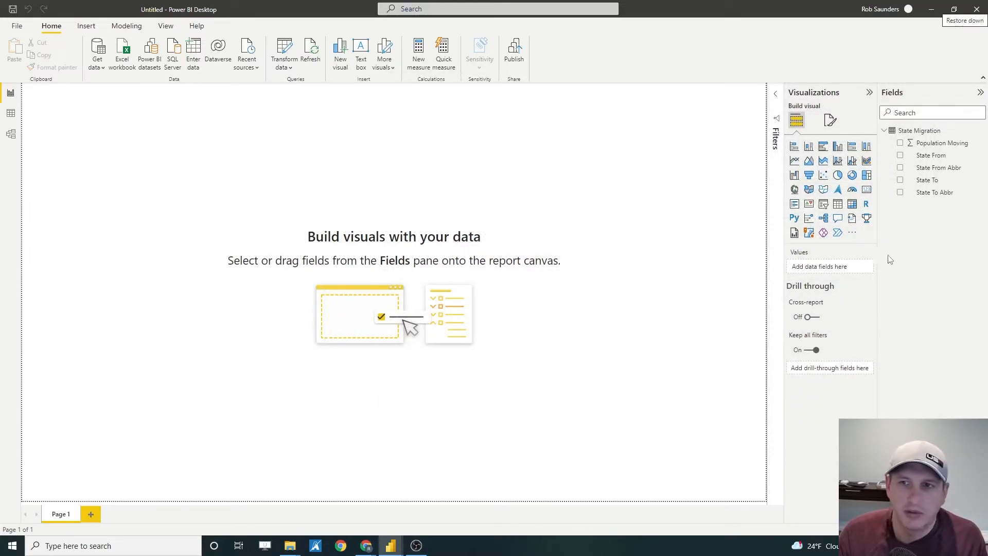
Find the Synoptic Panel by OKVIZ visual by searching for "synoptic" and add it to the report
left_click(853, 234)
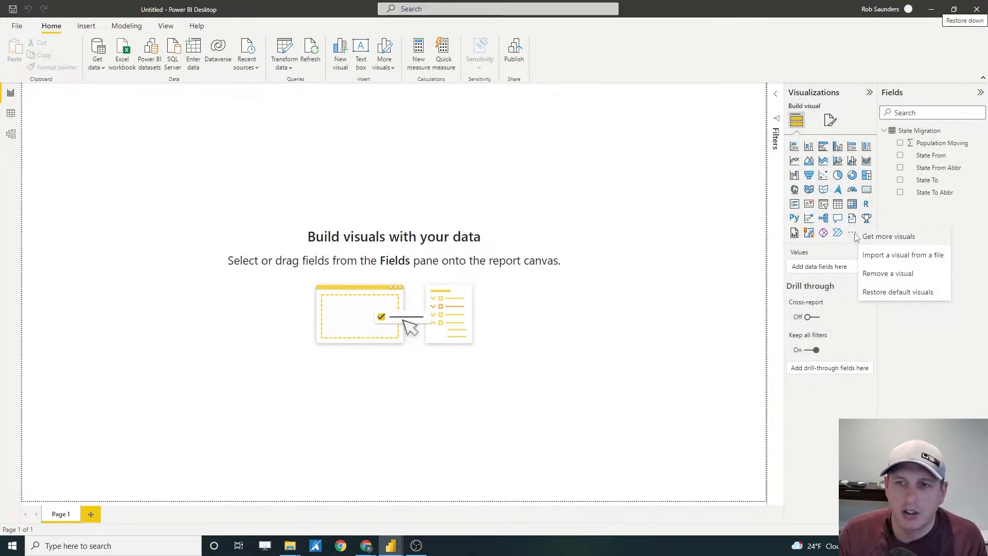
left_click(882, 240)
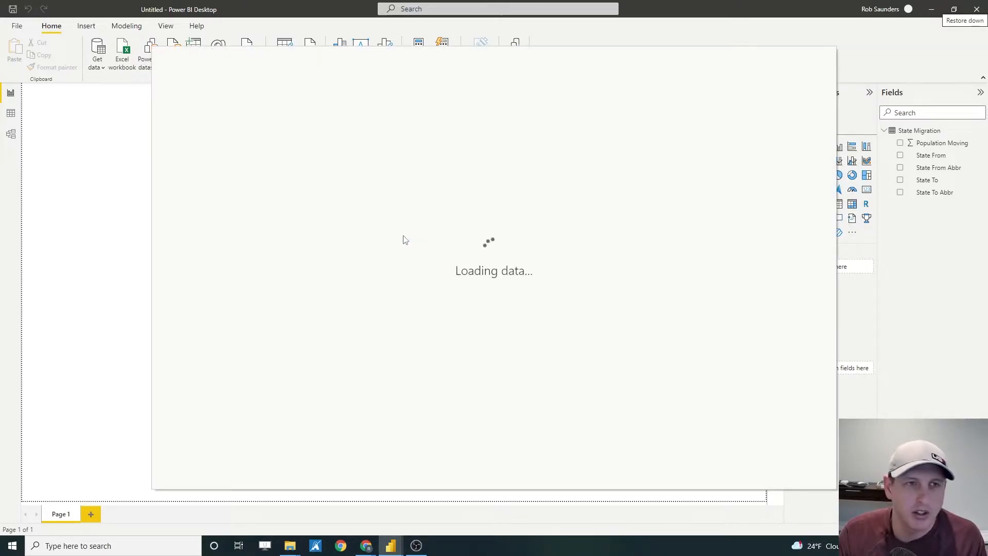
type("synoptic")
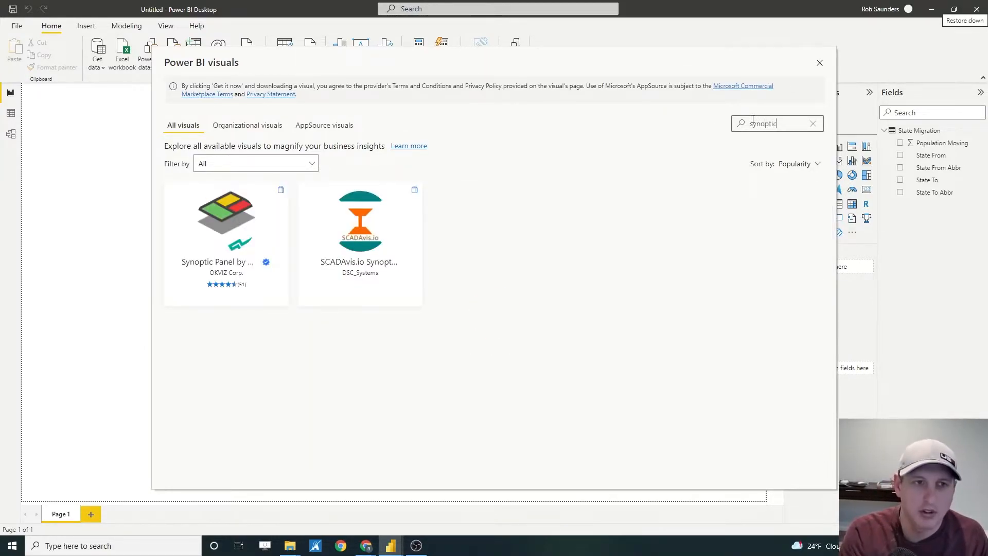
left_click(221, 244)
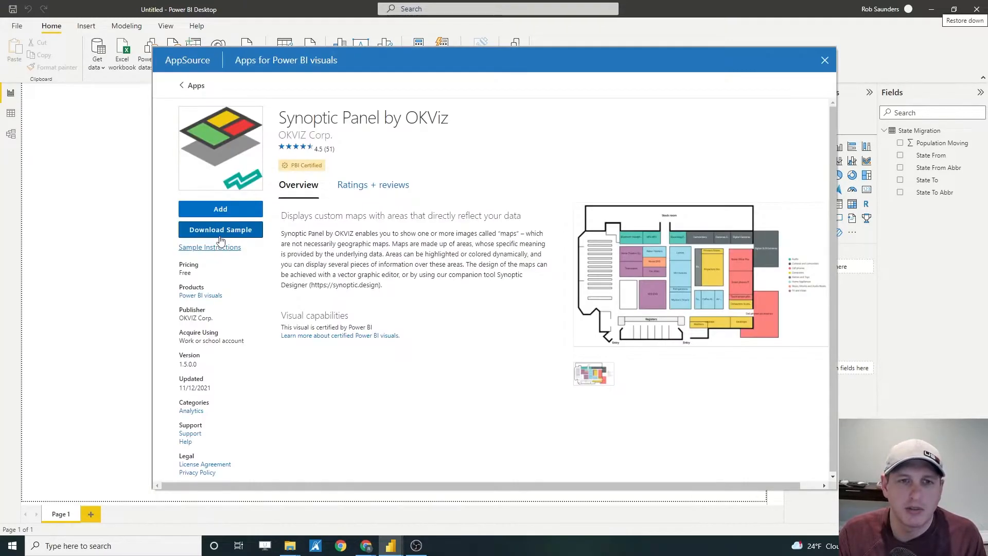
left_click(226, 211)
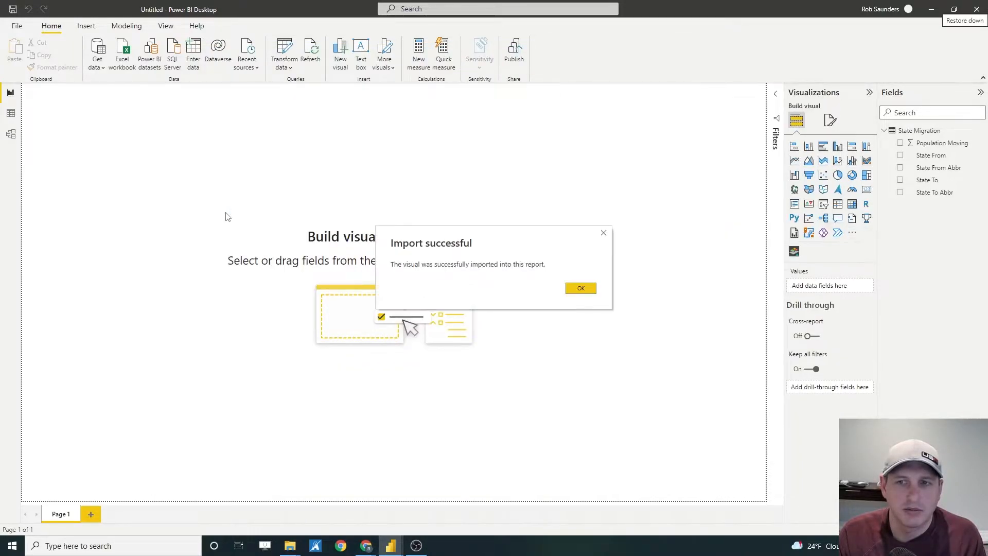
left_click(590, 292)
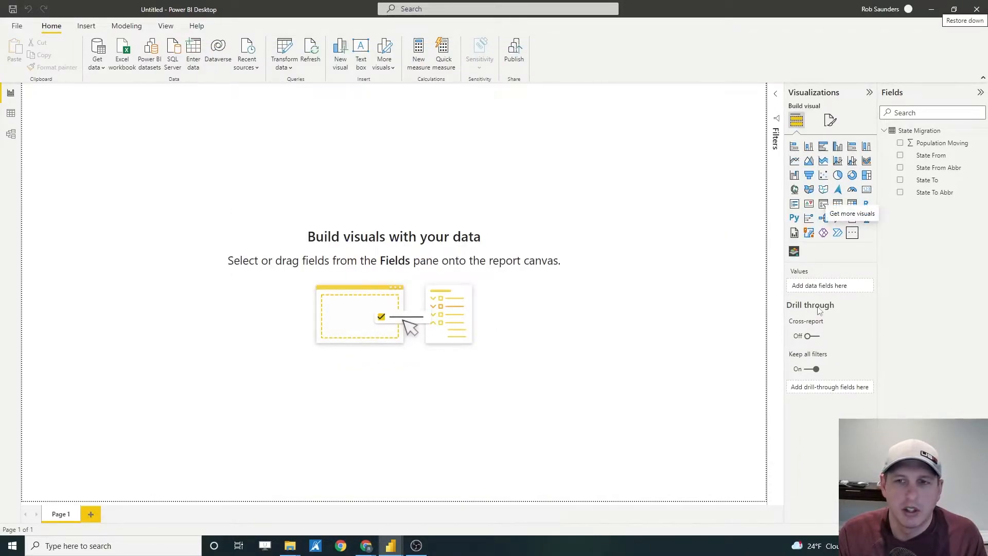
Place a Synoptic Panel visual on Page 1 and enlarge it to fill about the left half of the canvas
left_click(794, 252)
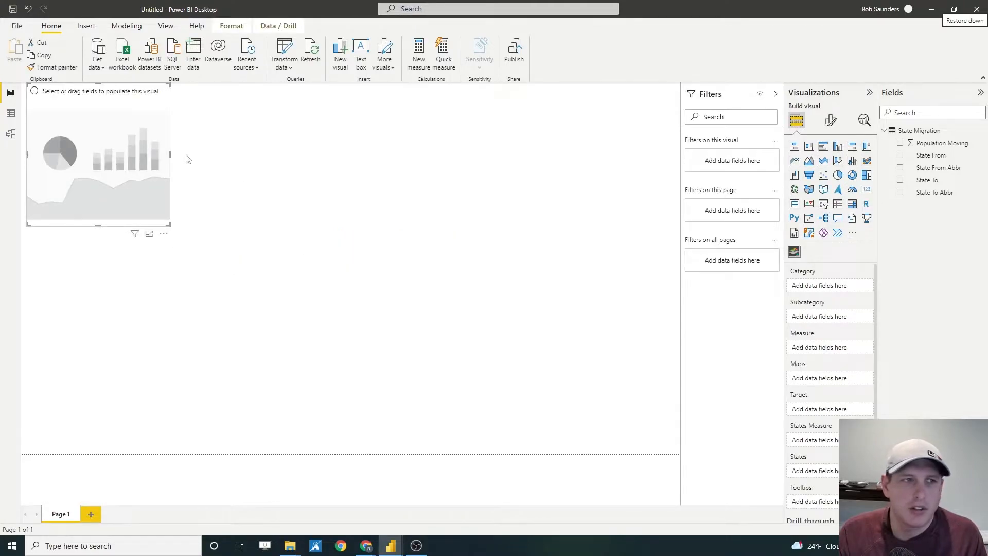
left_click_drag(170, 227, 316, 406)
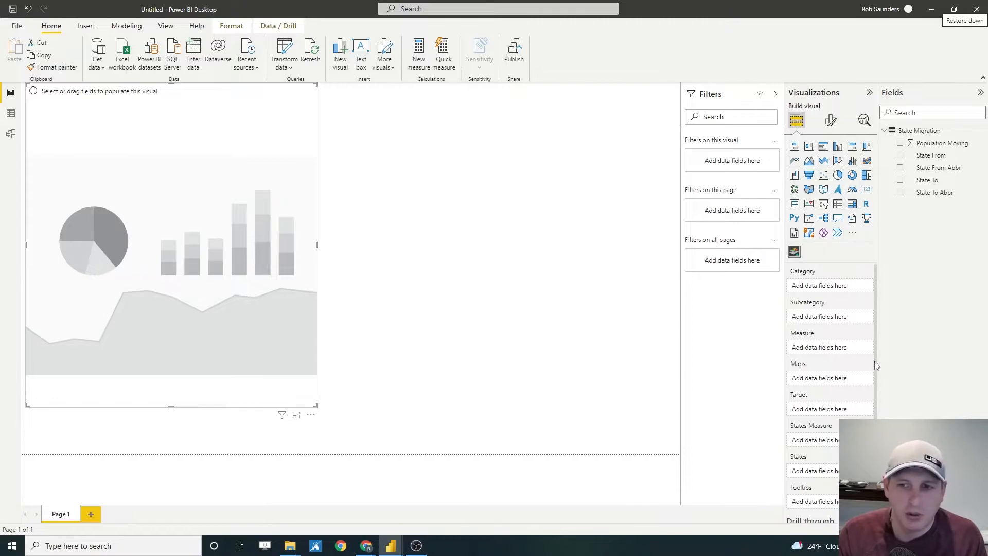
scroll(876, 366, "down", 3)
scroll(876, 360, "up", 3)
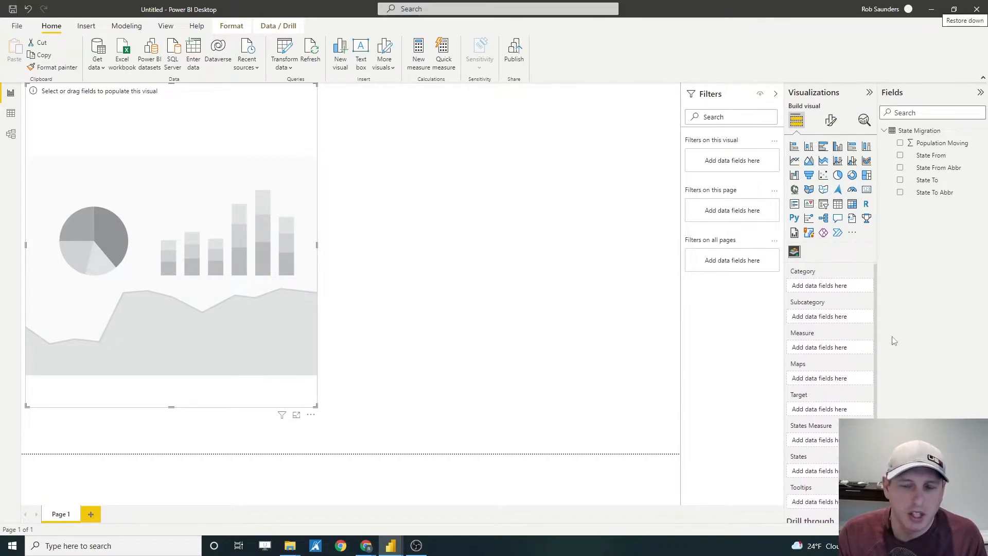
left_click_drag(317, 245, 356, 256)
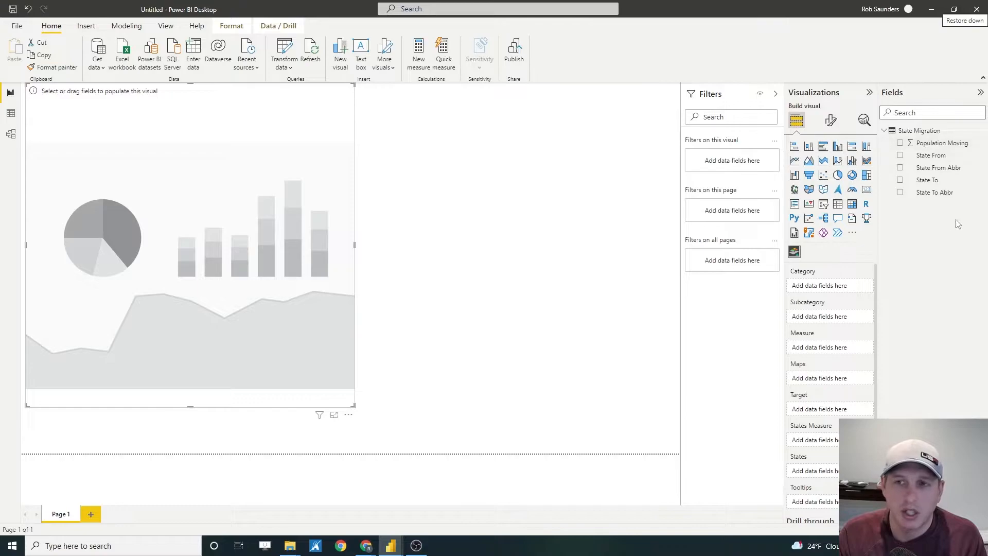
Assign State From Abbr as the Synoptic Panel's Category and Population Moving as its Measure
left_click(935, 161)
left_click_drag(936, 168, 846, 287)
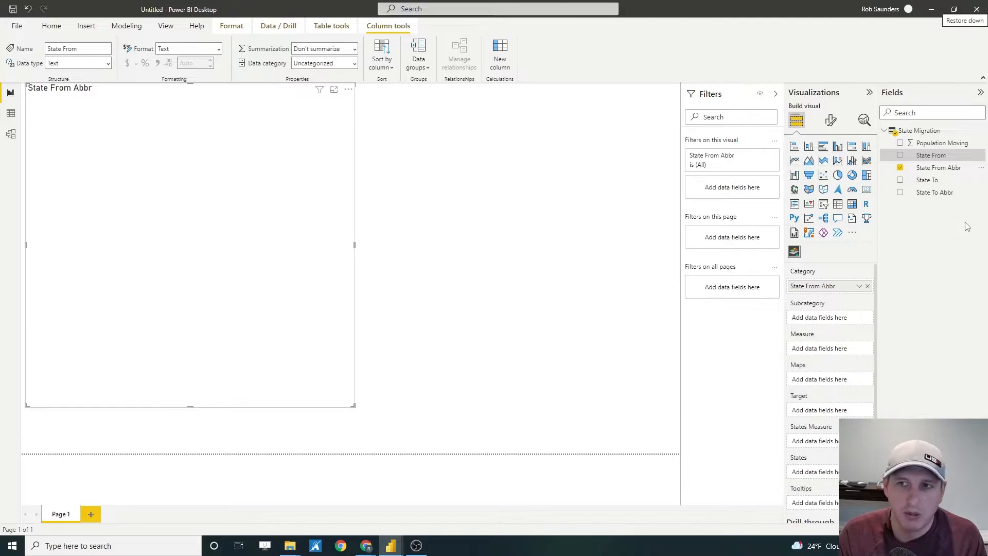
left_click_drag(942, 142, 848, 349)
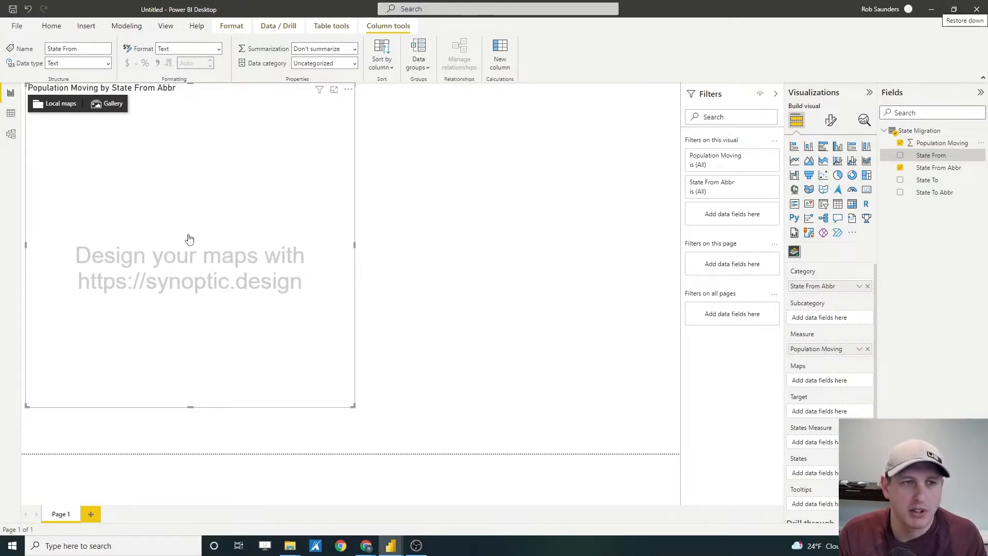
Load the Hex Map of USA from the Synoptic Panel's Country/Territory gallery into the visual
left_click(110, 104)
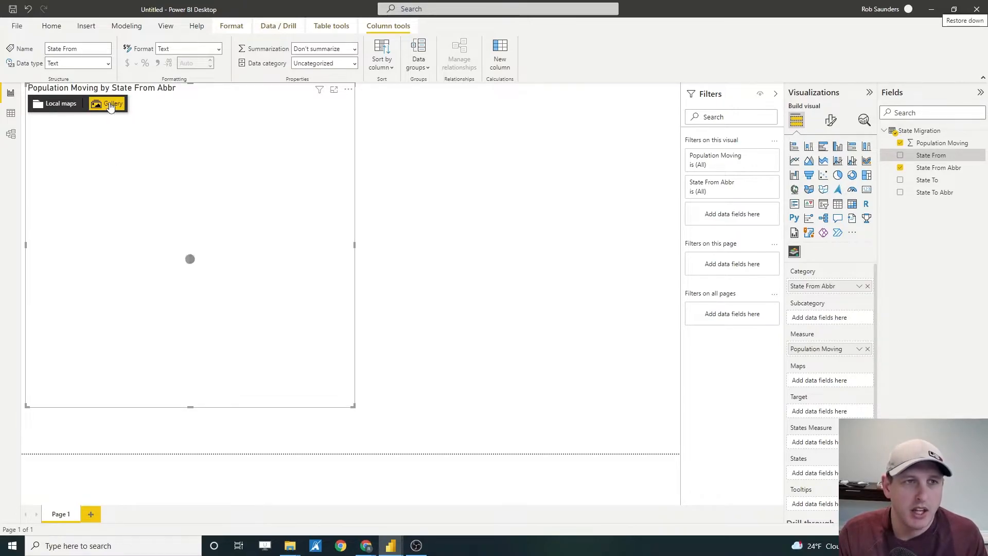
left_click(156, 106)
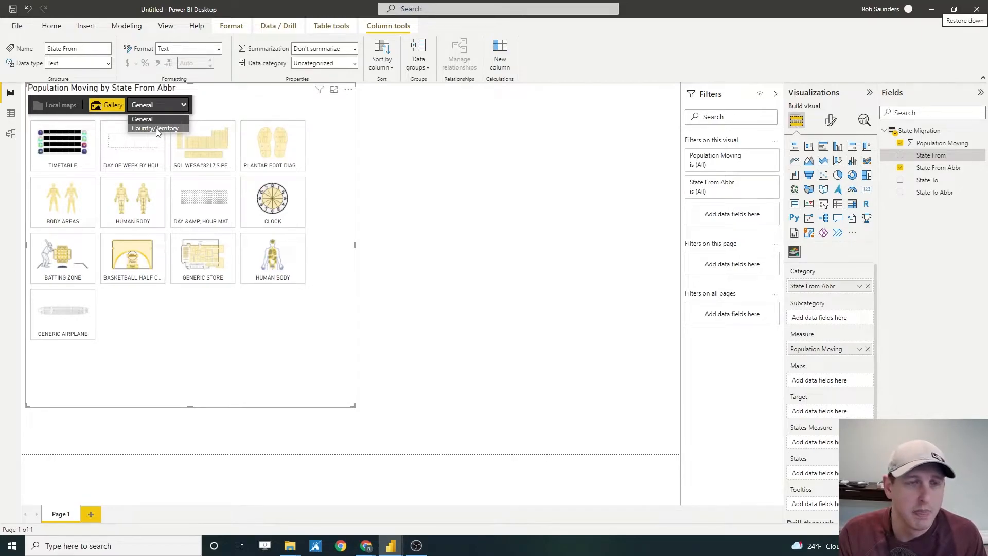
left_click(156, 128)
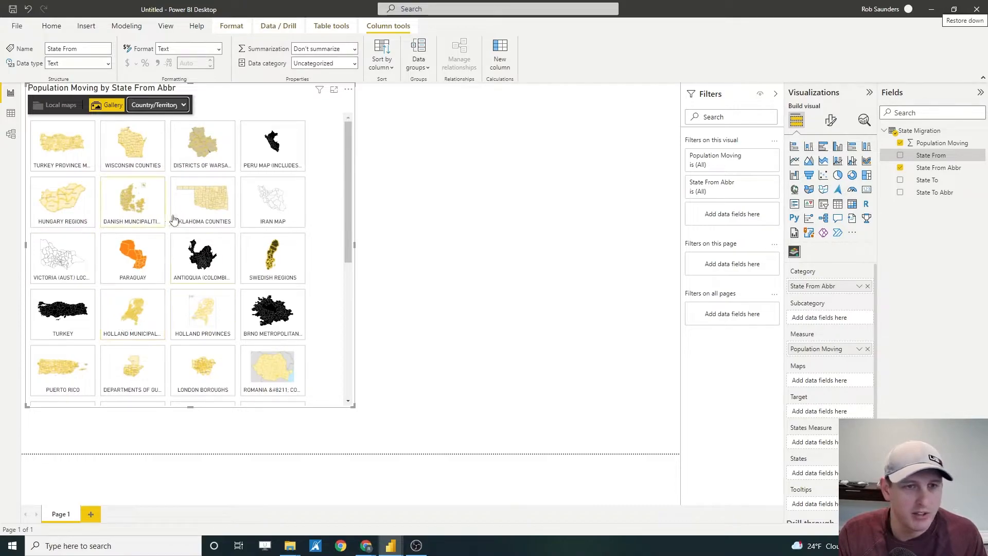
scroll(194, 223, "down", 1)
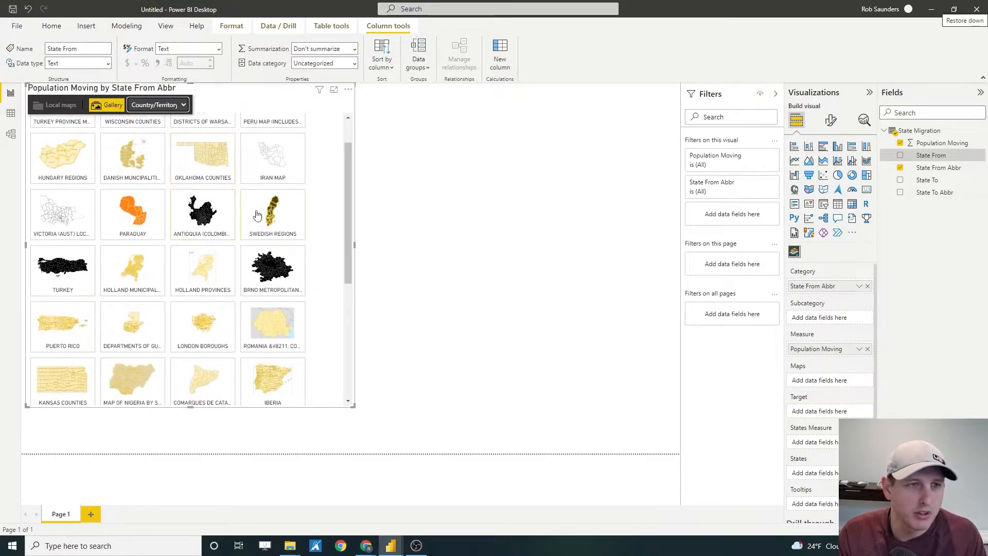
scroll(257, 215, "down", 2)
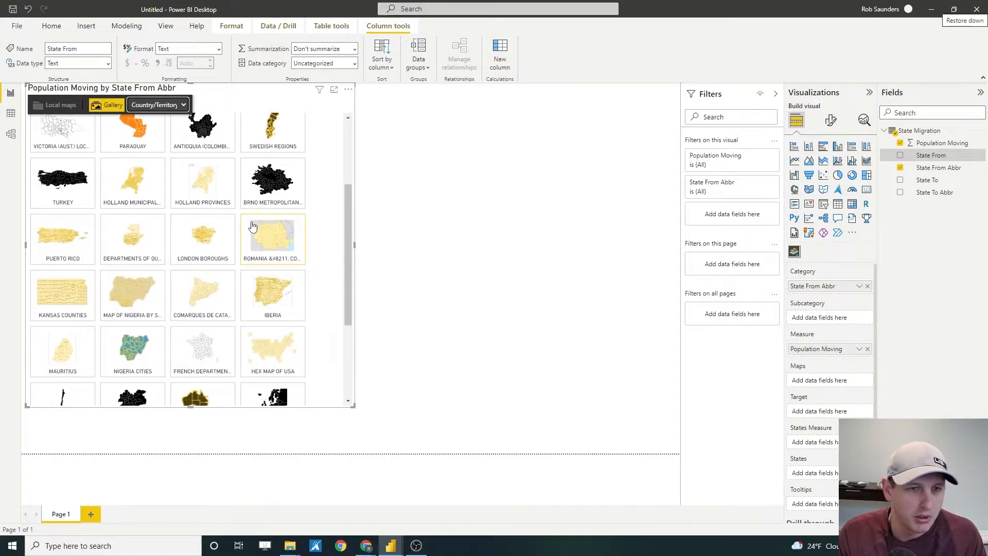
left_click(292, 362)
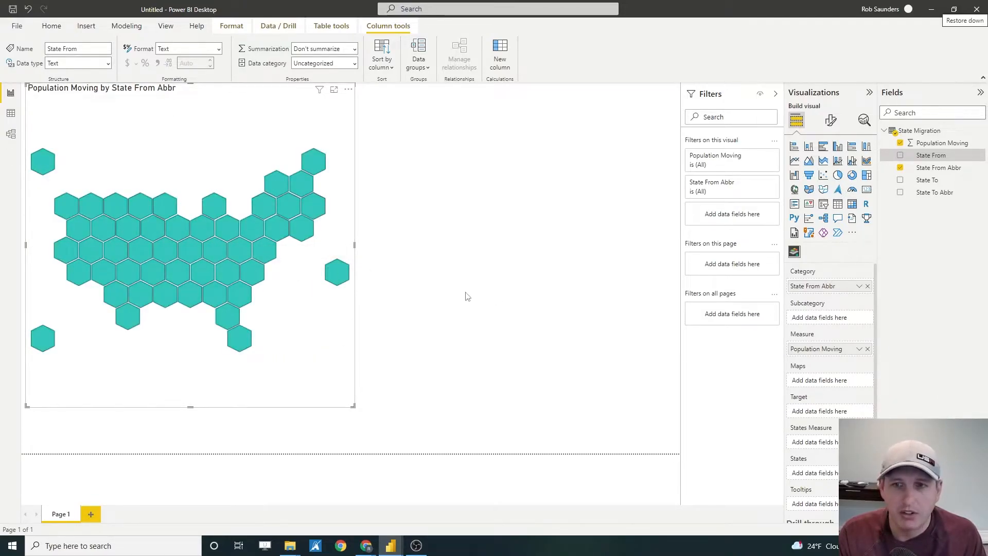
Lower the hex map visual's top edge to free space, and place a short, wide blank slicer centred above it
mouse_move(340, 353)
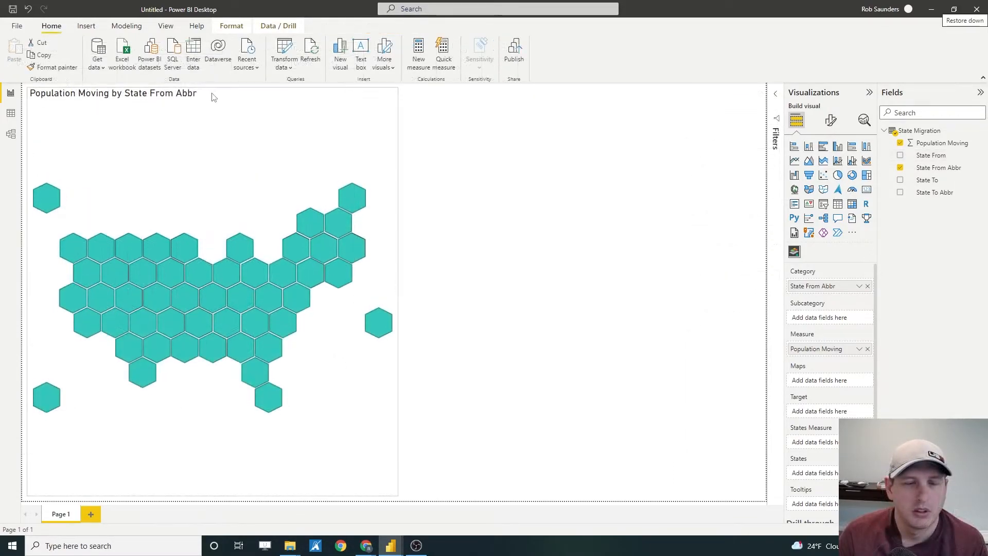
left_click_drag(212, 91, 207, 180)
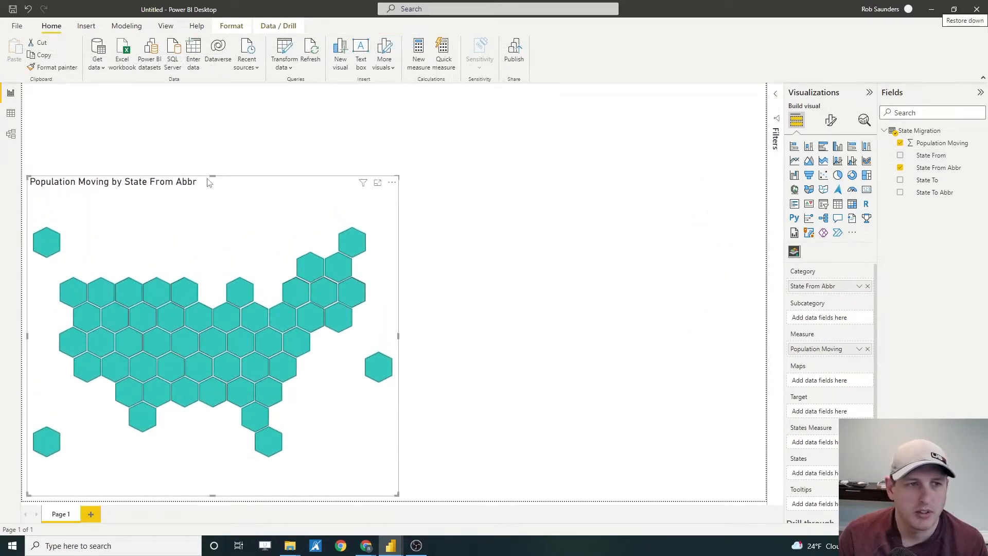
left_click(823, 204)
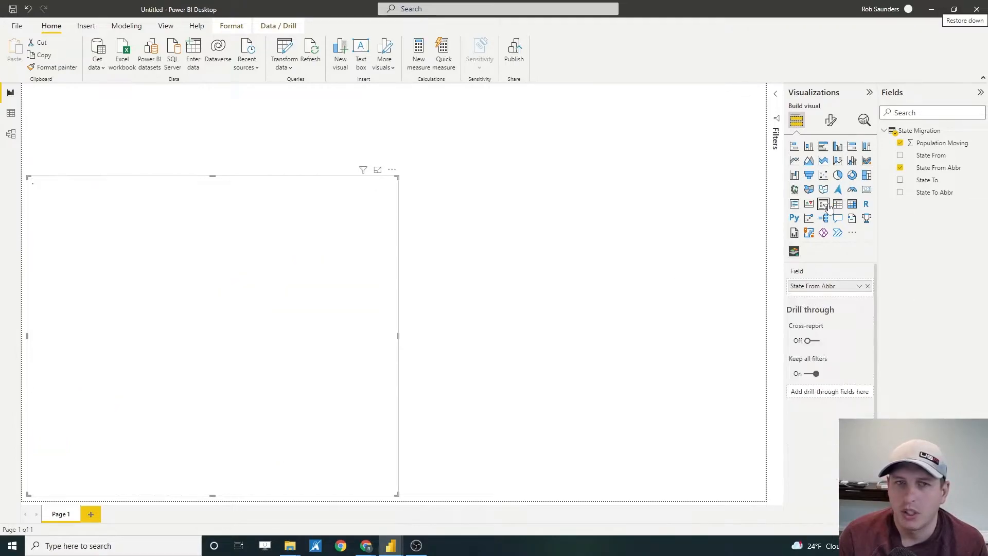
key("ctrl+z")
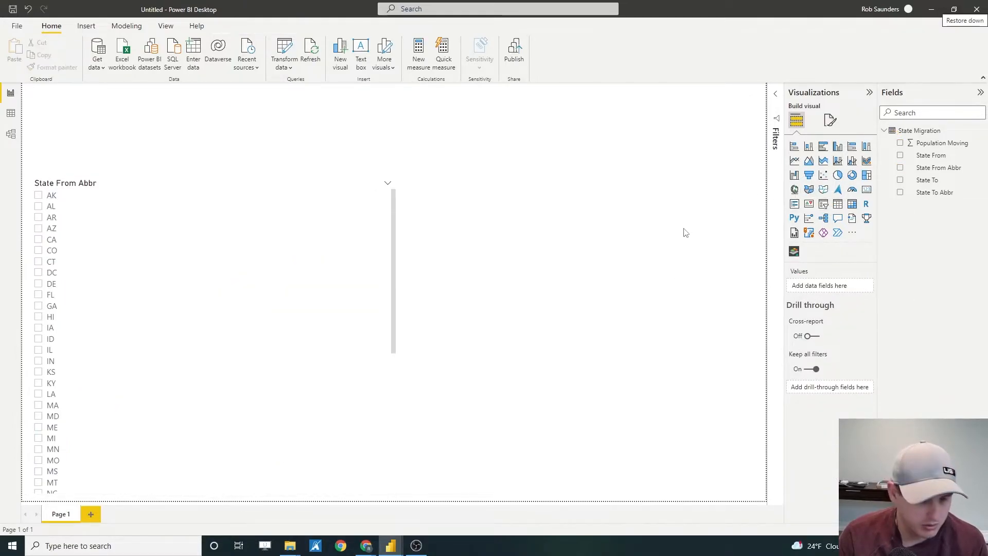
left_click(823, 203)
left_click_drag(218, 402, 248, 143)
left_click_drag(331, 88, 524, 93)
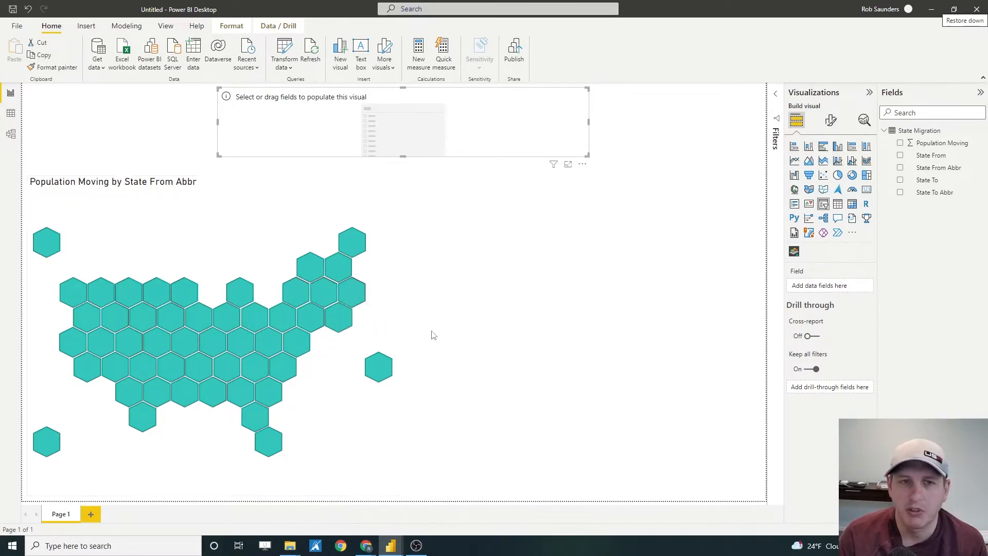
Assign the State To field to the slicer and switch it to a dropdown list
left_click(900, 180)
left_click(578, 96)
left_click(555, 132)
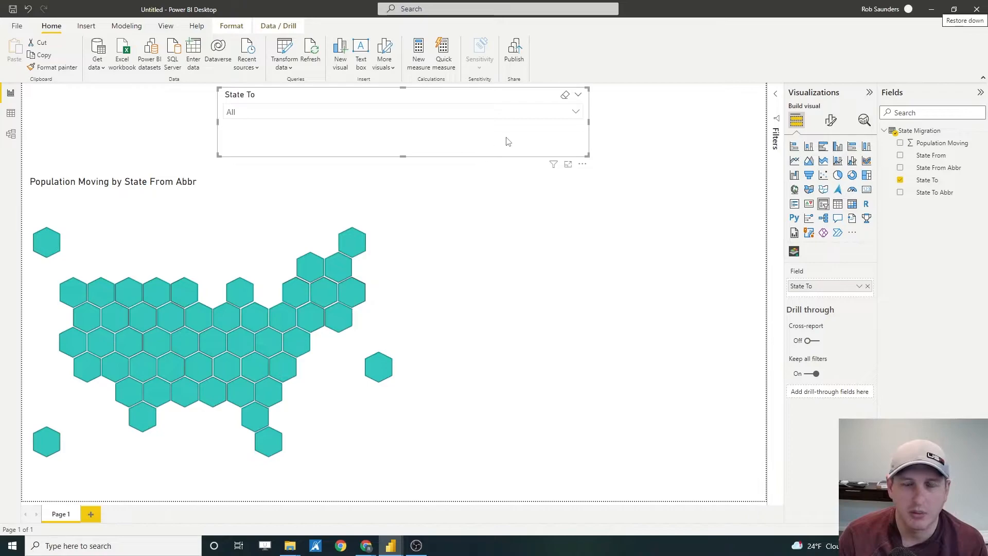
Turn on single select for the State To slicer and reduce the slicer's height
left_click(832, 120)
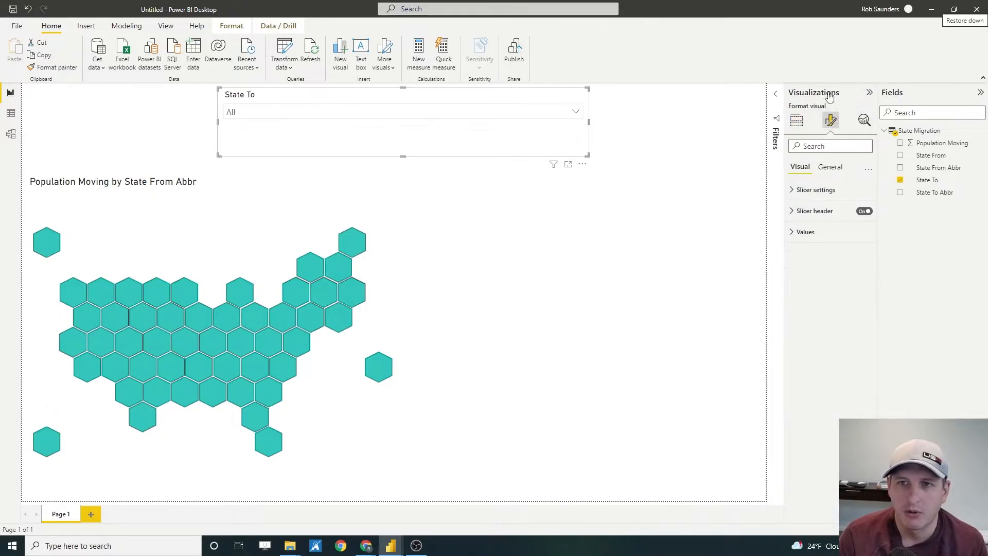
left_click(805, 190)
left_click(858, 226)
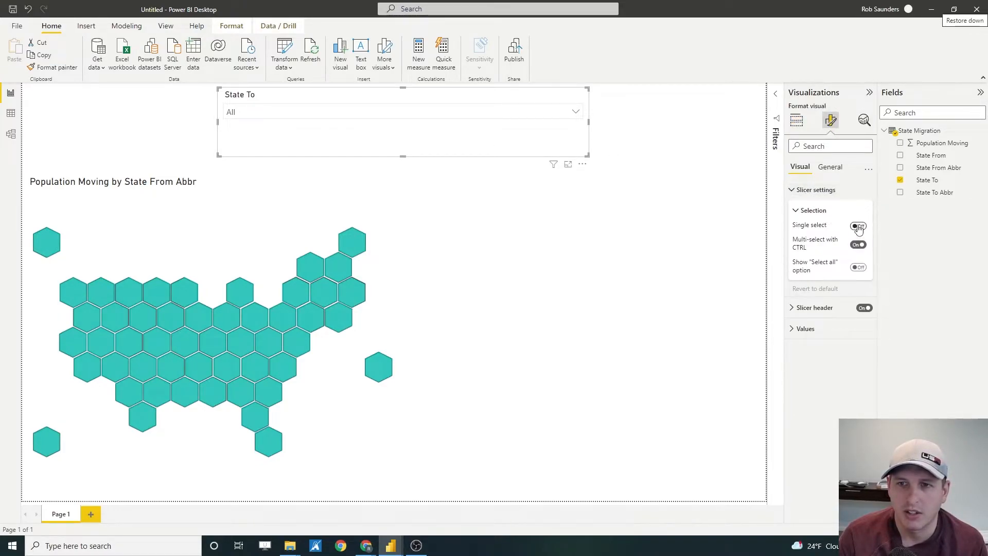
left_click_drag(403, 156, 403, 135)
Filter State To by Delaware, District of Columbia, Idaho and Kansas in turn to examine how the hex map responds
left_click(376, 113)
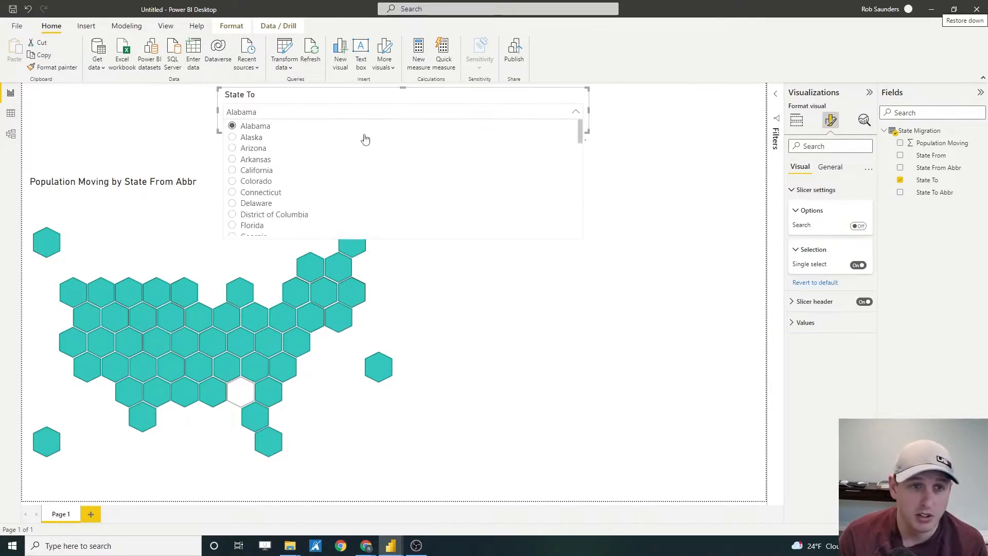
left_click(256, 203)
left_click(331, 115)
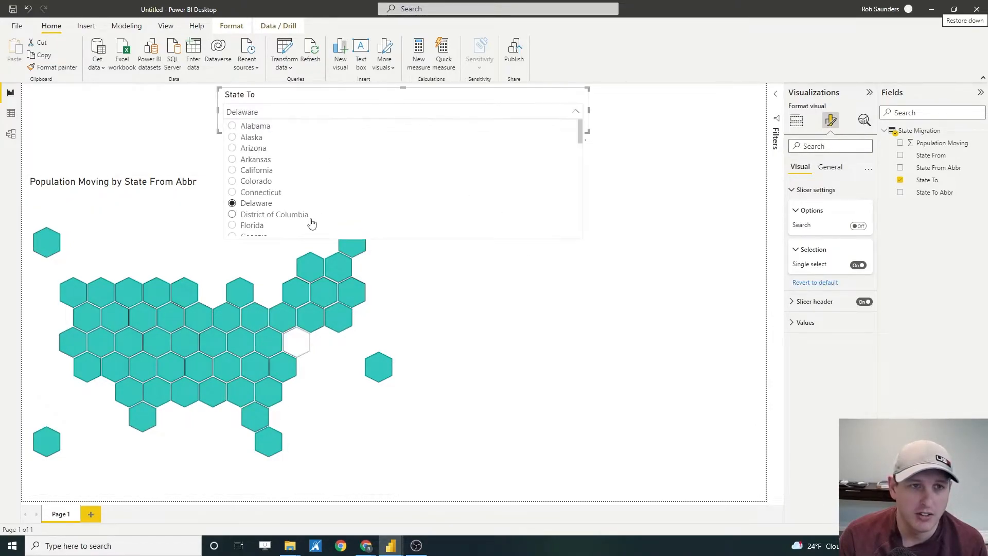
left_click(310, 216)
left_click(350, 113)
scroll(308, 216, "down", 2)
left_click(300, 214)
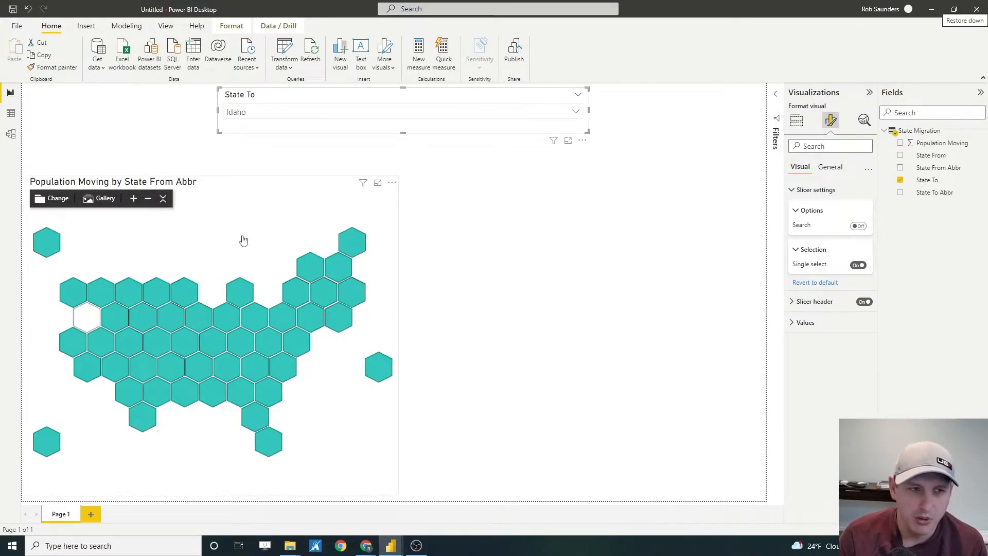
left_click(320, 114)
scroll(318, 175, "down", 2)
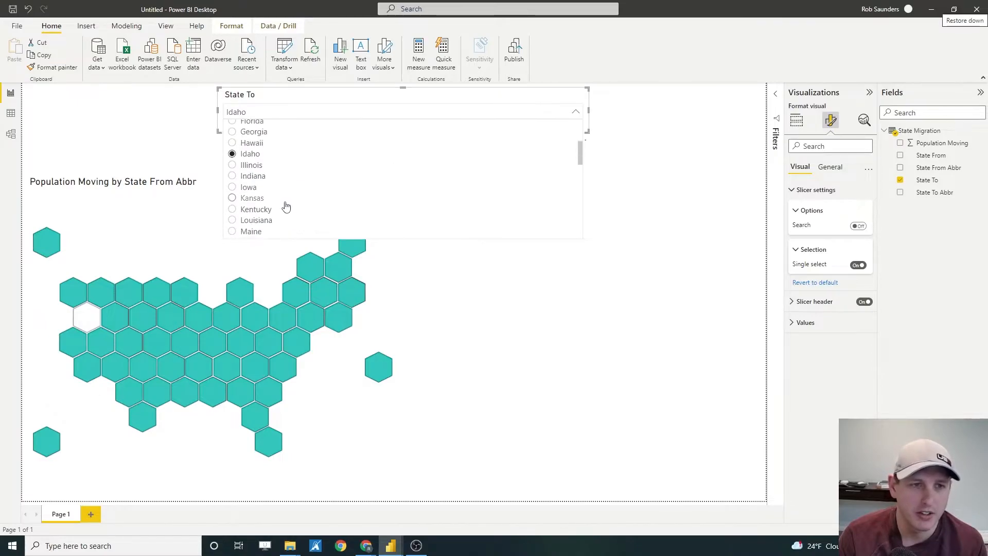
left_click(285, 205)
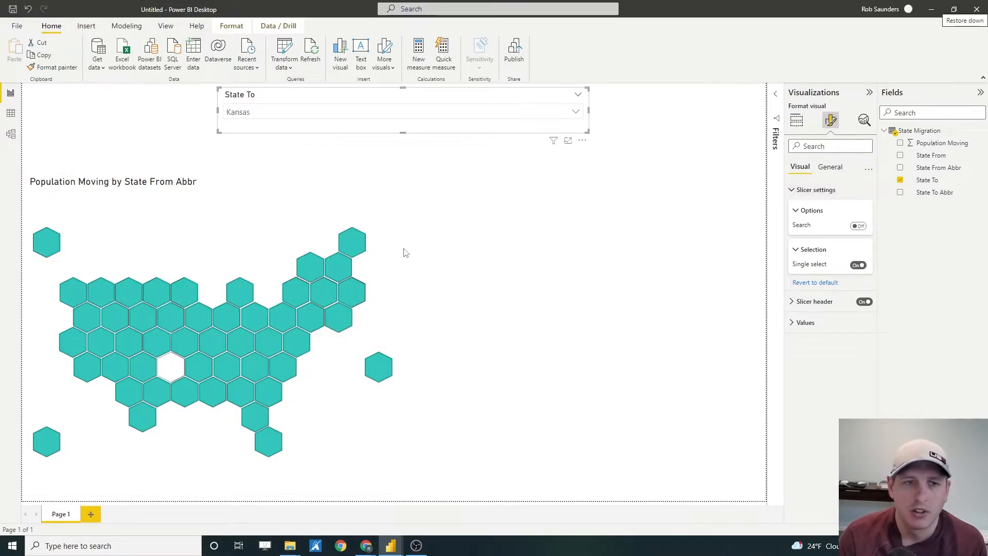
Set the hex map's unmatched color to a near-black theme shade
left_click(396, 274)
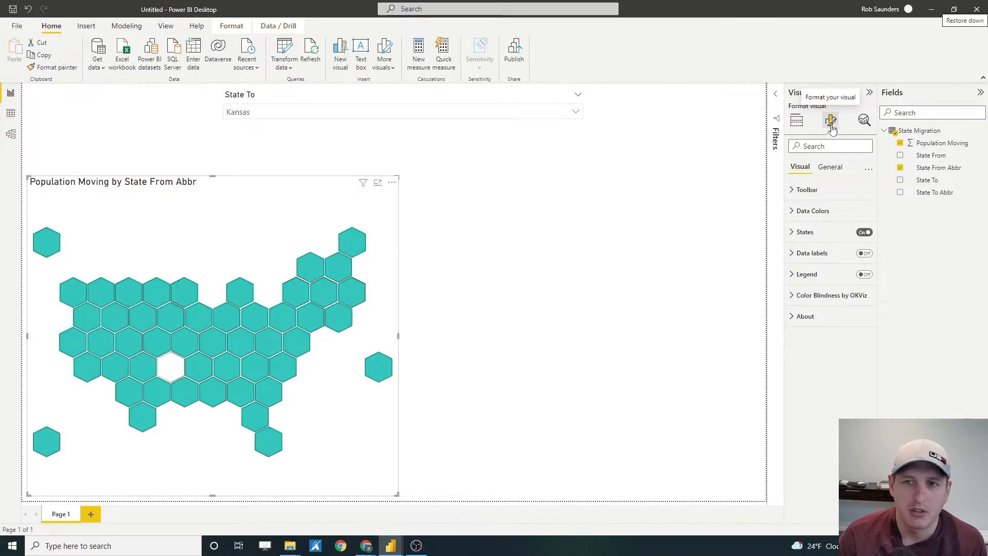
left_click(812, 213)
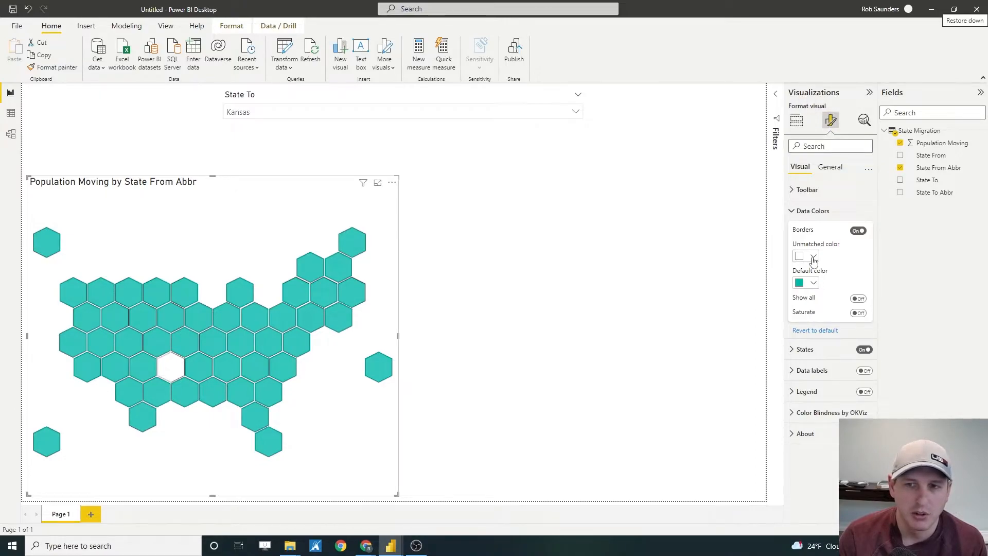
left_click(813, 257)
left_click(820, 292)
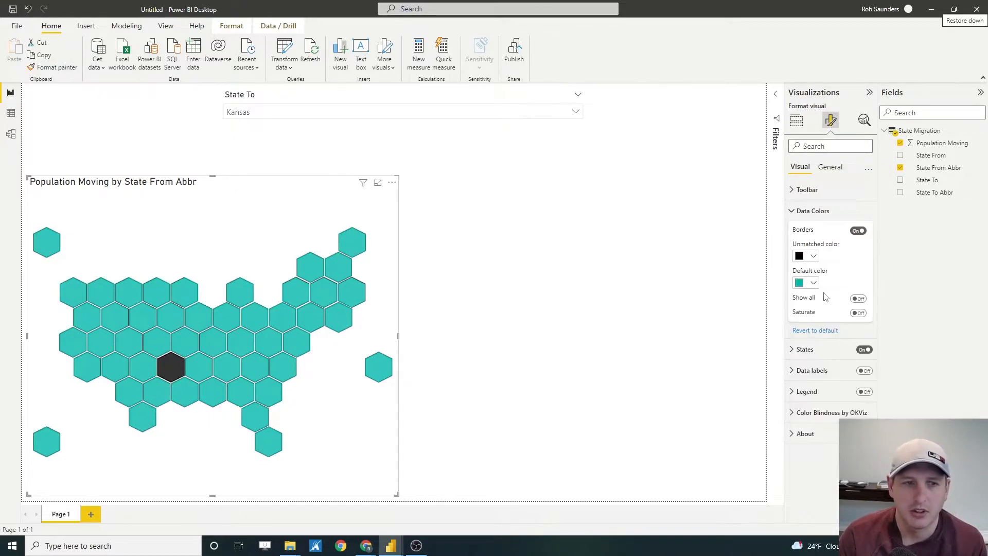
left_click(813, 257)
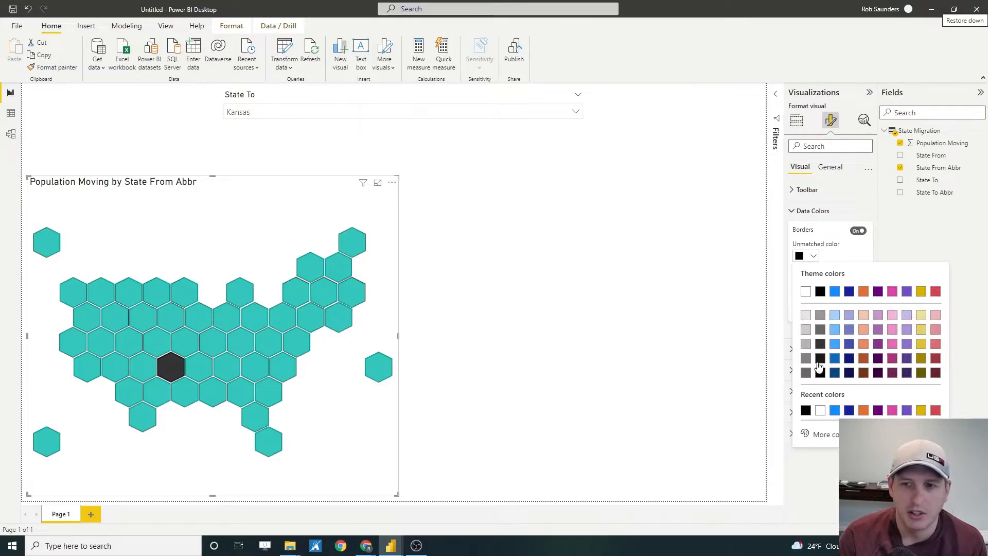
left_click(819, 362)
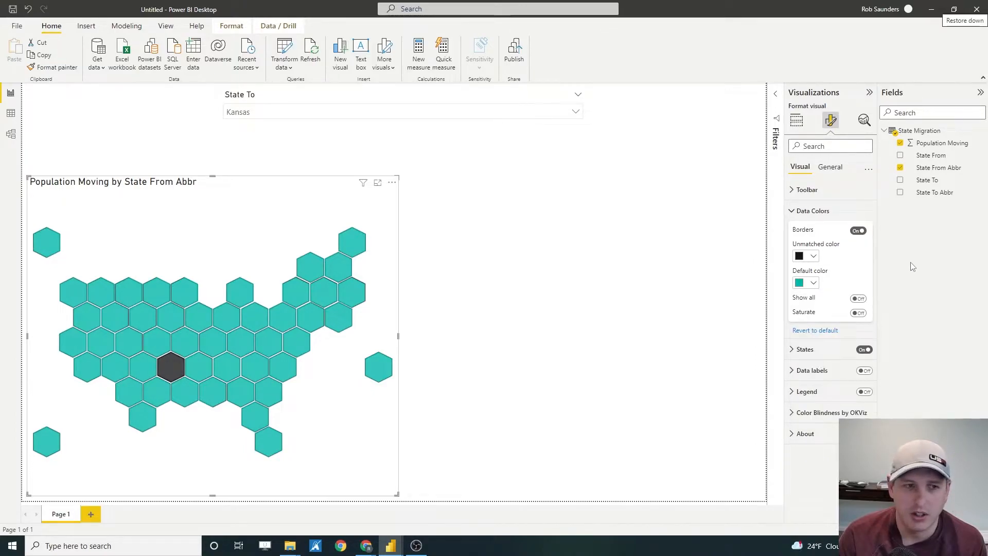
Filter State To by Illinois and then Georgia to check the unmatched hexagon's color
left_click(332, 113)
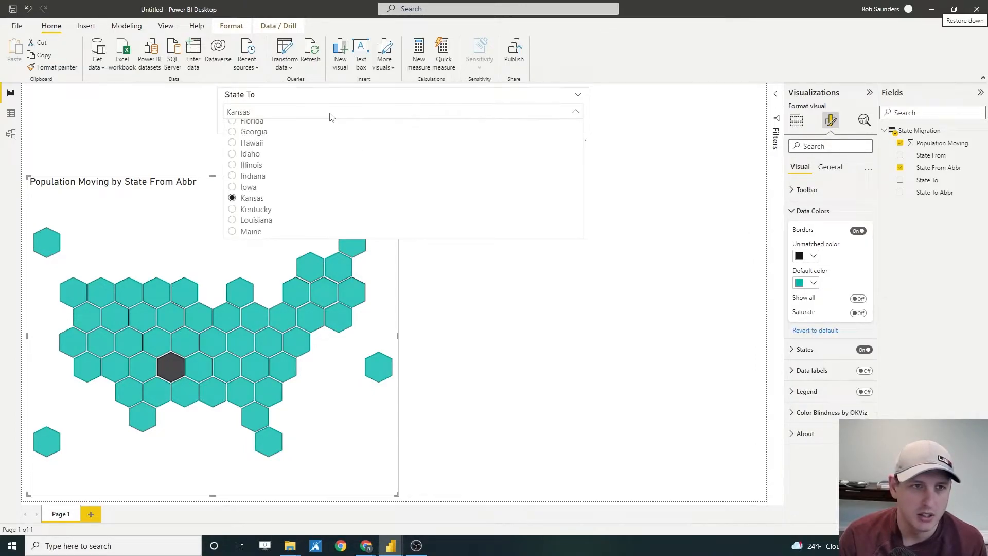
left_click(260, 164)
left_click(303, 113)
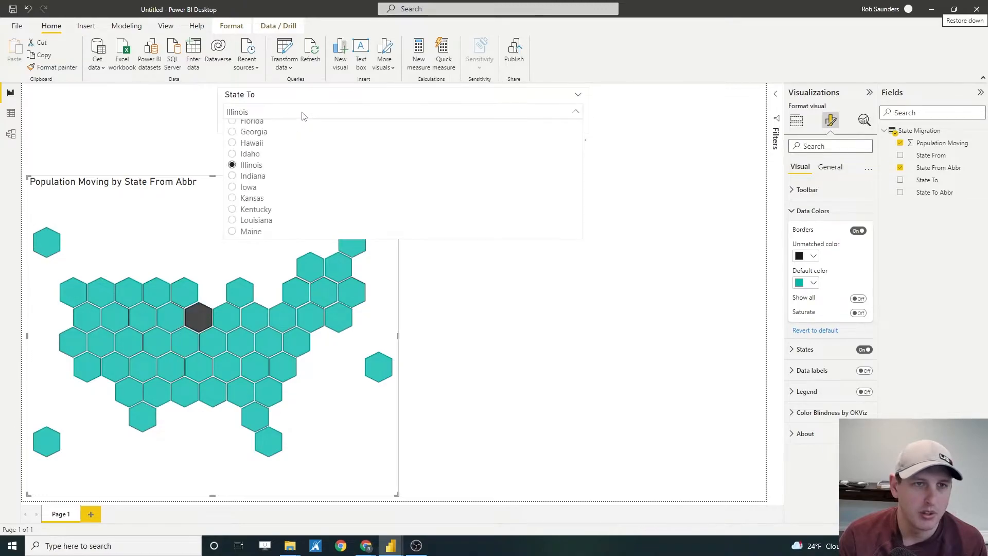
left_click(254, 133)
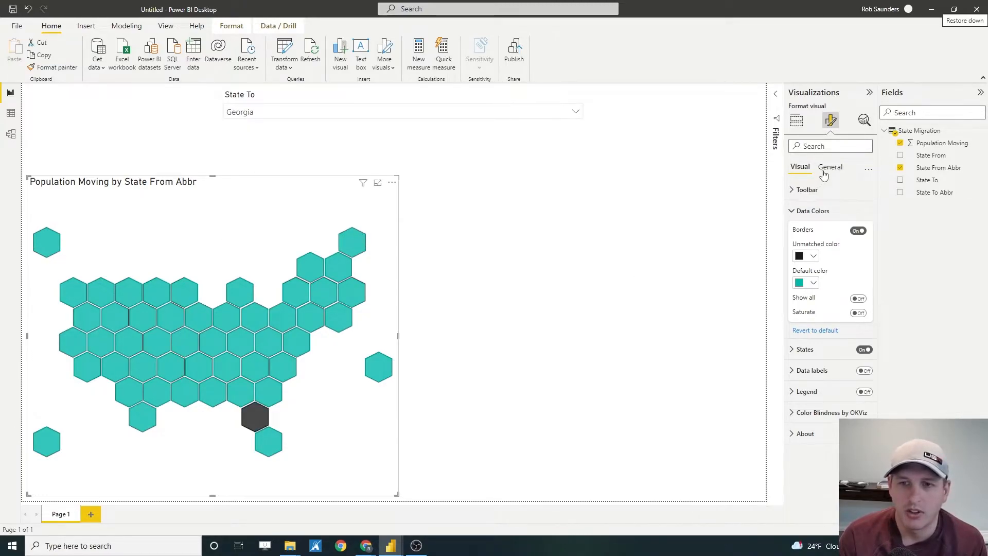
Turn on the hex map's data labels and set their text size to 14 pt
left_click(865, 371)
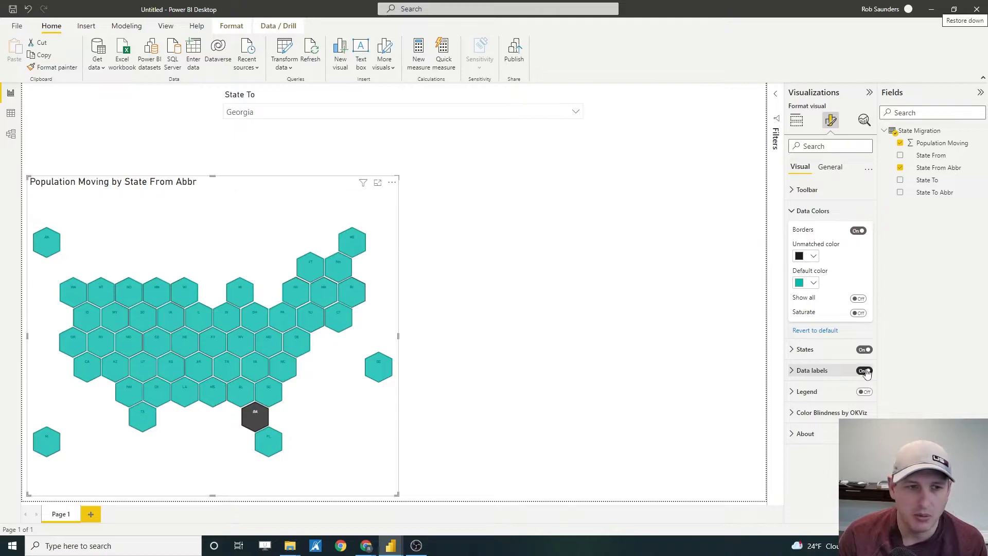
left_click(825, 372)
scroll(868, 360, "down", 3)
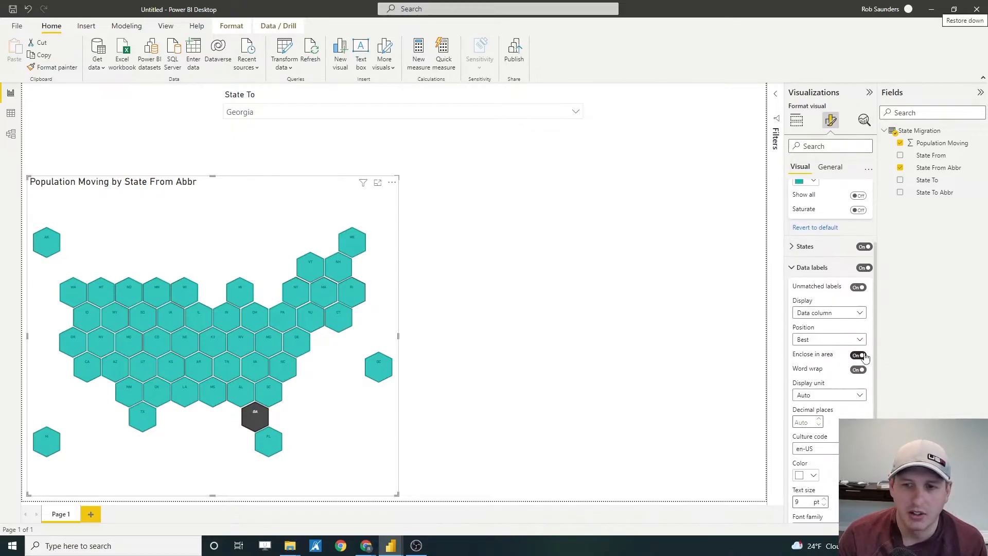
left_click(824, 448)
left_click(824, 447)
left_click(825, 447)
Set the position of the hex map's data labels to Middle
scroll(831, 455, "down", 1)
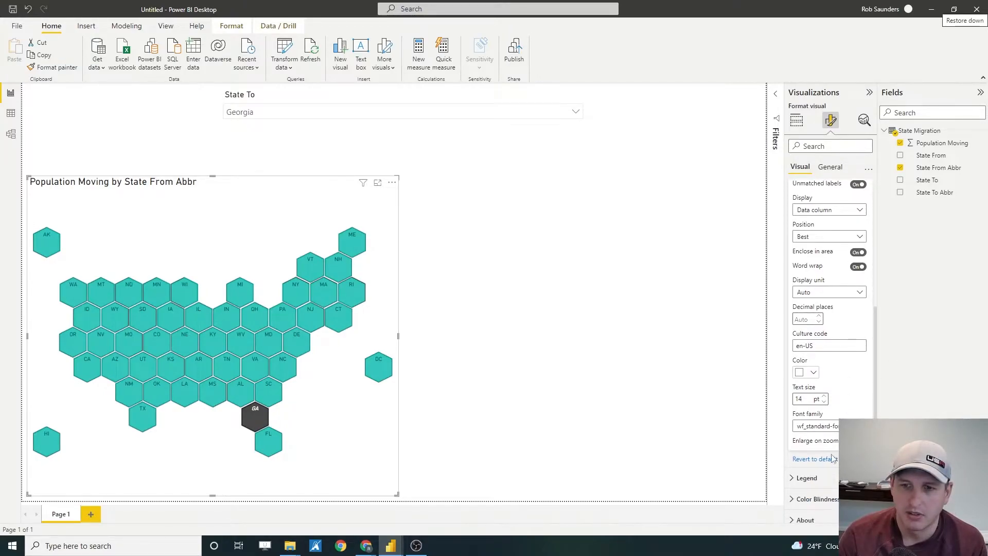
left_click(835, 237)
left_click(792, 268)
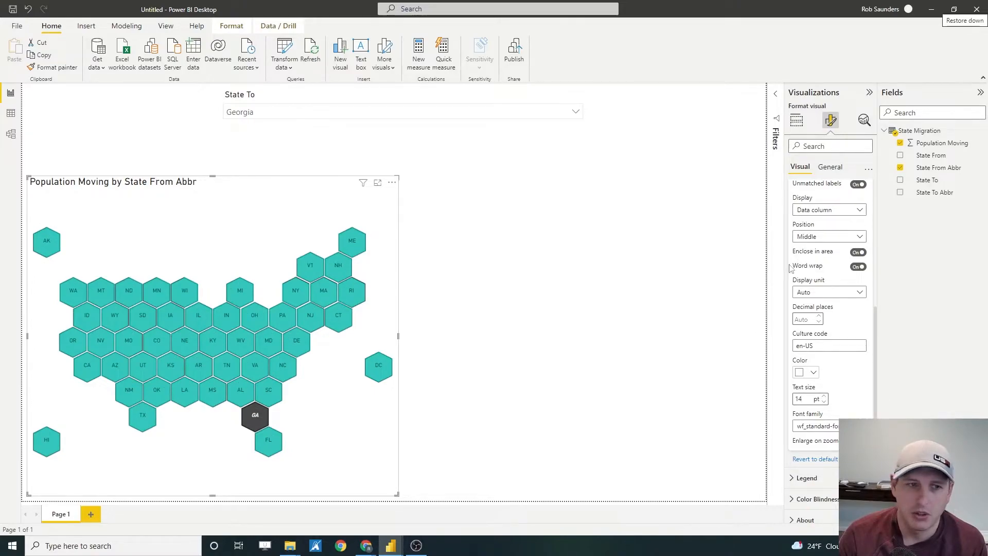
left_click(569, 364)
Switch the State To slicer to other states and check the labelled hex map
left_click(341, 113)
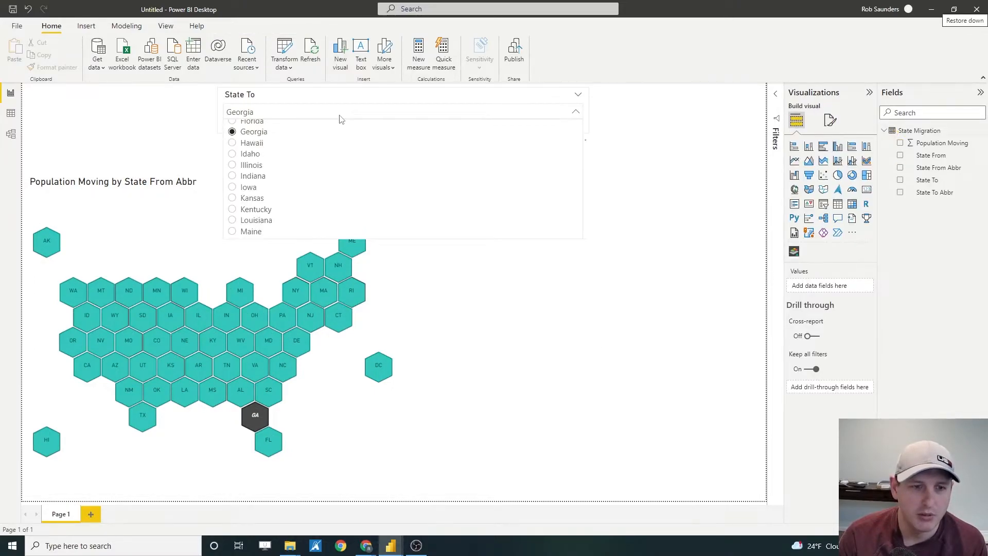
left_click(315, 188)
left_click(275, 113)
left_click(265, 213)
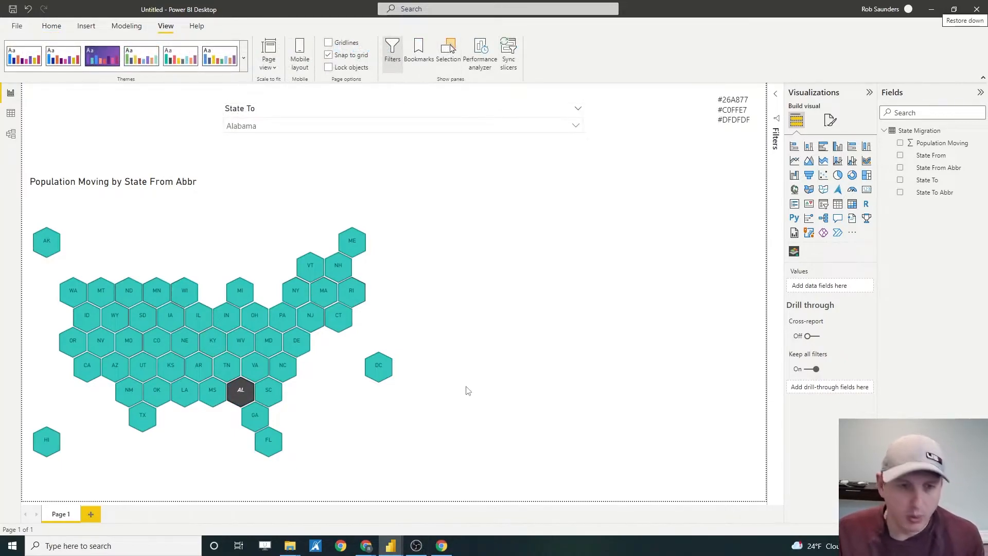
Add a table visual listing State From beside the hex map and make it taller
mouse_move(231, 315)
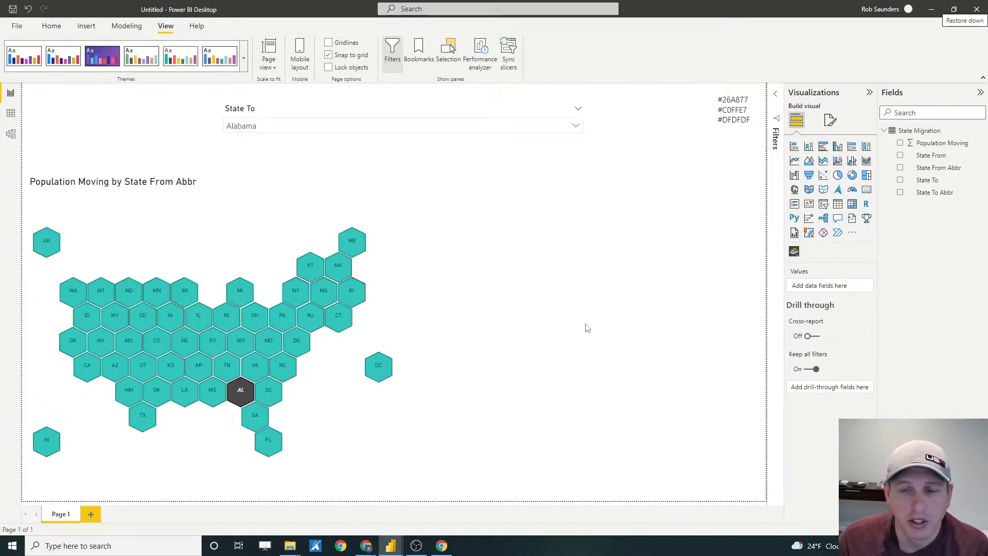
left_click(836, 206)
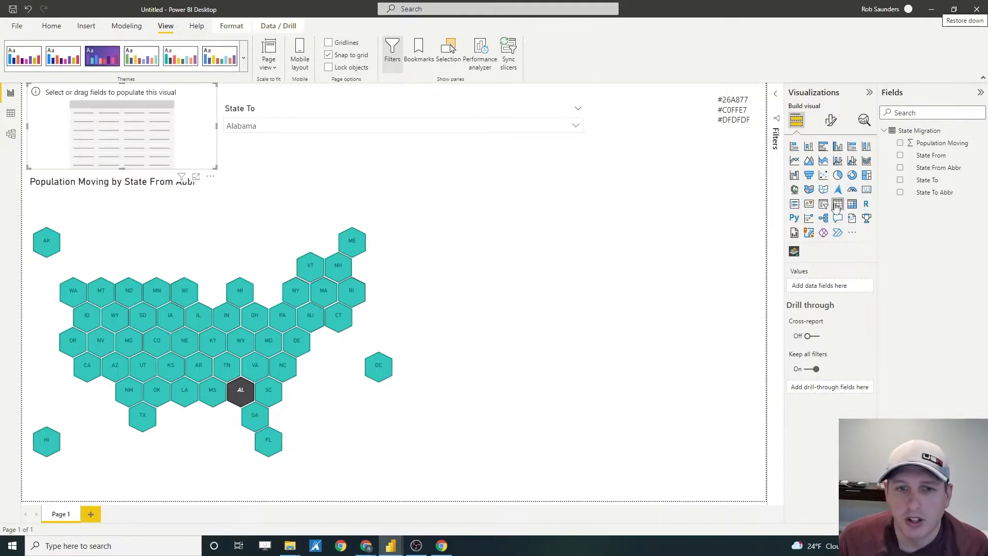
left_click_drag(203, 92, 636, 213)
left_click(901, 156)
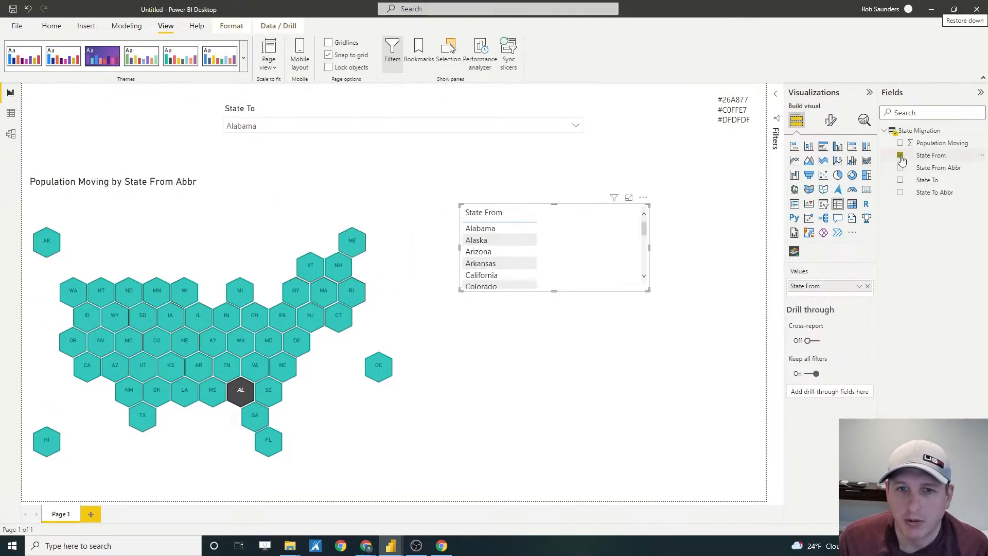
left_click_drag(554, 291, 555, 422)
Add Population Moving to the table, sort by it in descending order, and widen the visual
left_click(899, 146)
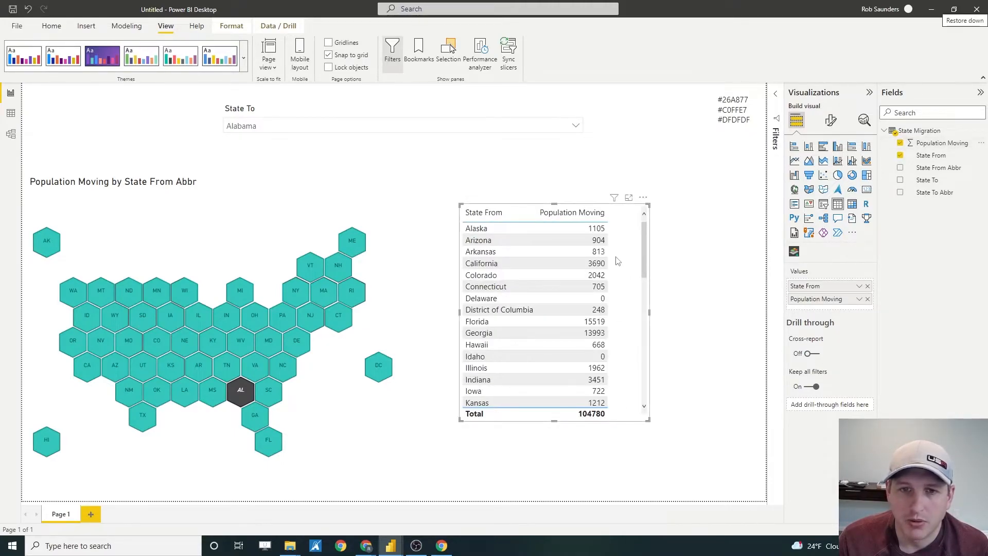
left_click(546, 221)
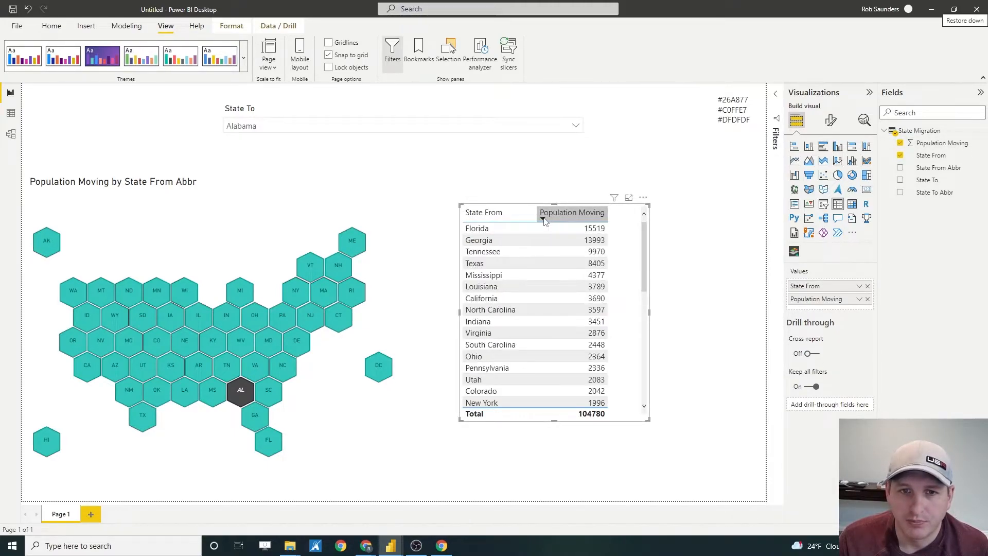
left_click_drag(652, 313, 686, 318)
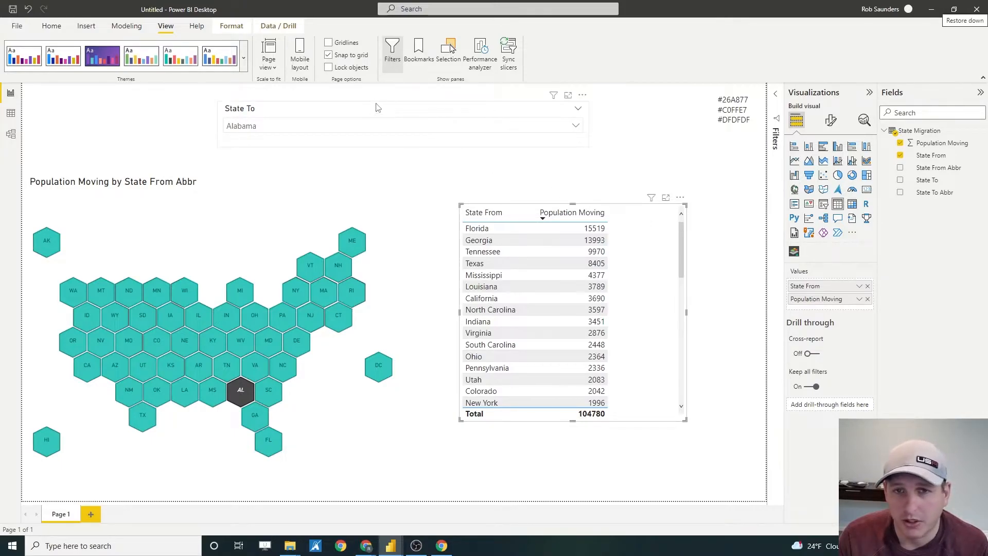
Switch State To between Alabama and other states such as Alaska to compare the table's order, ending on Alabama
left_click(372, 130)
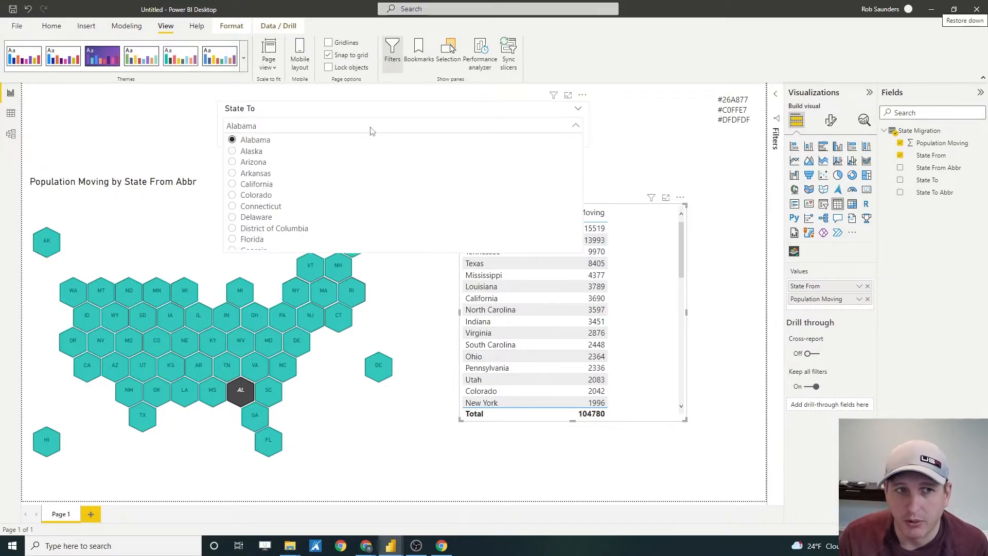
left_click(246, 150)
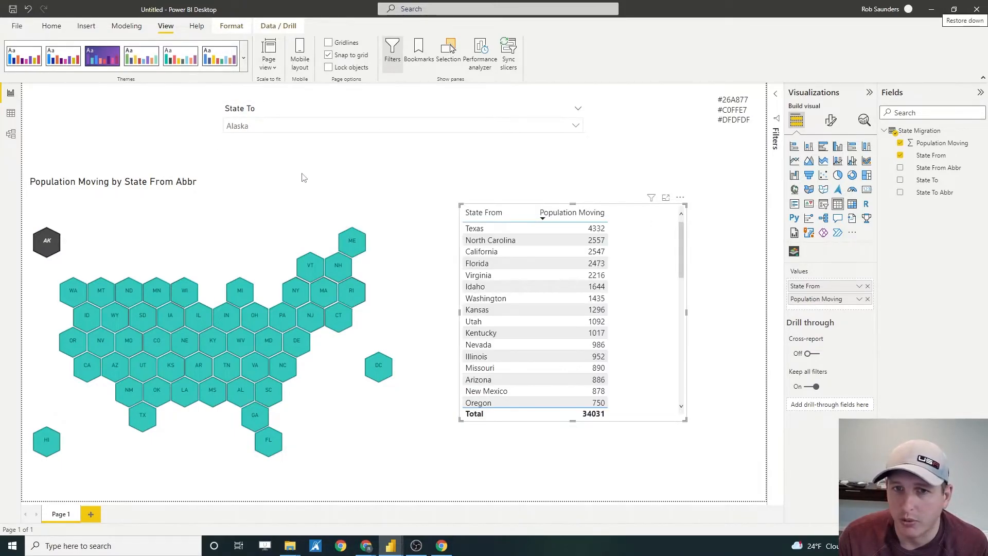
left_click(278, 129)
left_click(262, 141)
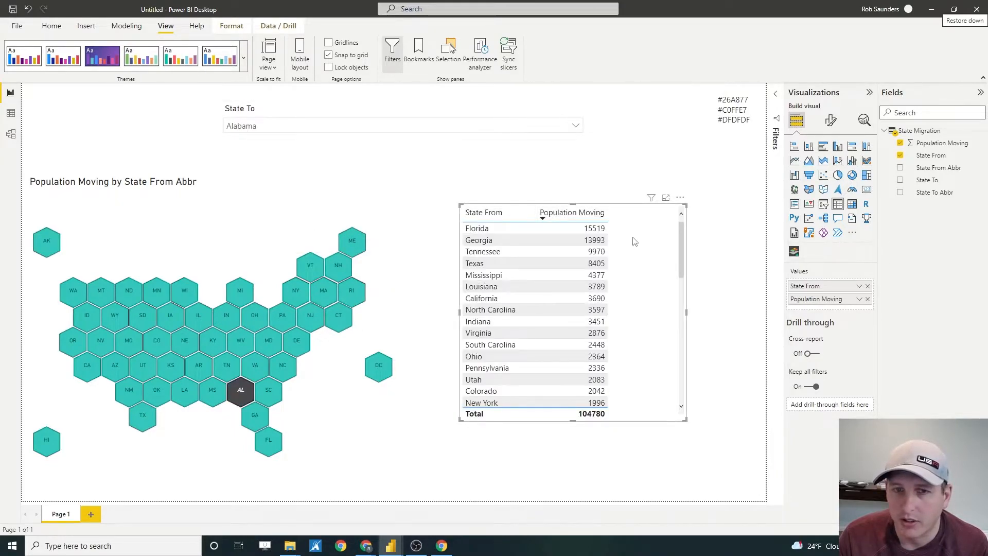
left_click(375, 130)
left_click(316, 189)
left_click(273, 126)
left_click(273, 139)
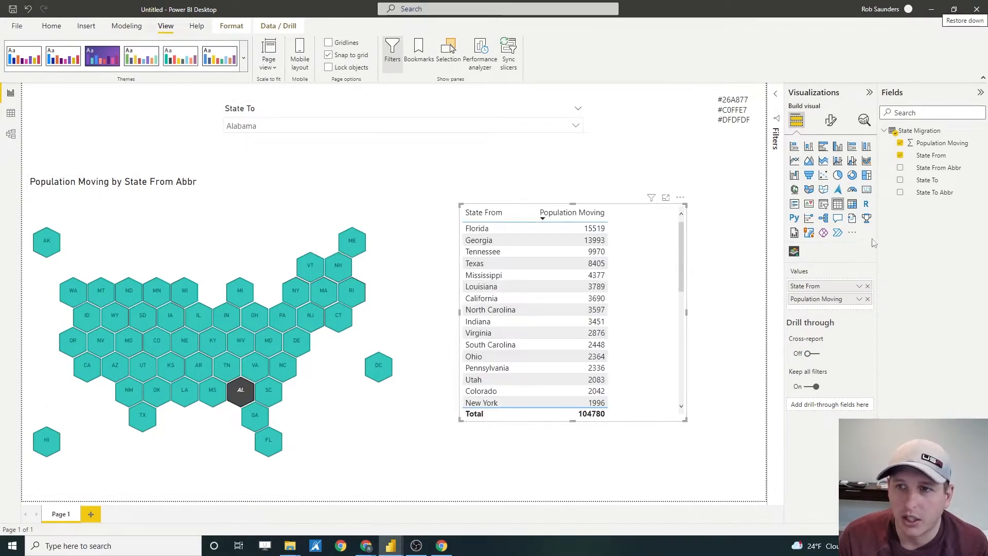
Create a State Migration measure named Rank, beginning its formula with rankx(allexcept('State Migration','State Migration'[State To])
right_click(921, 134)
left_click(854, 140)
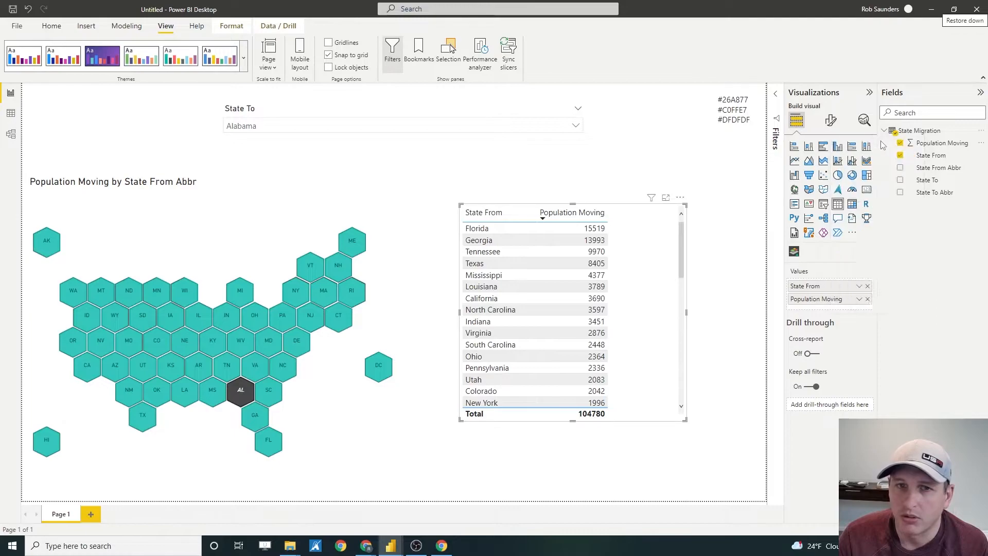
double_click(85, 92)
type("Rank = ")
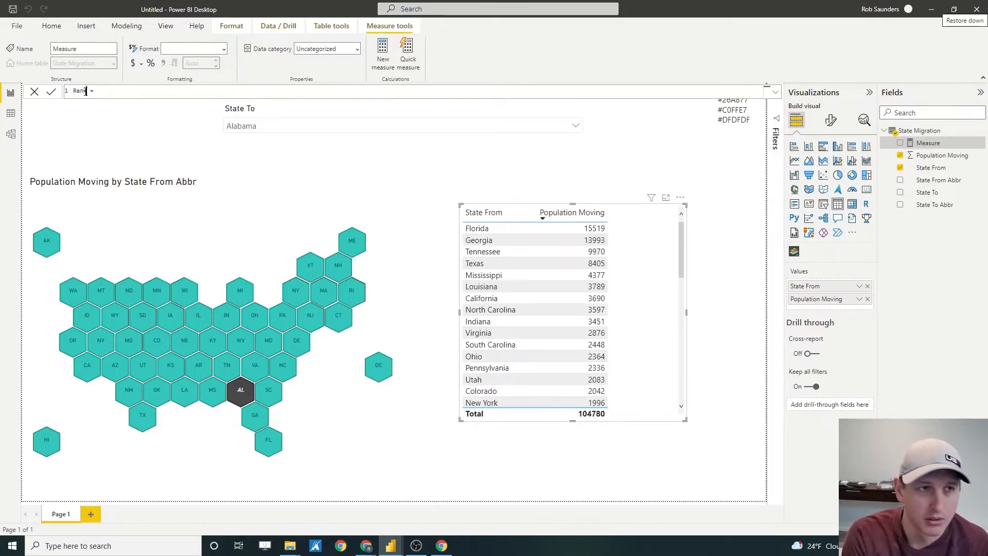
type("rankx(")
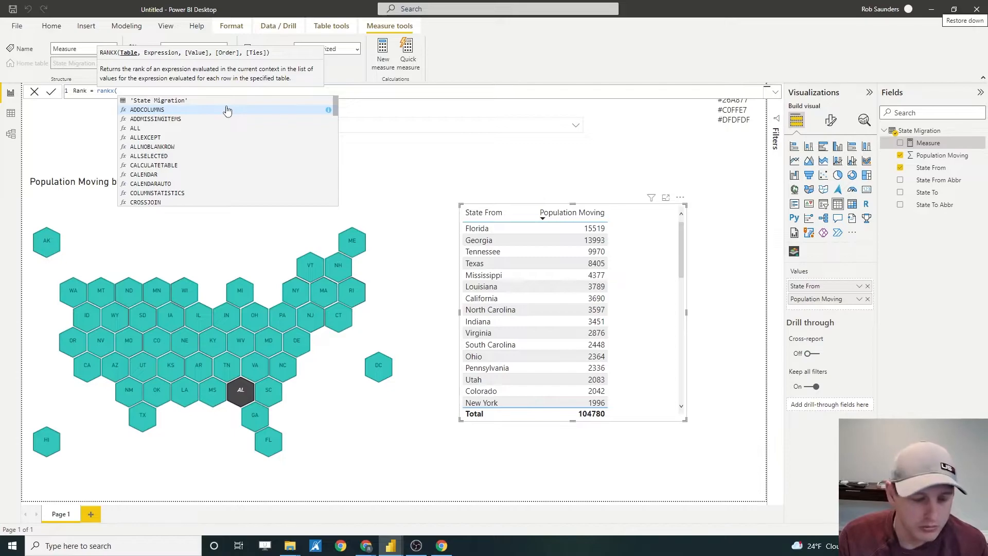
type("allex")
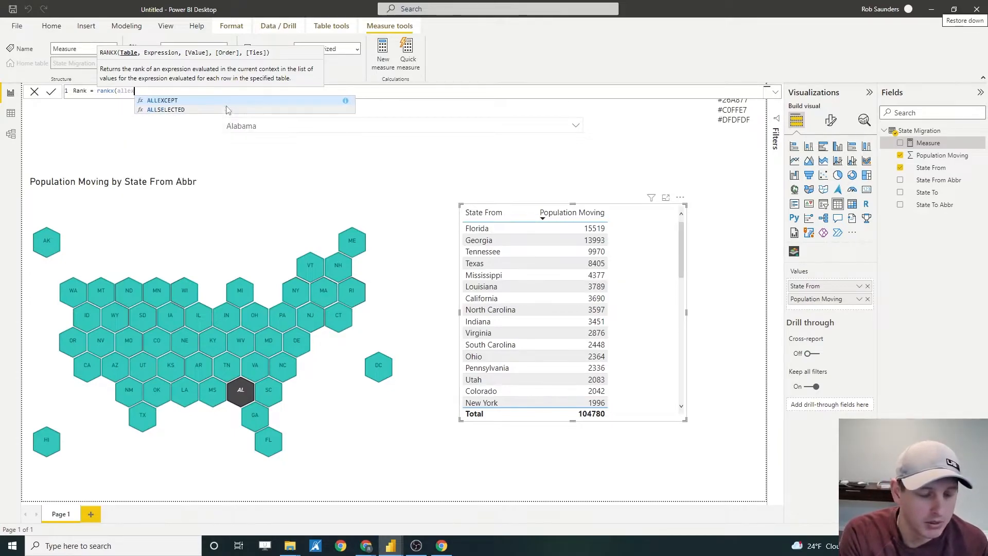
type("cept")
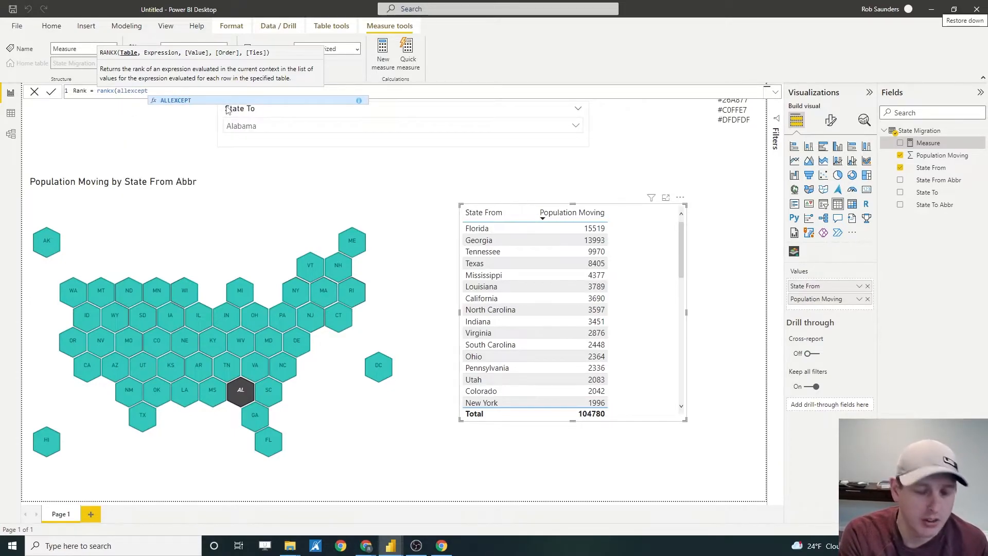
type("(")
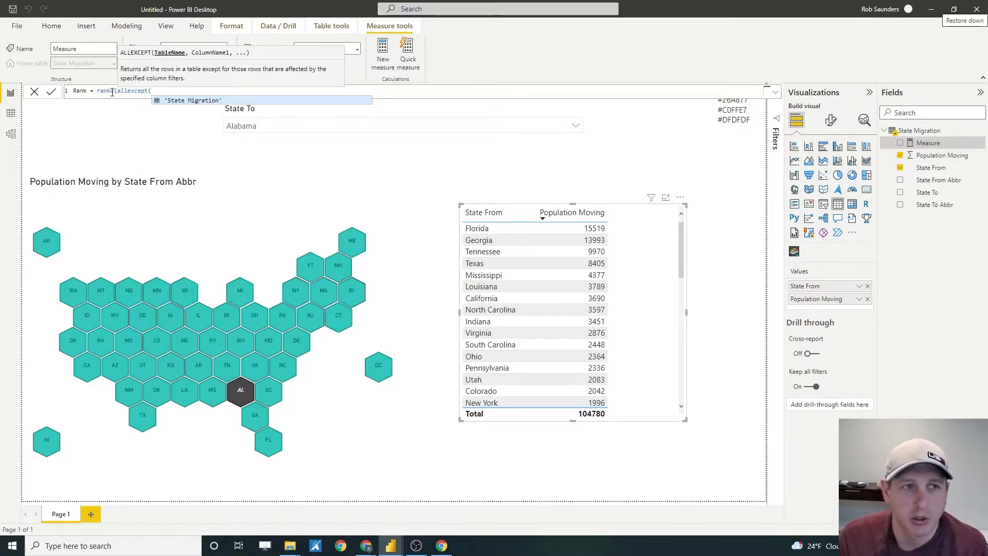
left_click(180, 100)
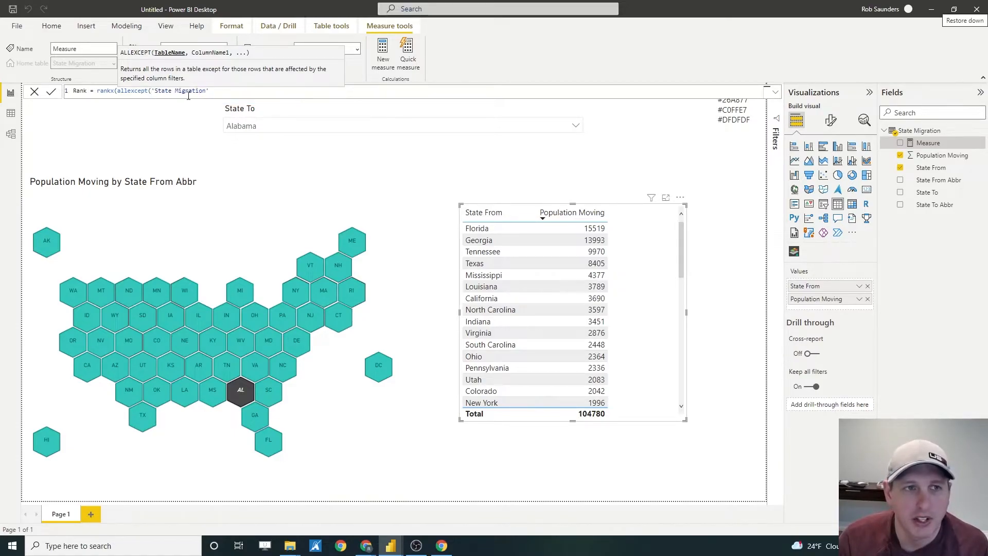
type(",state")
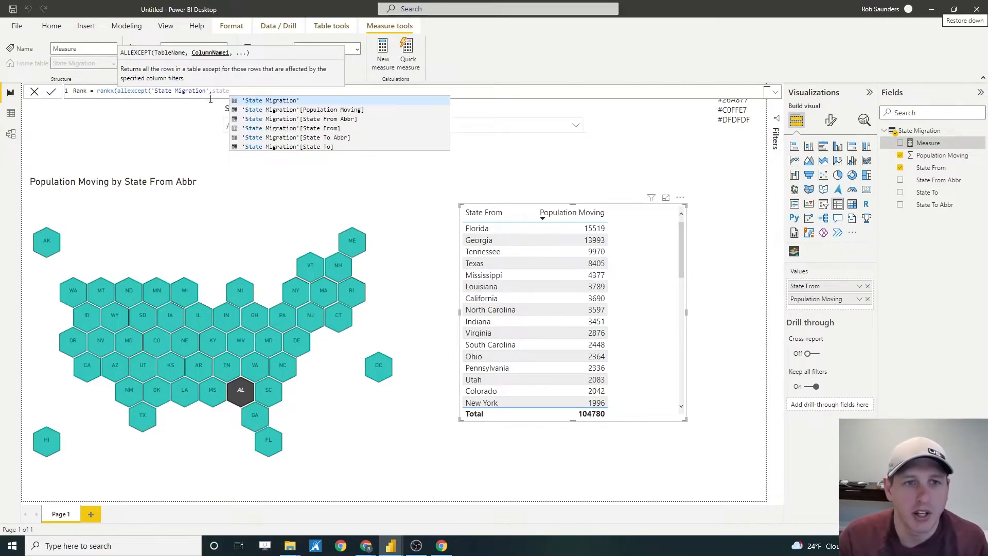
left_click(285, 147)
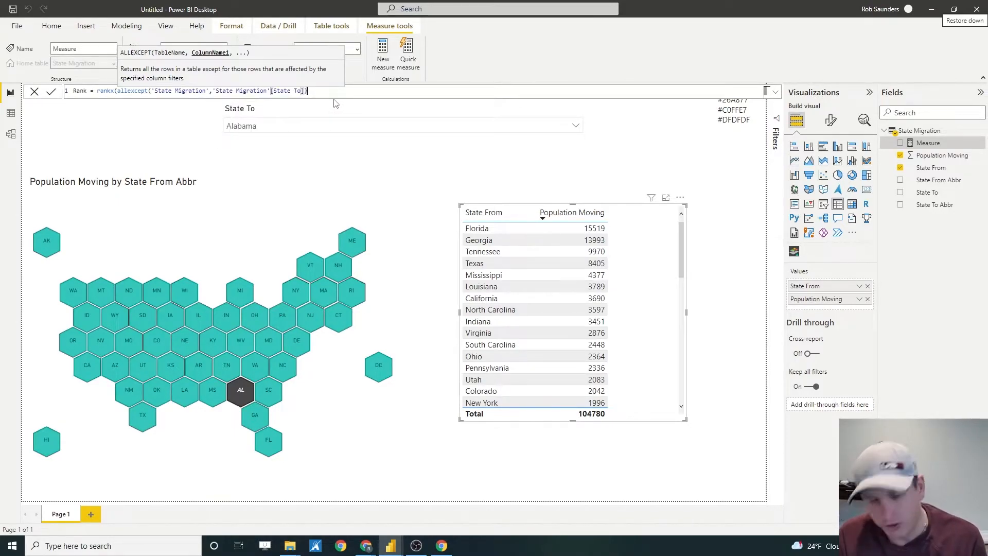
type(")")
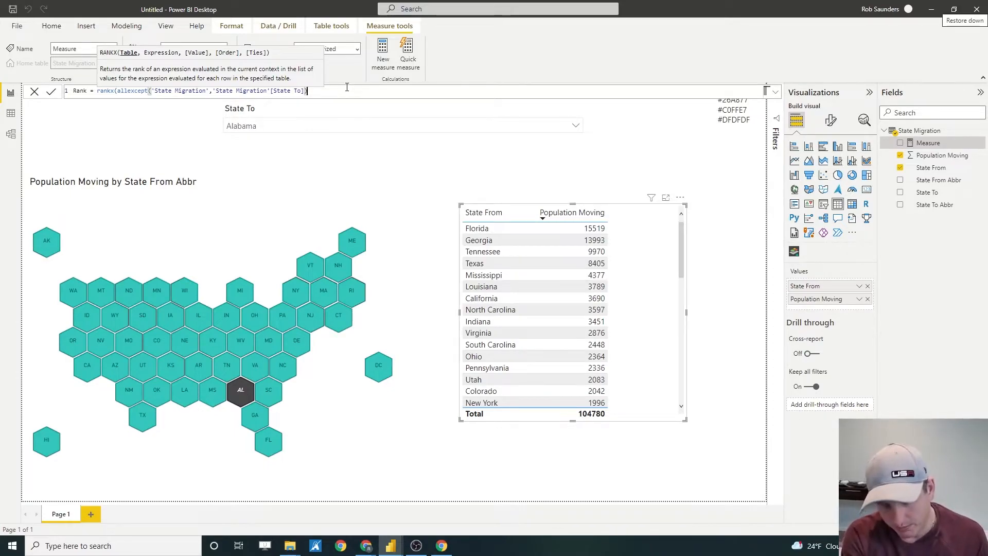
Complete the Rank measure with sum('State Migration'[Population Moving]) as the ranking expression and commit it
type(",")
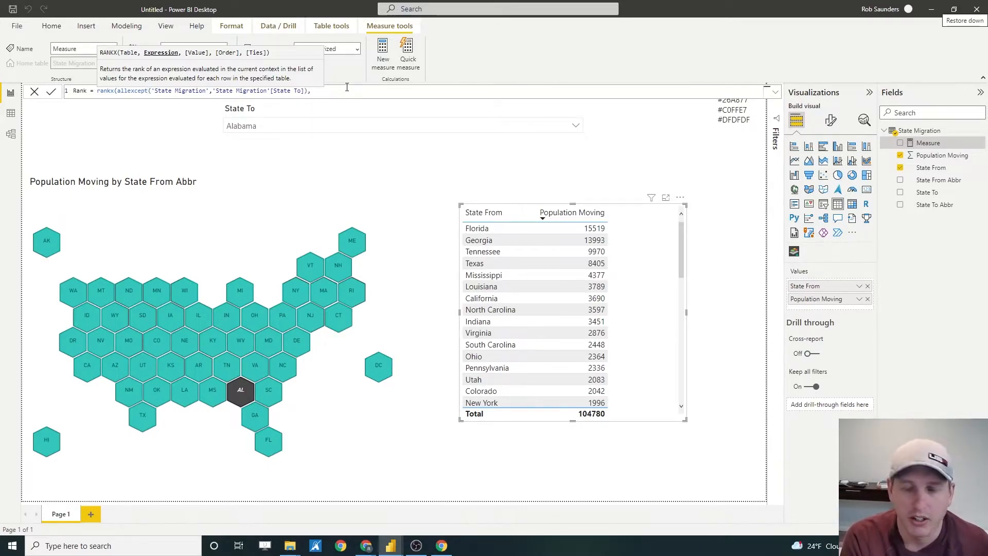
type("sum(")
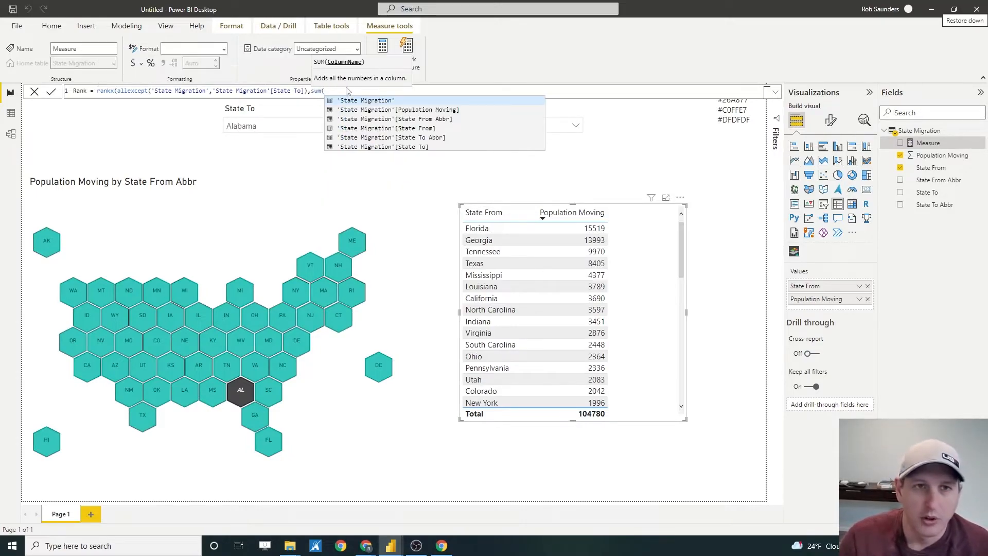
left_click(362, 111)
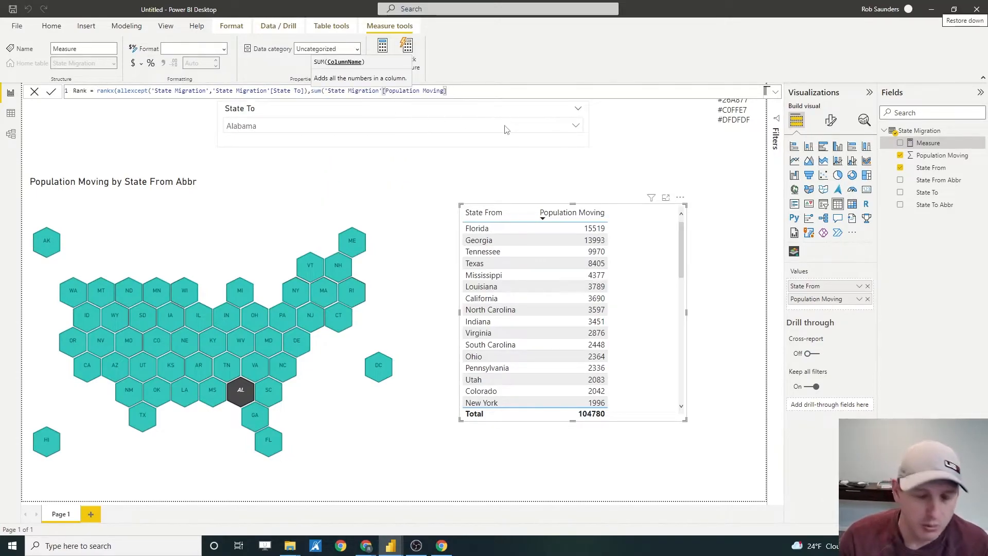
type("))")
key("Return")
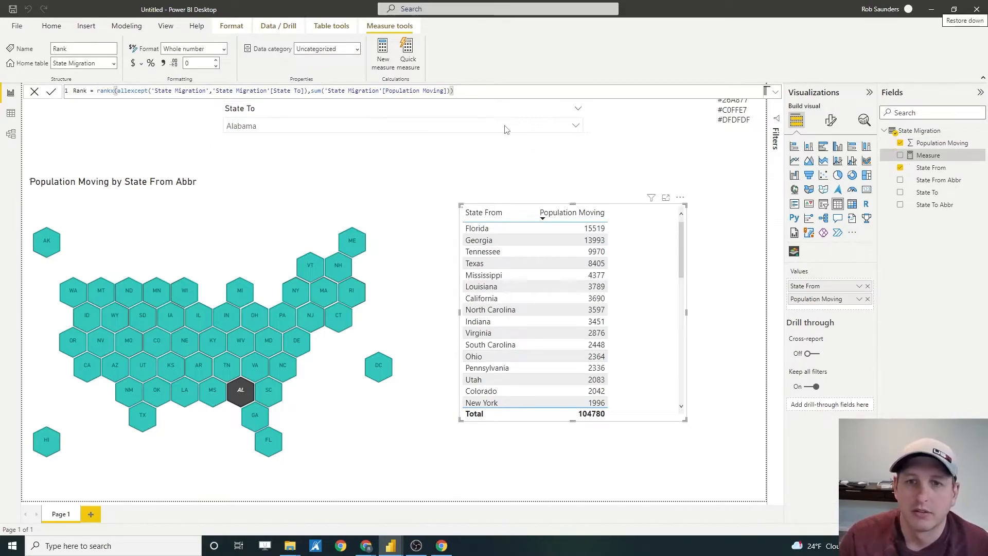
Add the Rank measure to the table, widen its column slightly, and review the ranks of all states
left_click_drag(923, 156, 854, 312)
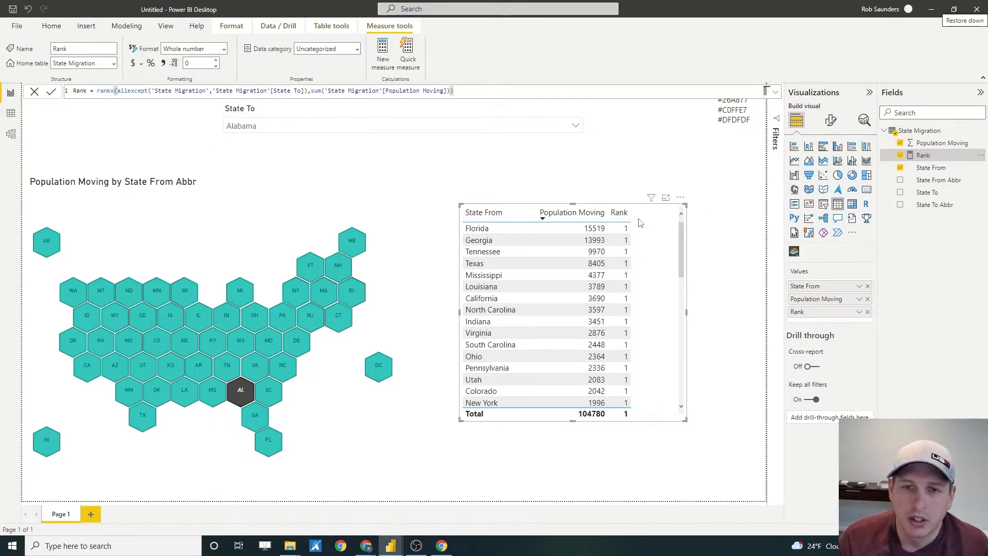
left_click_drag(631, 212, 642, 213)
scroll(626, 314, "down", 3)
scroll(627, 314, "down", 9)
scroll(618, 325, "up", 5)
scroll(616, 324, "up", 8)
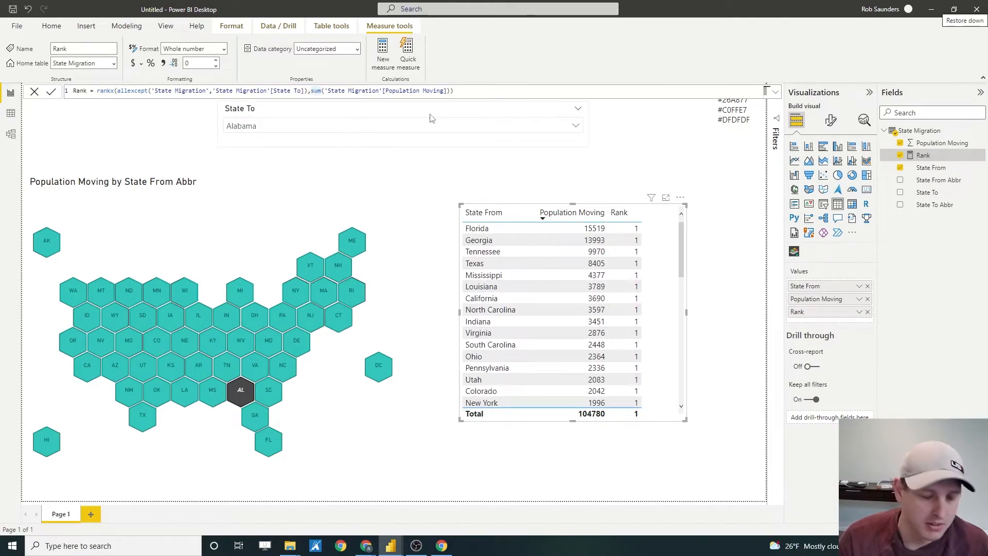
Wrap the sum expression of the Rank measure in calculate( ) and commit the formula
type("calculate(")
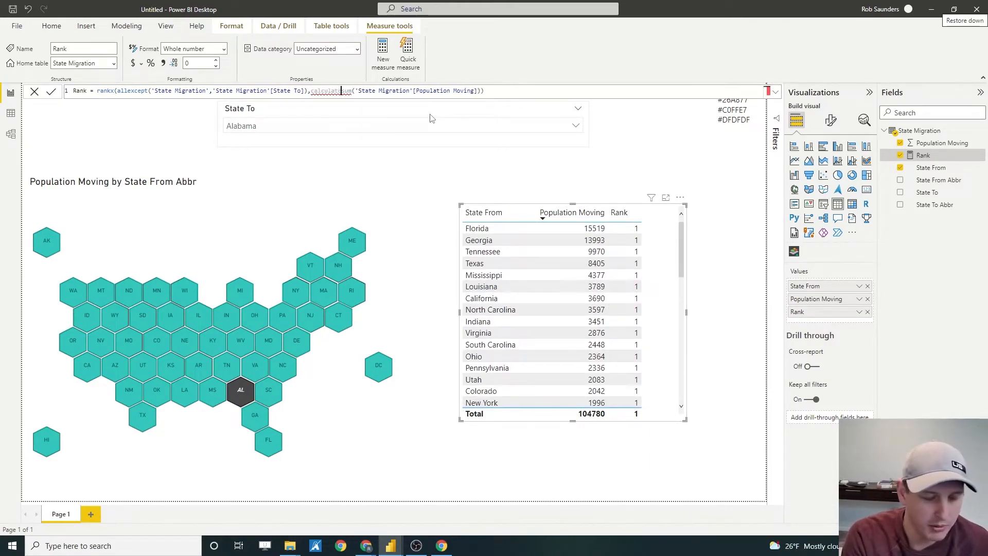
left_click(507, 90)
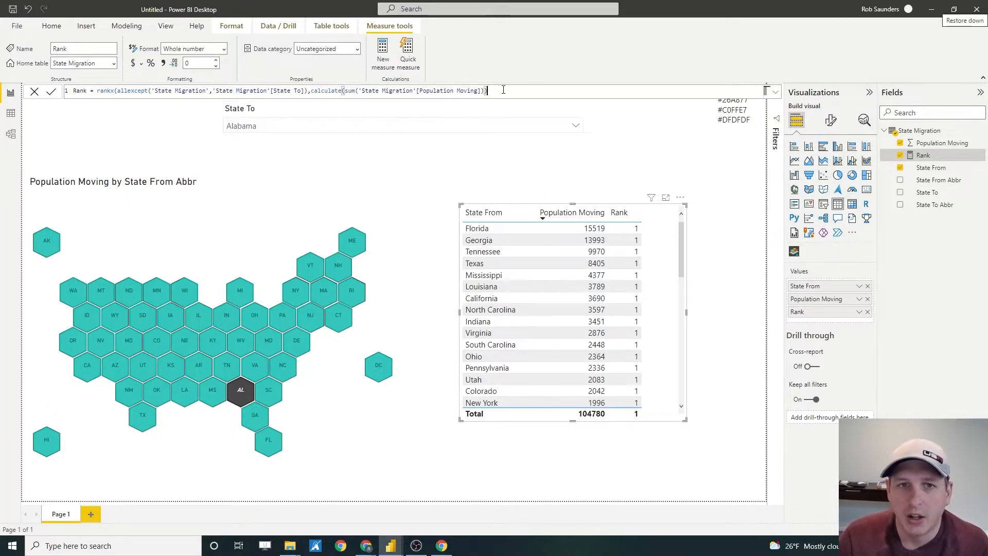
type(")")
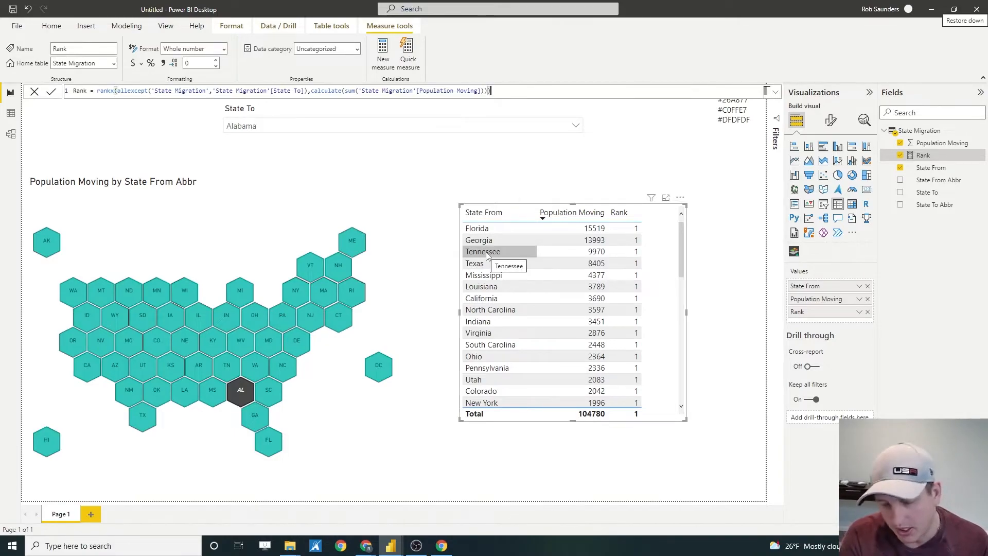
key("Return")
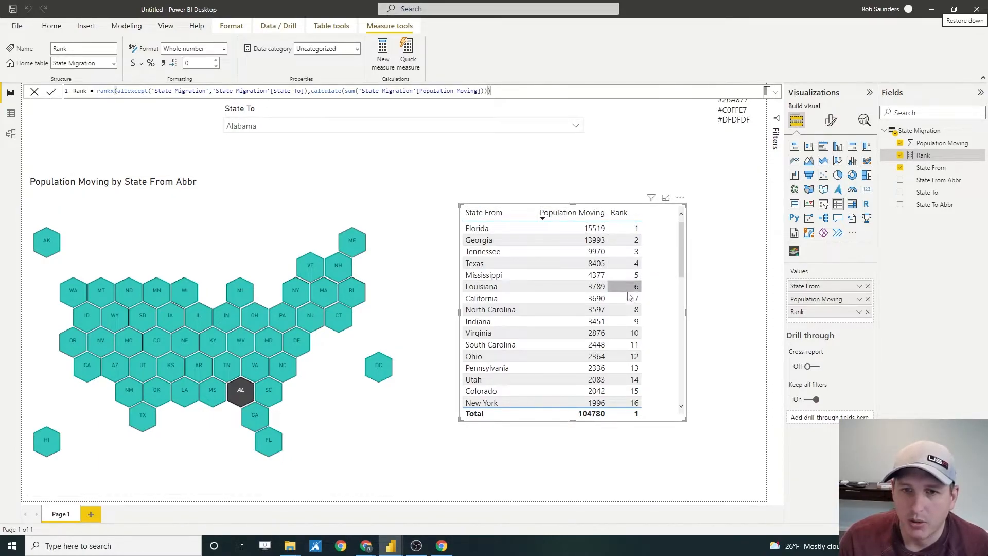
Check the ranks throughout the table, including with State To filtered by Connecticut
scroll(635, 309, "down", 10)
scroll(635, 342, "up", 10)
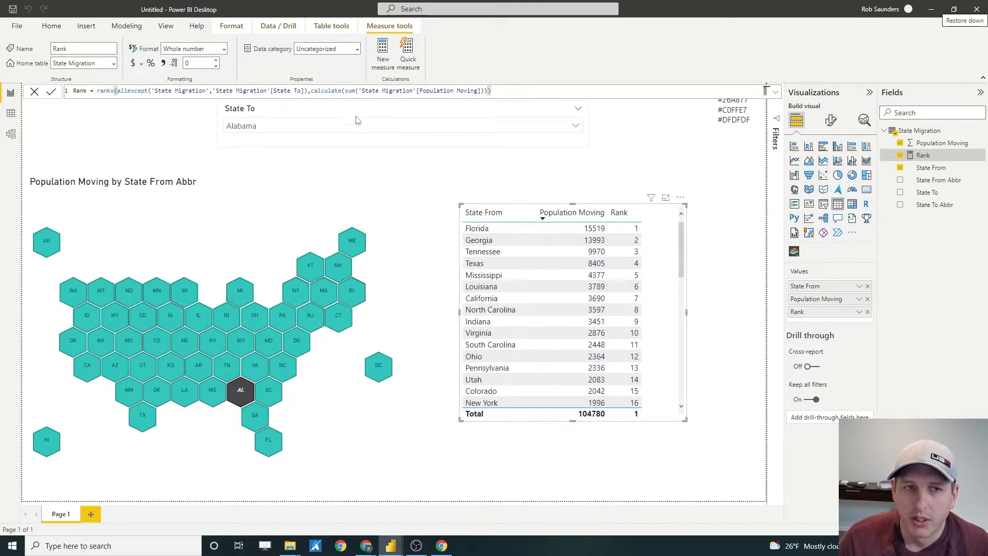
left_click(330, 125)
left_click(278, 211)
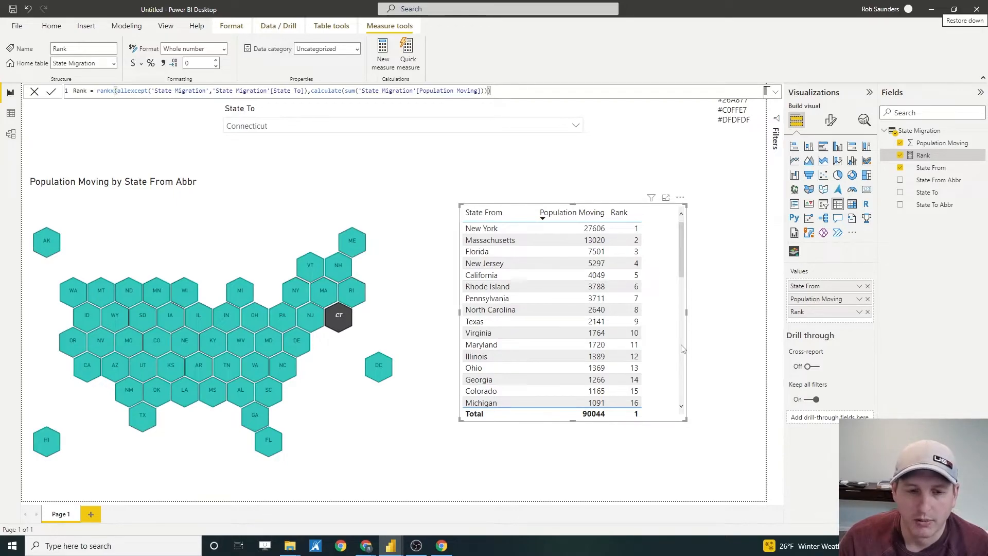
left_click(517, 487)
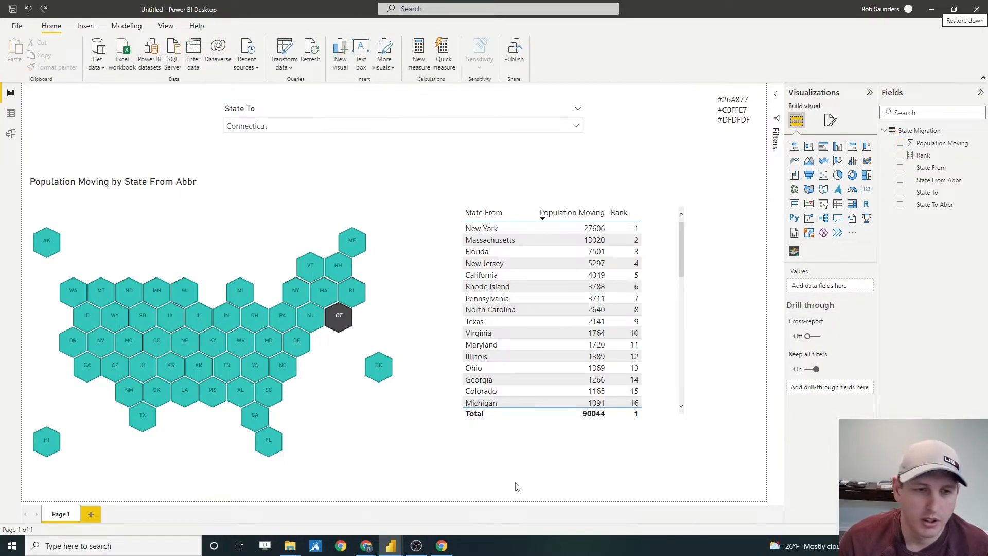
Set the default data color of the hex map to the light grey theme shade
mouse_move(358, 204)
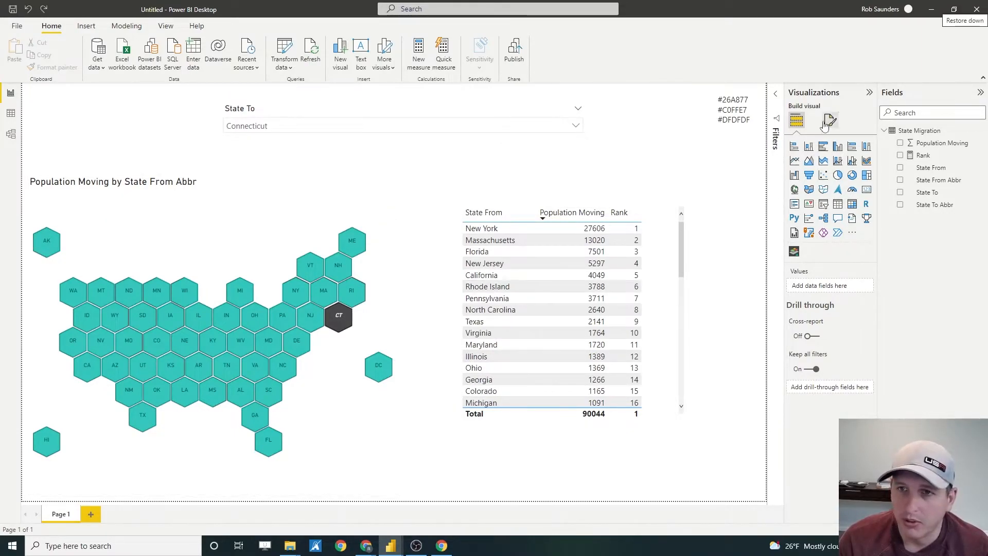
left_click(396, 208)
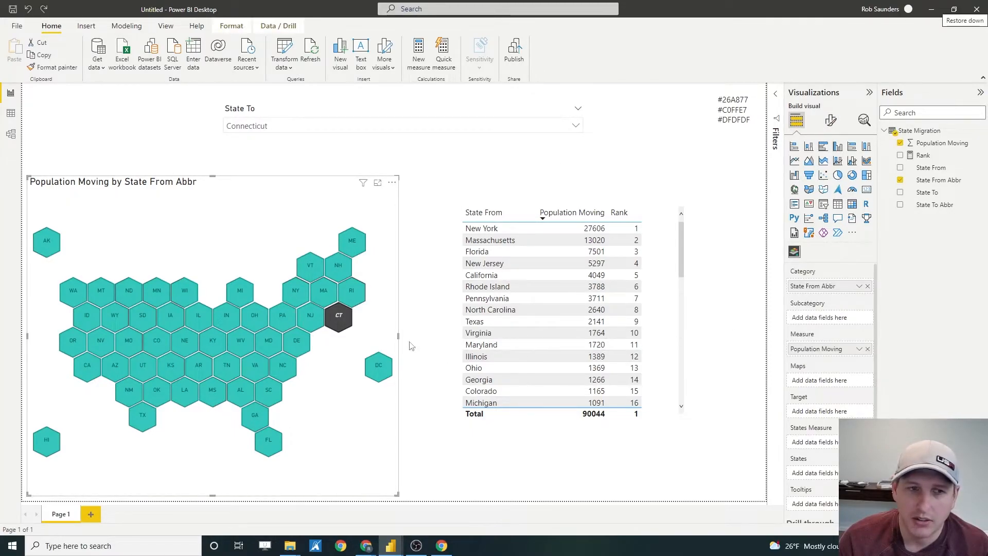
left_click(830, 120)
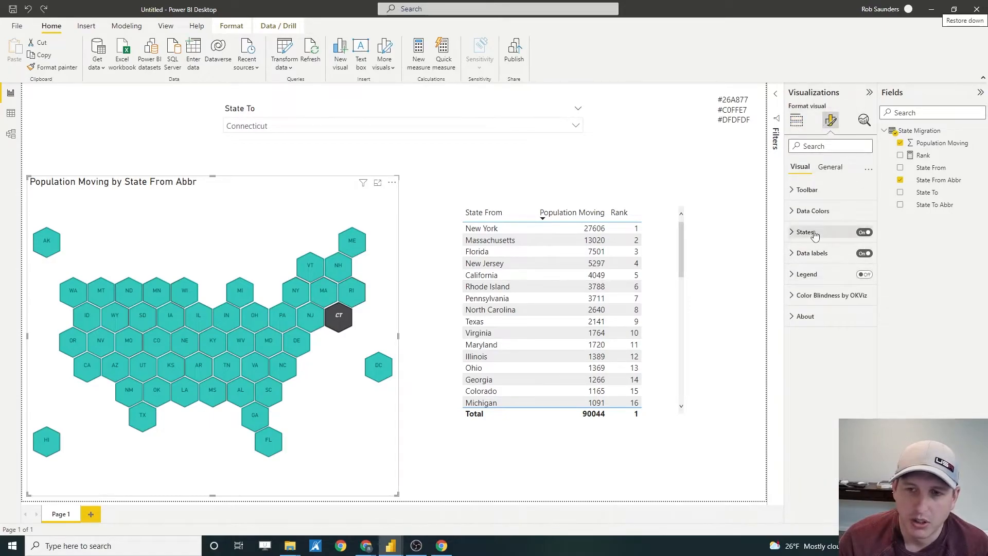
left_click(807, 213)
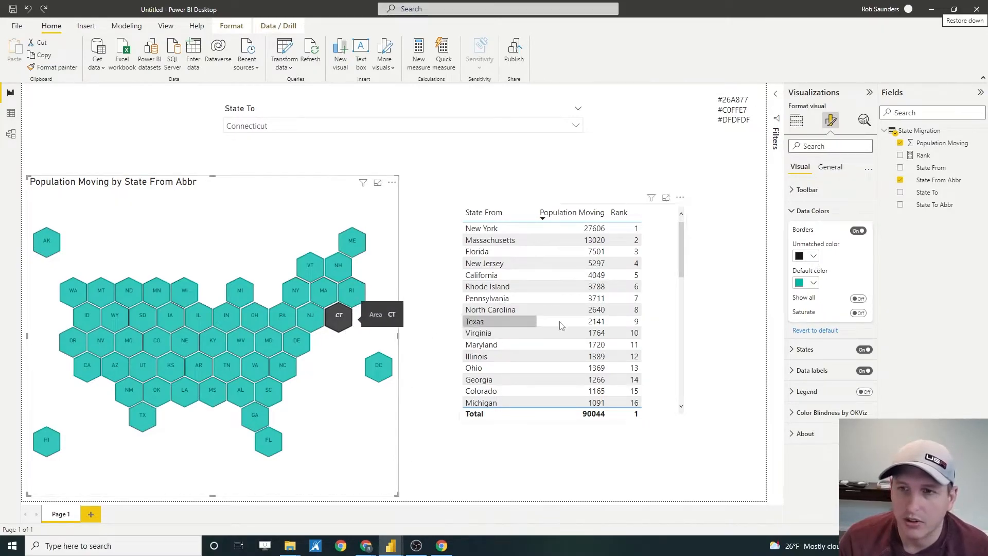
left_click(812, 285)
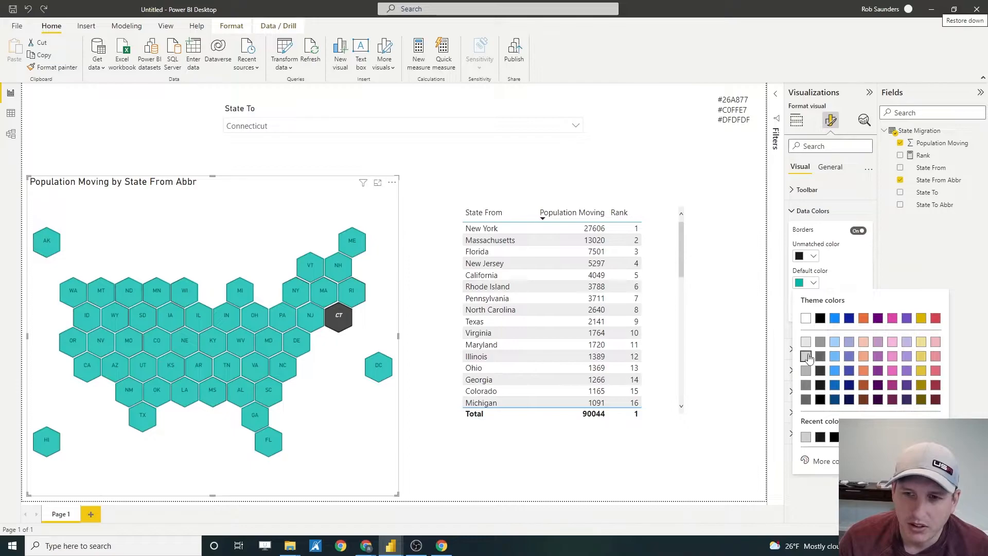
left_click(807, 356)
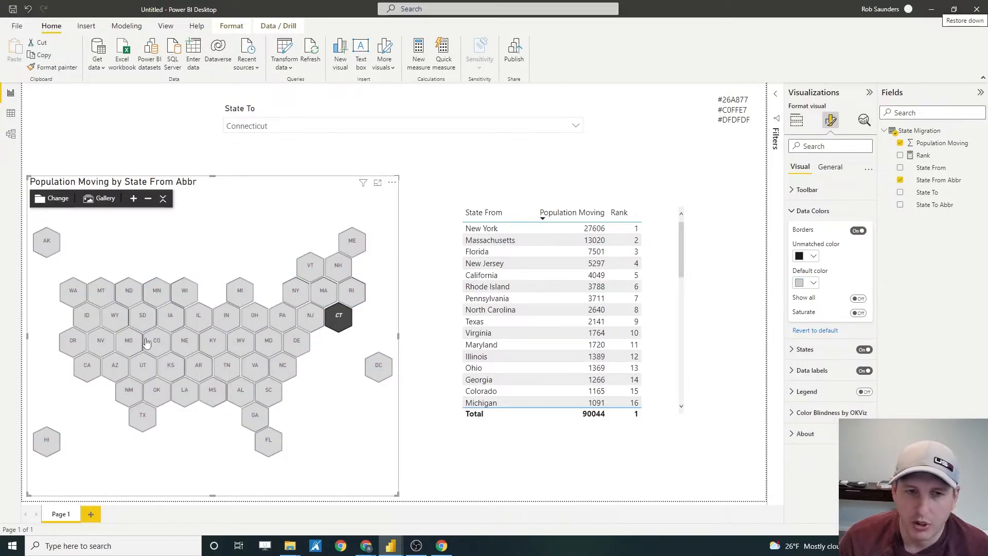
Review the map's States formatting options and assign the Rank measure as its States Measure
left_click(823, 348)
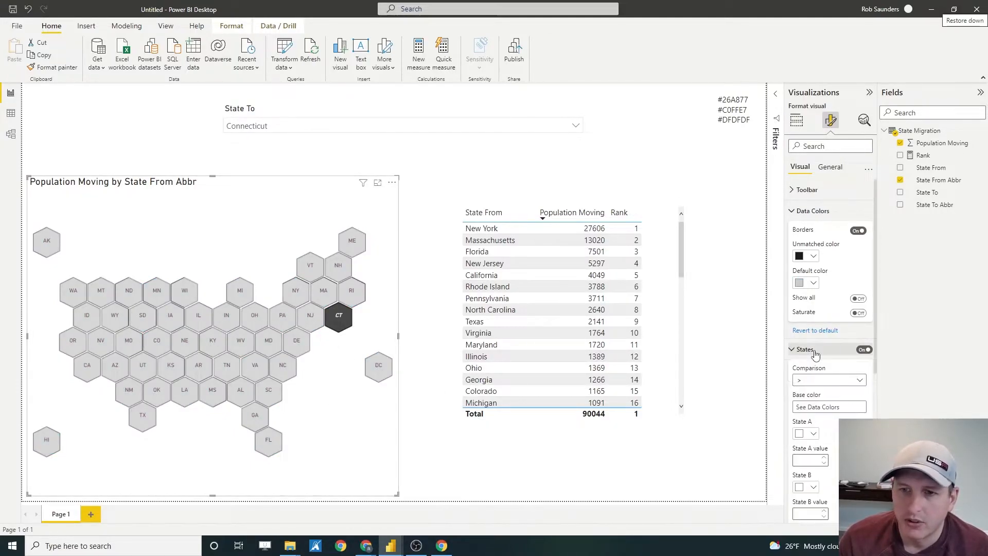
scroll(836, 380, "down", 2)
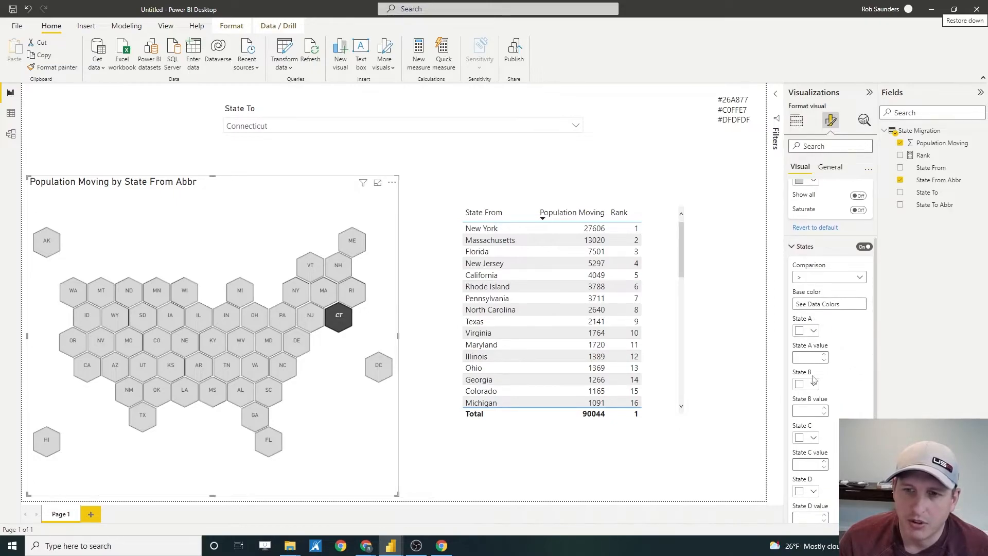
scroll(854, 351, "up", 2)
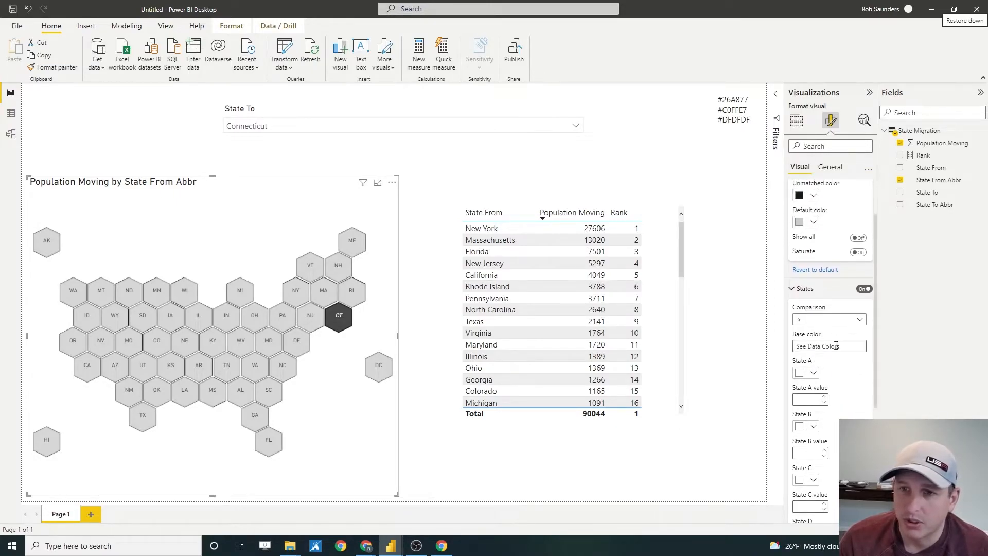
left_click(800, 121)
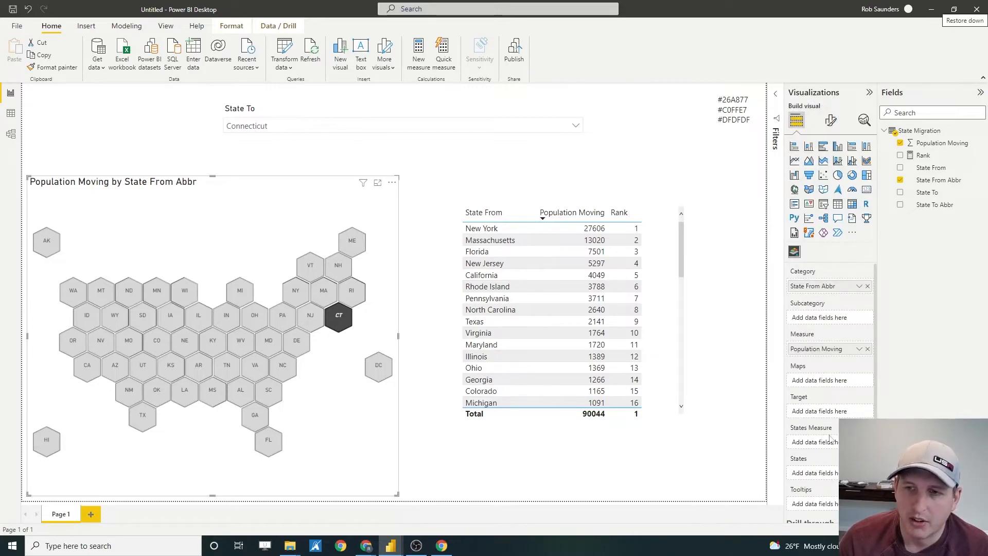
left_click_drag(923, 155, 833, 442)
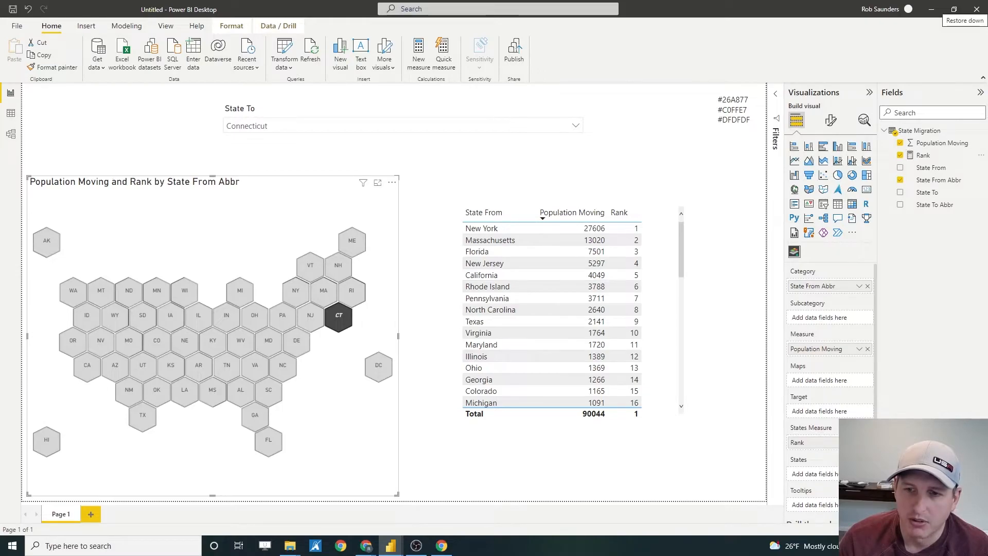
Check the map's States settings and copy the color code #26A877 from the text box of hex codes
left_click(831, 120)
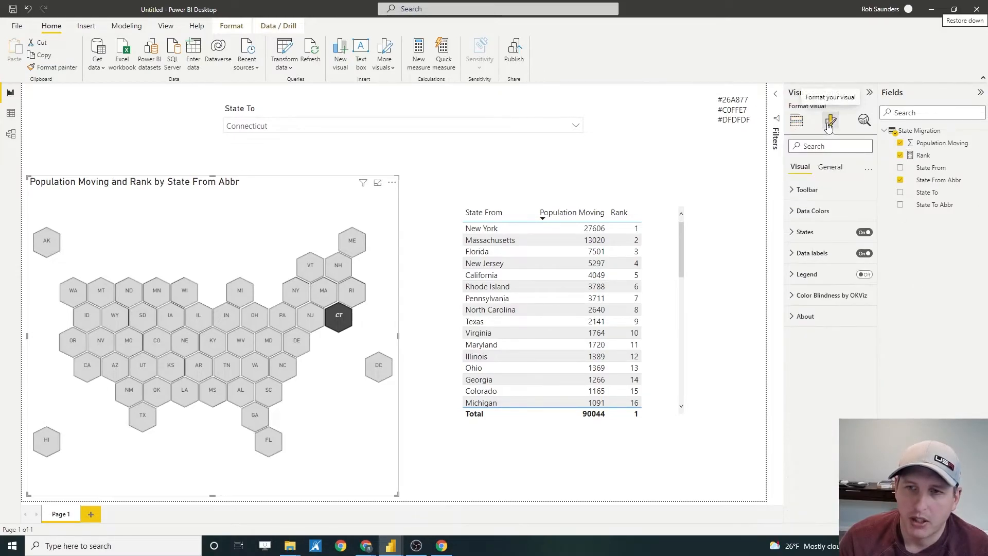
left_click(805, 231)
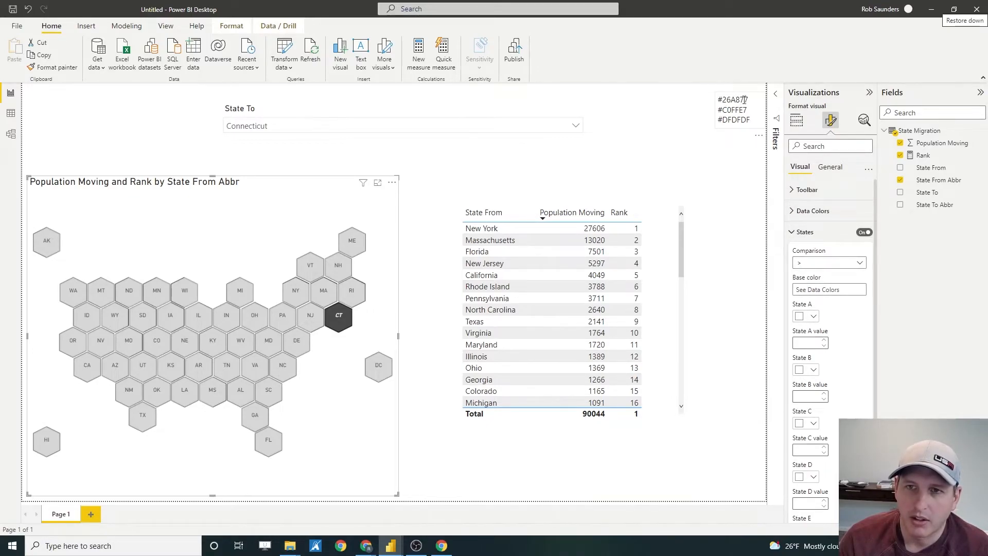
left_click_drag(737, 97, 719, 101)
key("ctrl+c")
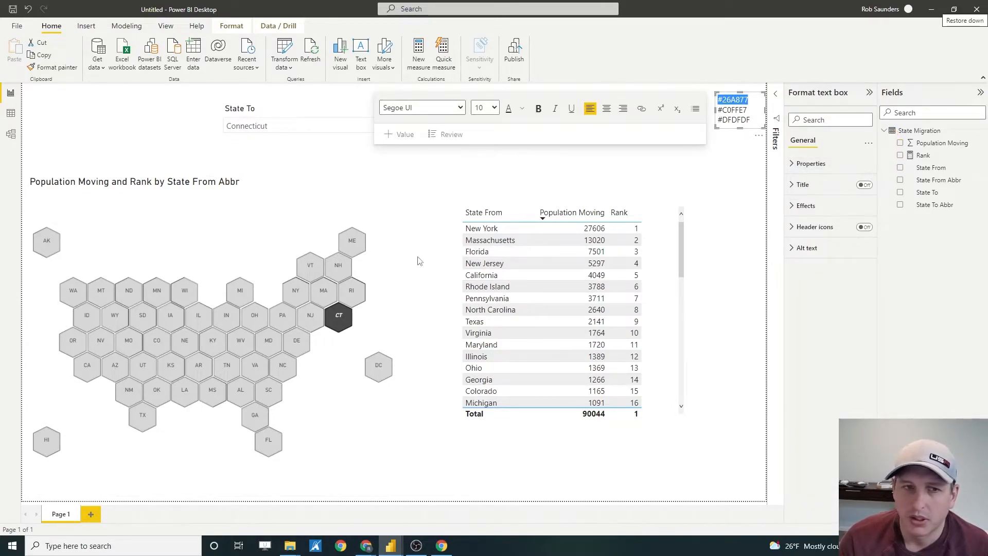
Set the comparison operator in the hex map's States formatting to <=
left_click(395, 272)
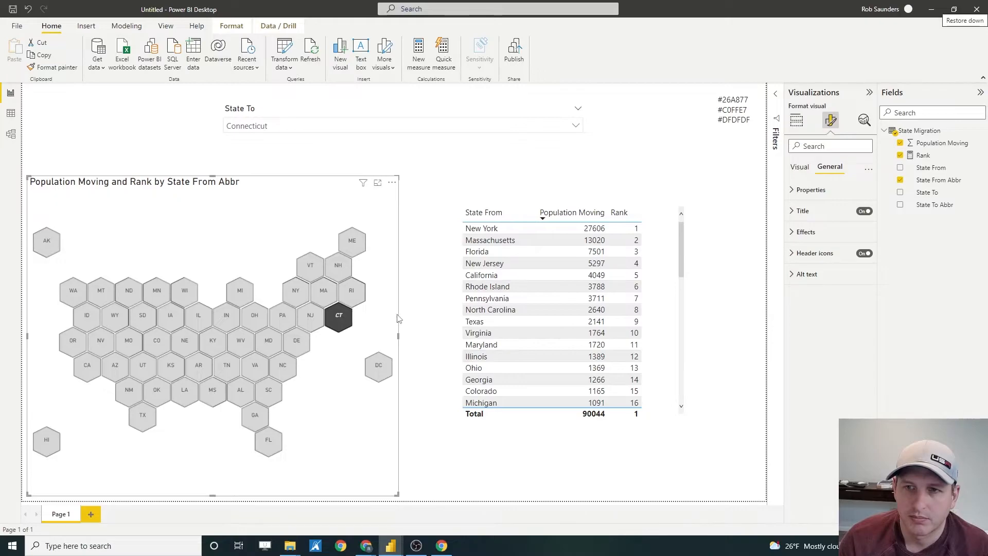
left_click(799, 166)
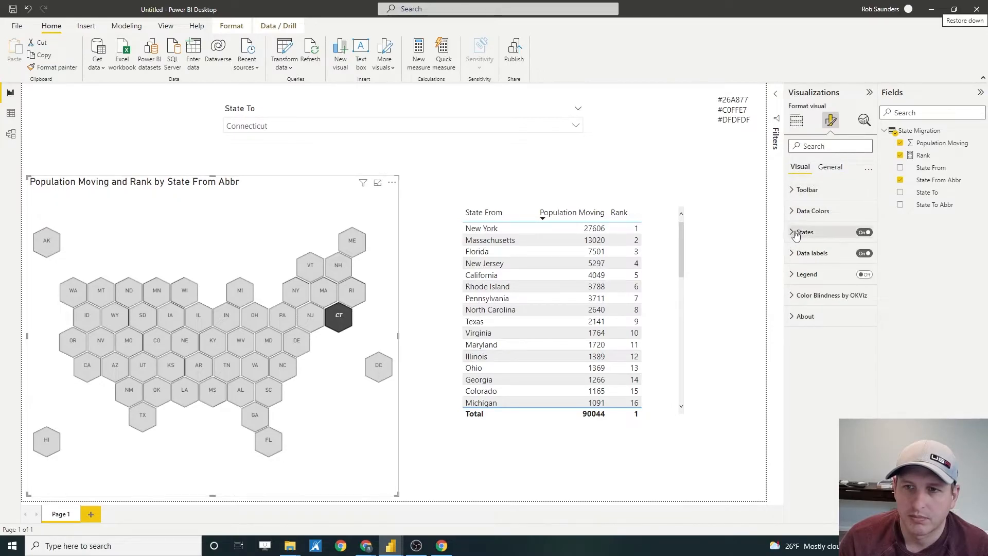
left_click(823, 232)
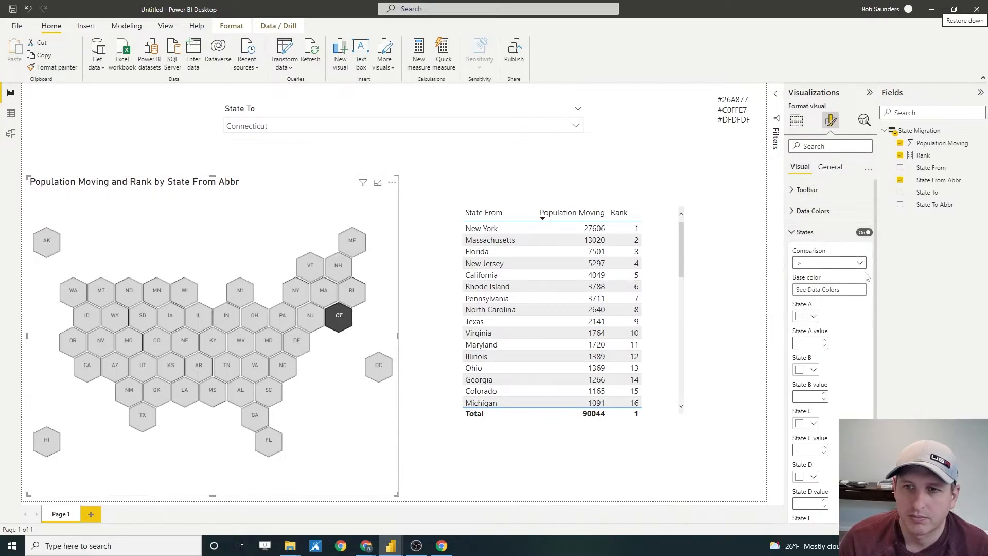
left_click(808, 268)
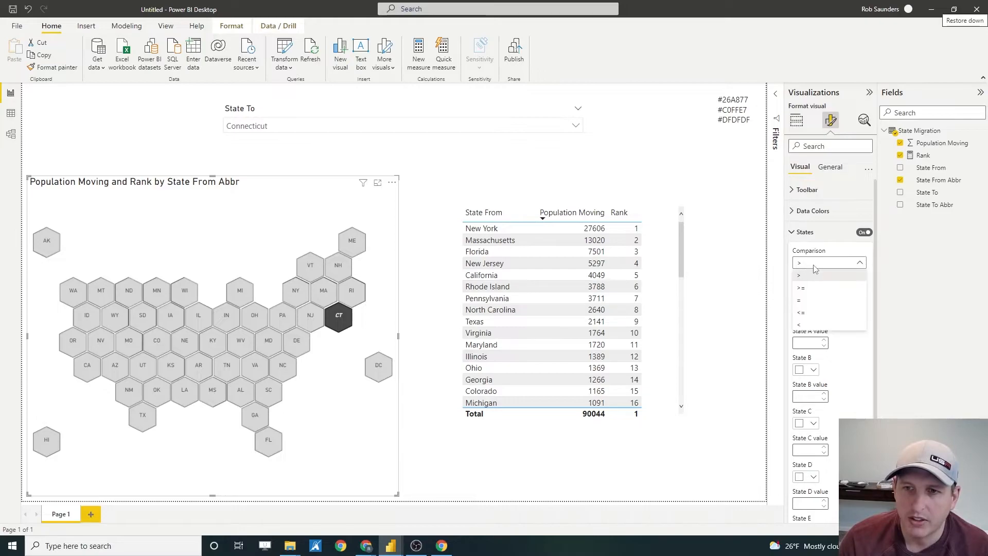
left_click(811, 315)
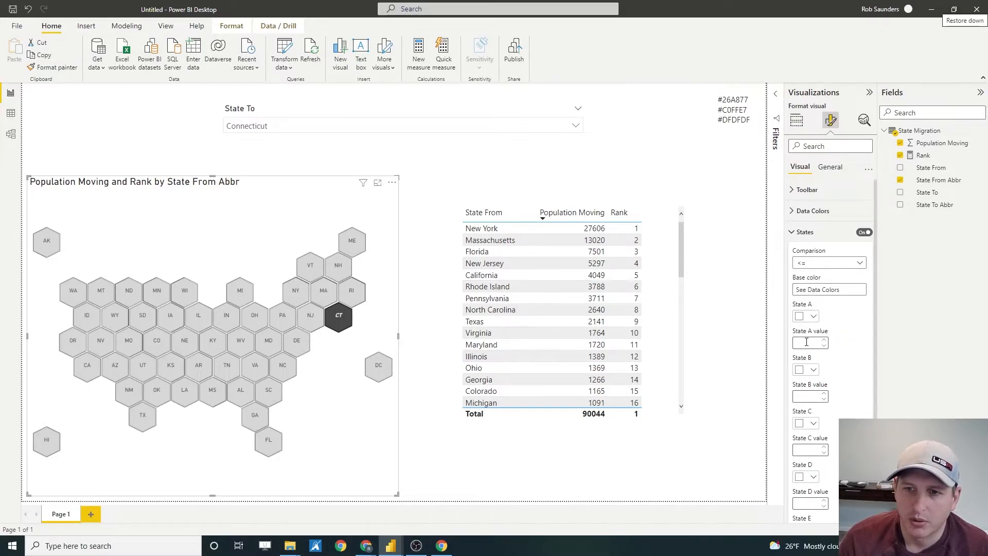
Define State A of the map with the value 5 and the copied custom color #26A877
left_click(813, 316)
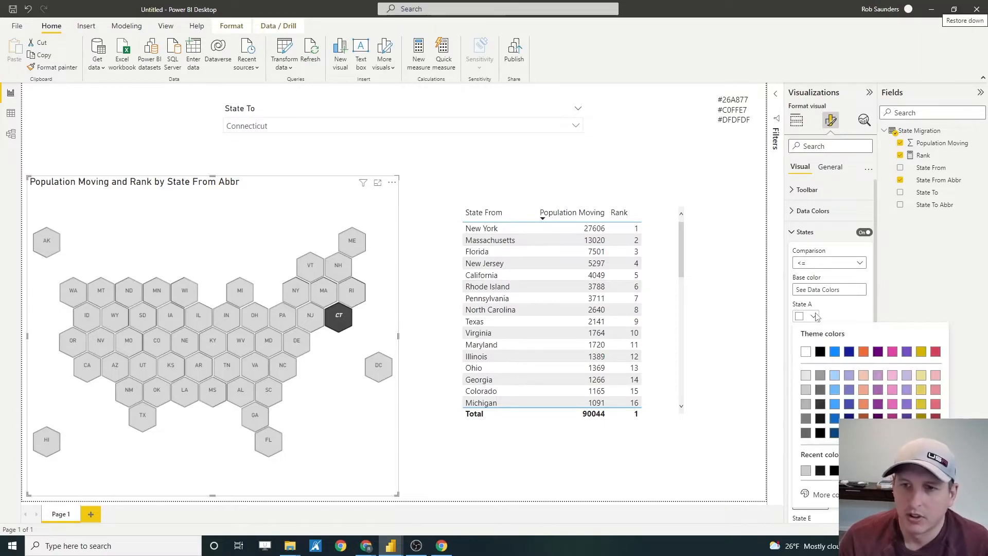
left_click(832, 496)
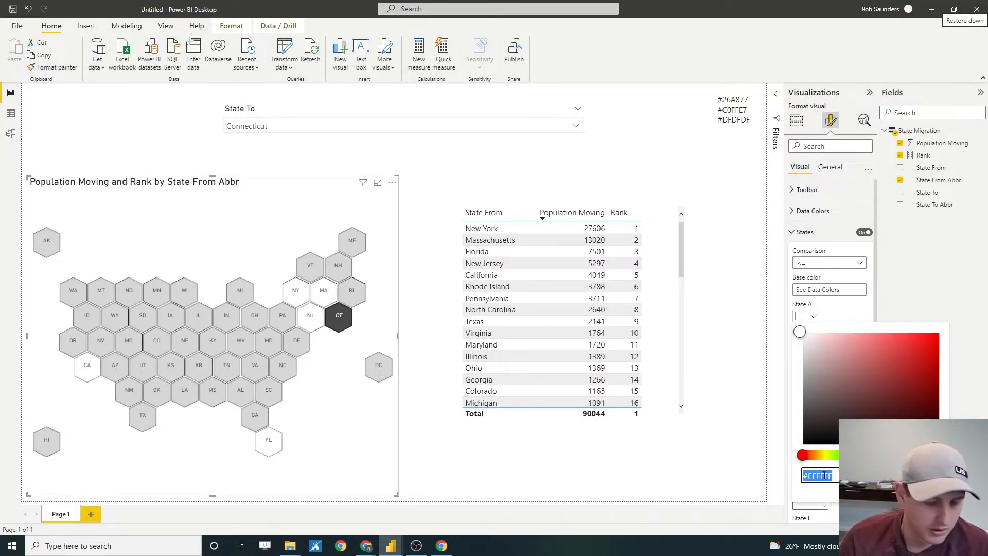
key("ctrl+v")
left_click(942, 247)
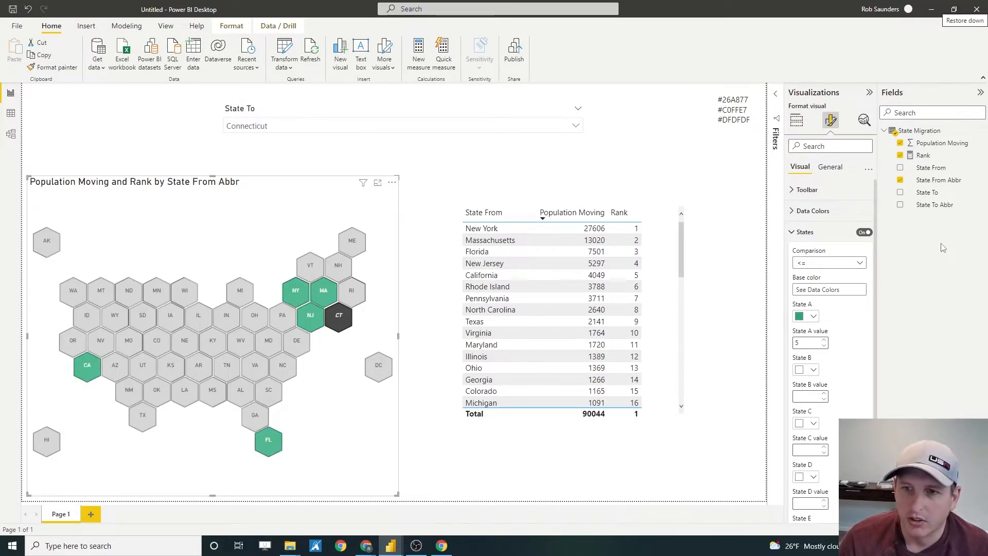
Copy the color code #C0FFE7 from the text box of hex codes
left_click(749, 119)
double_click(741, 110)
key("ctrl+c")
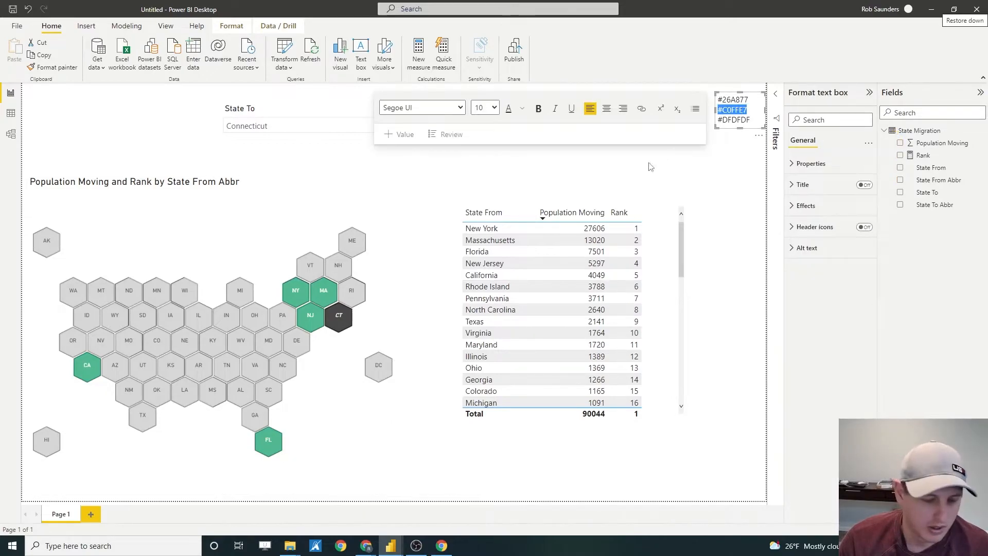
Define State B of the hex map with the value 10 and the copied custom color #C0FFE7
left_click(393, 330)
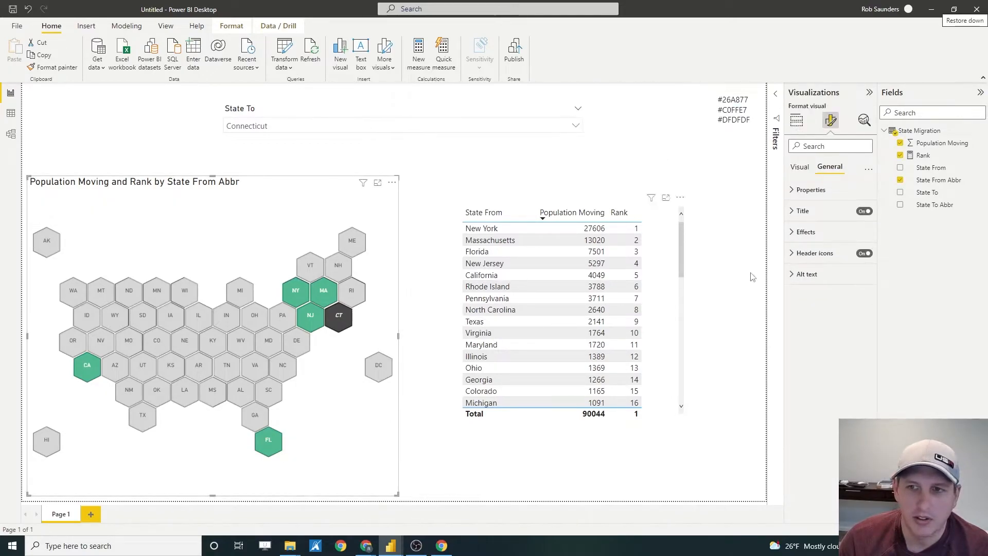
left_click(800, 166)
left_click(805, 232)
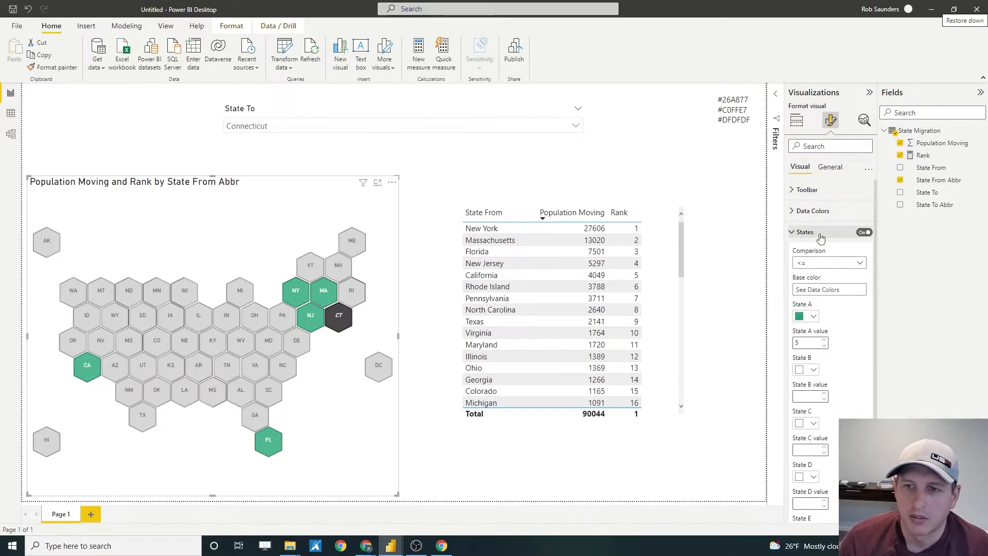
left_click(813, 370)
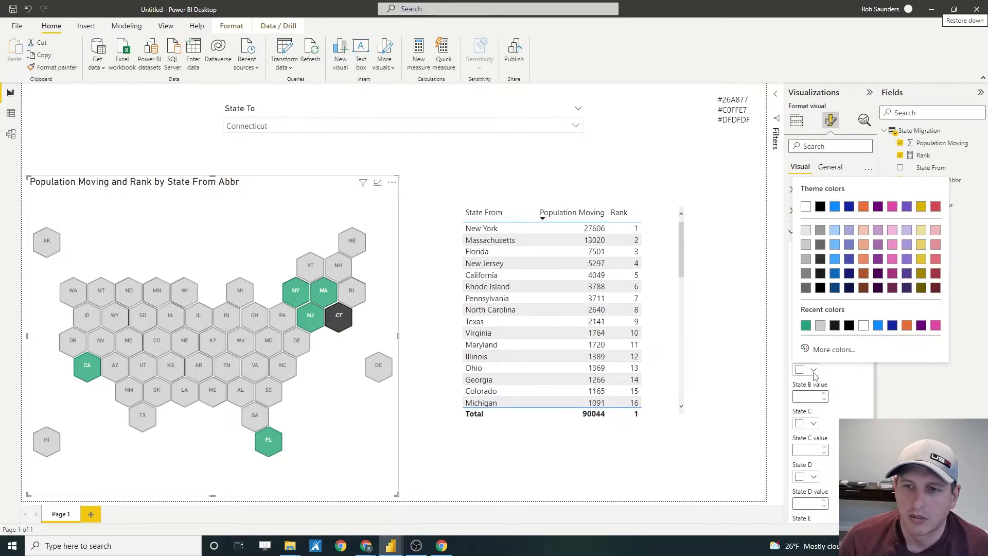
left_click(813, 371)
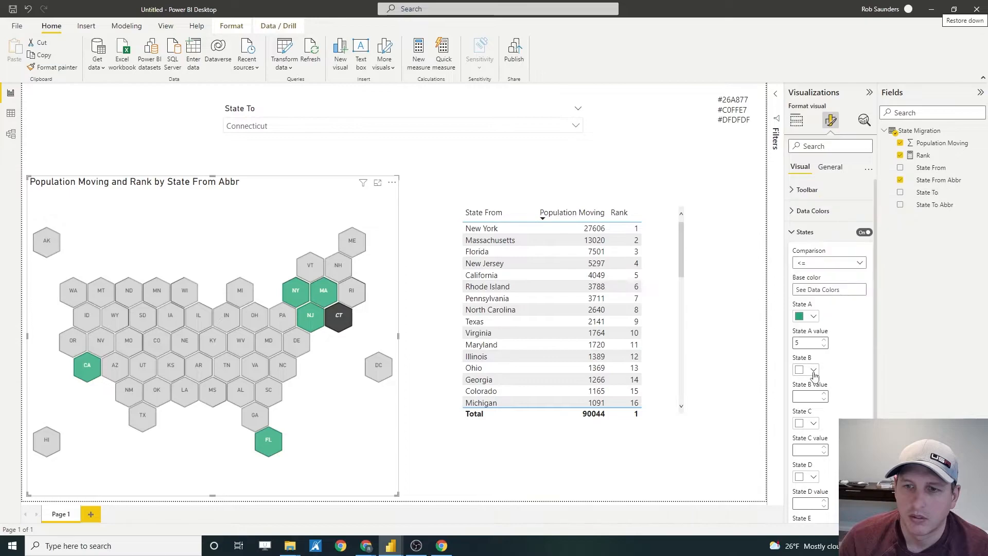
left_click(807, 398)
type("1")
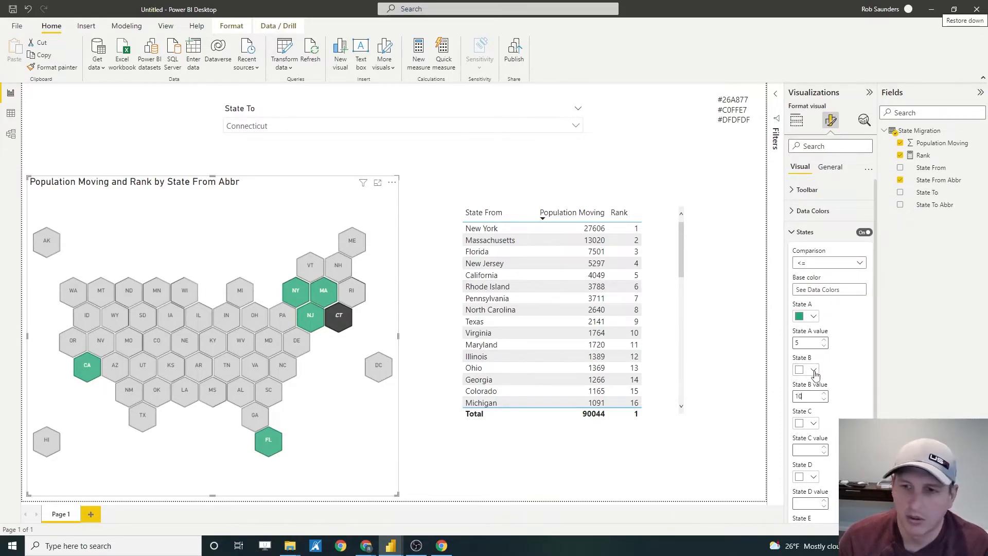
type("0")
left_click(814, 370)
left_click(818, 349)
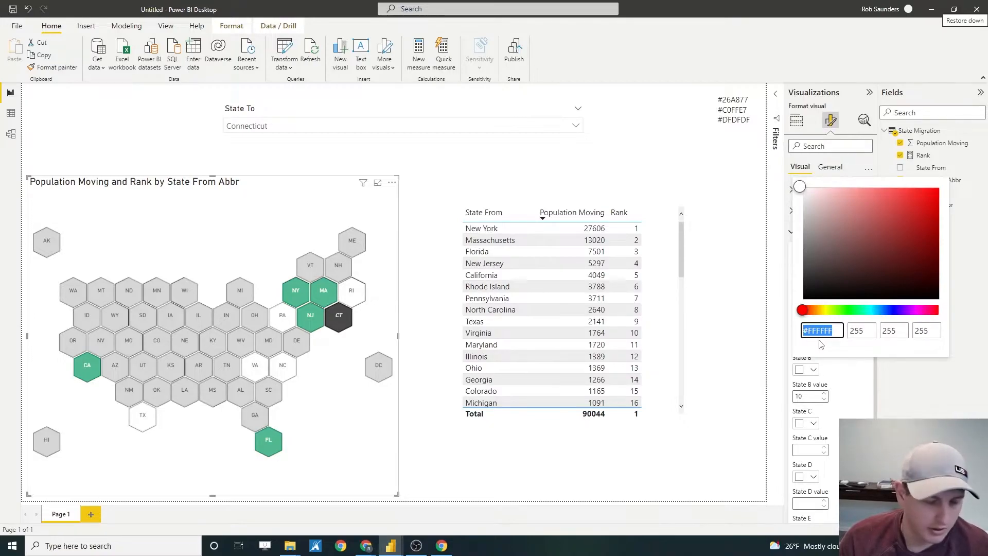
key("ctrl+v")
left_click(915, 363)
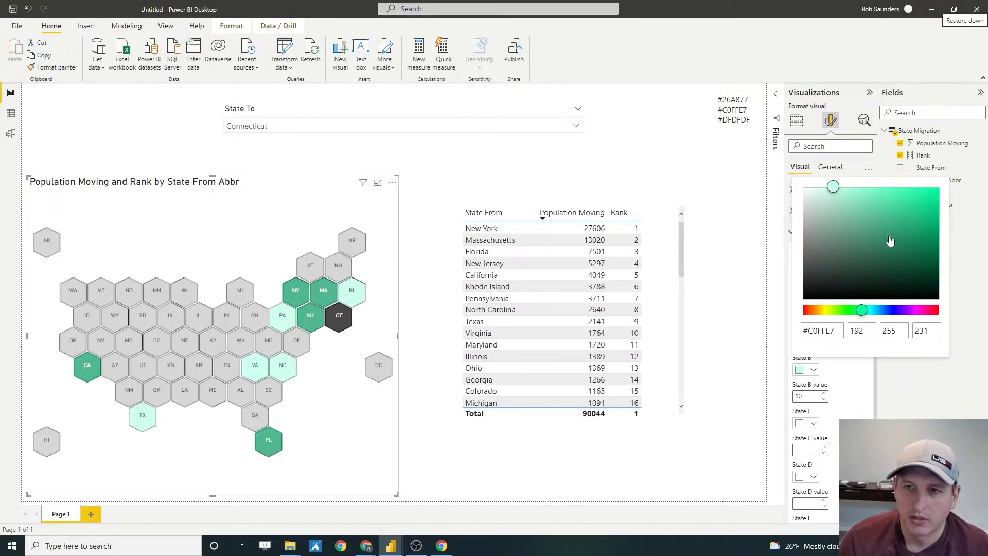
left_click(758, 170)
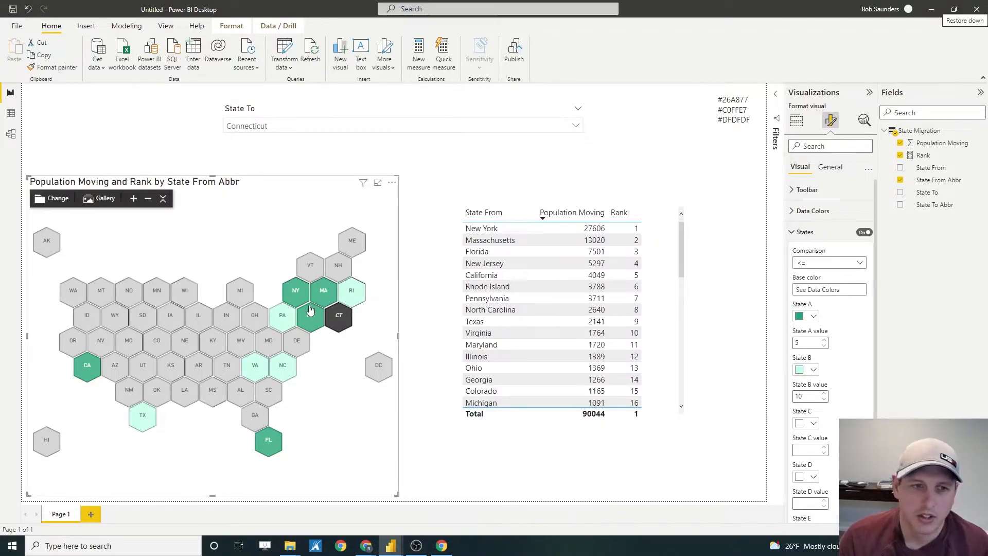
Format the Population Moving field with a thousands separator and check the map tooltips for New Jersey and Rhode Island
mouse_move(311, 310)
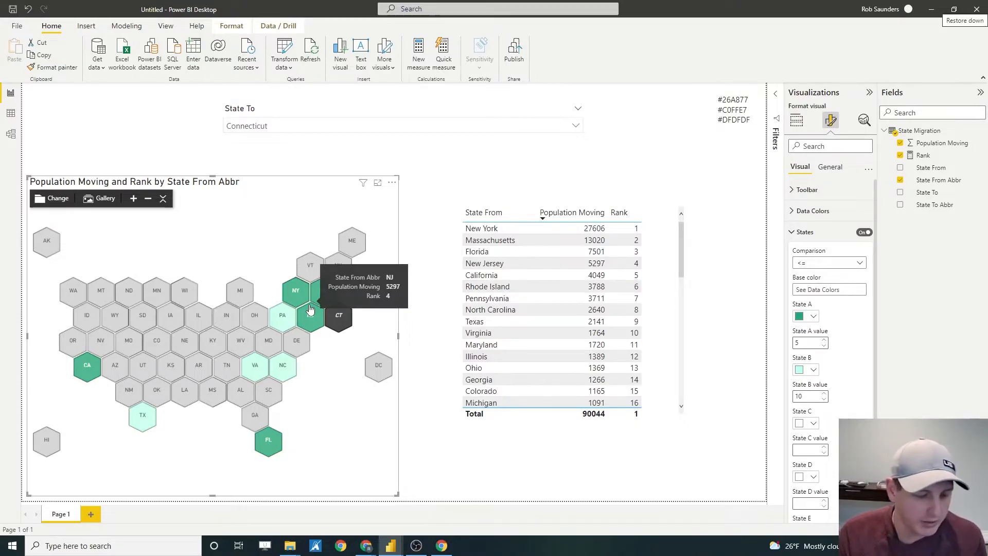
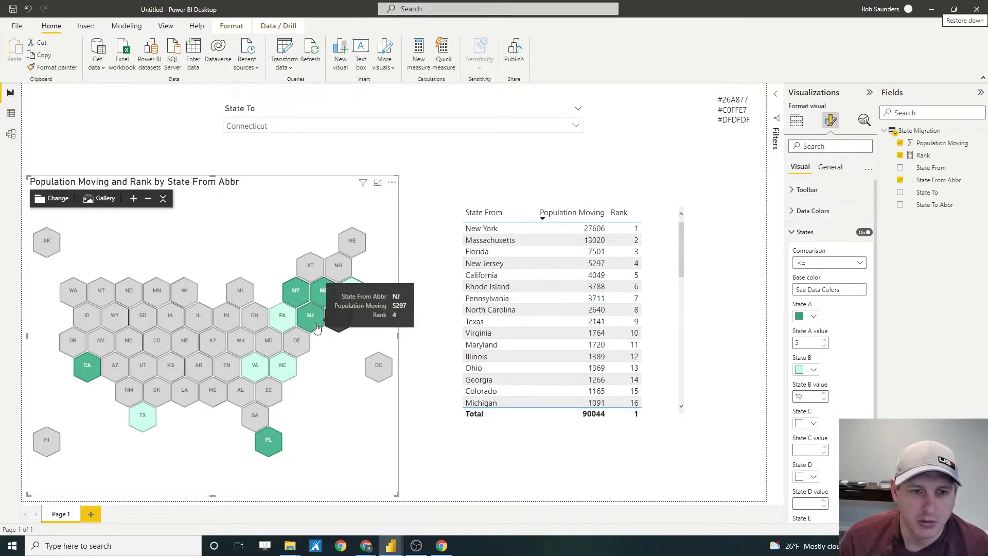
left_click(942, 143)
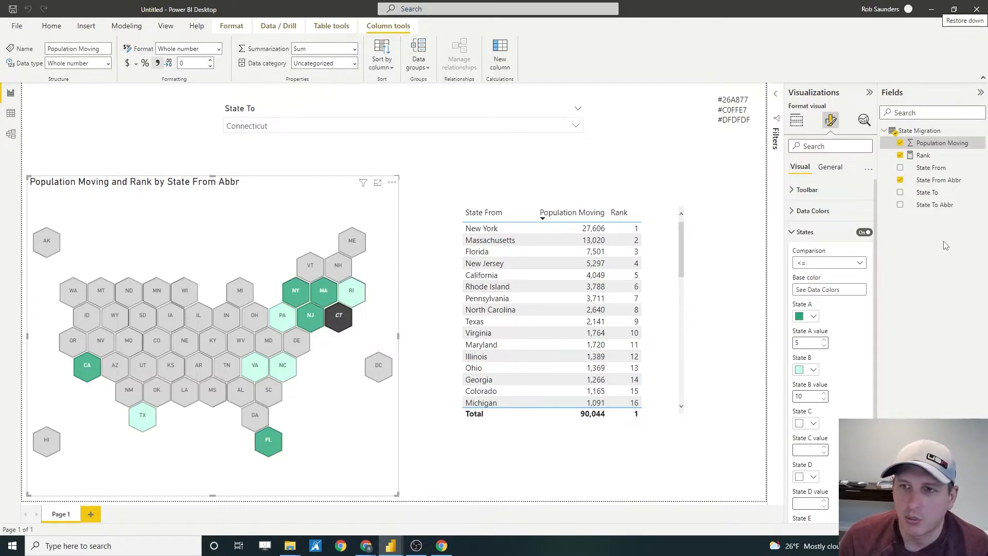
mouse_move(348, 297)
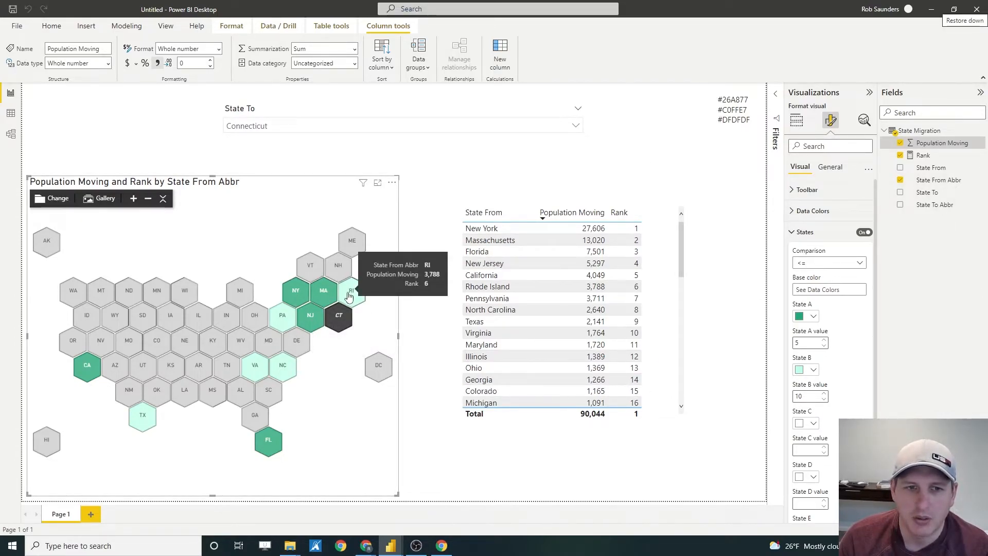
Add the State From field to the hex map's tooltips and check them for Massachusetts and New Jersey
mouse_move(336, 281)
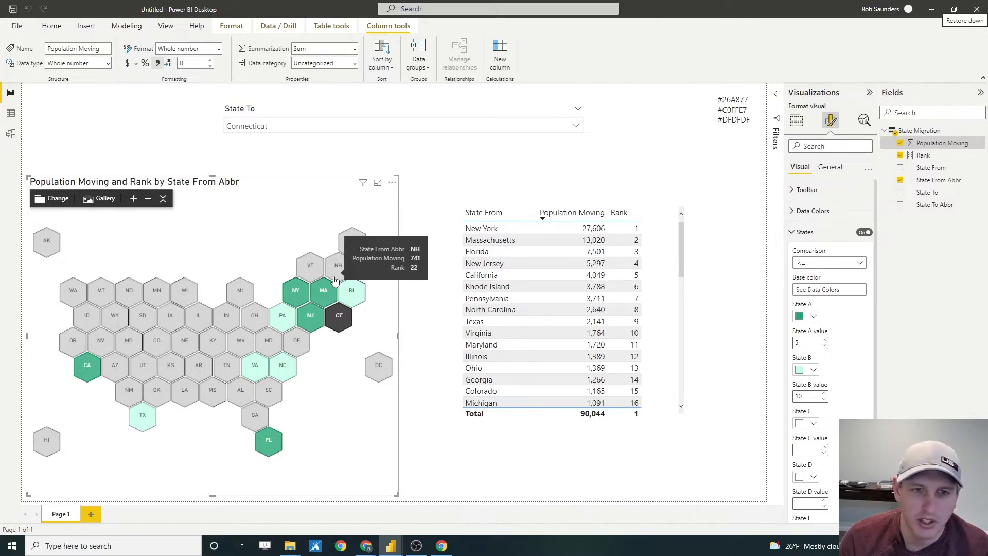
mouse_move(286, 322)
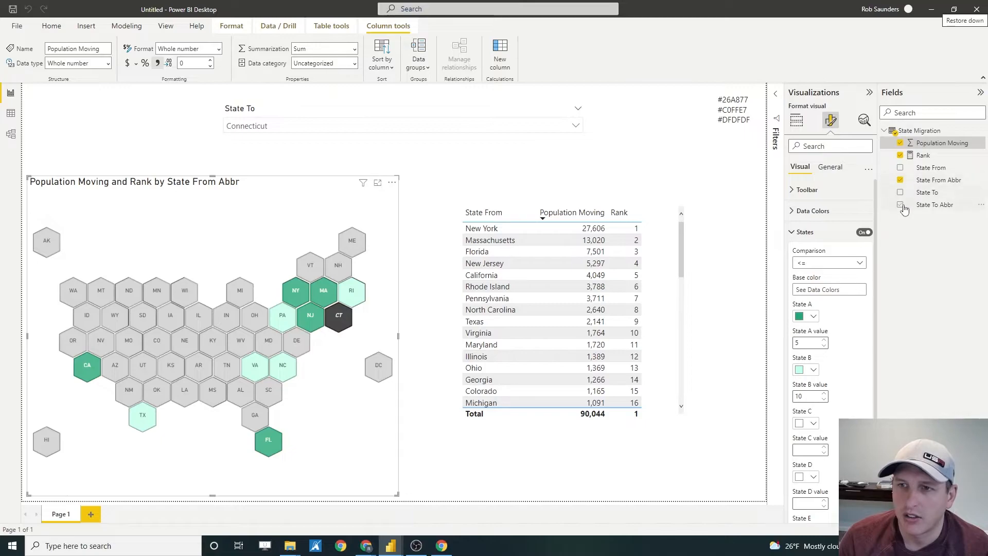
left_click(797, 120)
left_click_drag(931, 167, 818, 504)
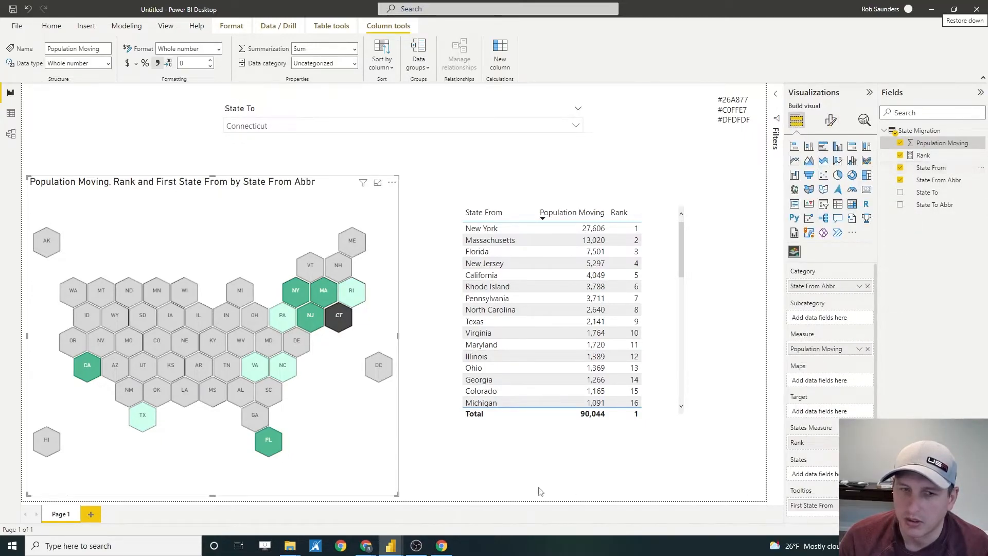
mouse_move(351, 318)
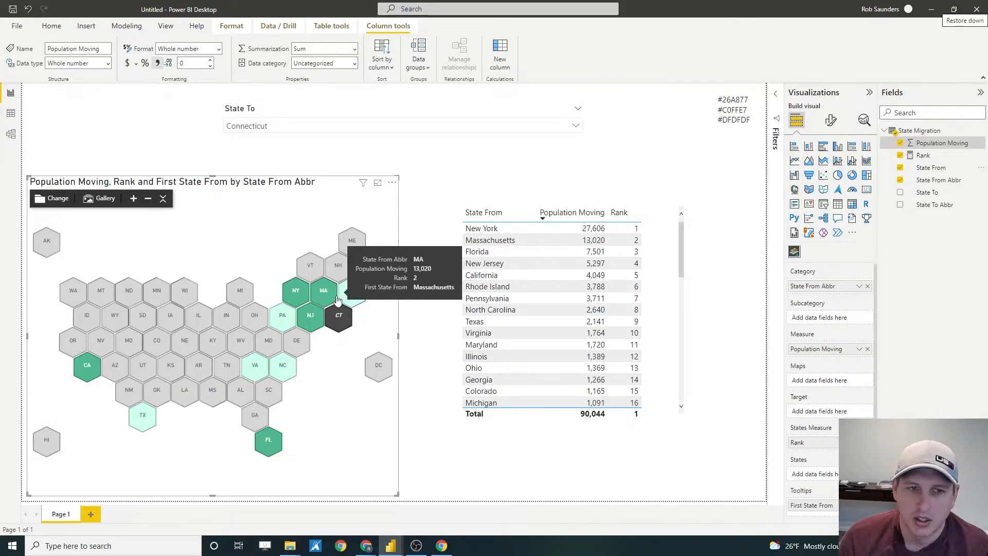
mouse_move(313, 320)
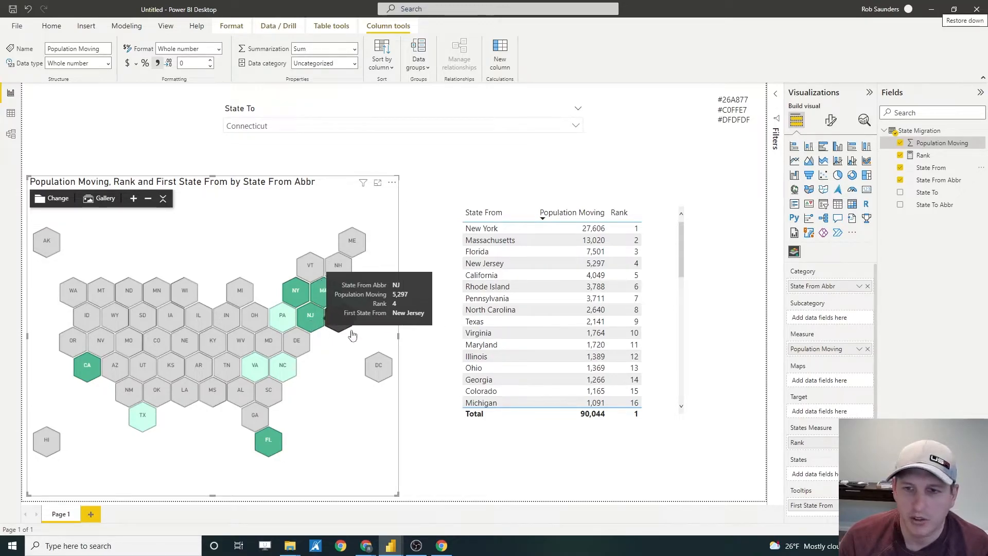
Rename the First State From tooltip field of the hex map as State From
left_click(859, 286)
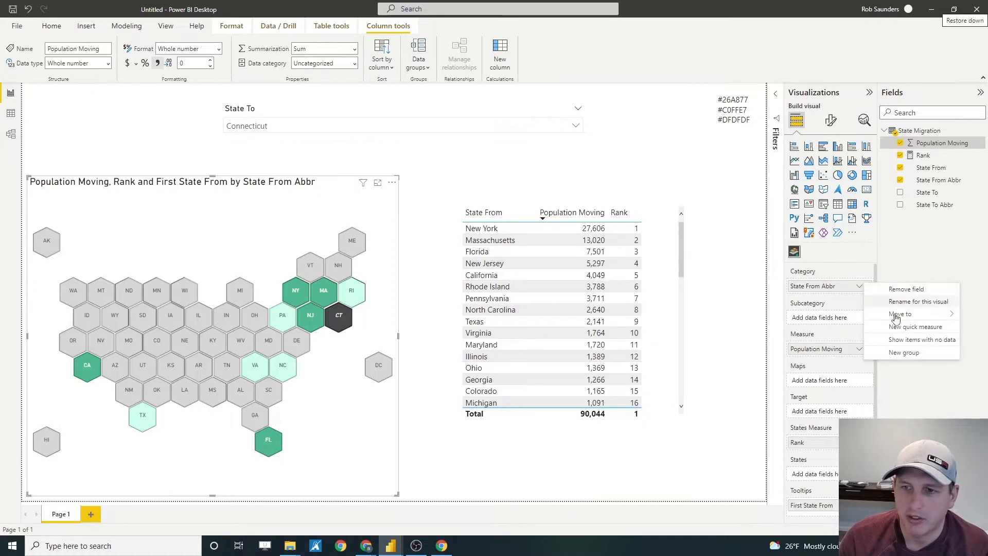
left_click(944, 413)
left_click(858, 505)
left_click(919, 428)
type("Sta")
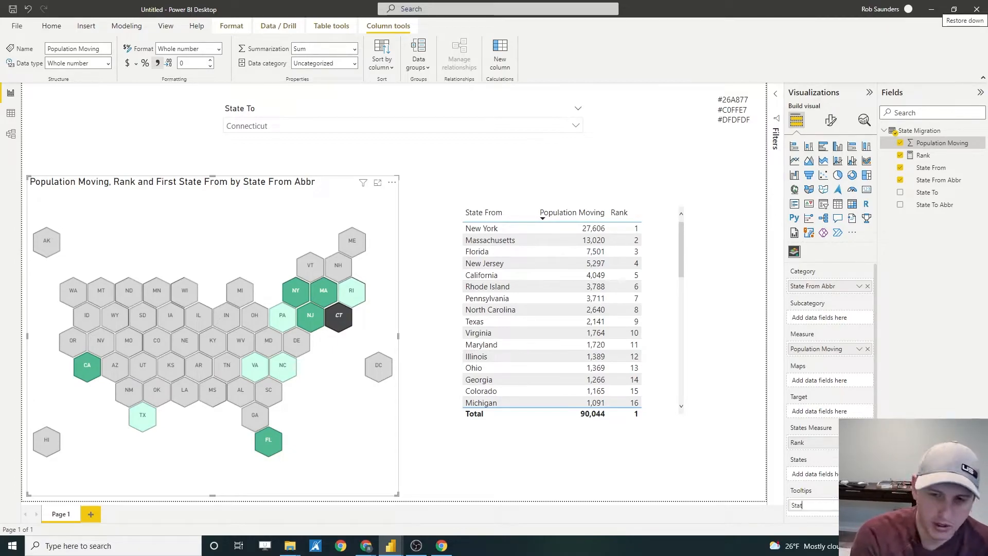
key("Return")
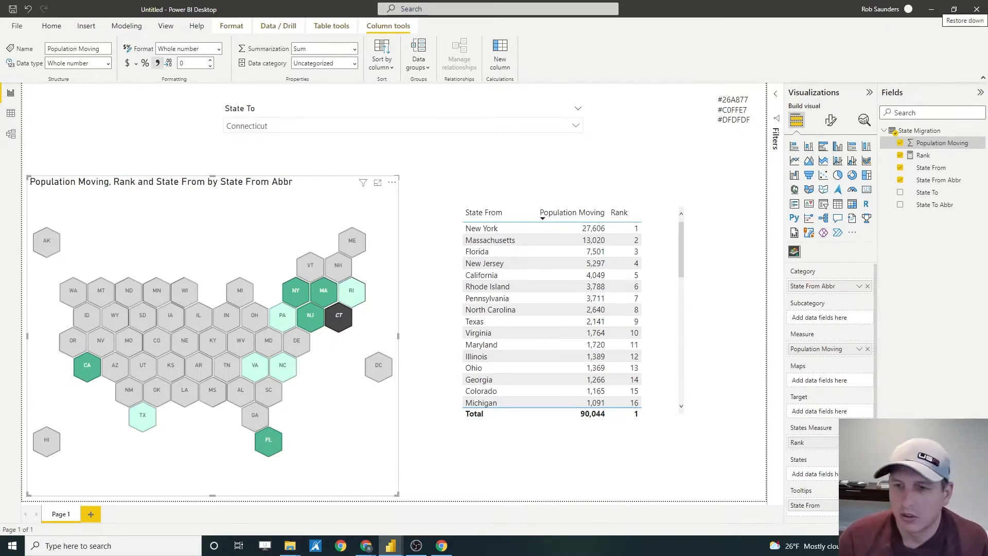
left_click(728, 425)
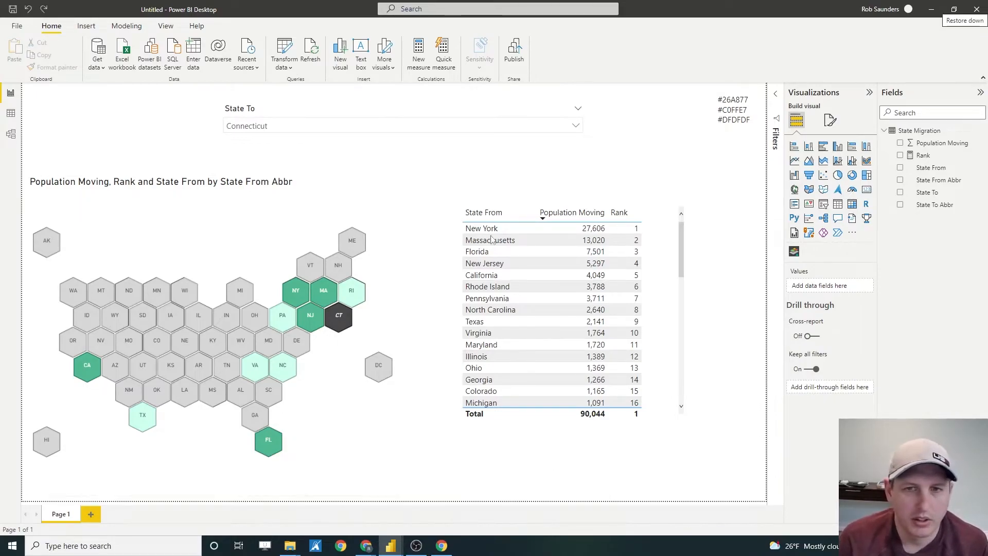
Convert the ranked table to a stacked bar chart without Rank and extend its height to near the page's lower edge
left_click(682, 233)
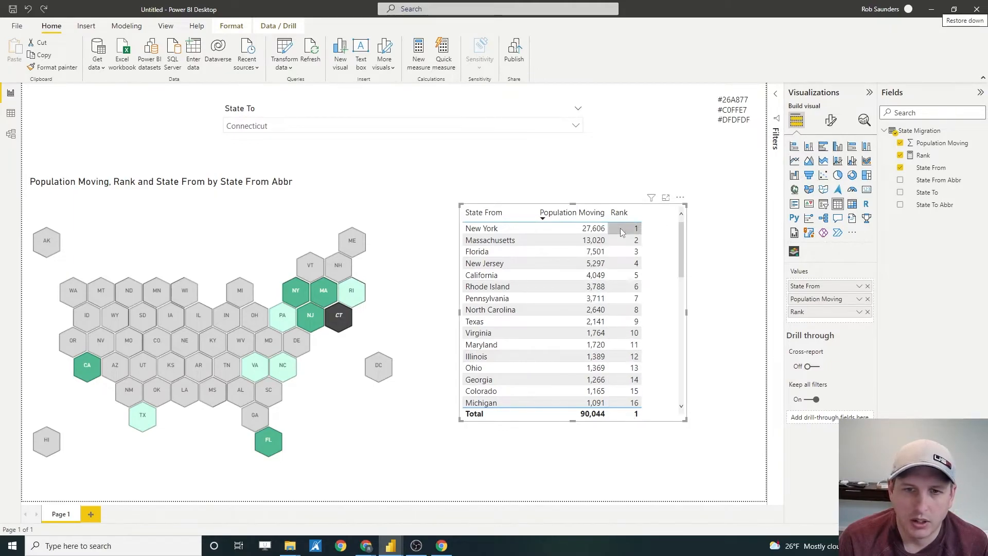
left_click(793, 147)
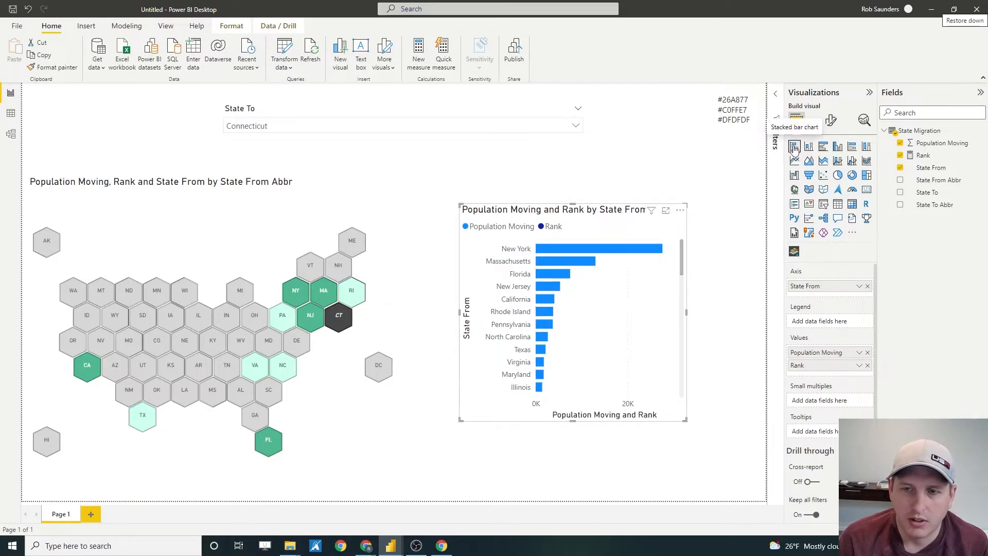
left_click(867, 366)
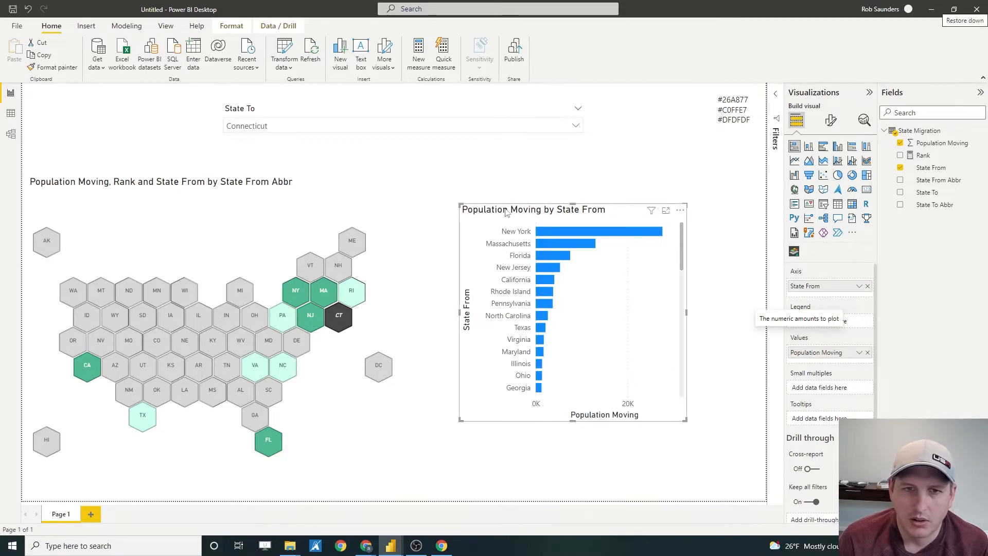
left_click_drag(571, 420, 573, 485)
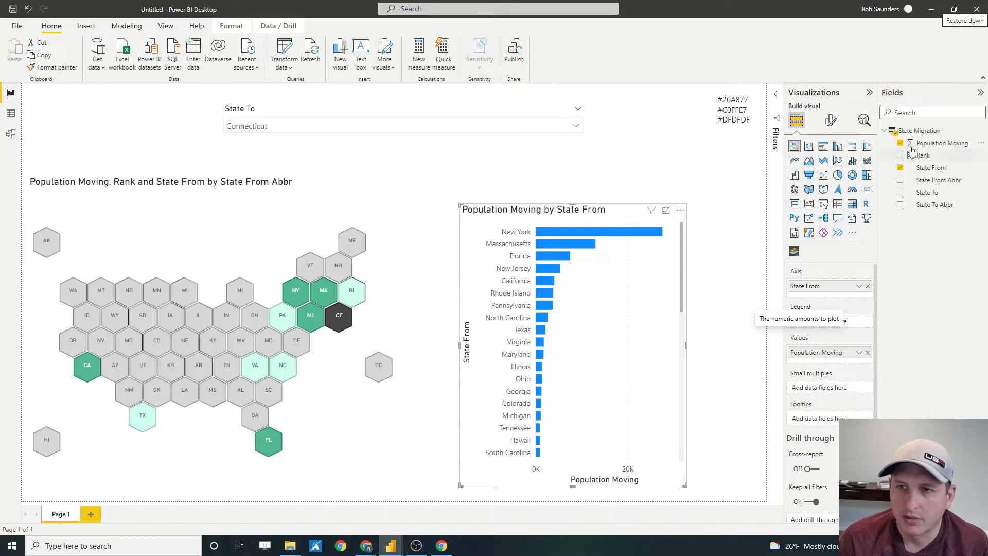
Set up conditional formatting for the chart's default bar color with the Rules style based on Rank
left_click(831, 120)
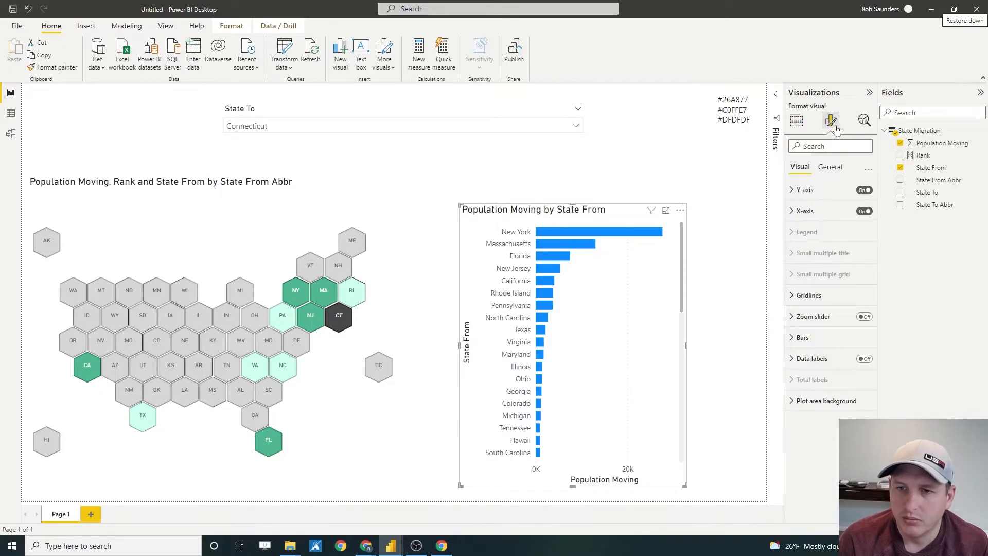
left_click(814, 340)
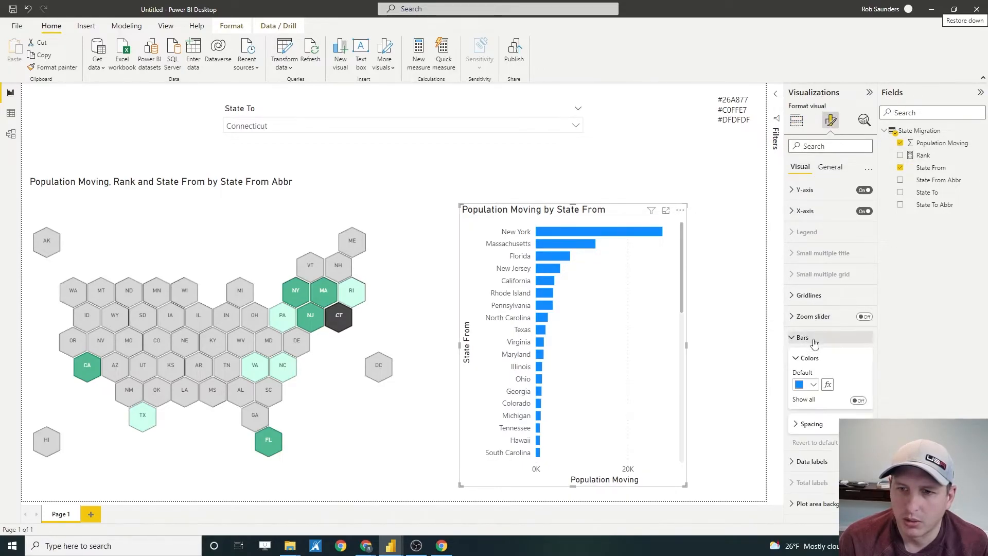
left_click(828, 384)
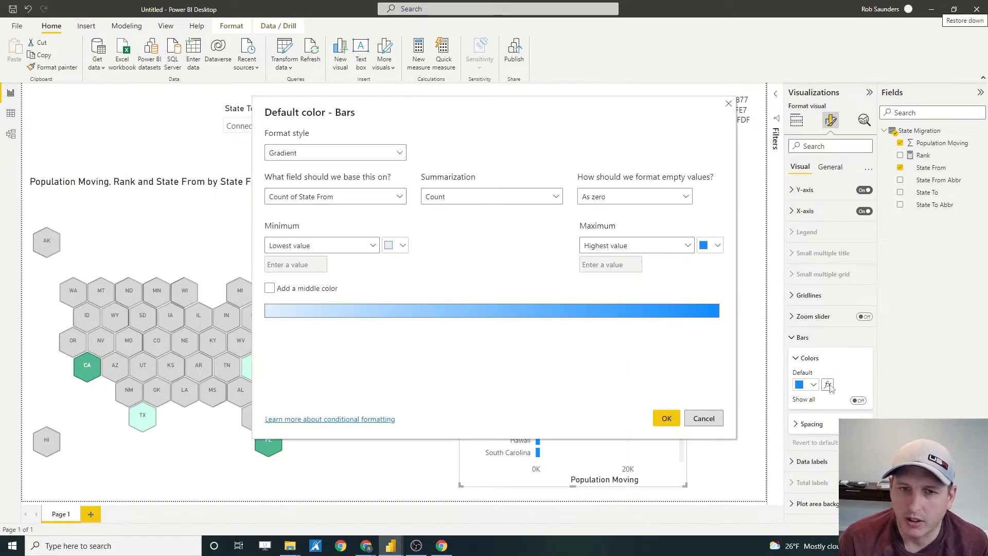
left_click(348, 152)
left_click(335, 187)
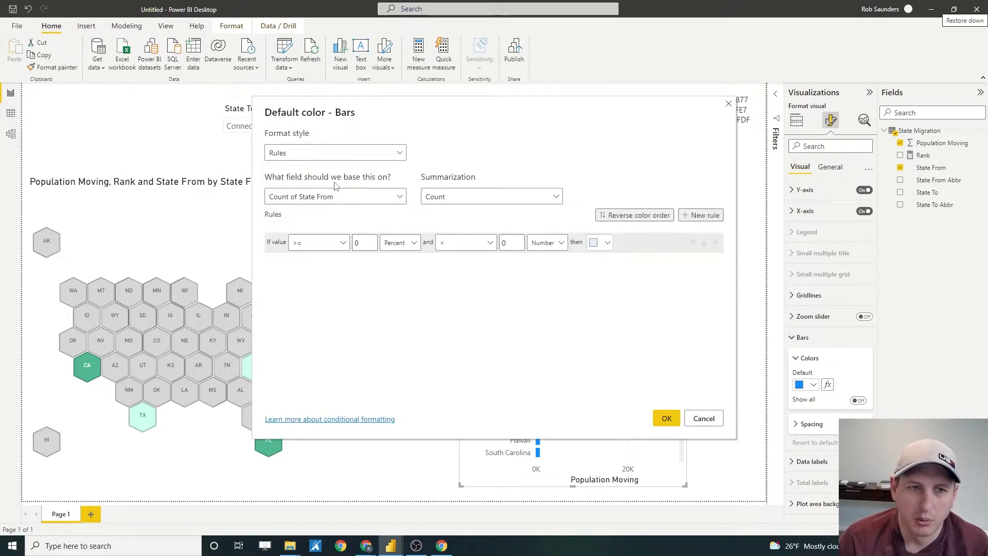
left_click(390, 197)
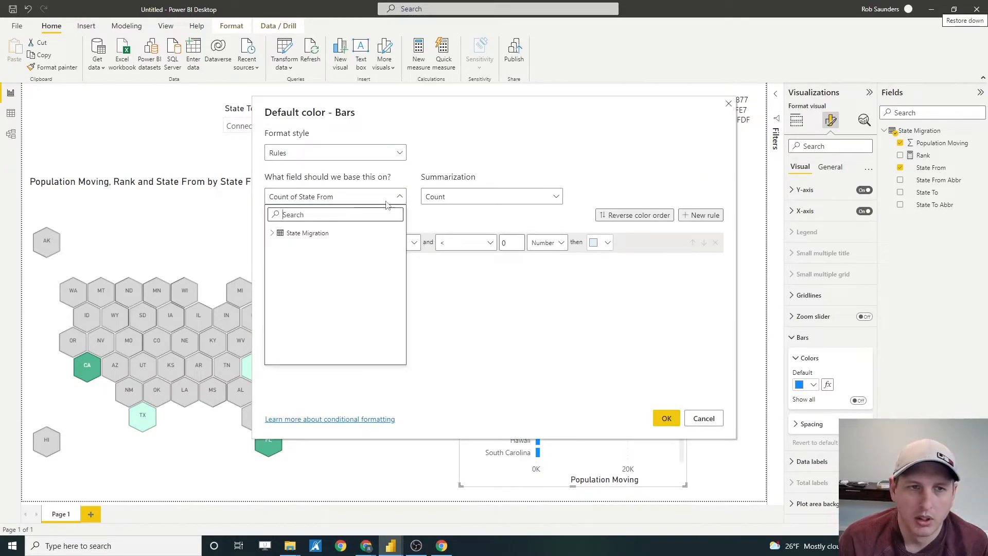
left_click(300, 236)
left_click(306, 258)
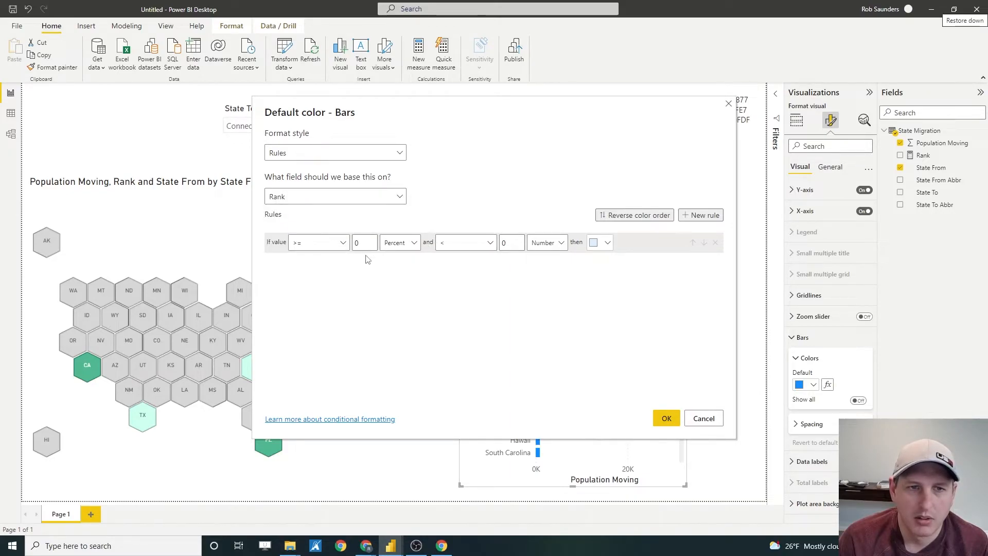
Define the first bar color rule as >= 0 Percent and <= 5 Number with custom color #26A877, and apply it
left_click(488, 242)
left_click(510, 243)
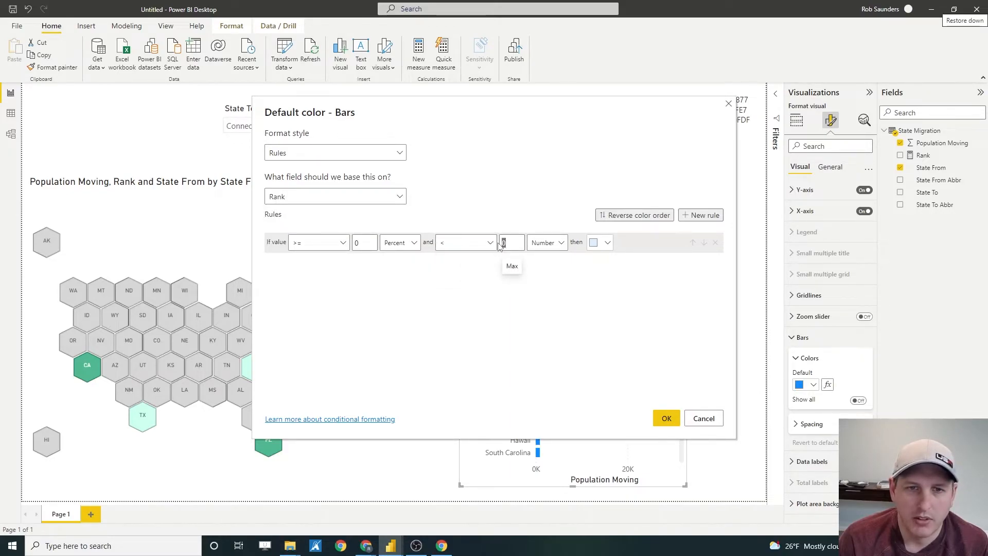
type("5")
left_click(475, 247)
left_click(461, 276)
left_click(607, 245)
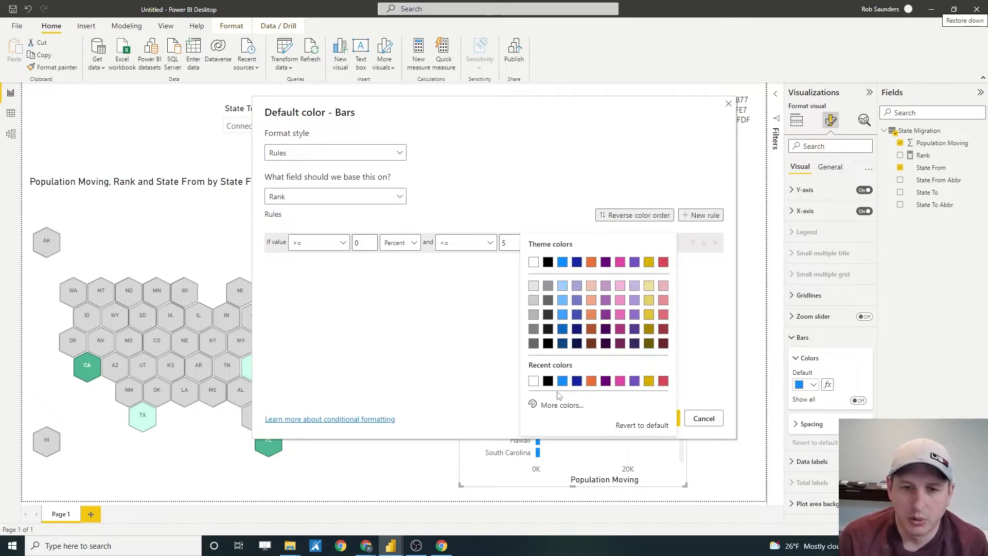
left_click(561, 406)
type("#26A877")
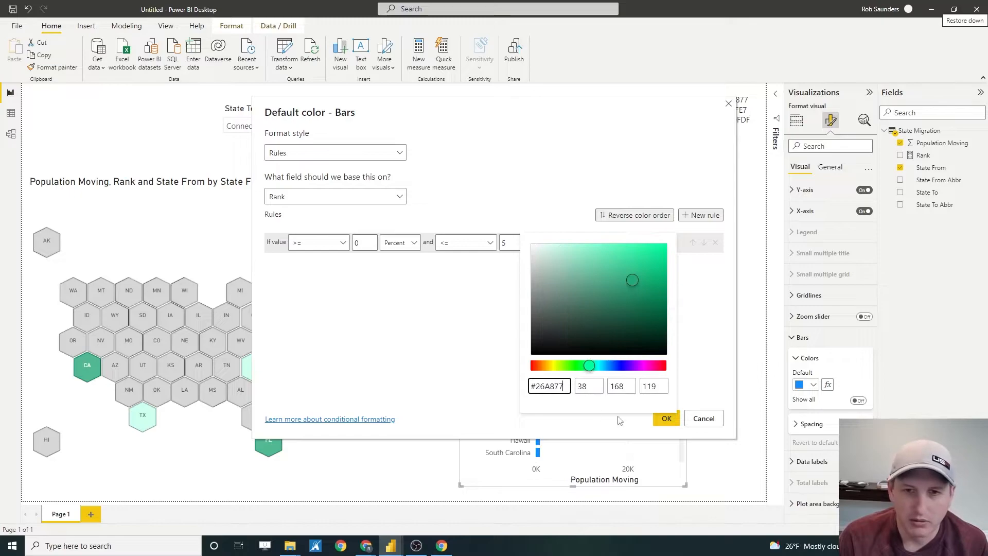
left_click(678, 395)
left_click(666, 418)
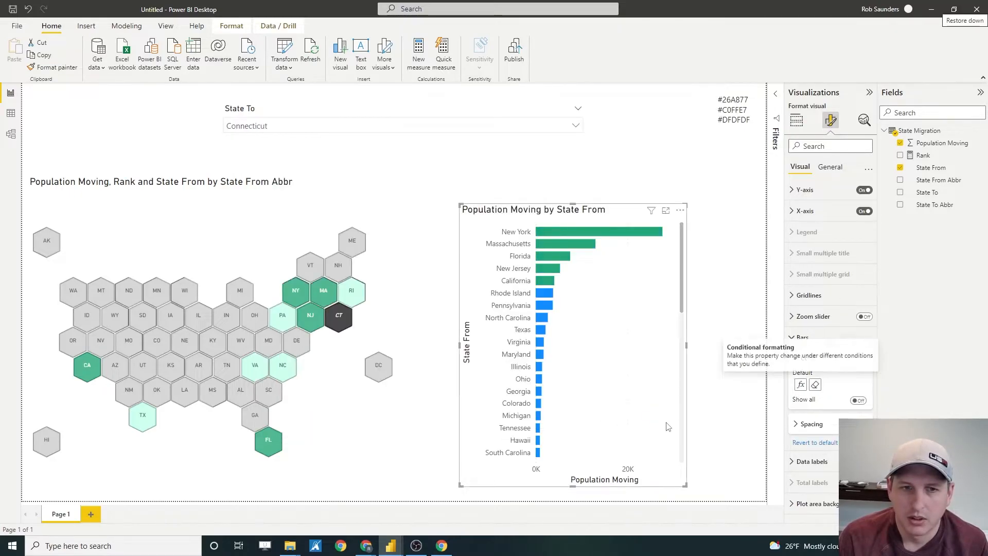
Copy the color code #C0FFE7 from the text box and reopen the bar chart's conditional color rules
left_click(723, 120)
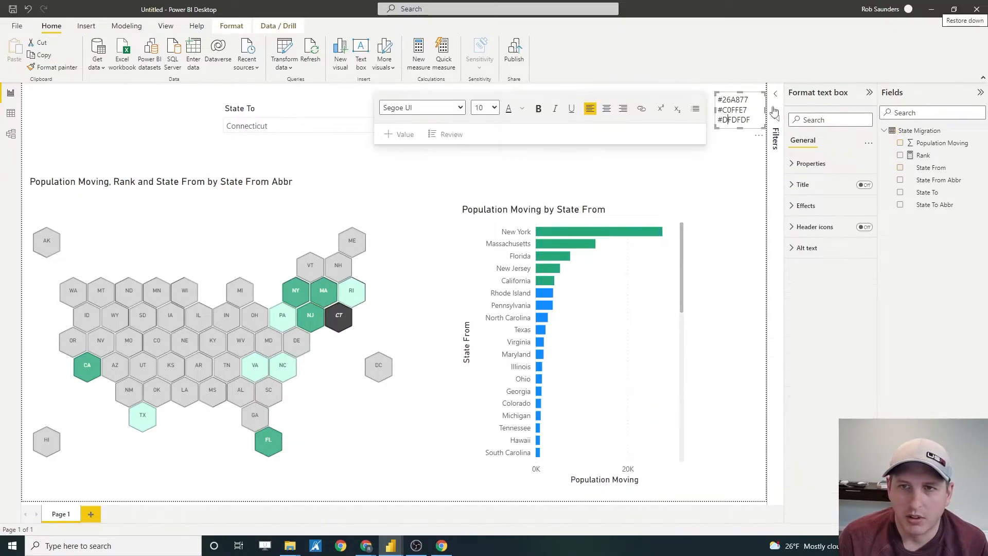
left_click_drag(749, 110, 722, 110)
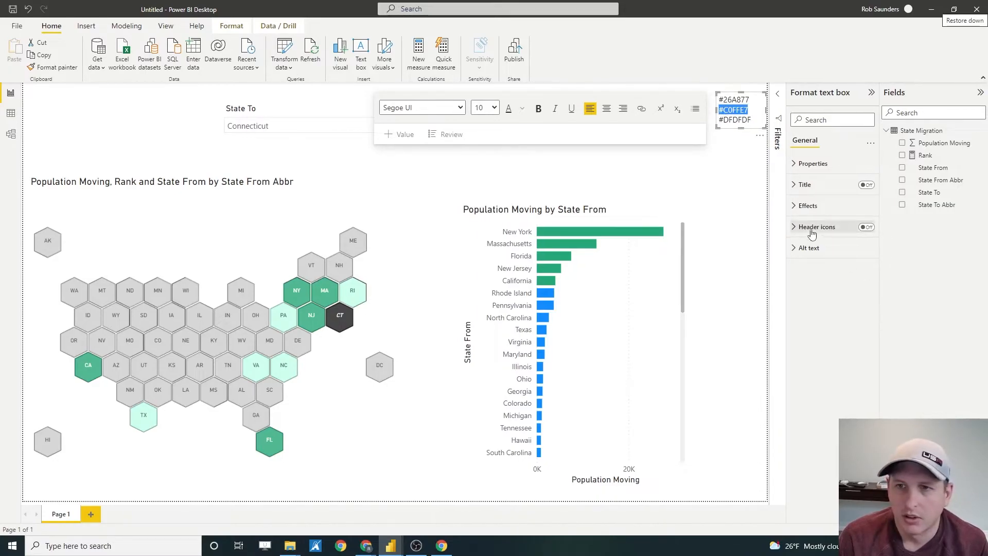
left_click(684, 264)
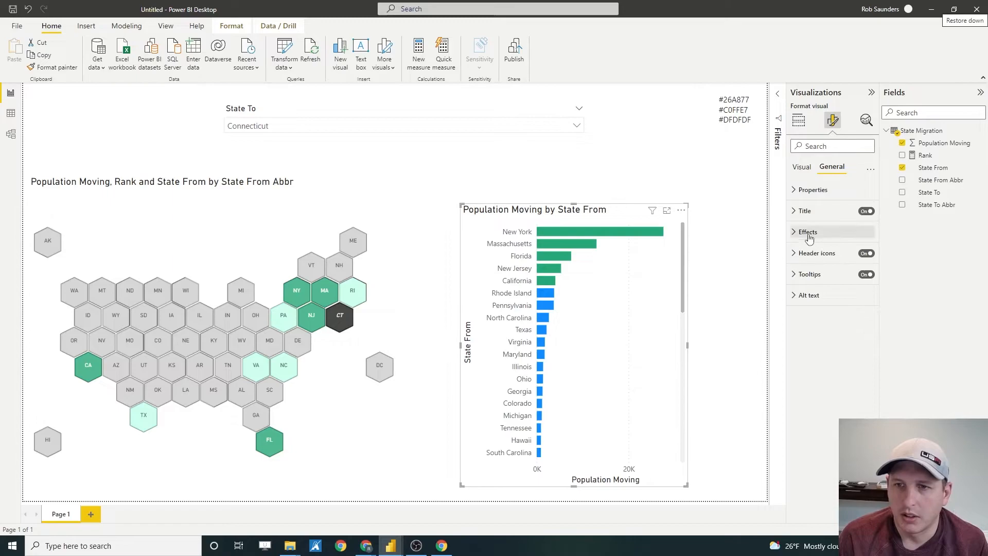
left_click(799, 164)
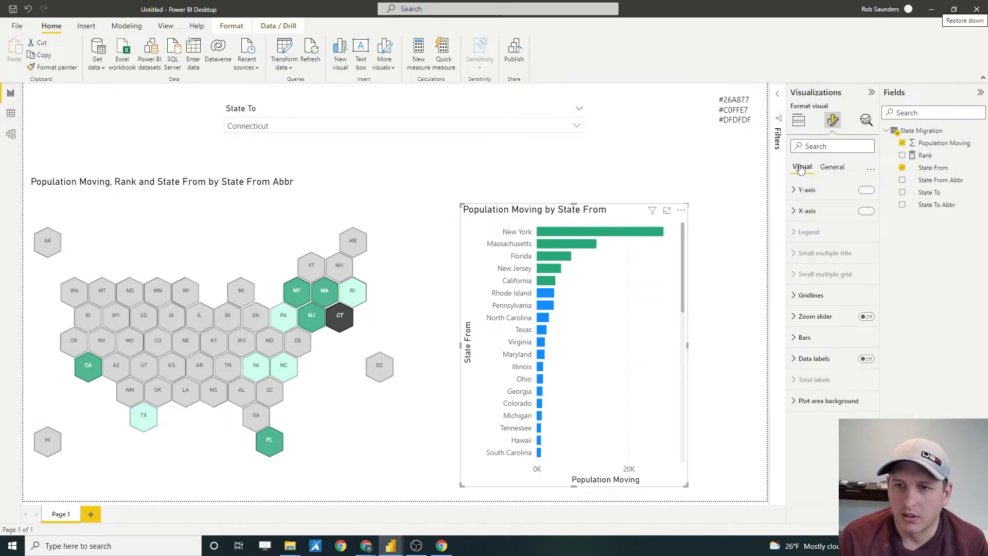
left_click(805, 338)
left_click(803, 384)
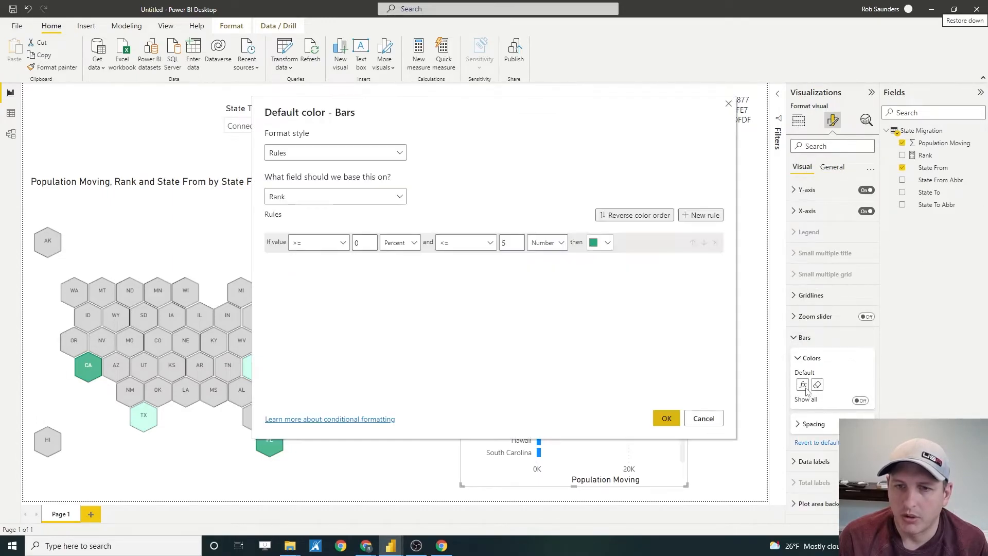
Add a second bar color rule for Rank > 5 Percent and <= 10 Number
left_click(682, 218)
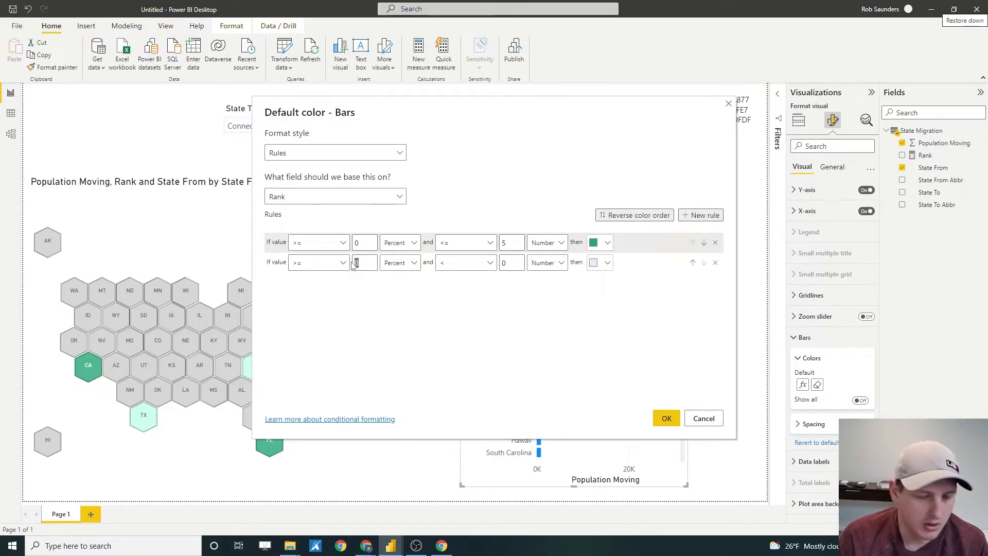
left_click(327, 262)
left_click(297, 281)
double_click(355, 263)
type("5")
left_click(482, 265)
left_click(453, 299)
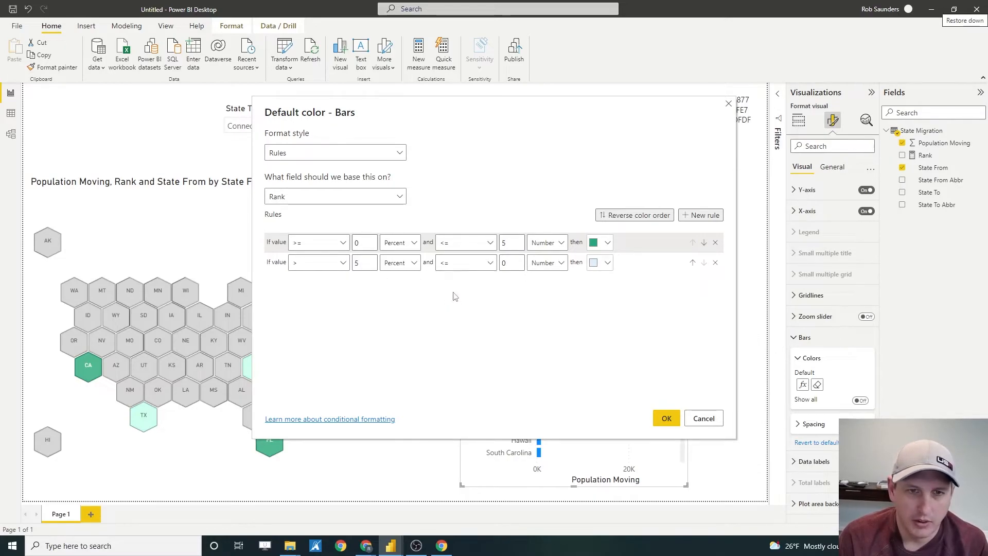
left_click_drag(520, 261, 479, 269)
type("1")
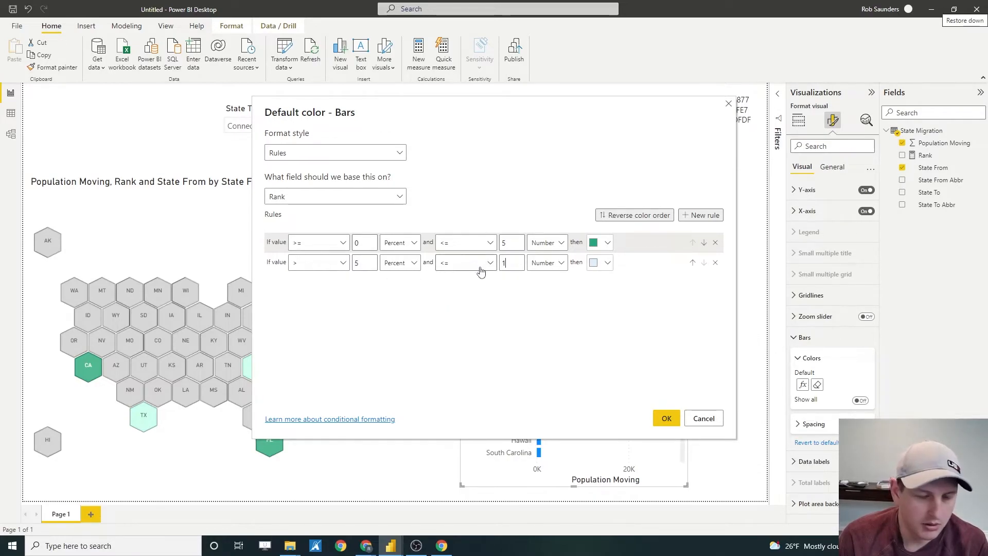
type("0")
Give the second bar color rule the copied custom color #C0FFE7
left_click(602, 262)
left_click(560, 407)
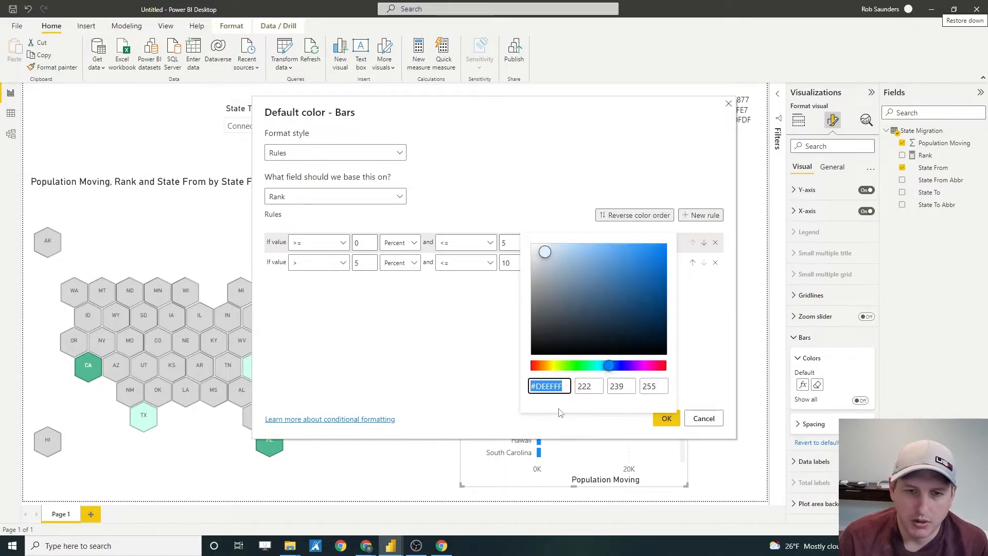
type("#C0FFE7")
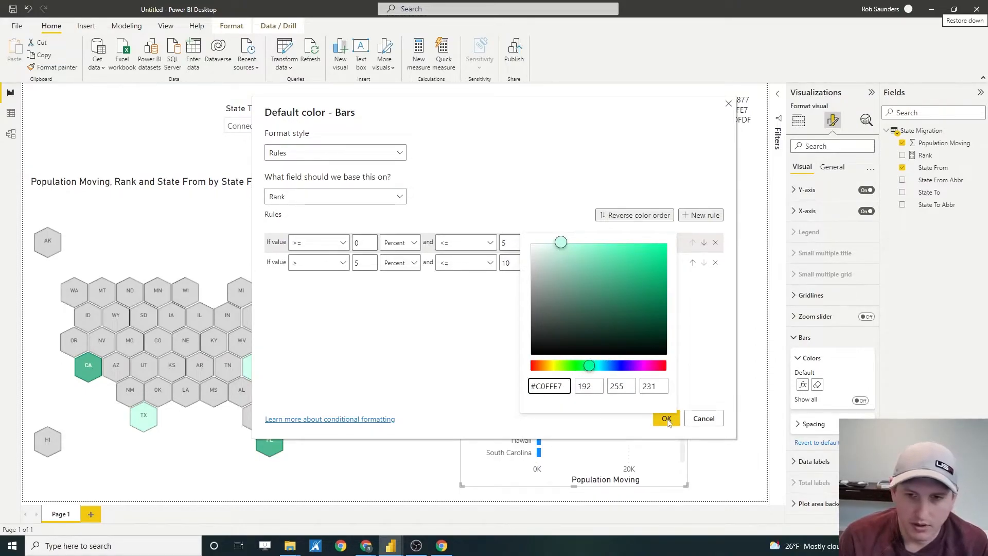
left_click(721, 374)
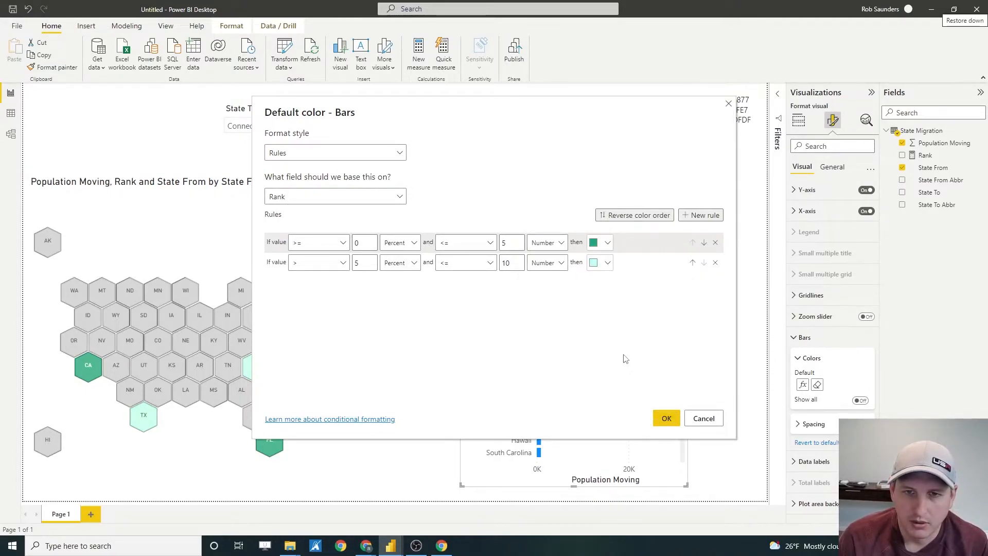
Add a third bar color rule for Rank >= 10 Percent and <= 100 Number
left_click(700, 215)
double_click(363, 283)
type("10")
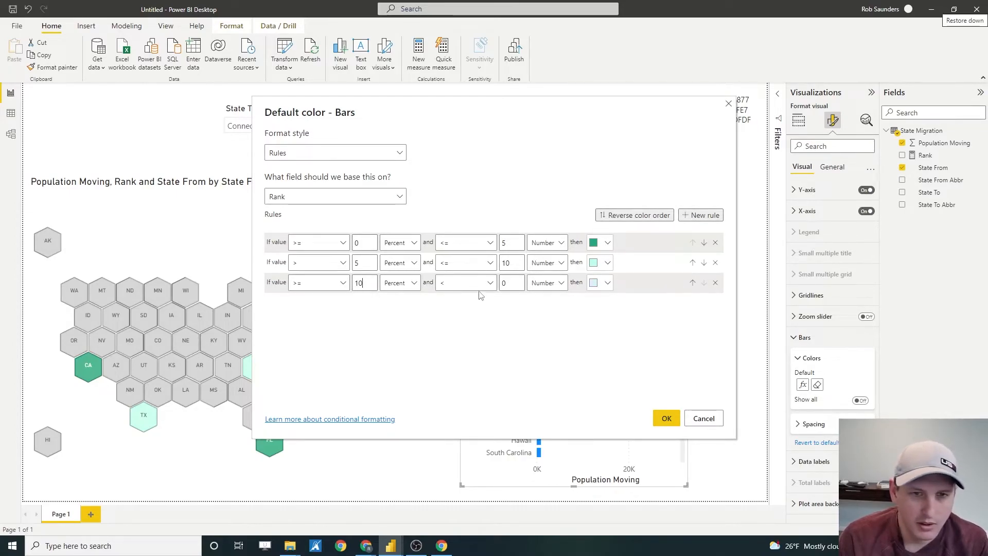
left_click(476, 284)
left_click(469, 318)
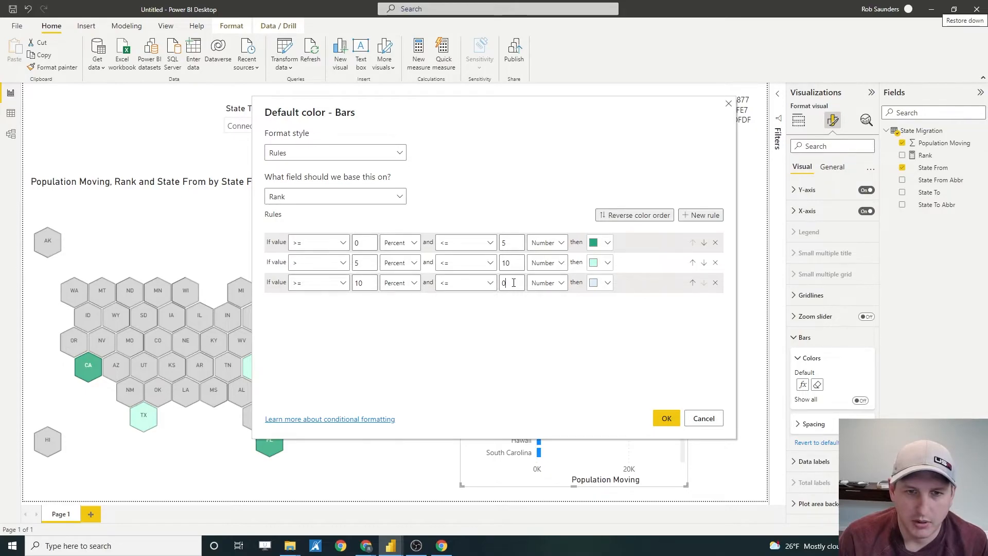
key("Tab")
type("100")
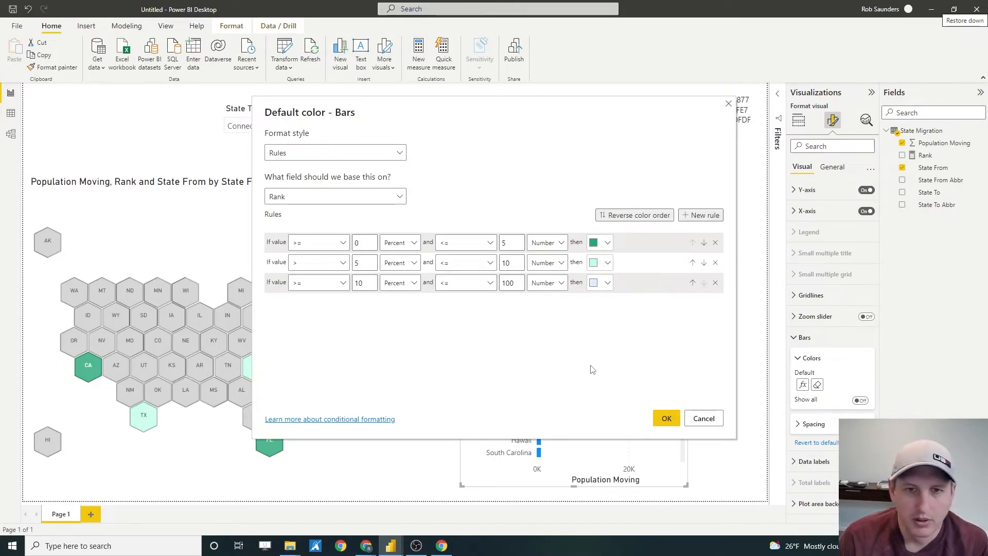
Give the third bar color rule a light gray theme color and apply the rules
left_click(603, 284)
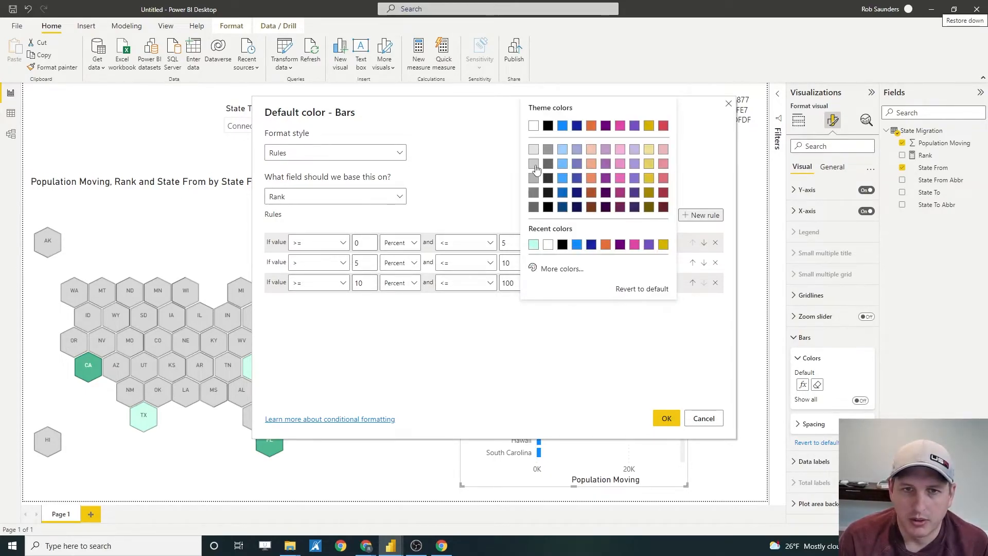
left_click(535, 164)
left_click(668, 418)
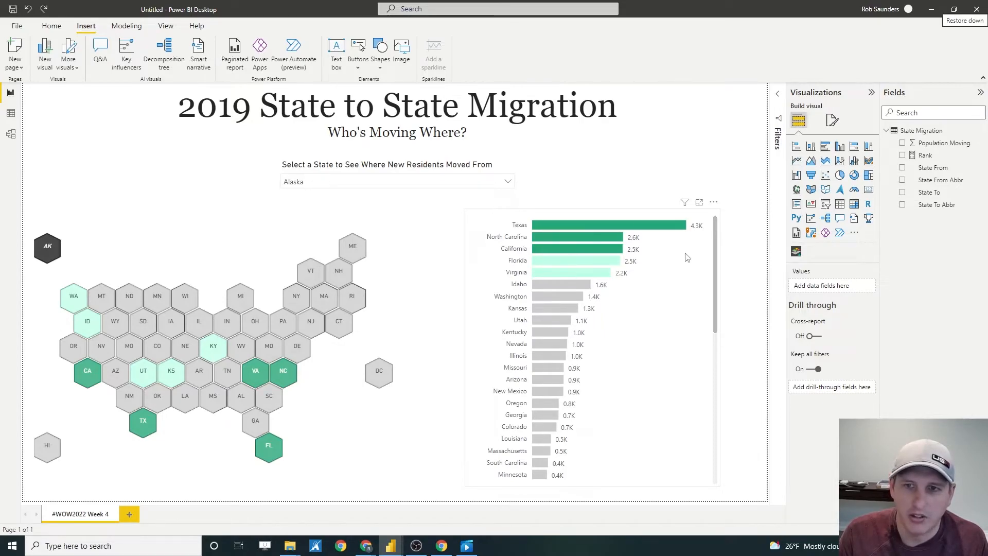
Reopen the bar chart's conditional color rules and set the lower bound type of all three rules to Number
left_click(715, 251)
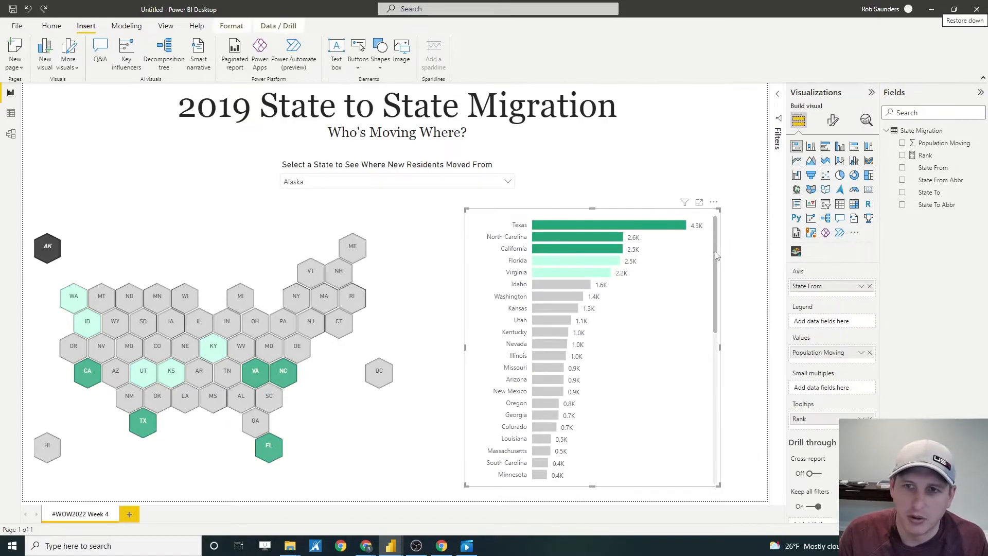
left_click(833, 121)
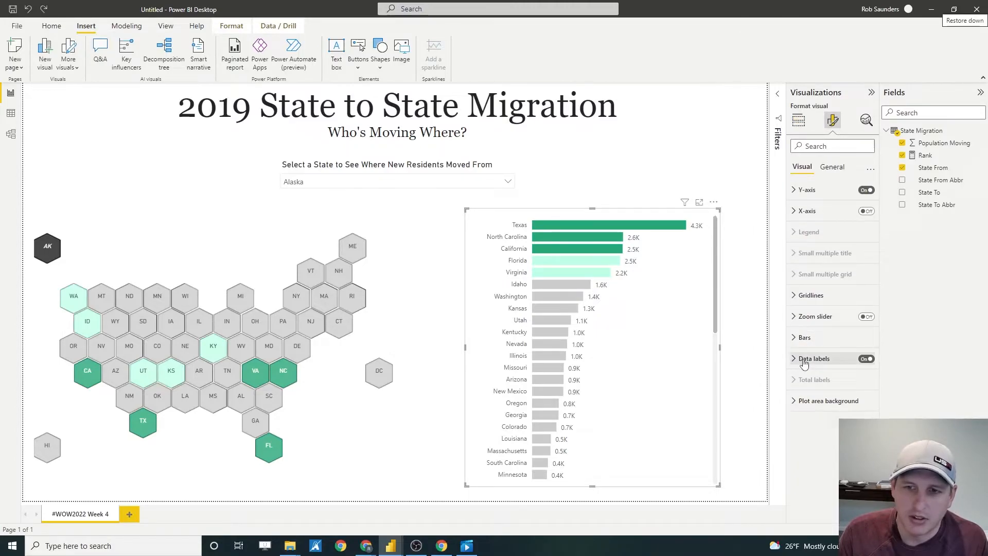
left_click(804, 337)
left_click(802, 385)
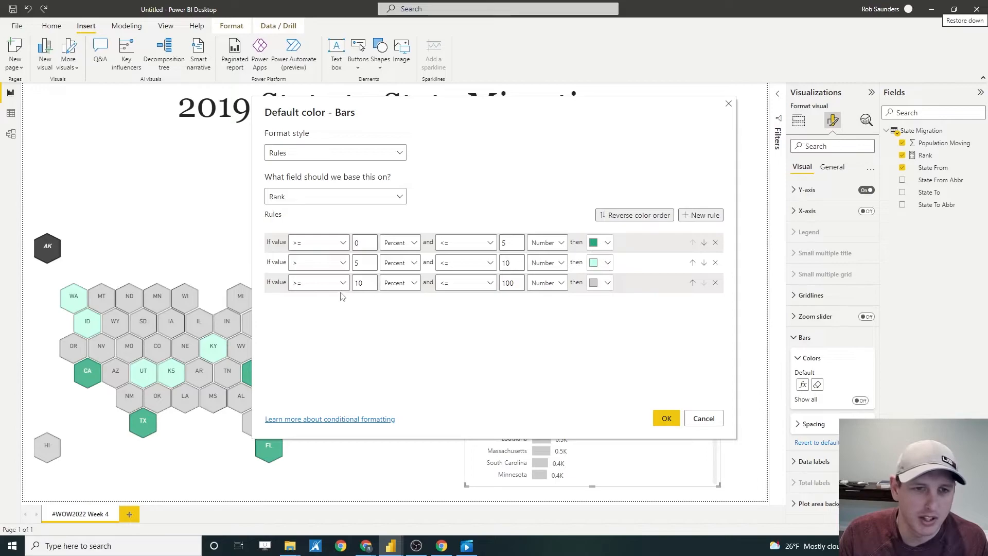
left_click(399, 243)
left_click(401, 263)
left_click(399, 263)
left_click(396, 280)
left_click(399, 282)
left_click(396, 300)
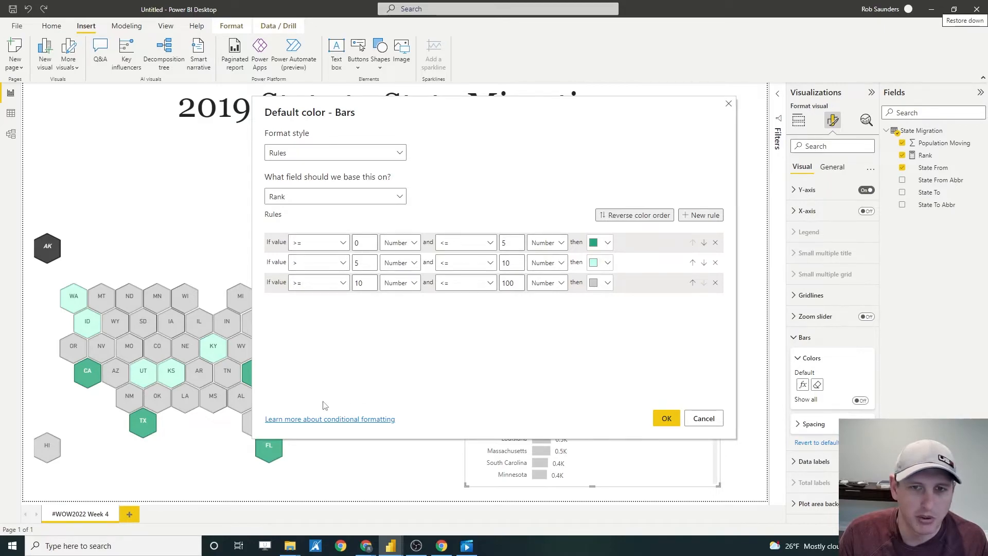
Change the third bar color rule's lower comparison to > and apply the rules
left_click(339, 282)
left_click(335, 303)
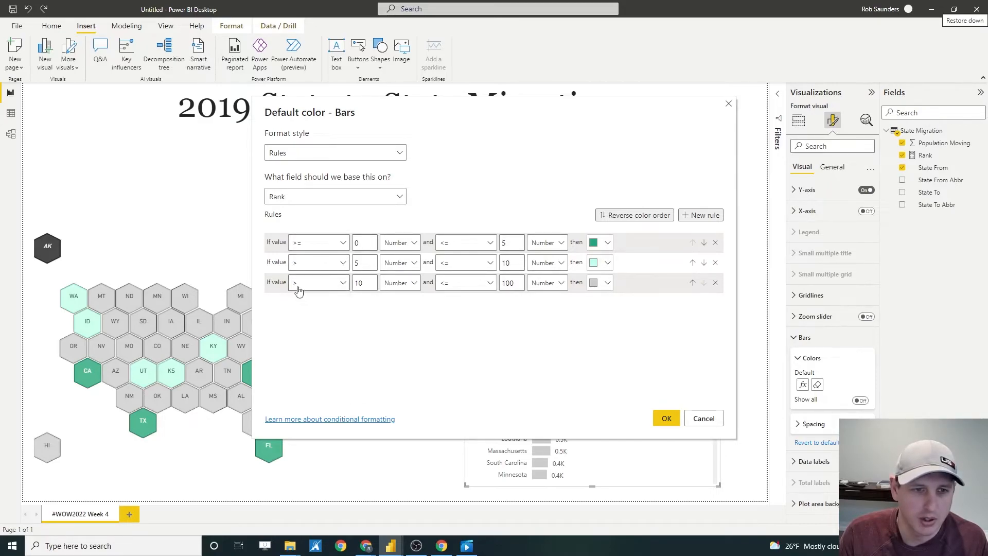
left_click(673, 415)
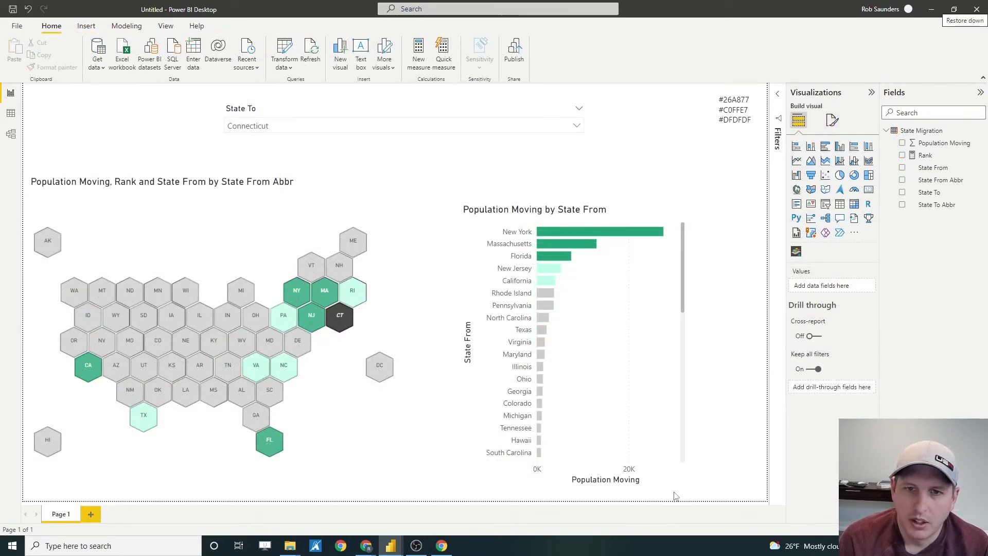
Delete the color code text box and rename the report page as "#WOW2022 Week 4"
left_click(755, 122)
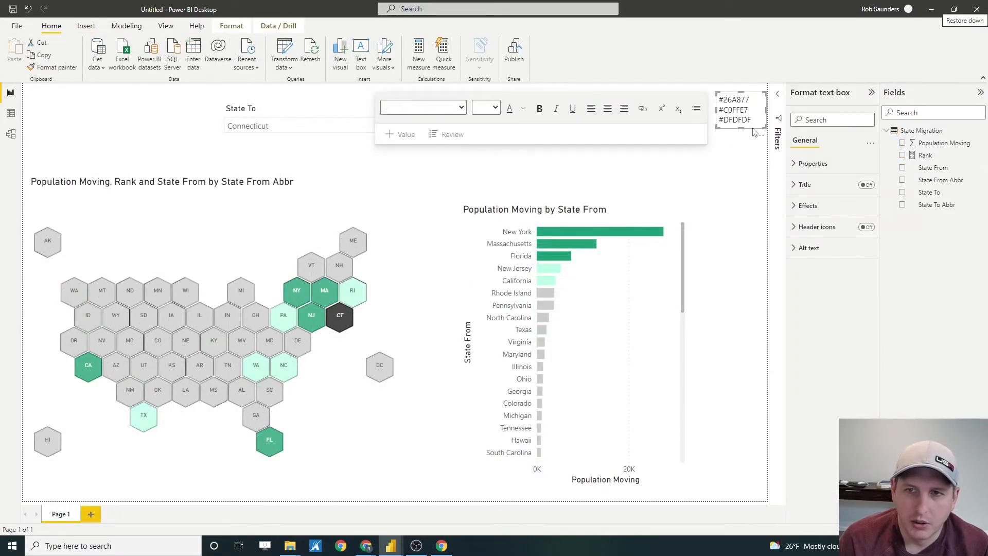
key("Delete")
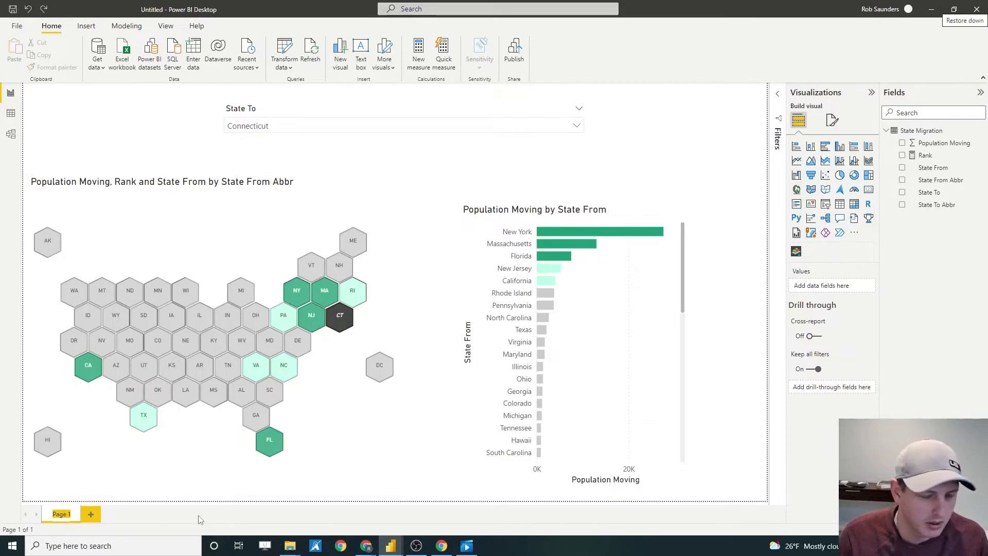
type("wow2022")
type(" Wee")
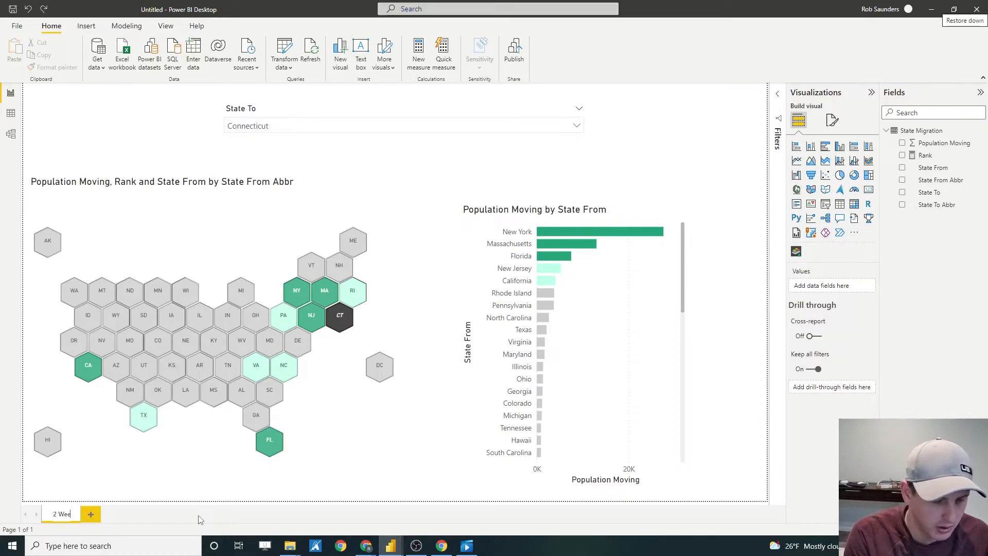
key("Return")
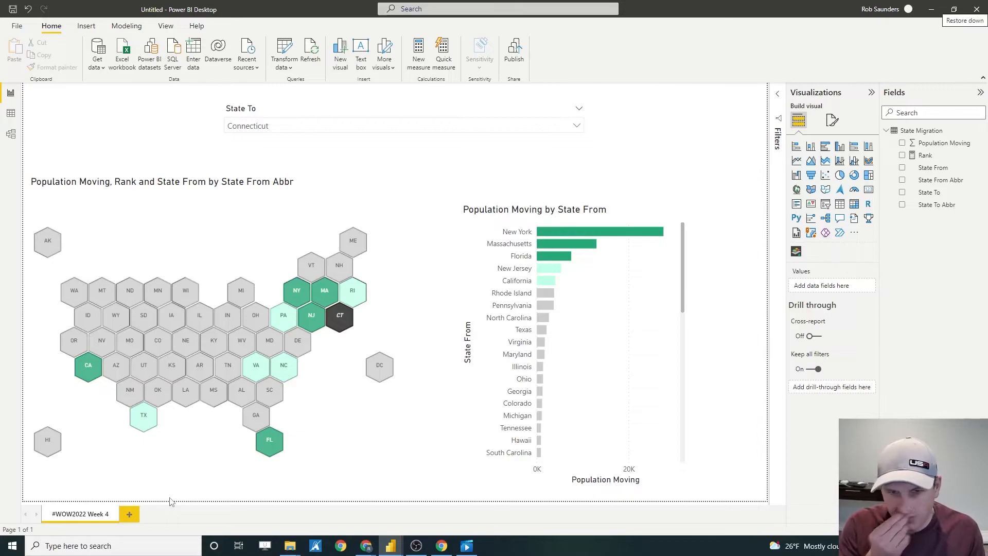
Move the State To slicer down to free the page header, and insert a text box there reduced to a short strip
left_click(335, 110)
left_click_drag(346, 103, 364, 187)
left_click(85, 25)
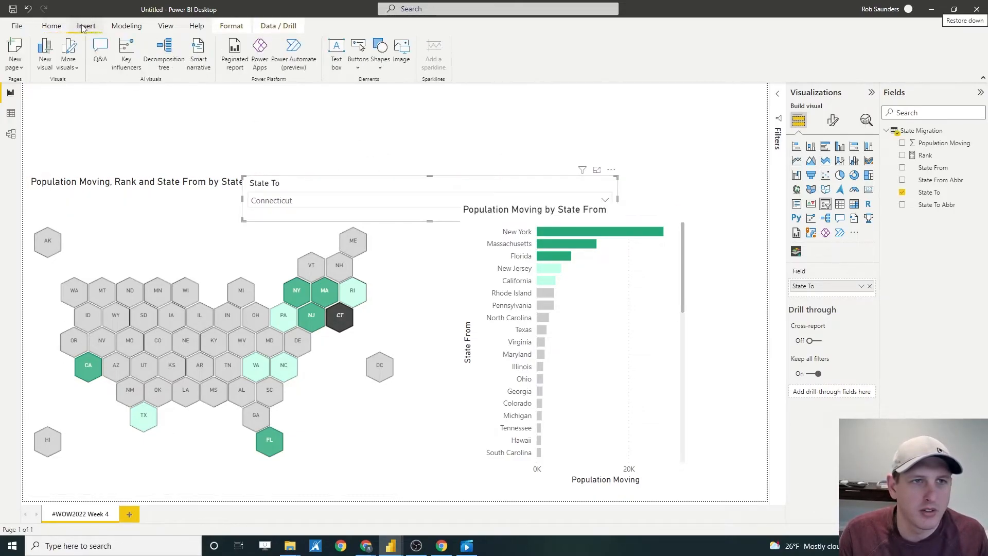
left_click(337, 51)
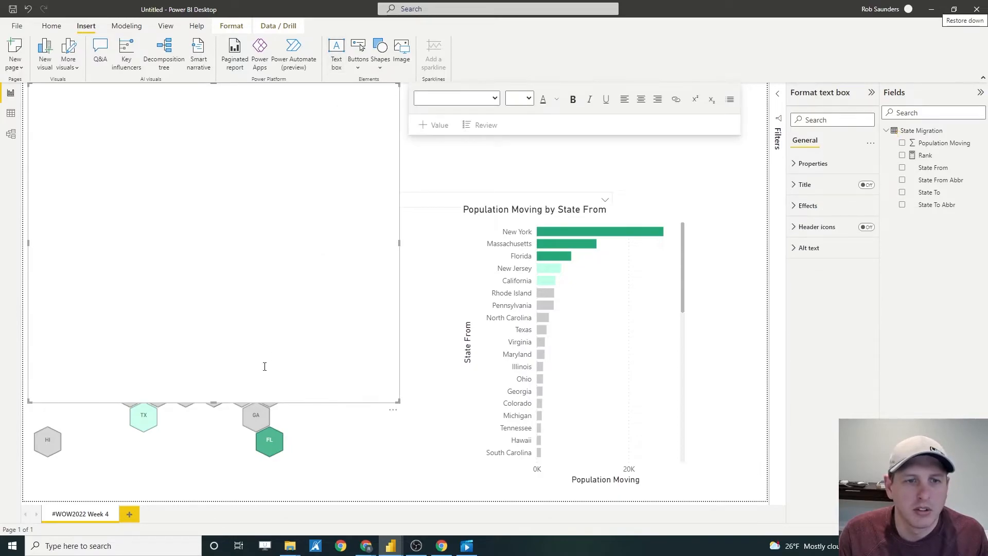
left_click_drag(222, 385, 260, 132)
Enter the title "2019 State to State Migration" in the new text box
left_click(187, 107)
type("20")
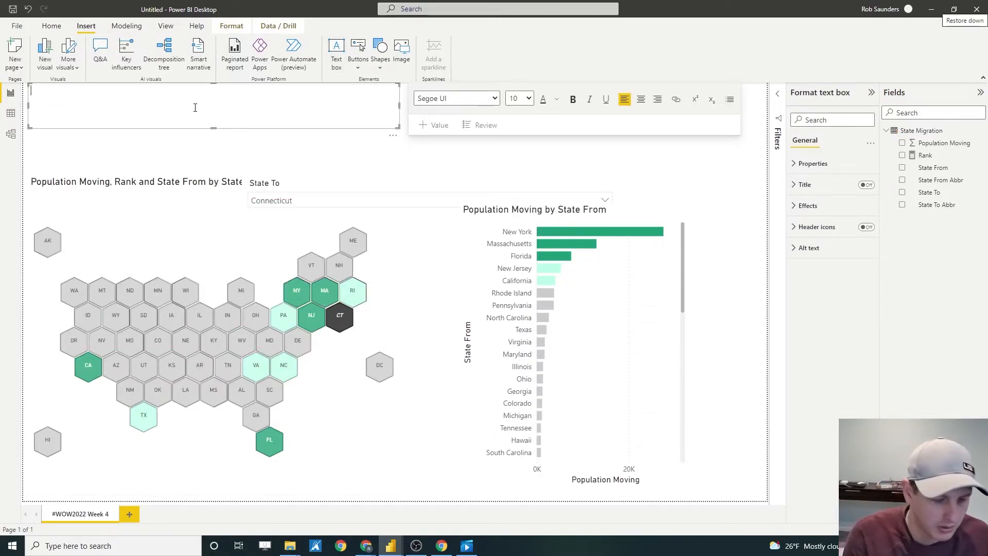
type("19 State Mi")
key("BackSpace")
key("BackSpace")
key("BackSpace")
type("to State Migra")
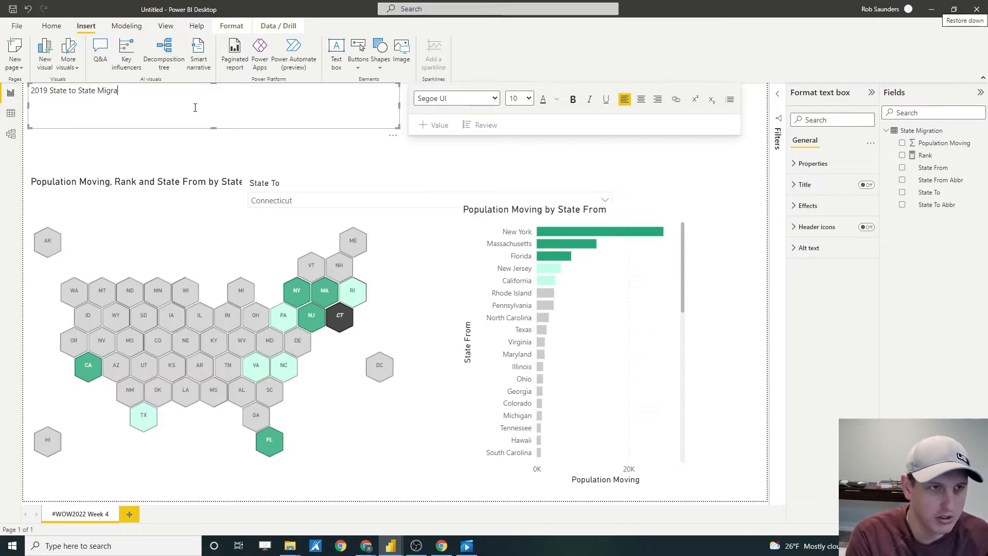
Center the title text and format it in Georgia at size 44
left_click(640, 106)
left_click(529, 99)
left_click(273, 99)
key("ctrl+a")
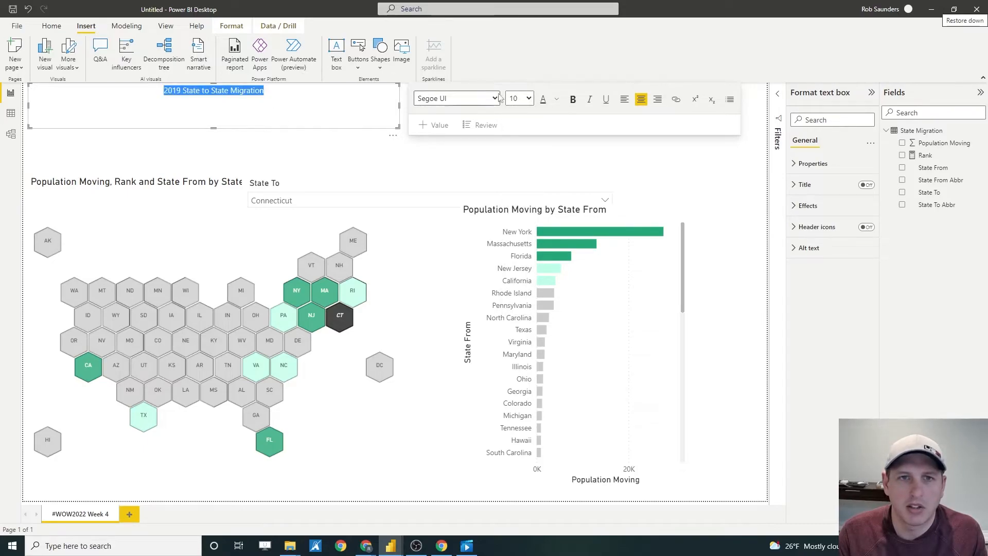
left_click(533, 102)
left_click(311, 94)
key("ctrl+a")
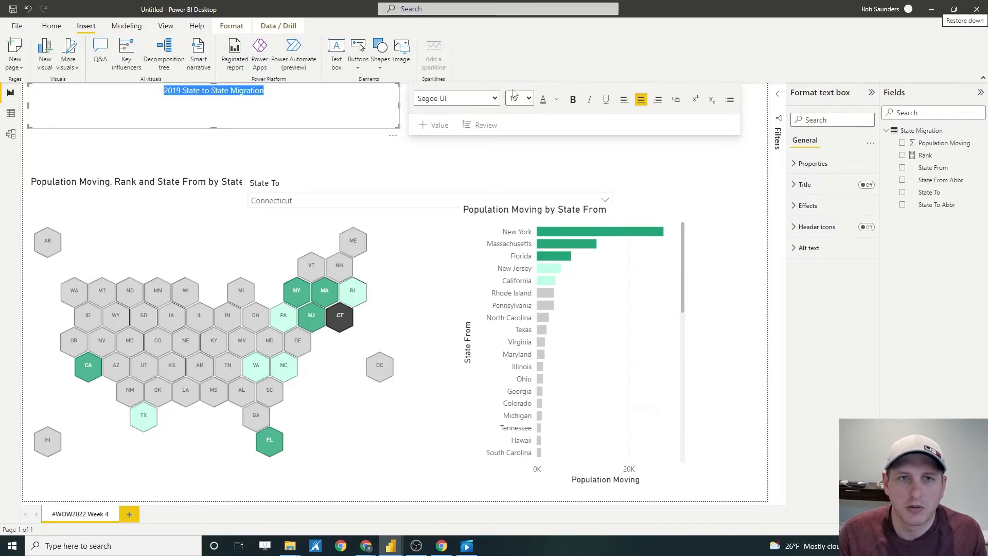
left_click(529, 100)
left_click(522, 236)
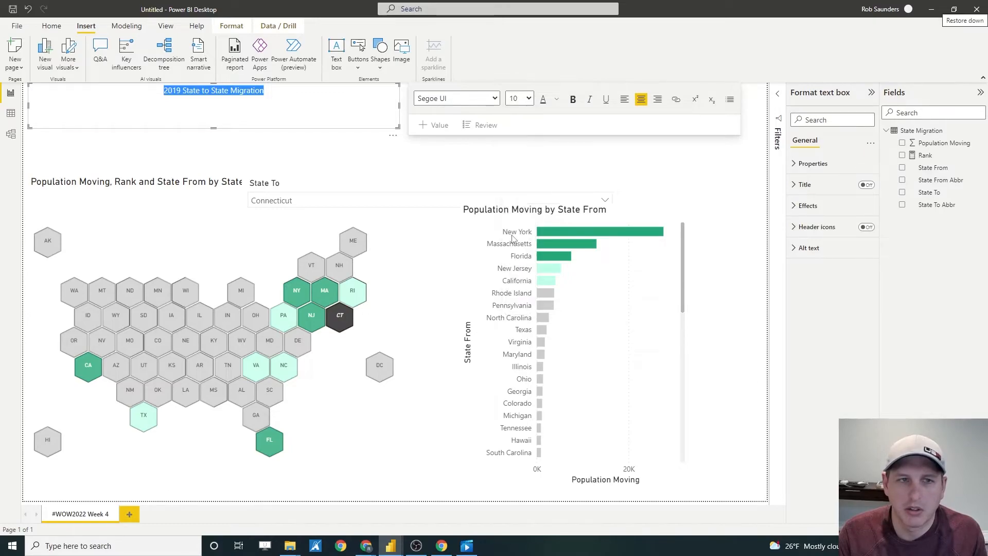
left_click(493, 99)
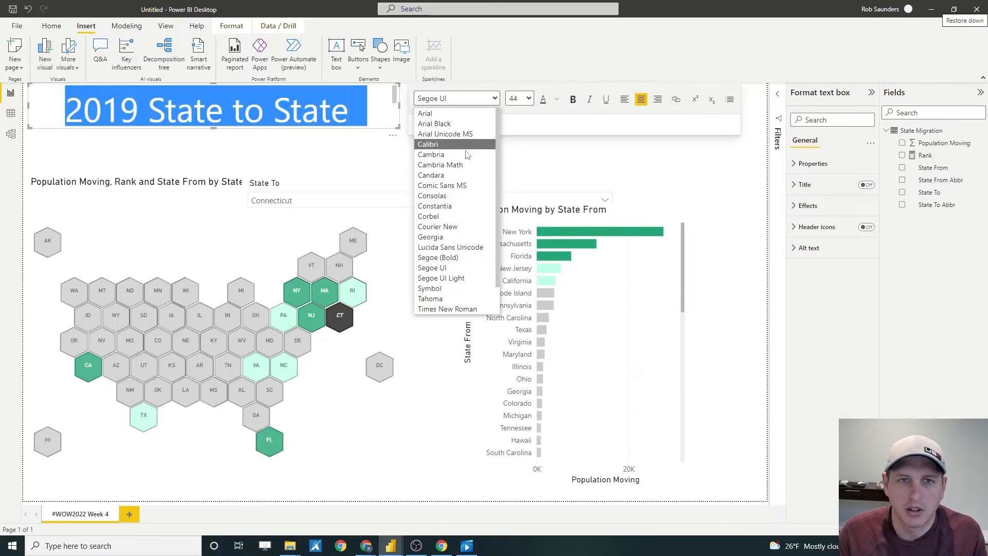
left_click(453, 237)
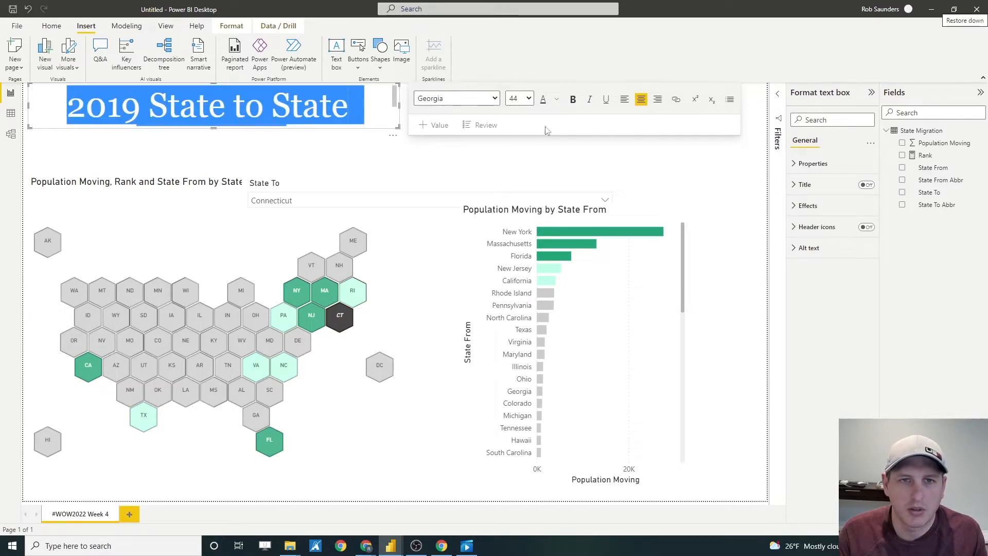
Widen the title text box to span the full page width
left_click(715, 91)
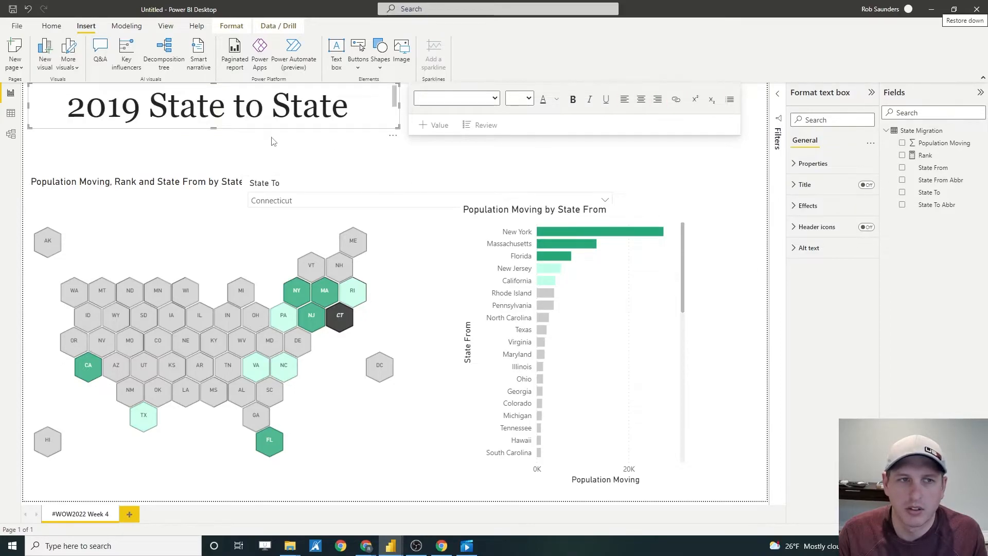
left_click_drag(412, 106, 767, 106)
left_click(509, 108)
double_click(508, 108)
Add a second line reading "Who's Moving Where" beneath the title text
left_click(629, 99)
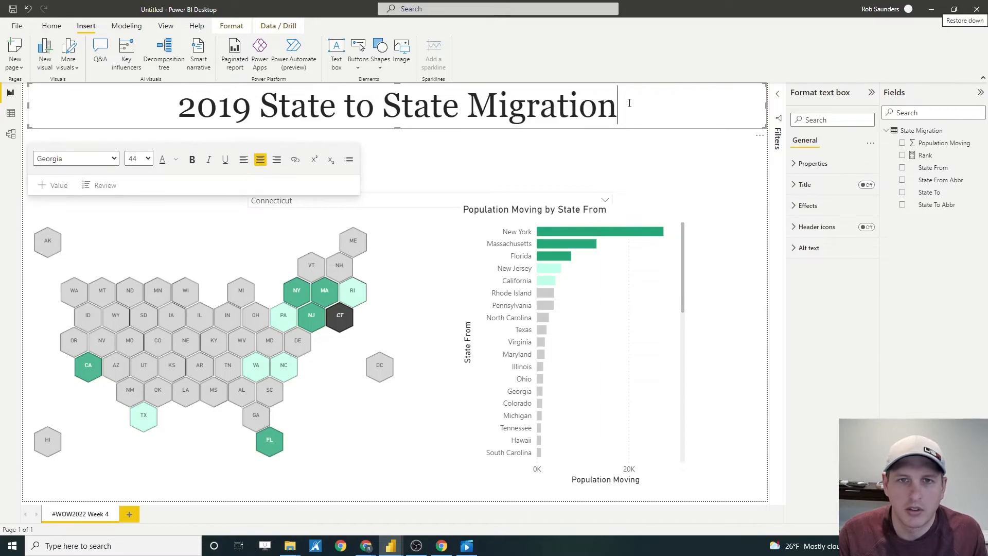
key("Return")
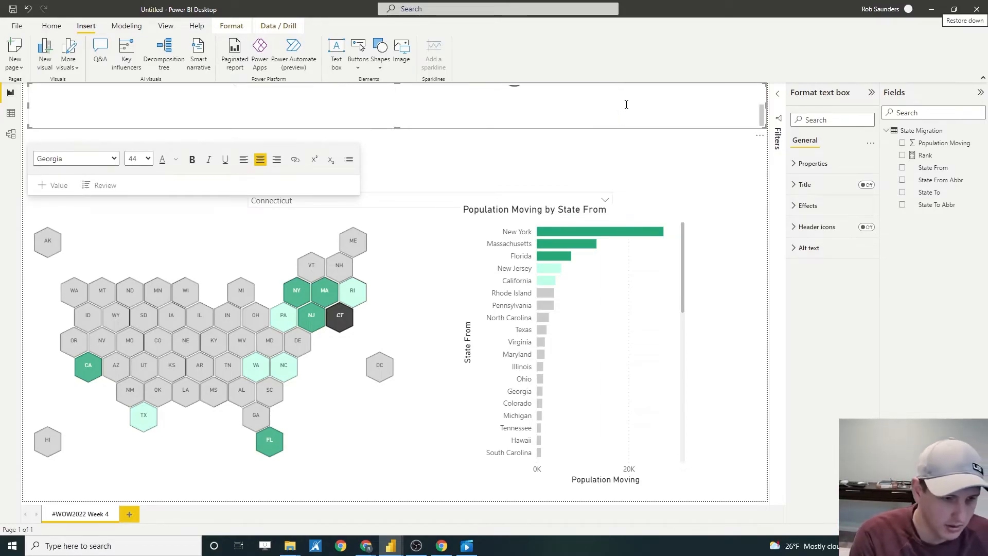
type("Who'")
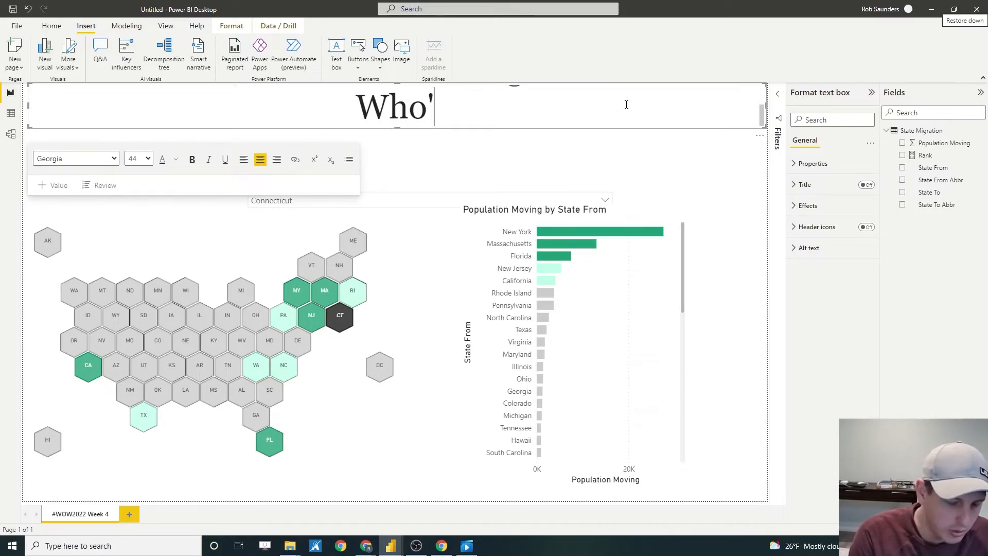
type("s Moving Where")
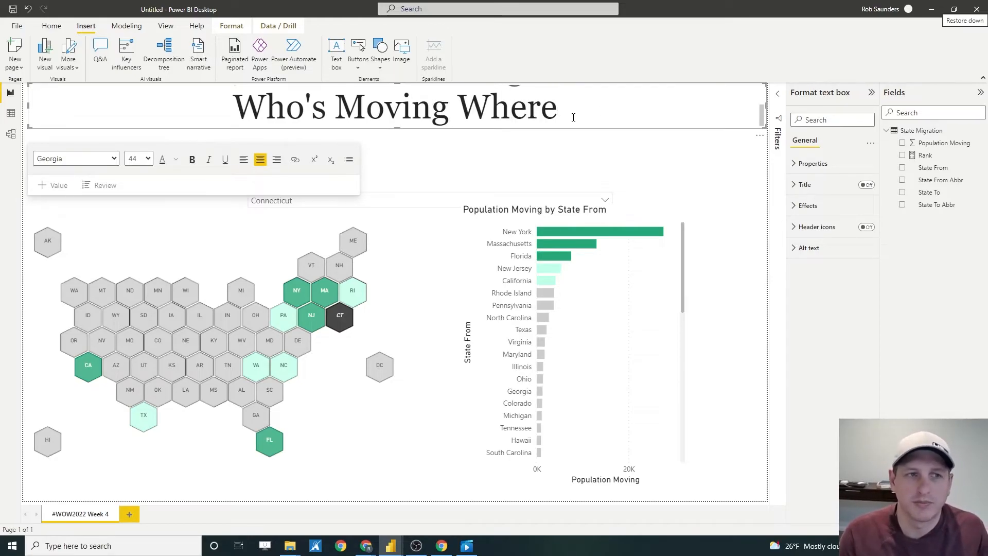
Set the font size of the "Who's Moving Where" line to 18
left_click(474, 107)
triple_click(475, 107)
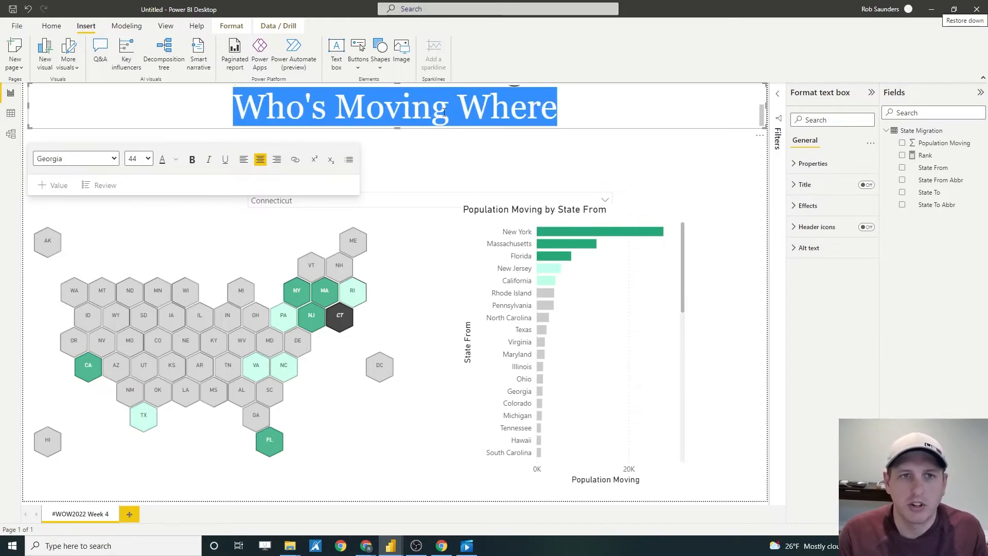
left_click(139, 159)
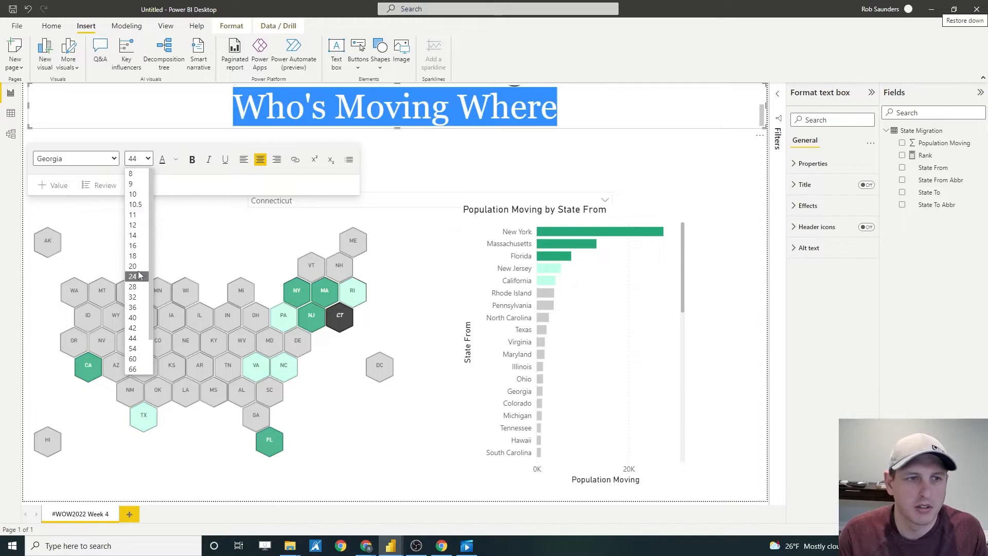
left_click(133, 255)
Heighten the title text box to fit both lines and end the subtitle with a question mark
left_click_drag(398, 127, 399, 143)
left_click(534, 125)
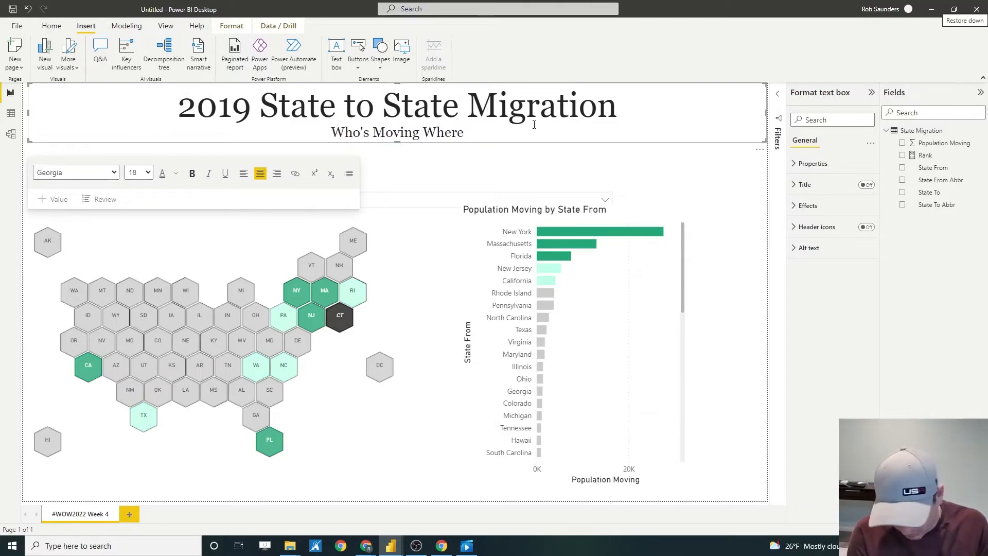
type("?")
left_click(611, 176)
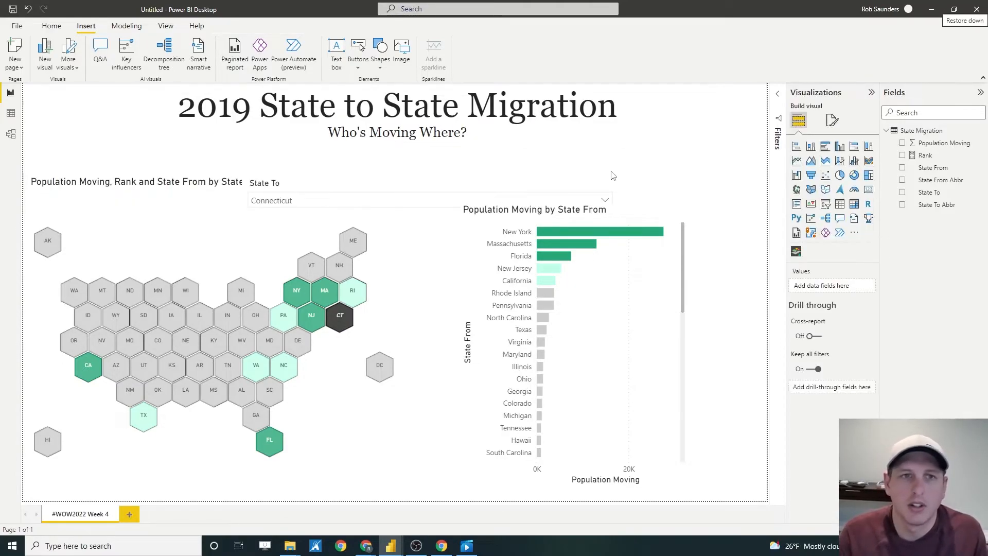
Place a narrowed State To slicer just beneath the subtitle and move the hex map down below it
left_click_drag(383, 182, 368, 158)
left_click_drag(603, 174, 519, 175)
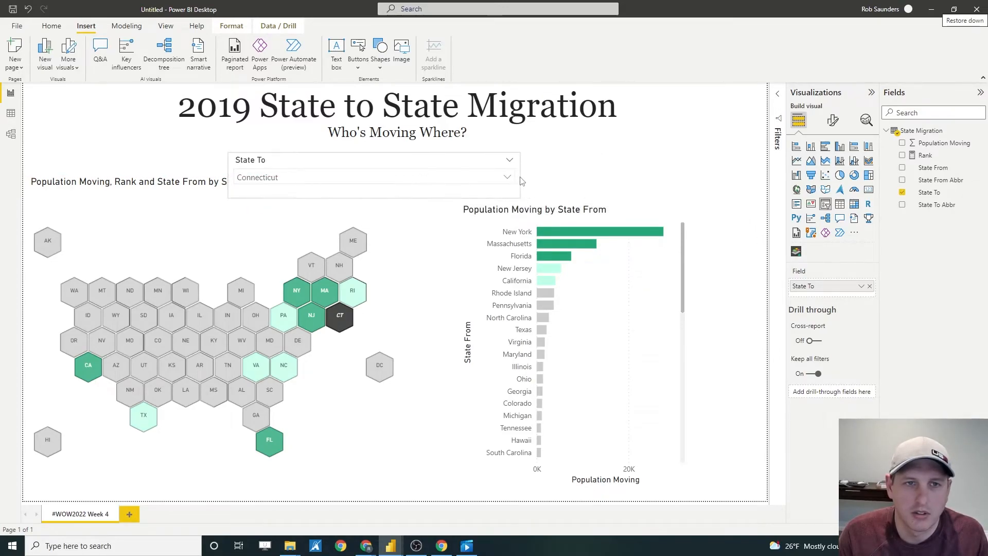
left_click(210, 183)
left_click_drag(214, 176, 214, 217)
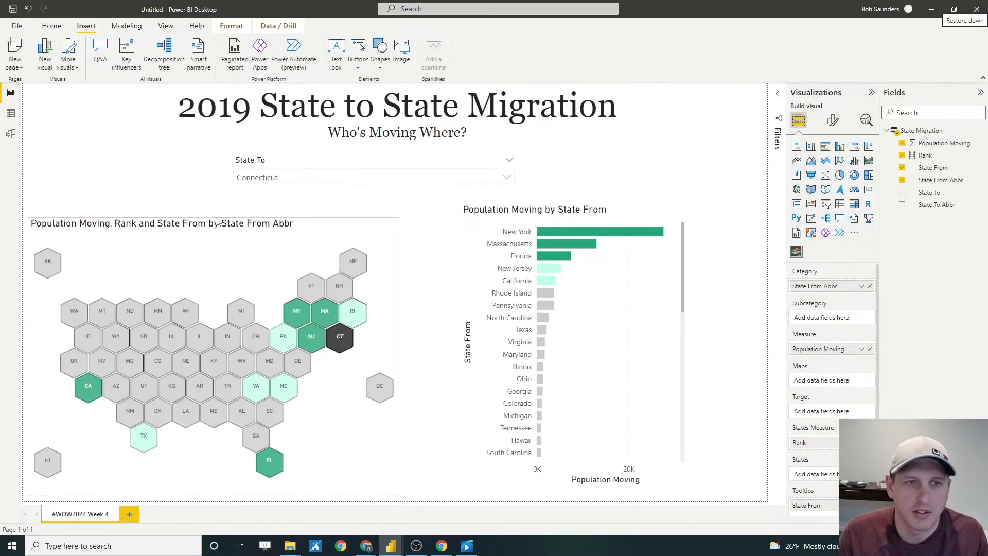
Change the State To slicer's header text to "Select a State to See Where New Residents Moved From"
left_click(367, 166)
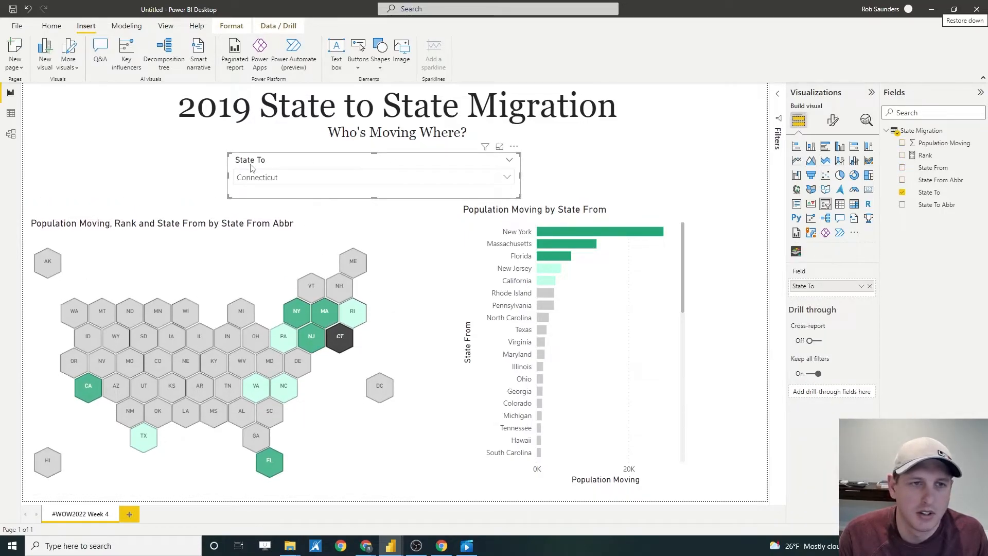
left_click(833, 120)
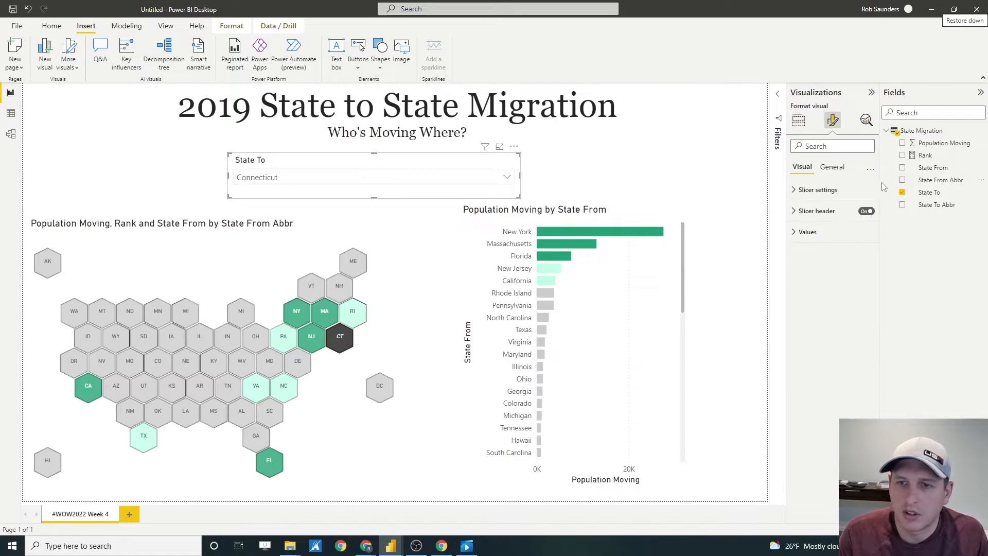
left_click(809, 213)
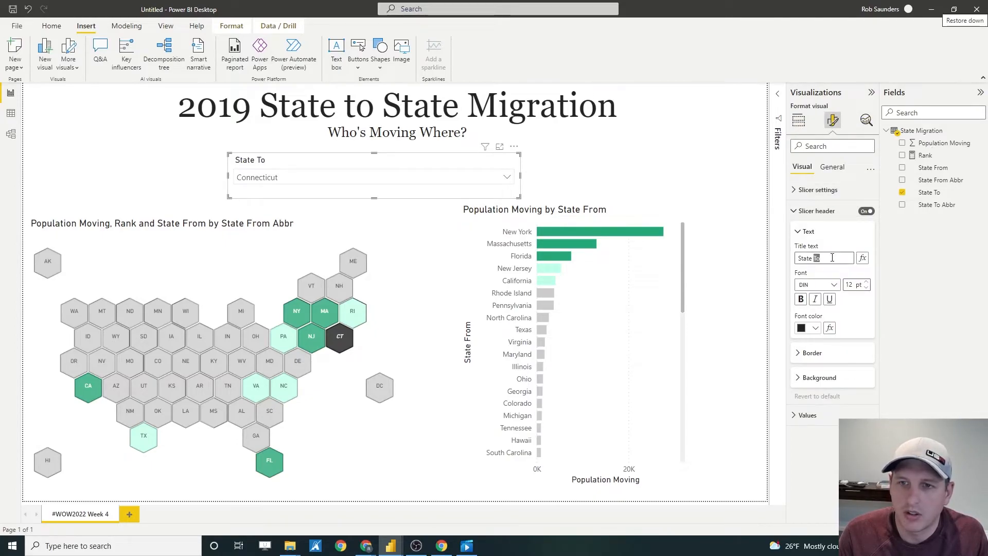
type("Select as")
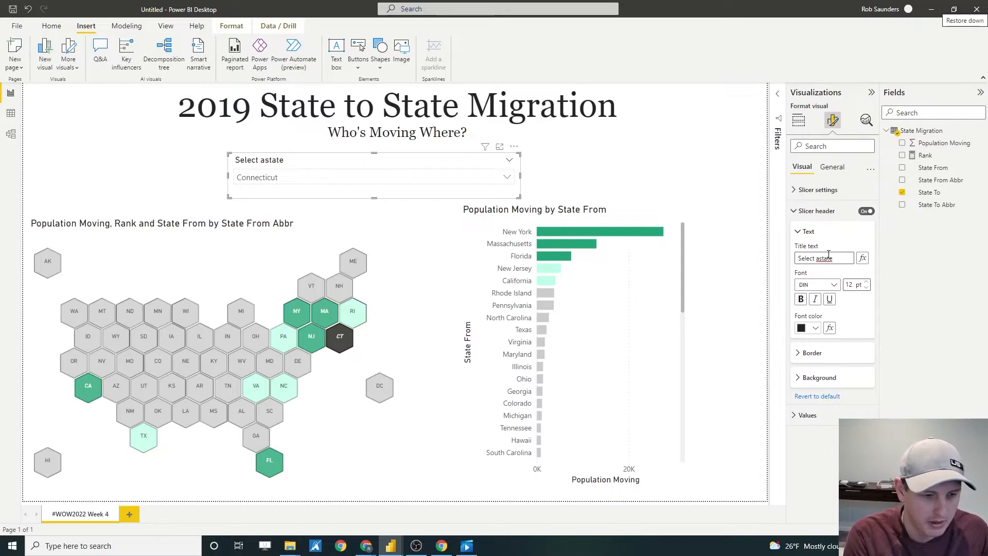
type("e")
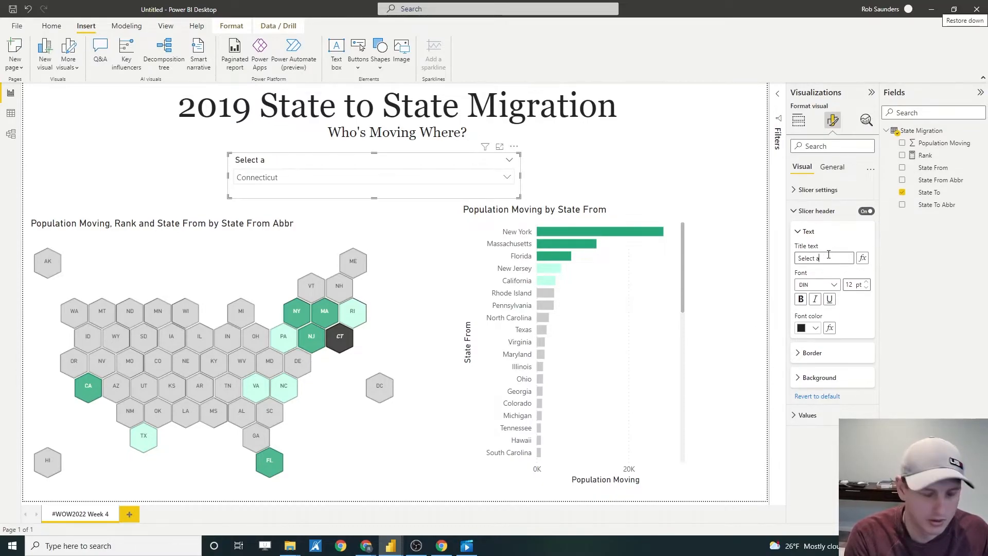
type(" Where")
key("Return")
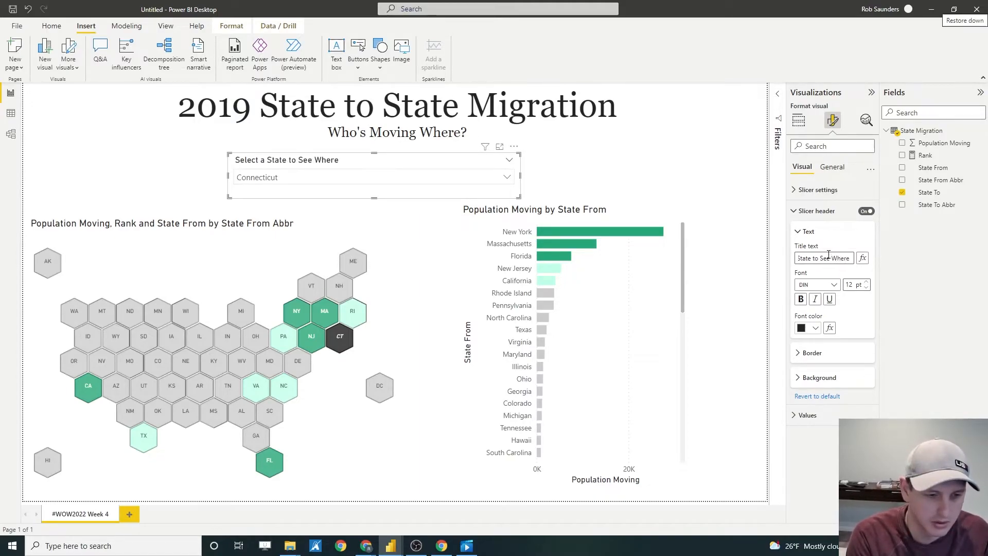
type("New Residents Moved From")
key("Return")
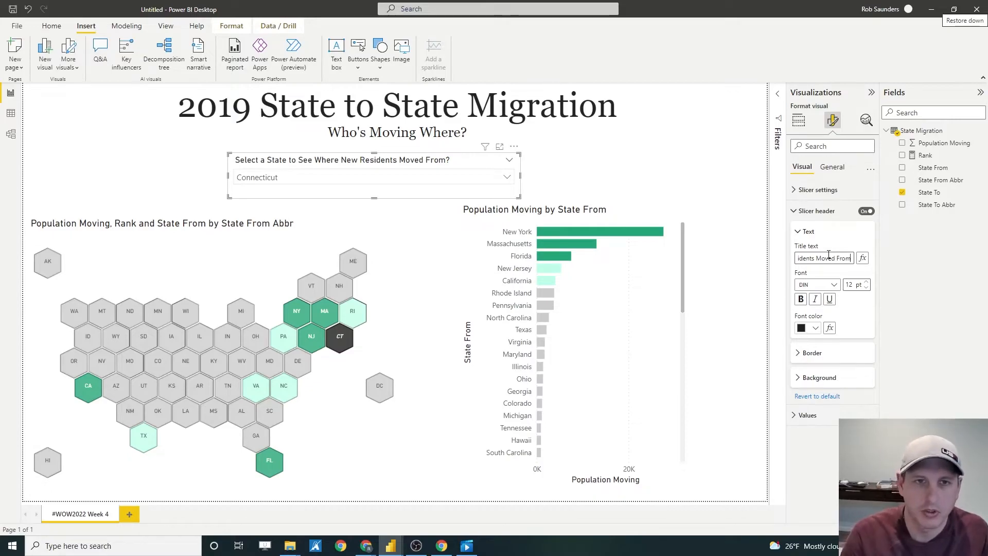
Narrow the slicer to fit its header text and center it beneath the "Who's Moving Where?" subtitle
left_click_drag(521, 177, 469, 184)
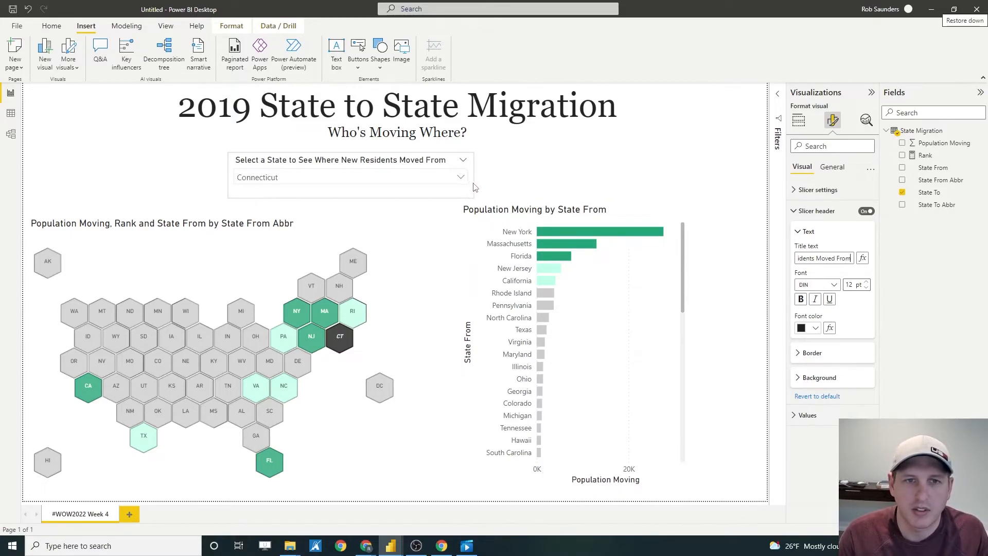
left_click_drag(384, 160, 446, 160)
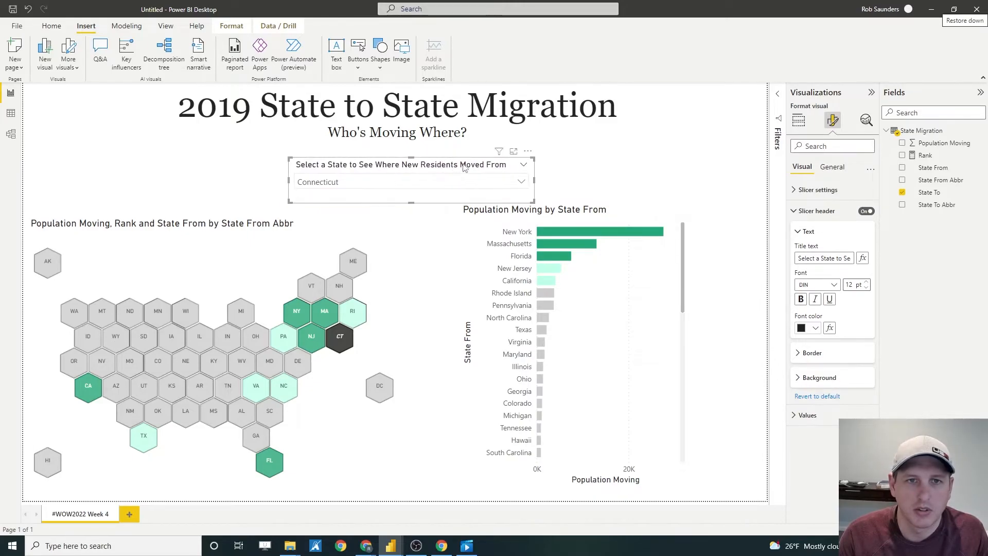
left_click(603, 162)
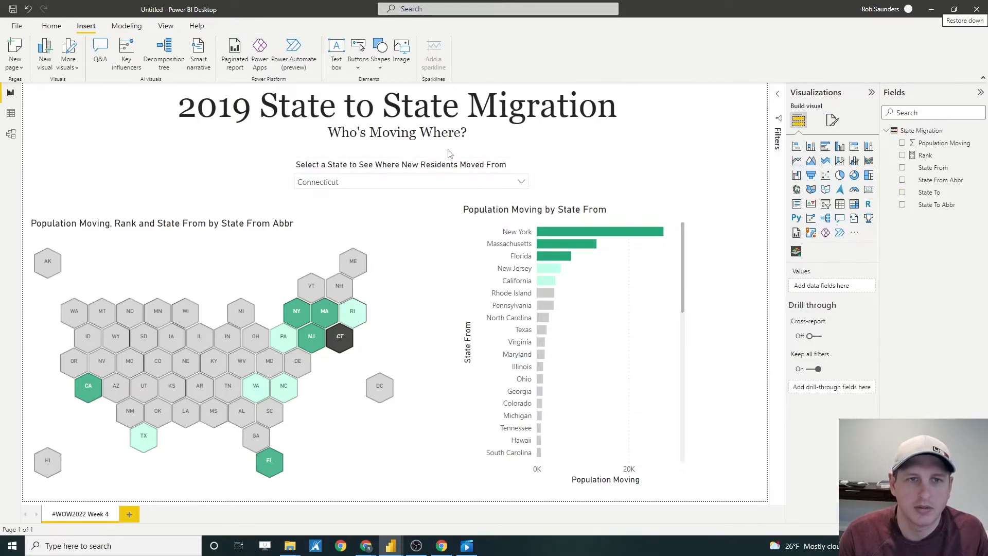
left_click_drag(449, 161, 440, 164)
left_click(391, 198)
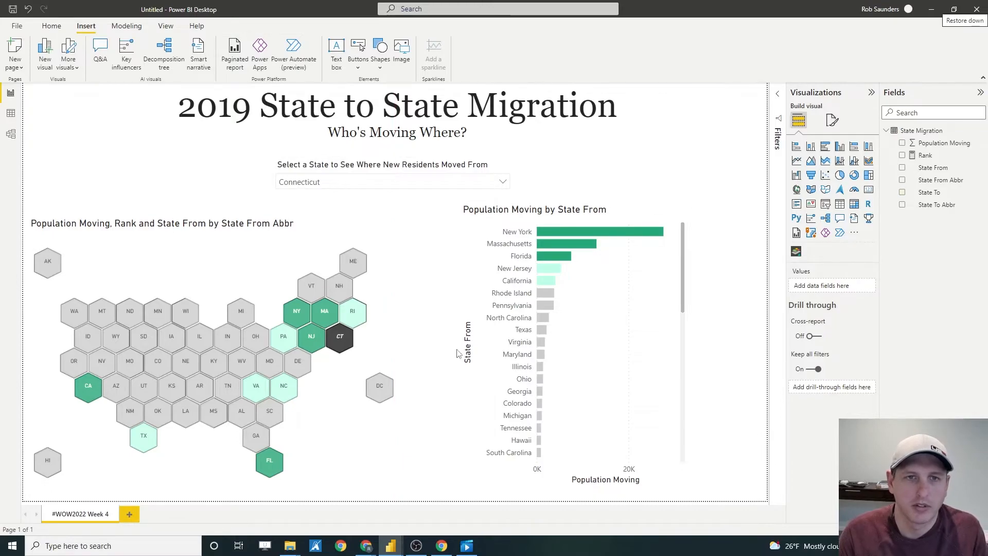
Try a 10 pt header font on a narrower slicer, and return the header font to 12 pt
left_click(343, 233)
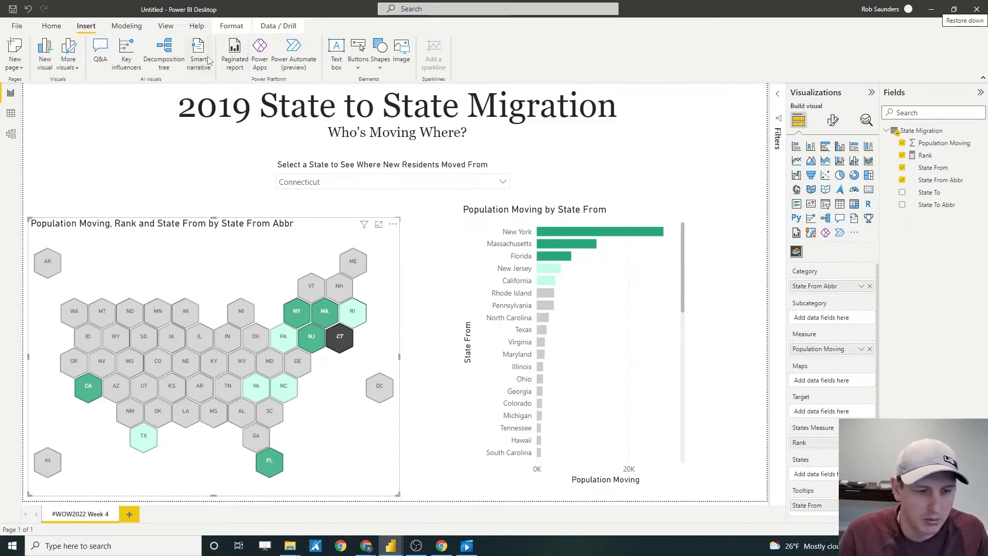
left_click(297, 174)
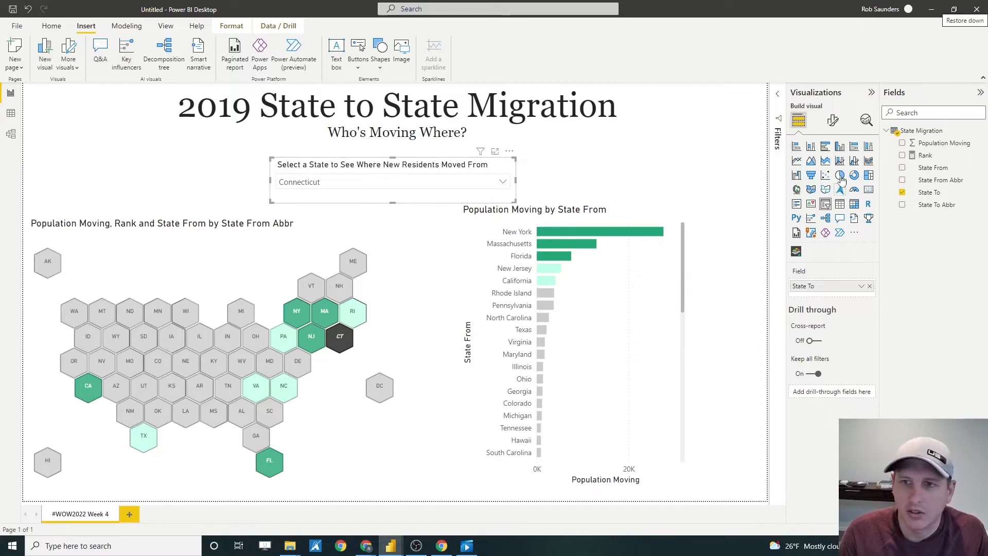
left_click(832, 120)
left_click(816, 211)
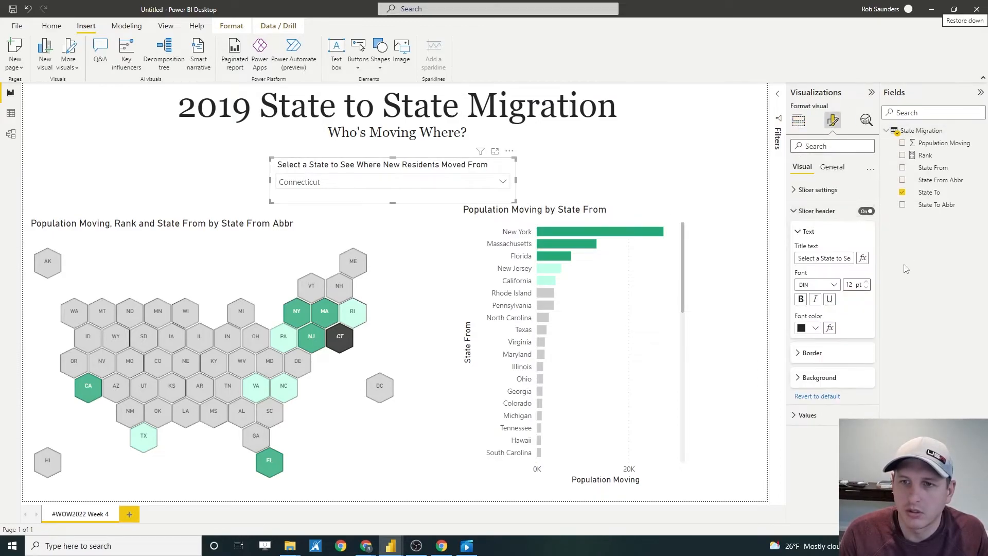
double_click(866, 286)
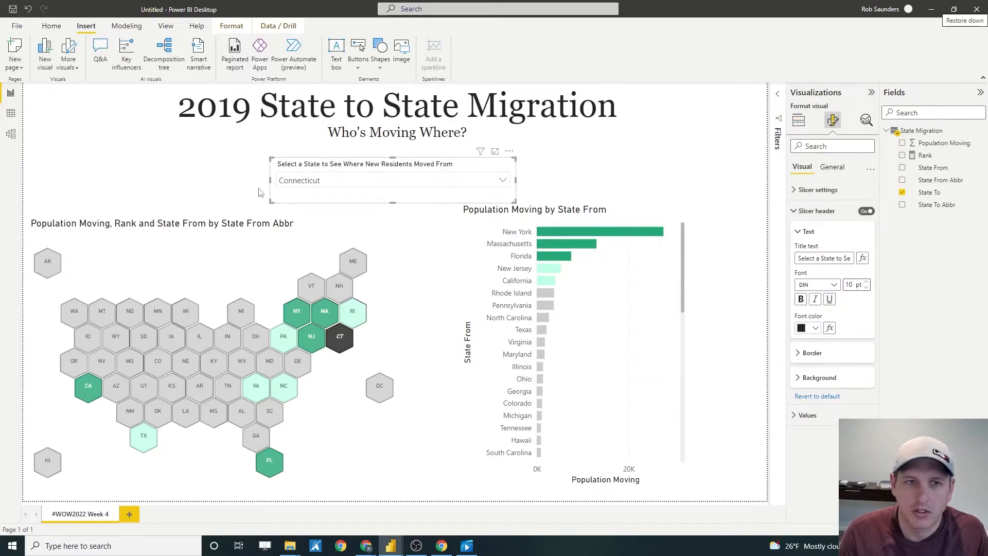
left_click_drag(269, 180, 297, 180)
double_click(866, 281)
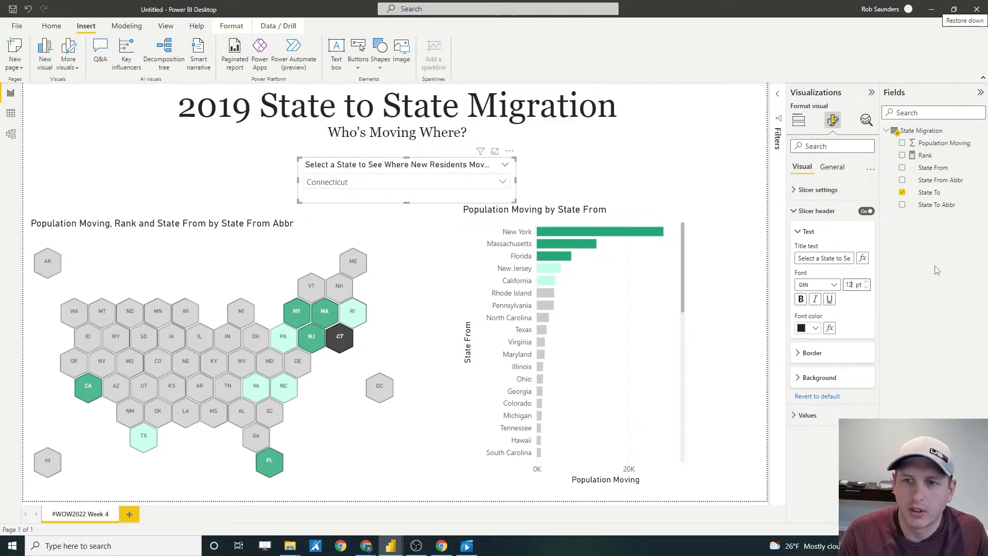
Set the font size of the slicer's values to 9 pt and check its dropdown list
left_click(391, 182)
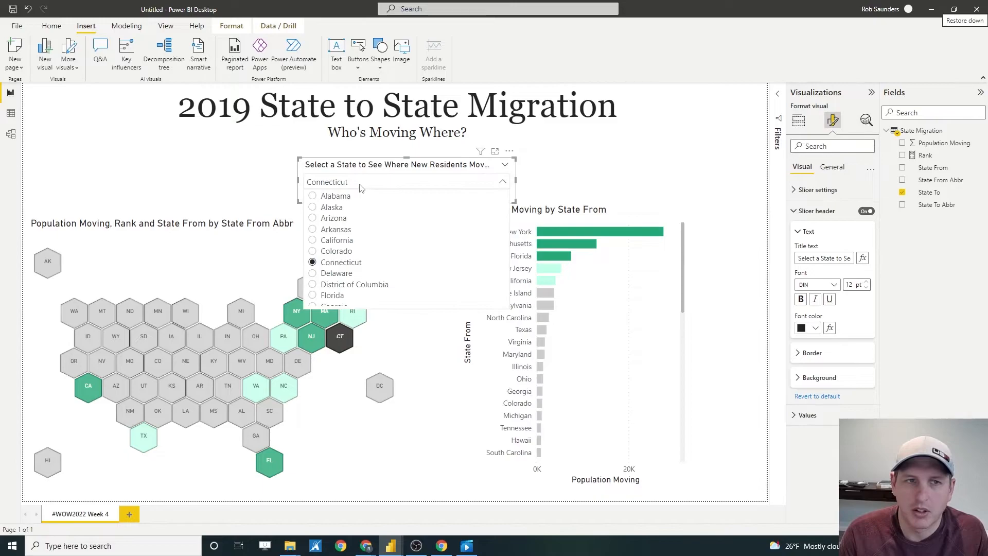
left_click(391, 182)
left_click(802, 190)
left_click(803, 191)
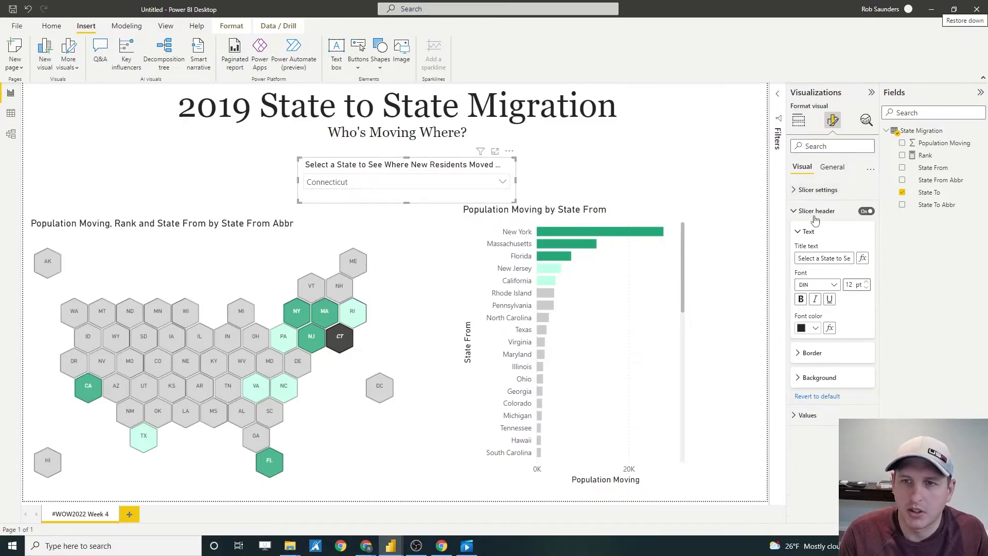
left_click(799, 232)
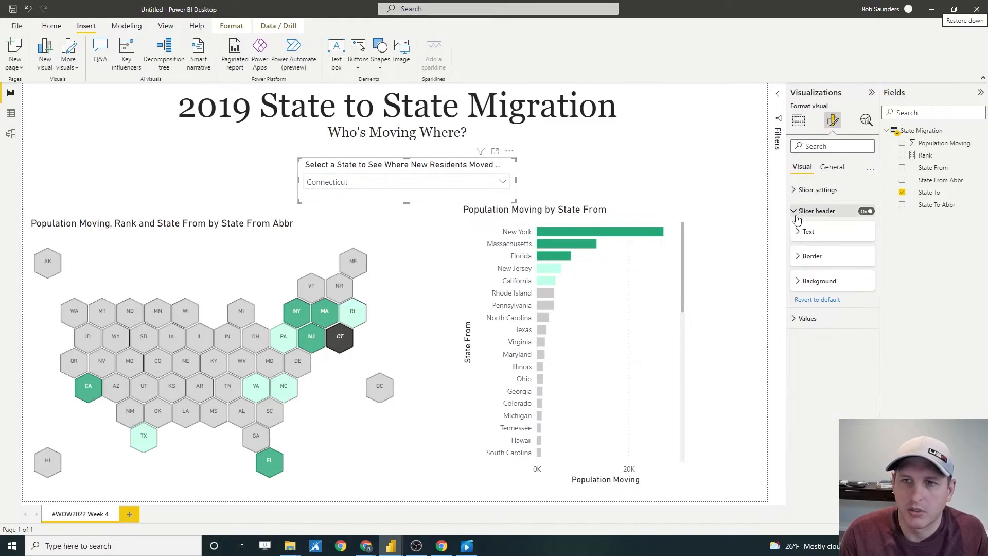
left_click(796, 211)
left_click(804, 232)
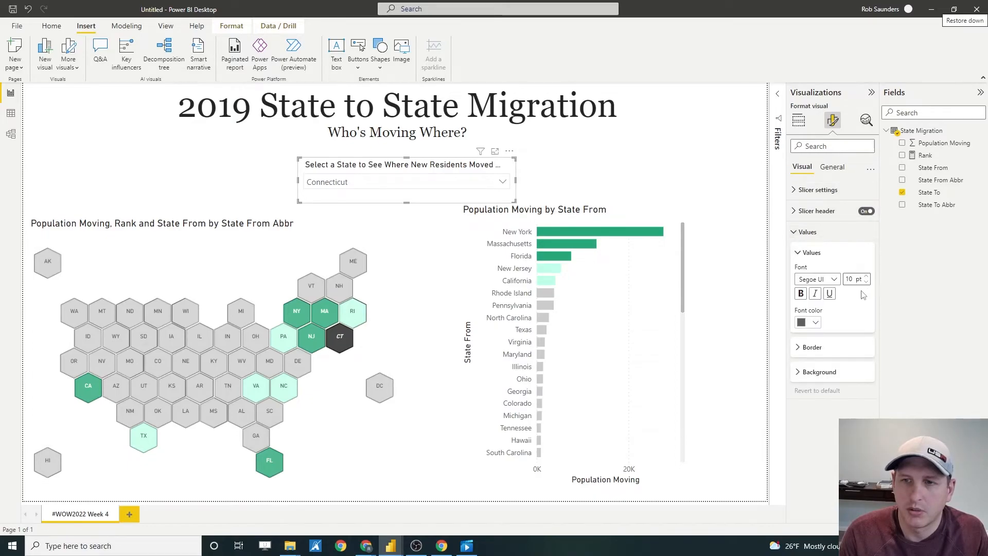
left_click(866, 283)
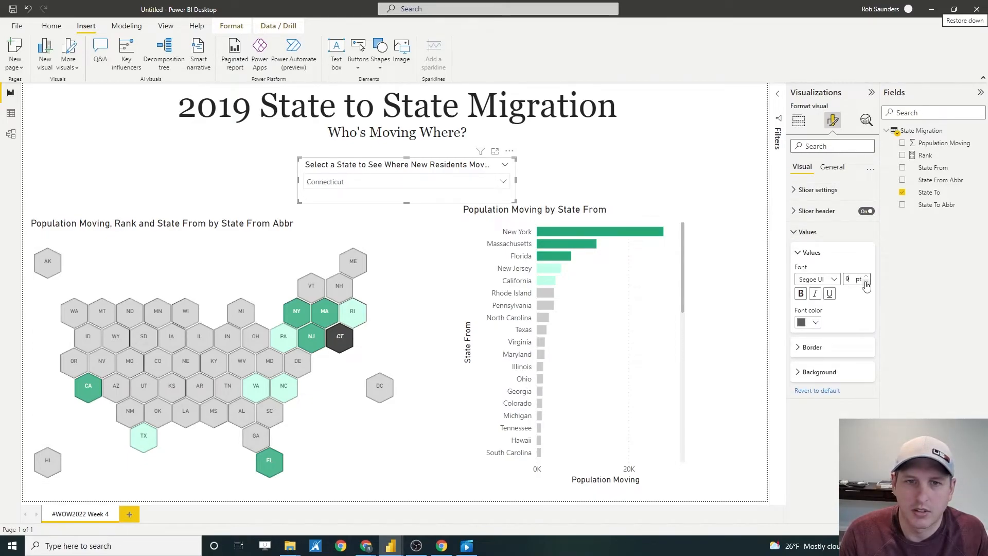
left_click(402, 181)
left_click(401, 181)
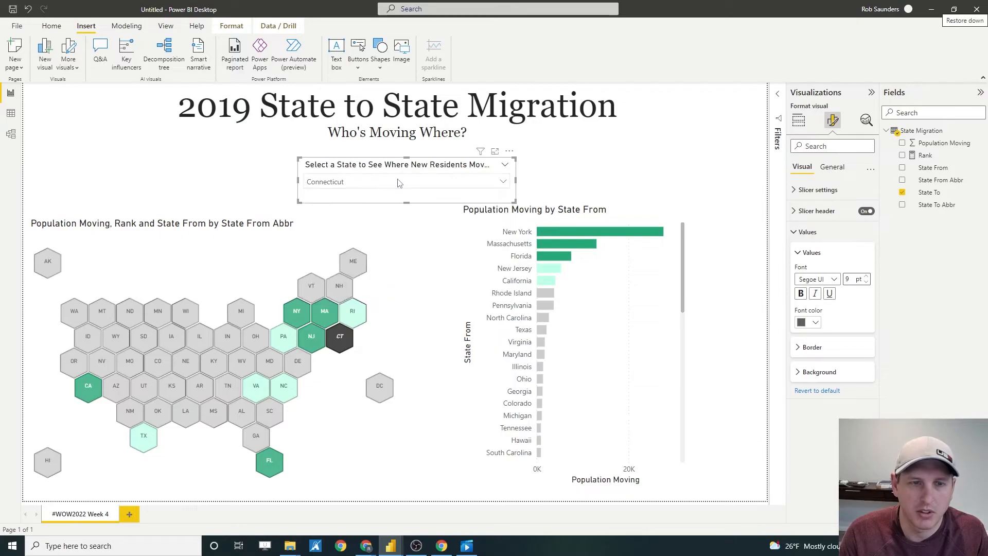
Widen the slicer until its full header text fits and recenter it beneath the subtitle
left_click_drag(516, 180, 544, 183)
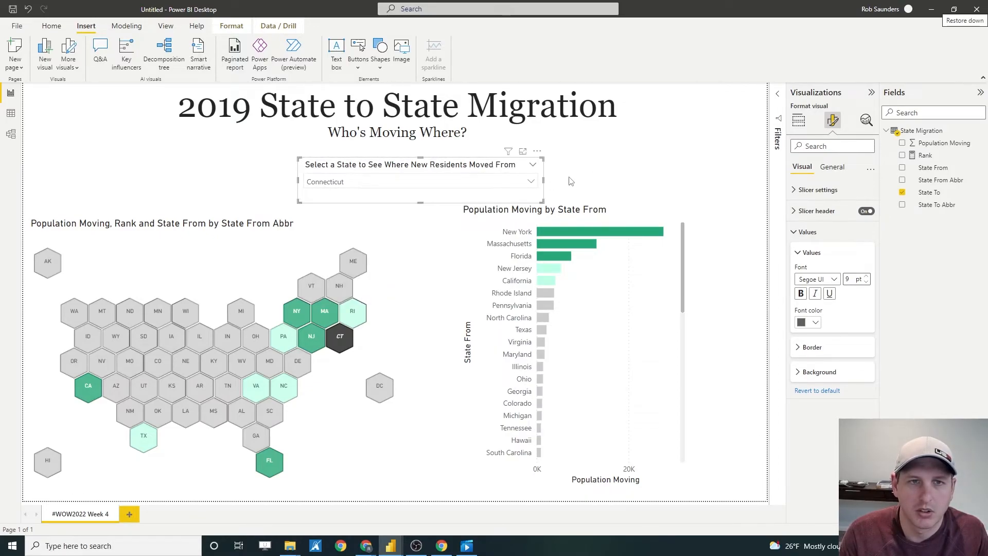
left_click(594, 172)
left_click_drag(407, 166, 387, 166)
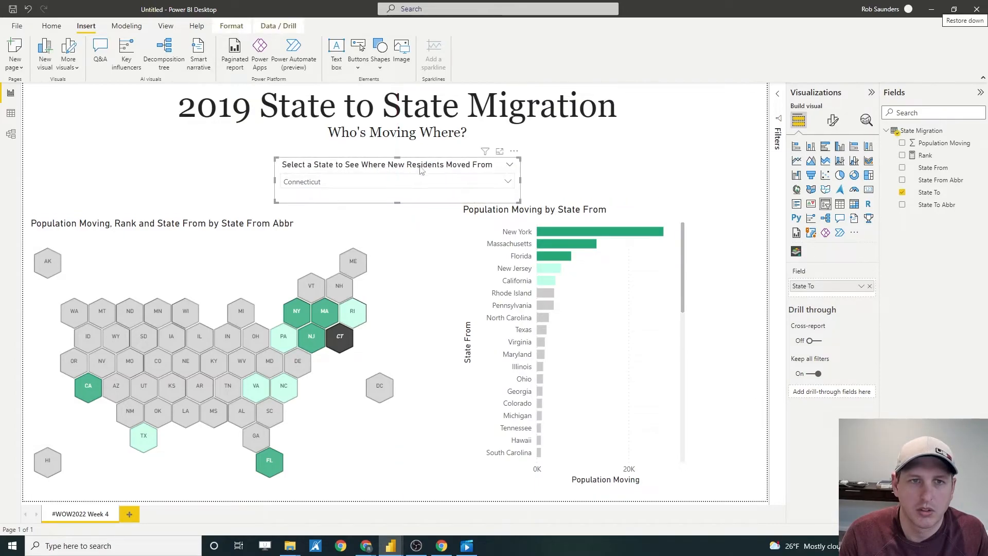
left_click(597, 157)
Turn off the title of the hex map visual
left_click(343, 221)
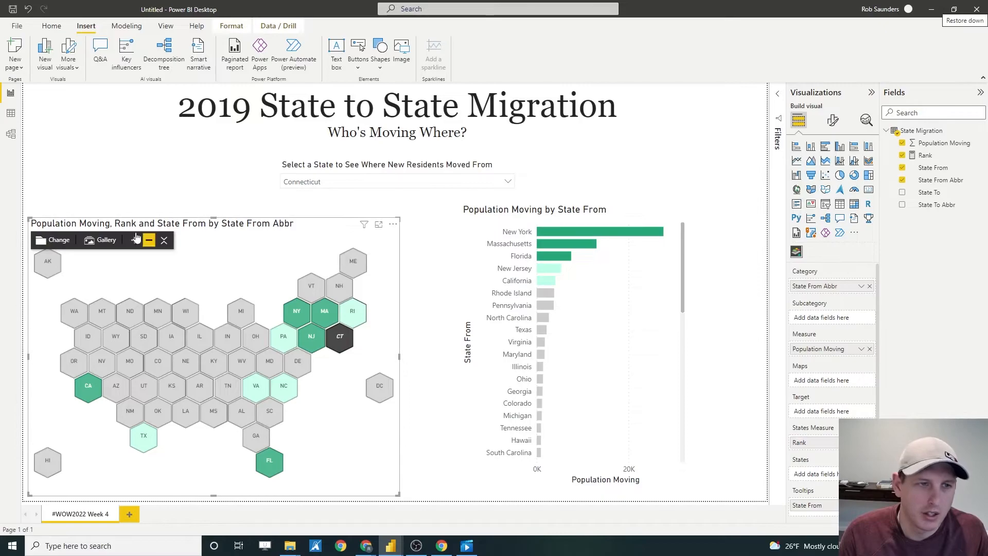
left_click(832, 120)
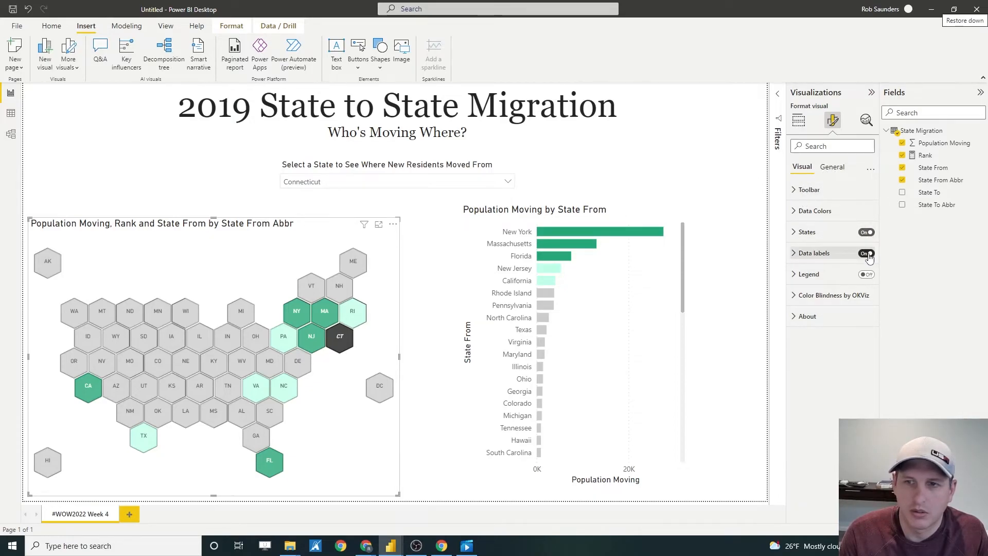
left_click(833, 168)
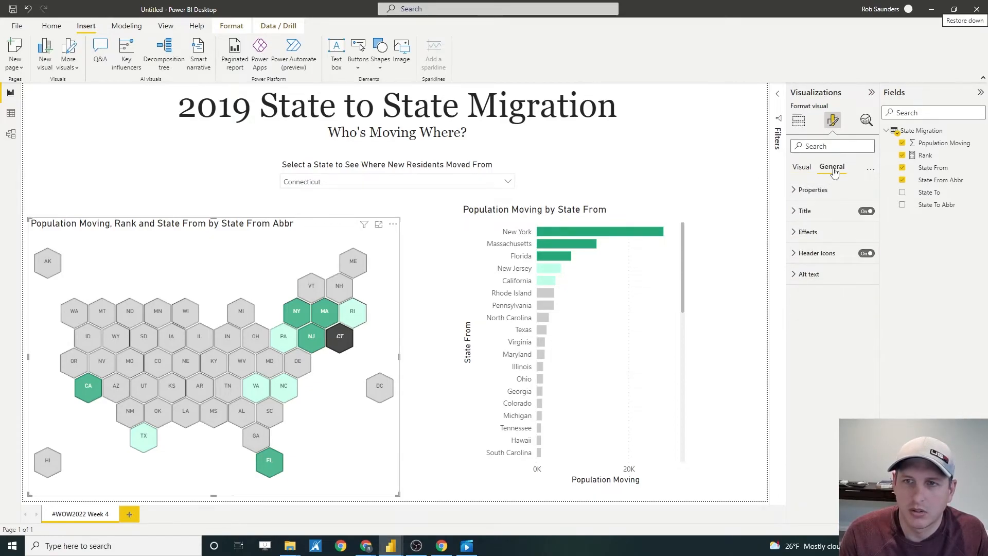
left_click(866, 211)
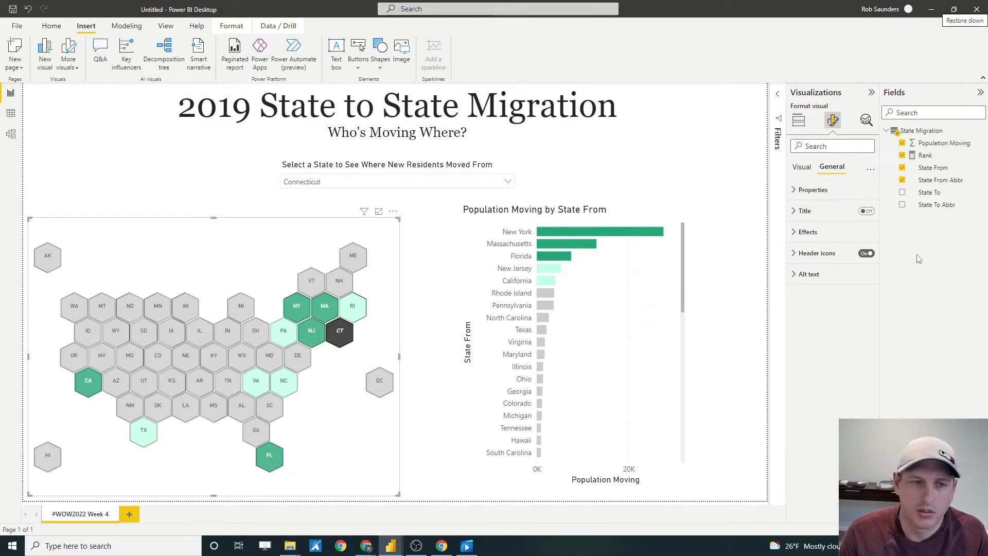
Set the text size of the hex map's data labels to 15 pt
mouse_move(350, 315)
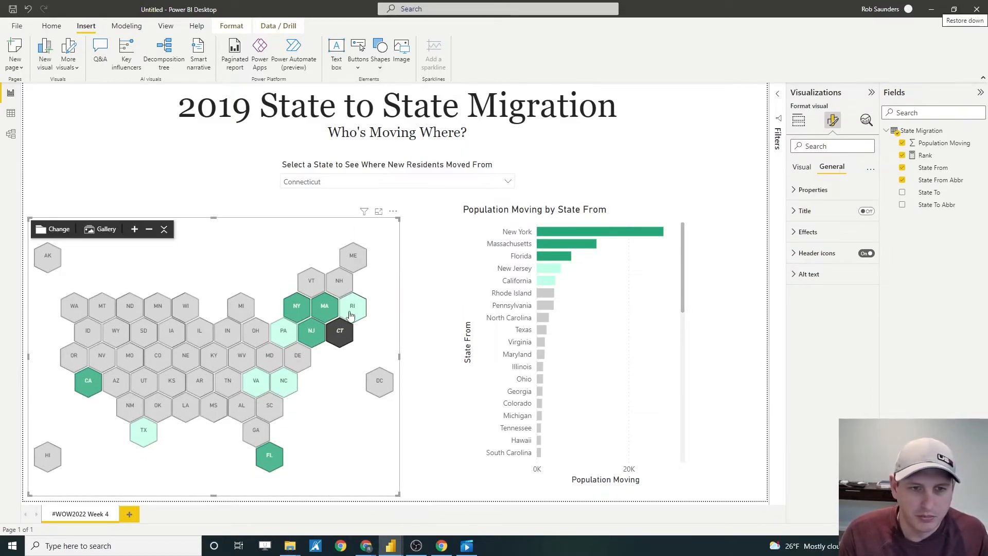
left_click(803, 169)
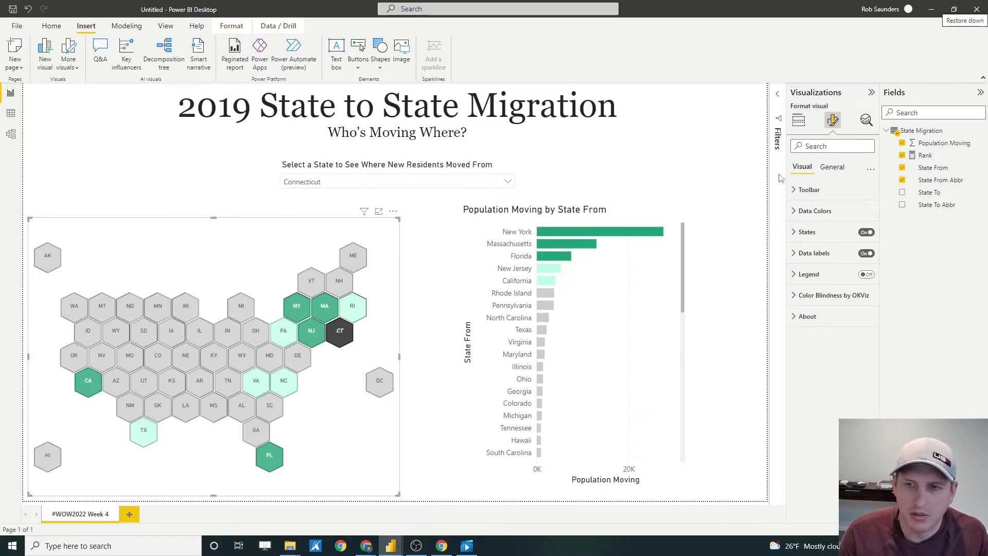
left_click(829, 255)
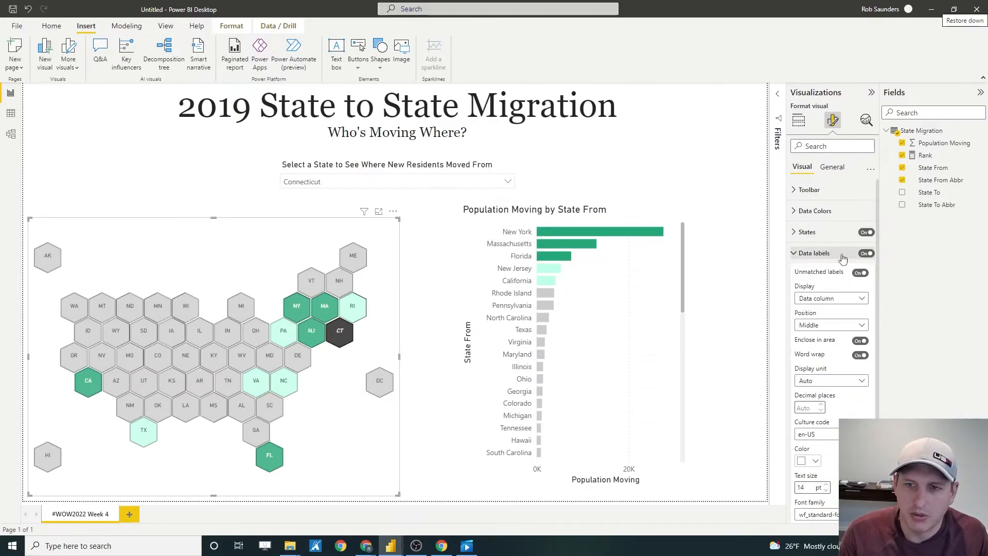
left_click(826, 485)
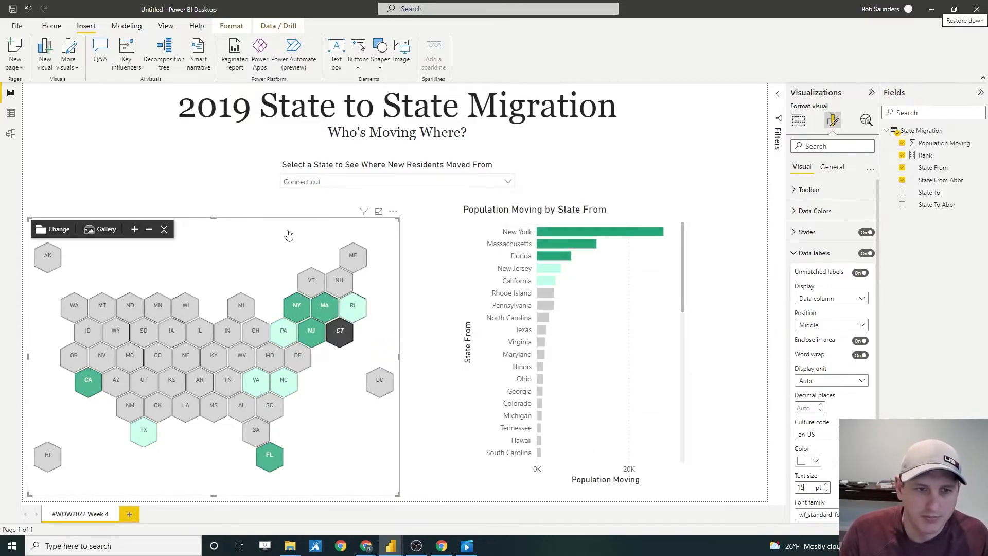
left_click_drag(213, 218, 210, 213)
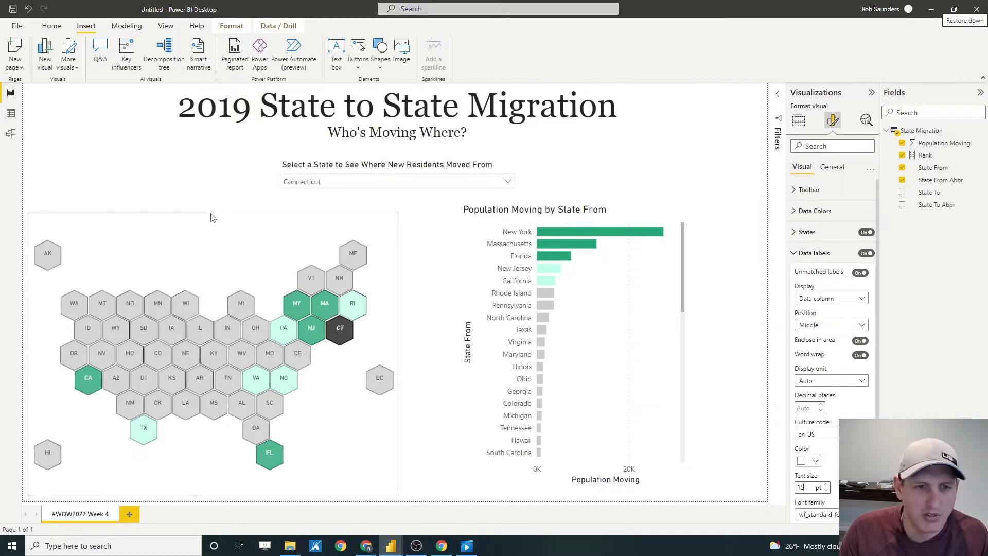
Try turning off the bar chart's X-axis and switch it back on
left_click(586, 213)
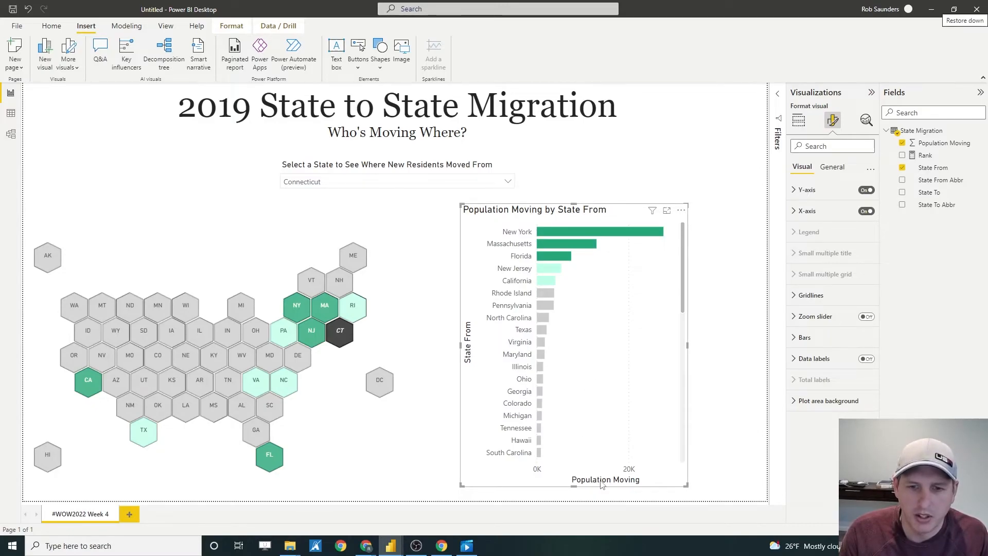
left_click(863, 213)
left_click(862, 213)
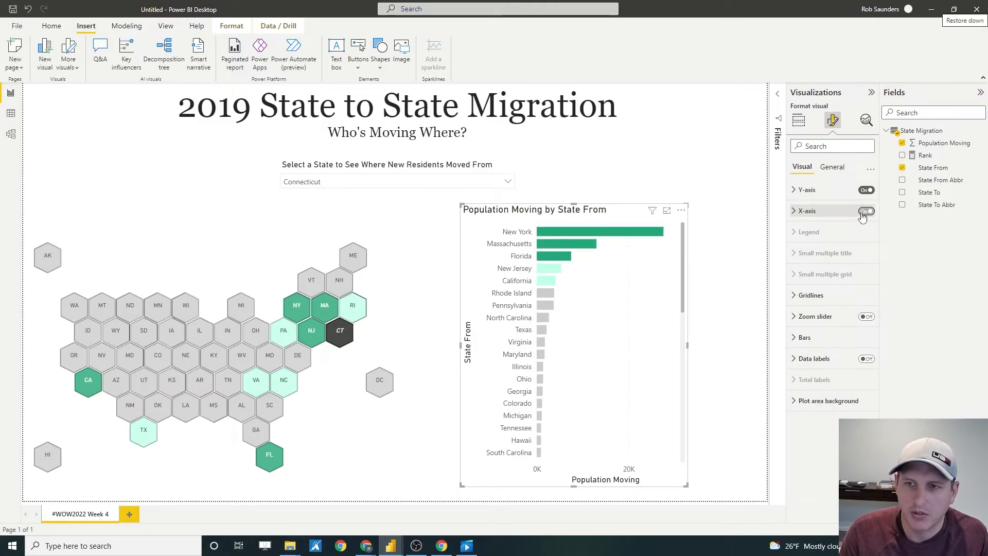
Turn off the bar chart's X-axis and the title of its Y-axis
left_click(797, 216)
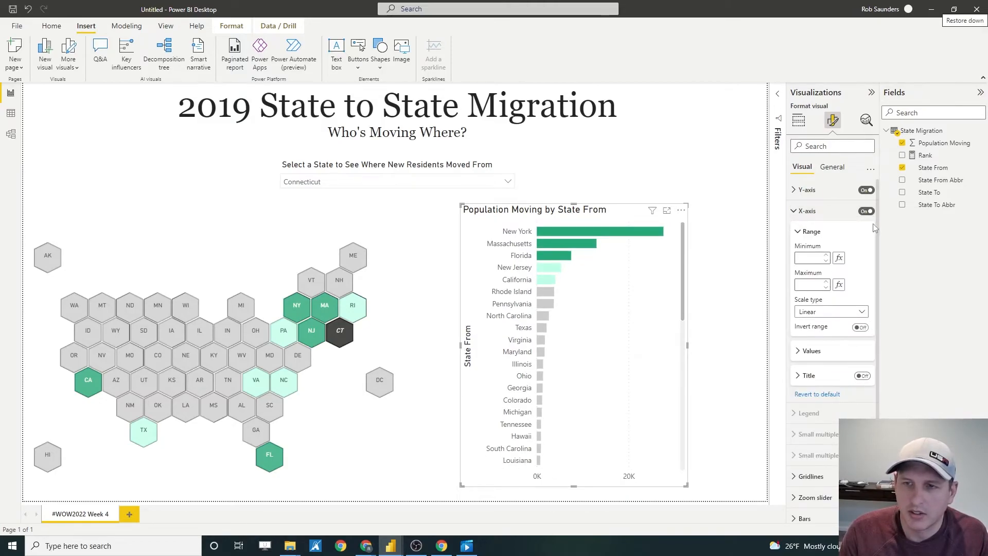
left_click(866, 212)
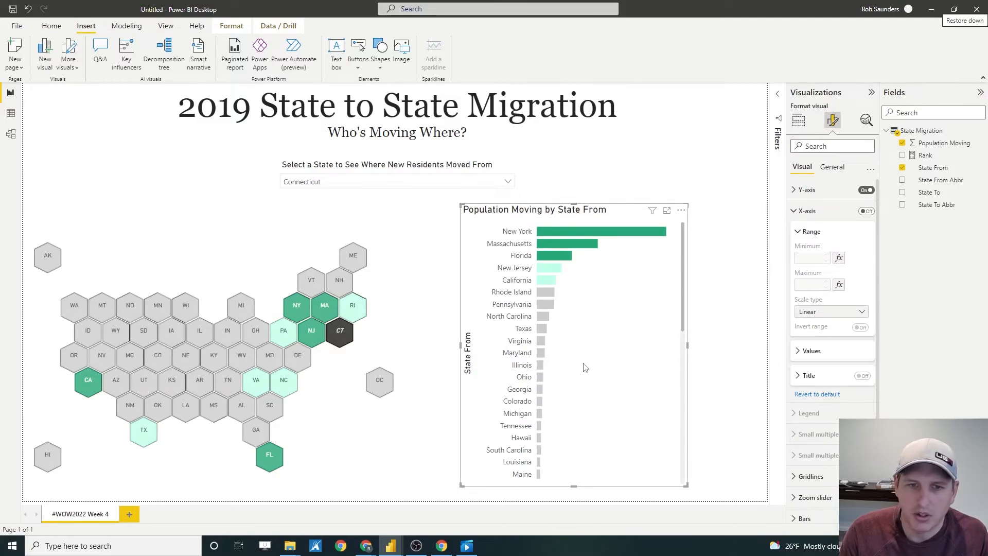
left_click(818, 190)
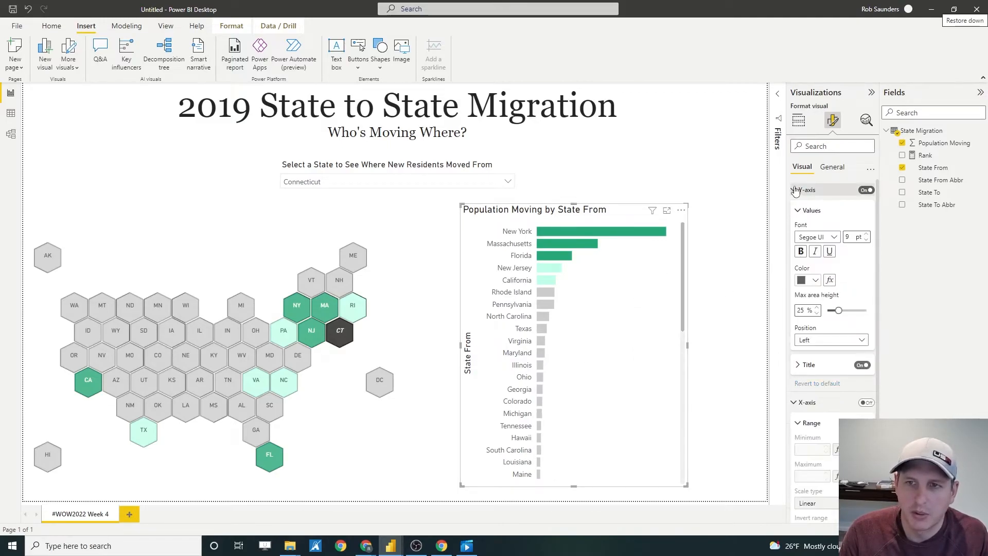
left_click(863, 365)
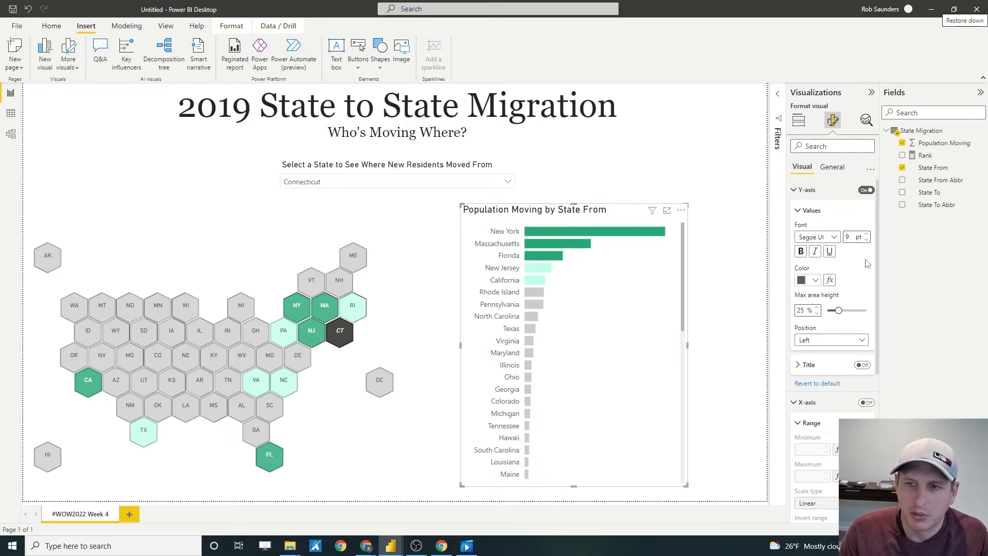
Set the text size of the bar chart's Y-axis values to 8 pt
left_click(867, 235)
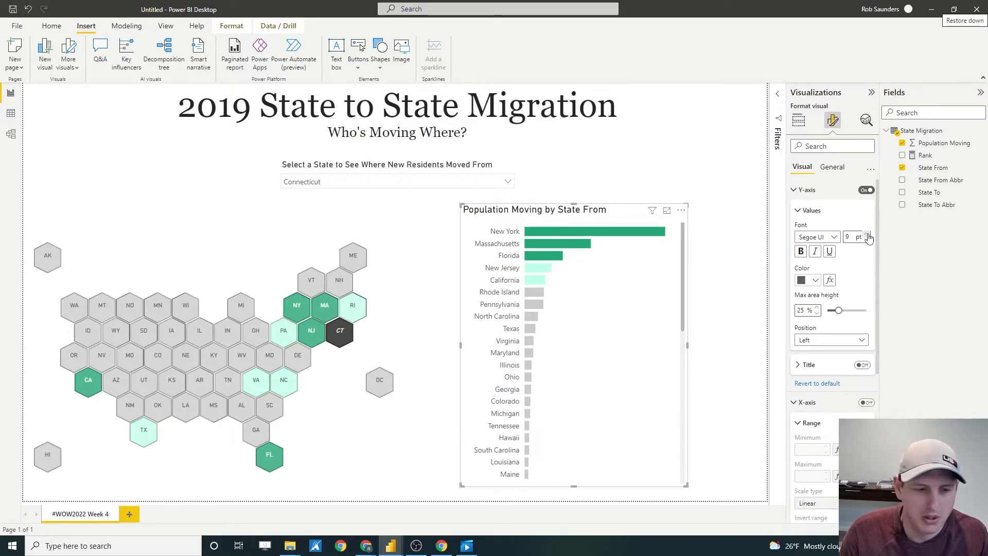
left_click(868, 239)
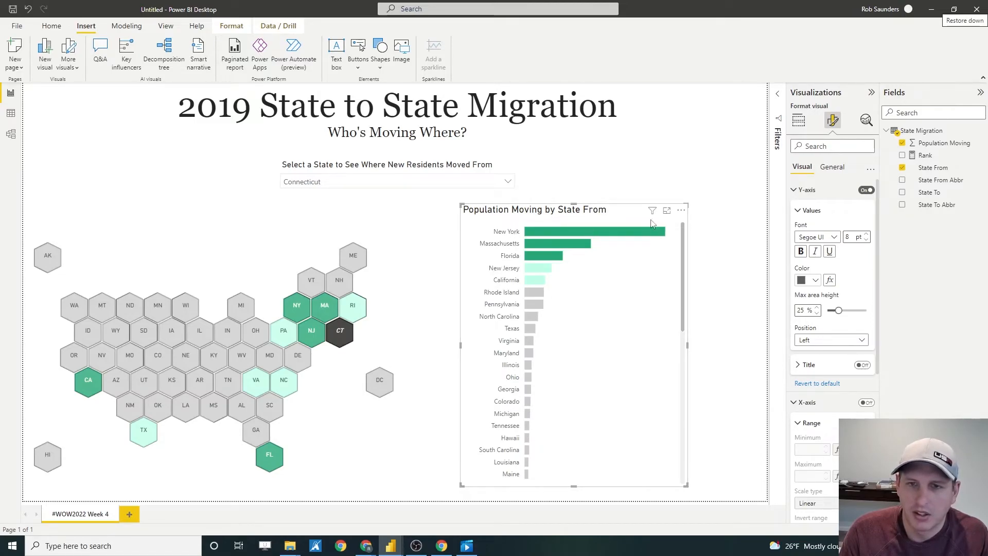
left_click(794, 190)
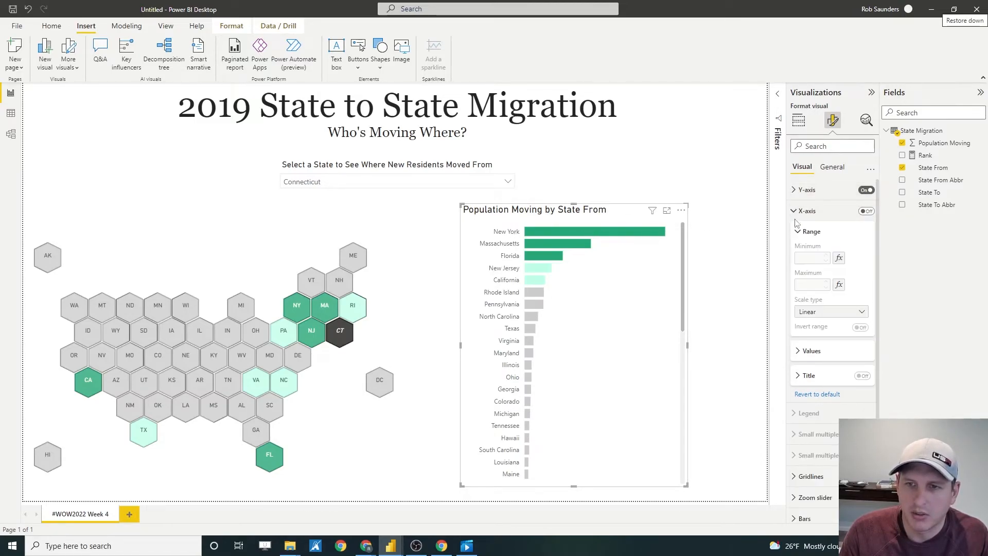
left_click(794, 211)
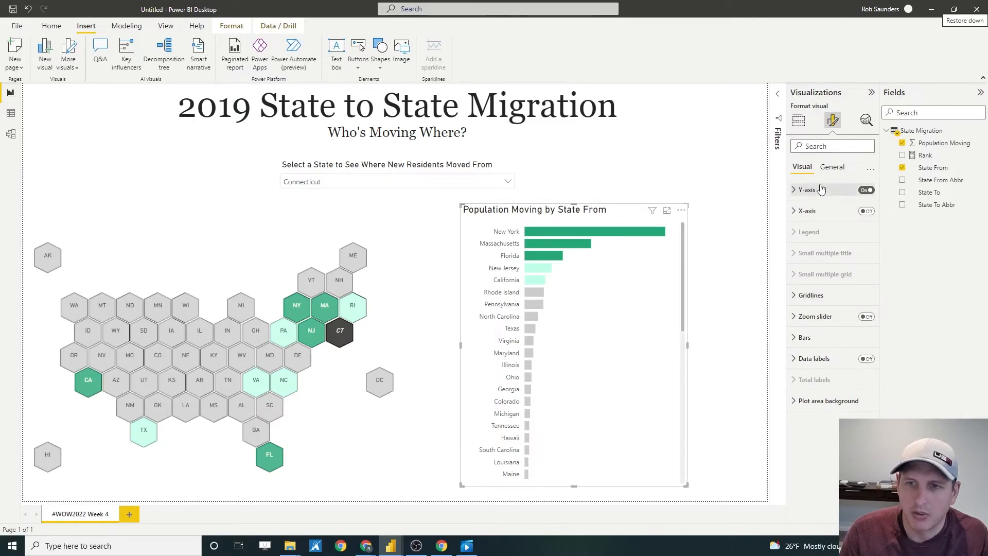
Turn off the bar chart's title and lower the chart's upper edge slightly
left_click(829, 168)
left_click(861, 212)
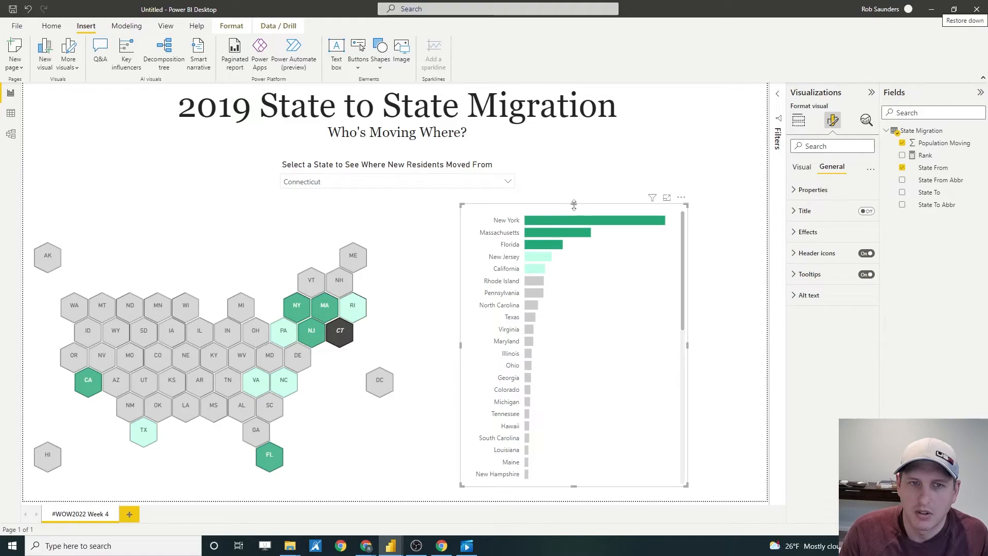
left_click_drag(574, 205, 574, 209)
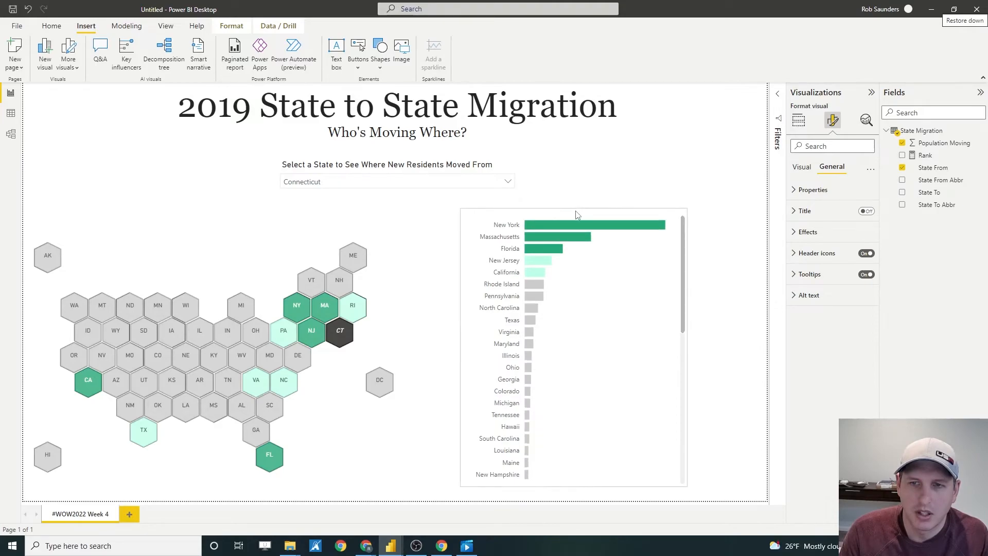
Turn on the bar chart's data labels and set their position to Outside end
left_click(802, 169)
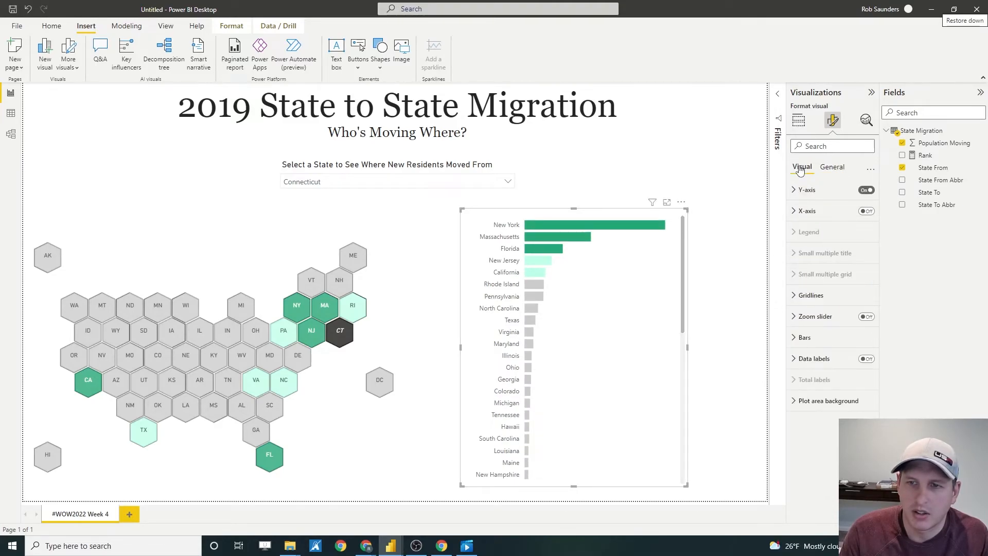
left_click(868, 359)
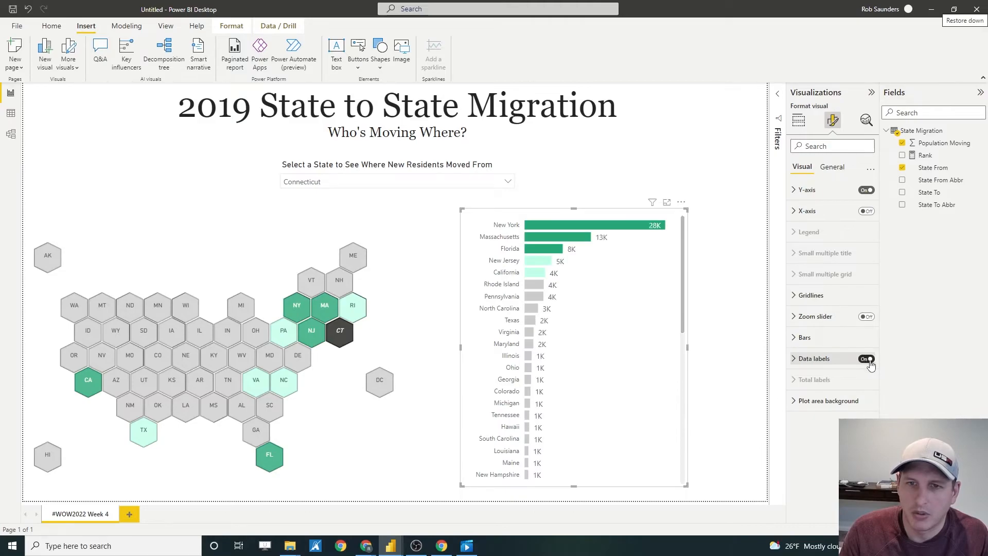
left_click(822, 359)
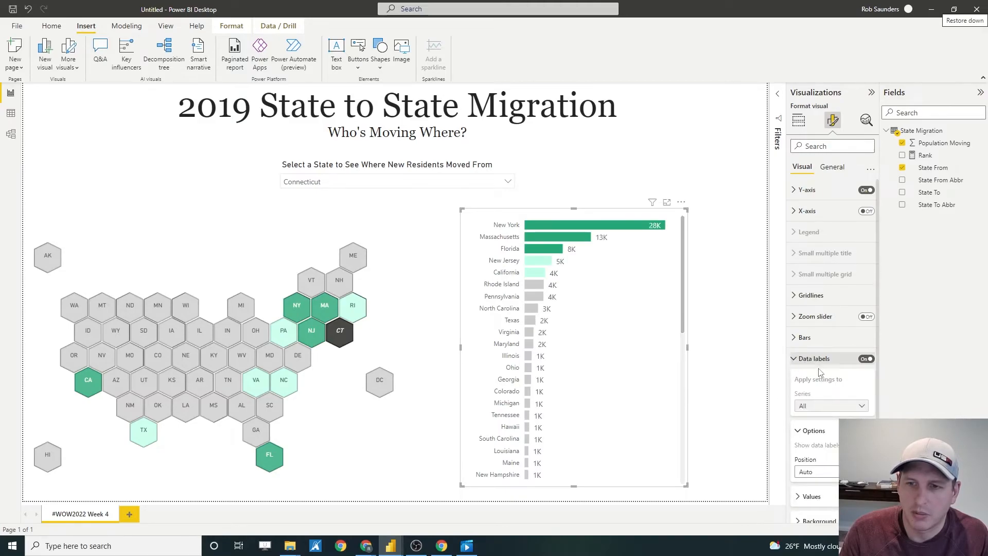
scroll(856, 402, "down", 2)
left_click(844, 404)
left_click(827, 442)
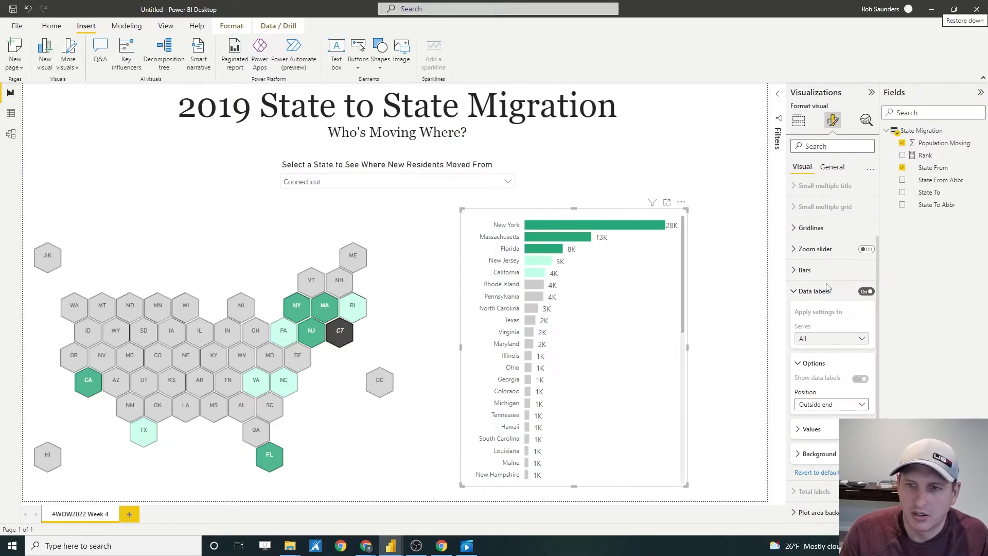
Set the text size of the bar chart's data labels to 8 pt
left_click(831, 430)
scroll(853, 387, "down", 3)
left_click(866, 357)
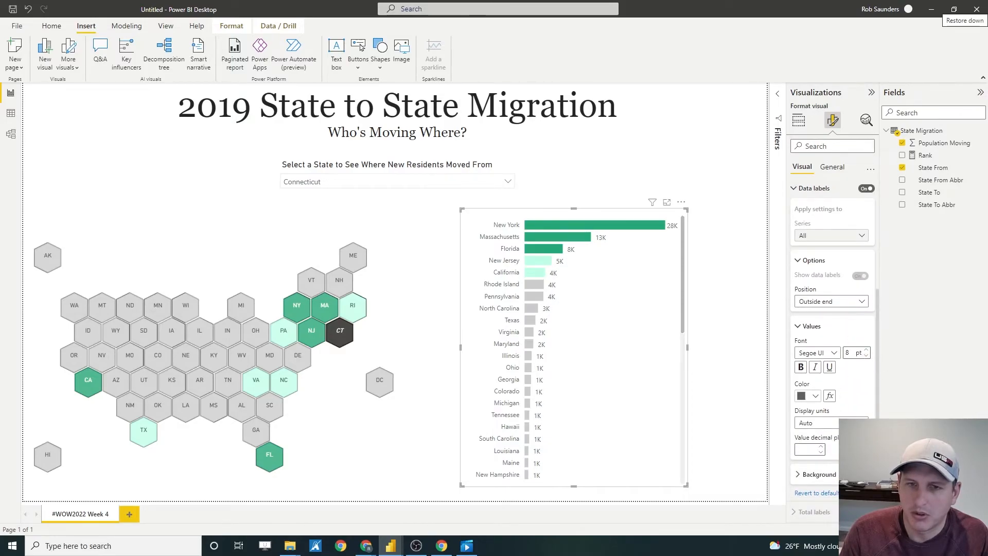
scroll(641, 404, "down", 3)
scroll(643, 406, "up", 3)
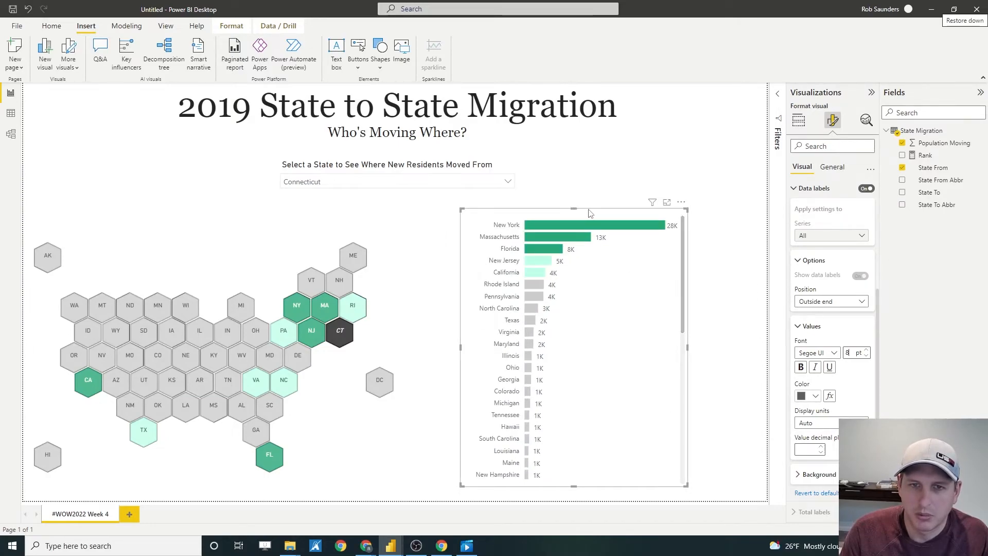
Shift the bar chart slightly to the right and move the hex map up until its top aligns with the chart
left_click_drag(586, 212, 592, 213)
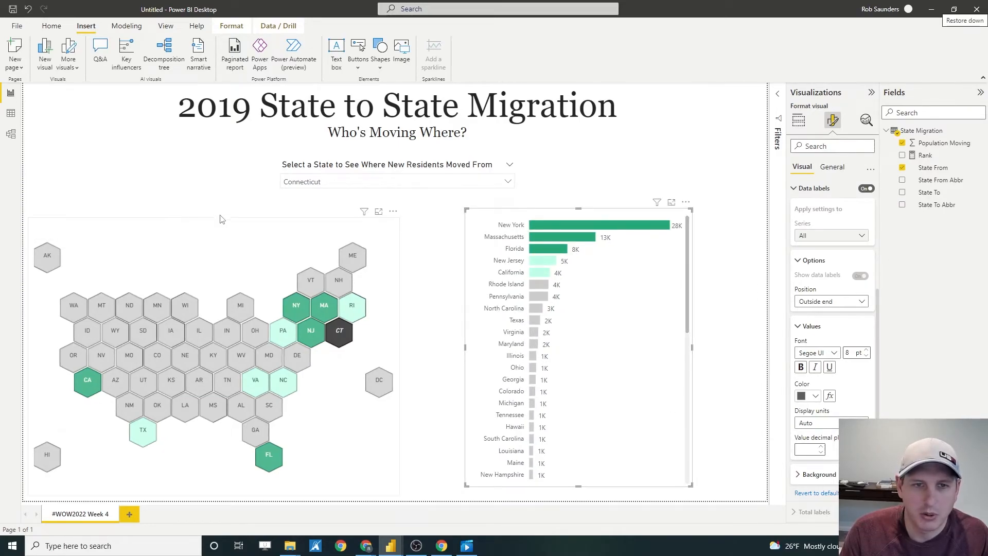
left_click(218, 223)
left_click_drag(234, 221, 232, 217)
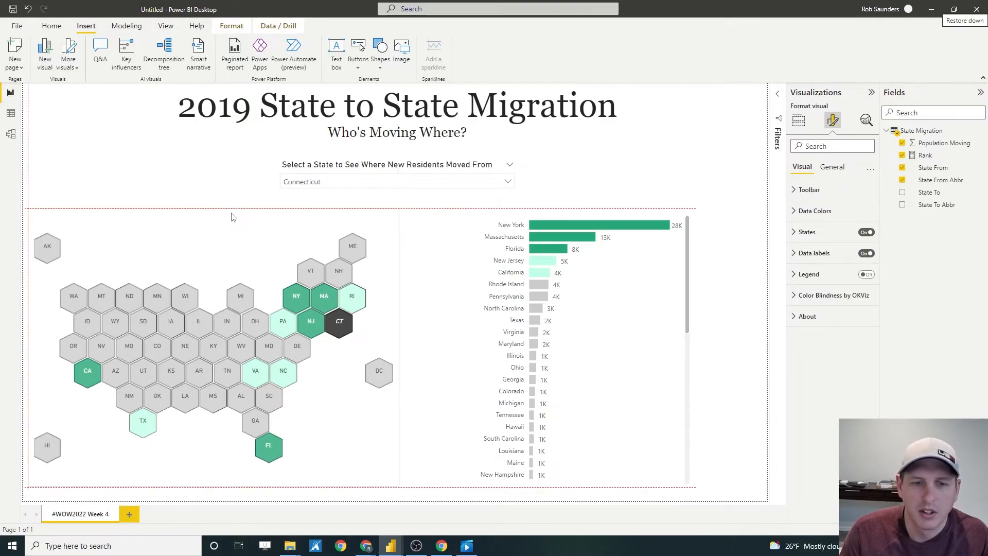
left_click(716, 109)
left_click(728, 234)
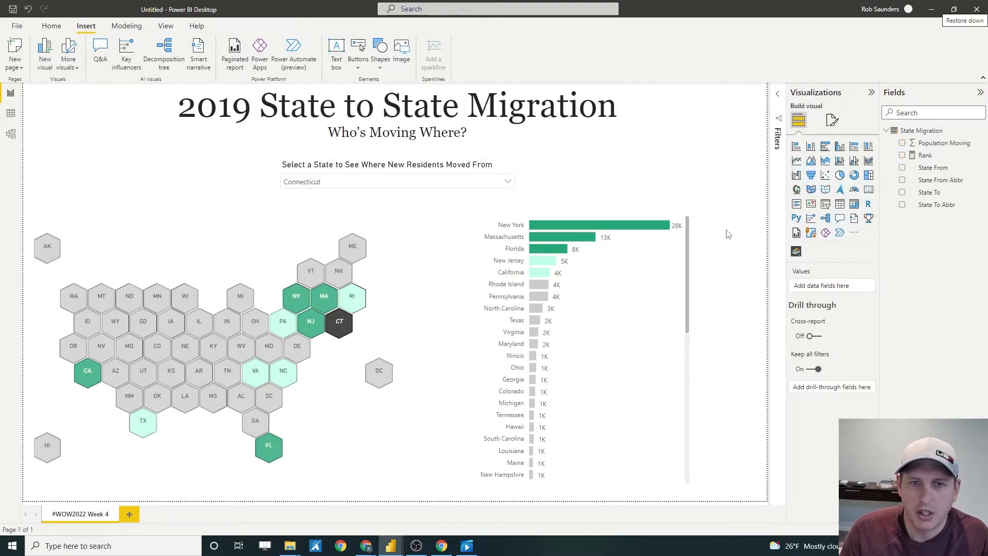
Widen the bar chart by extending its right edge toward the page margin
left_click(688, 304)
left_click_drag(693, 347, 718, 356)
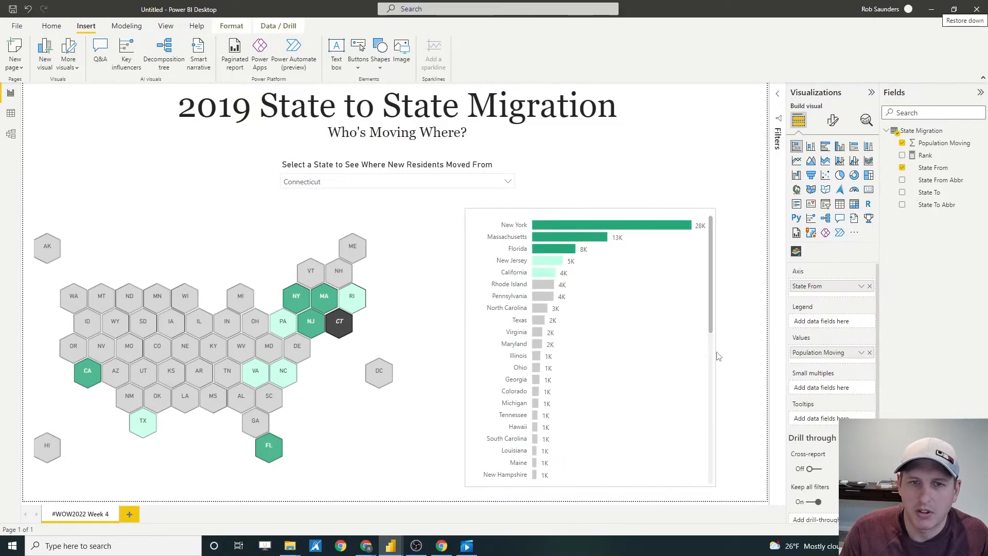
left_click(722, 355)
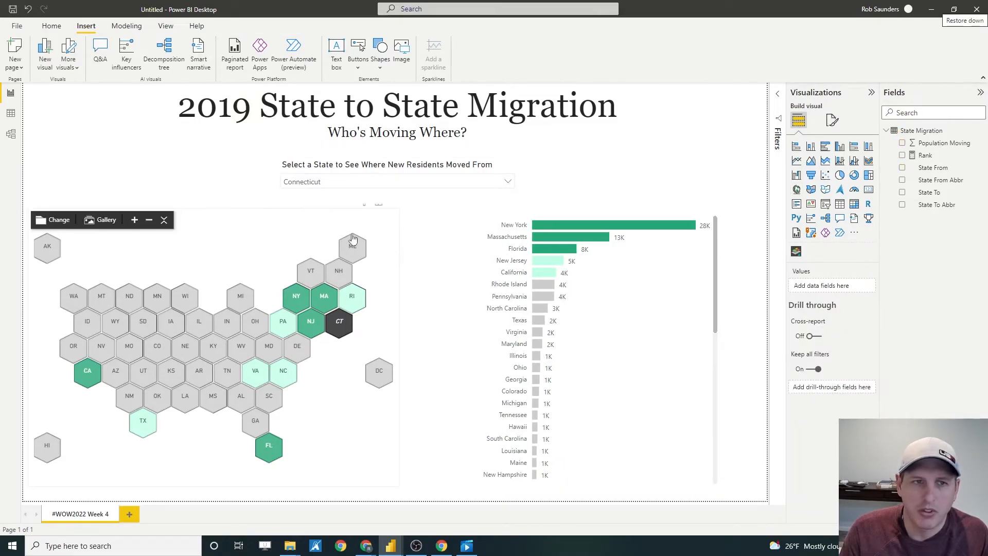
Filter the report to Wisconsin and compare the ranked states on the hex map with the bars of the chart
left_click(358, 183)
scroll(349, 258, "down", 5)
scroll(345, 268, "down", 10)
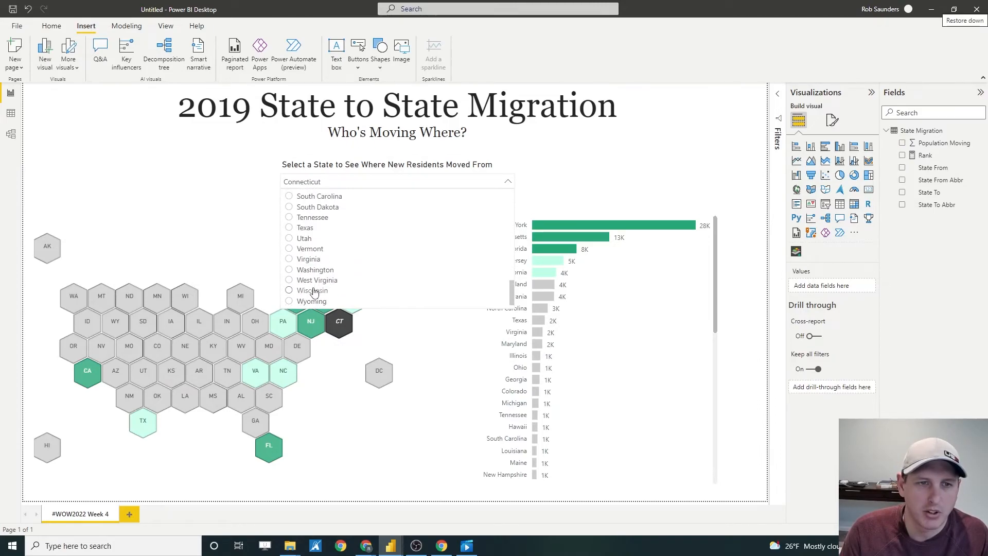
left_click(313, 290)
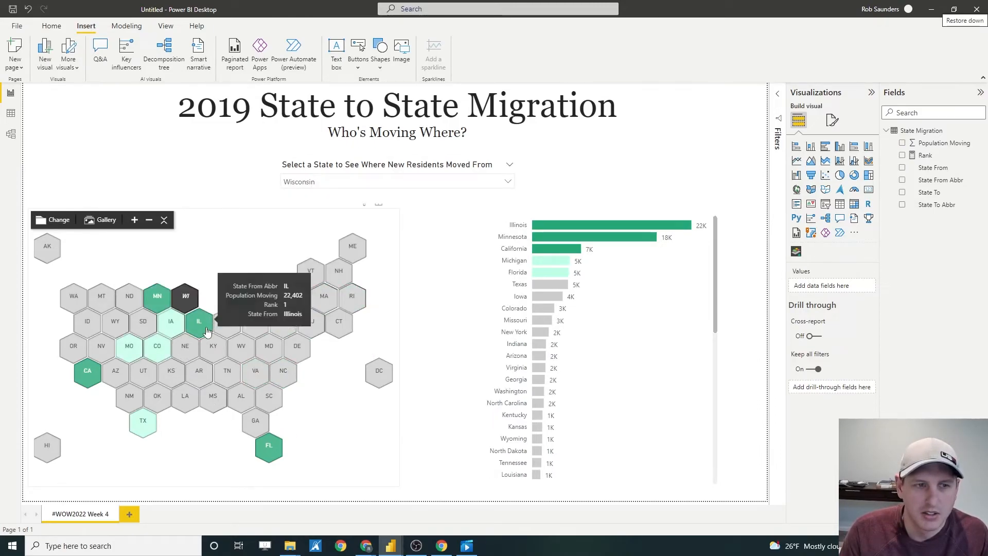
mouse_move(133, 356)
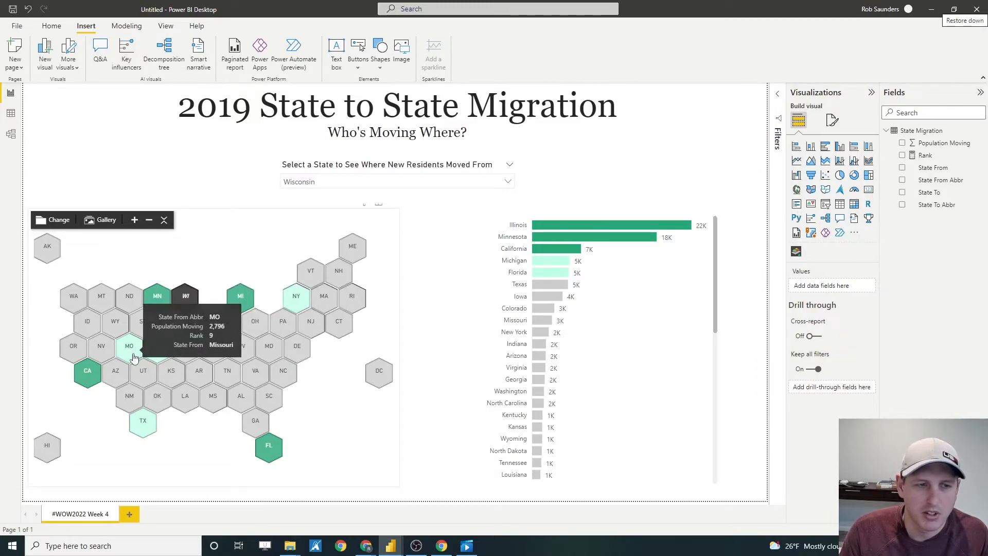
left_click(543, 224)
left_click(543, 224)
left_click(542, 236)
left_click(542, 236)
mouse_move(551, 251)
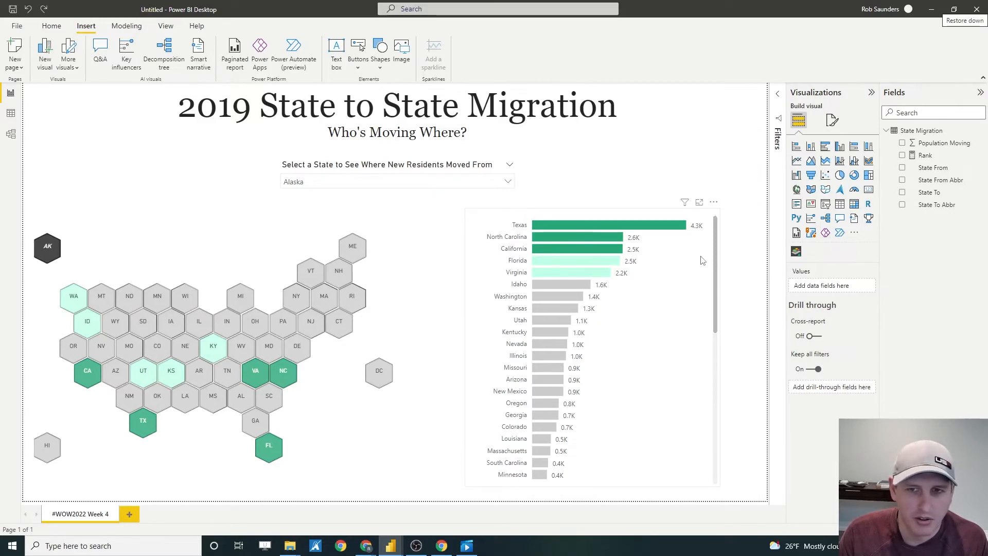
Examine the conditional formatting rules that set the colors of the bar chart's bars
left_click(713, 255)
left_click(832, 120)
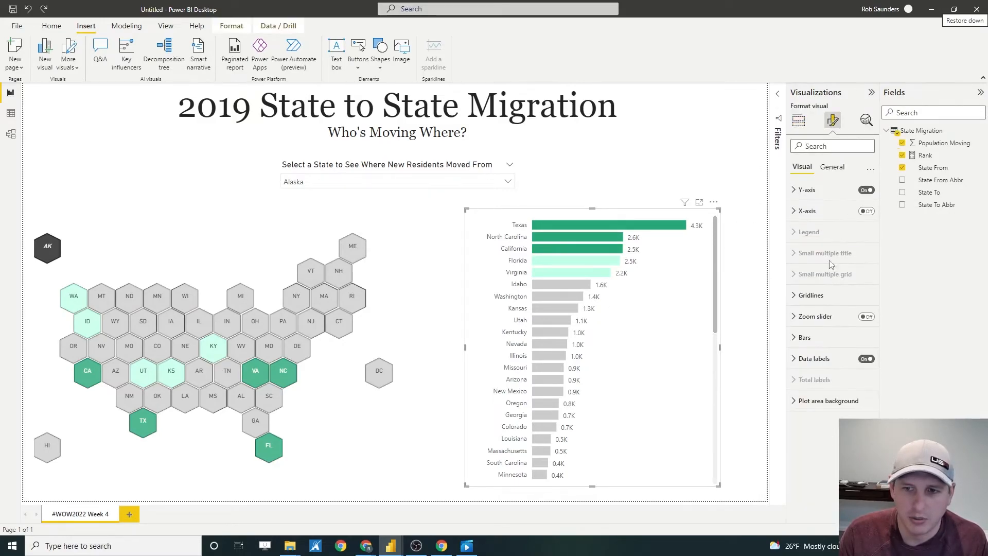
left_click(816, 358)
left_click(808, 338)
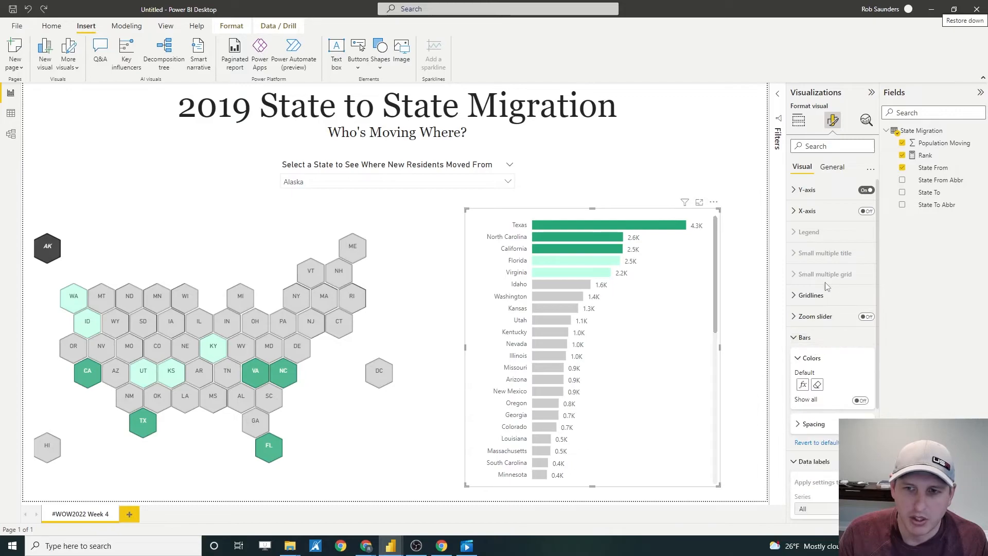
left_click(804, 385)
left_click(400, 243)
left_click(395, 259)
left_click(400, 262)
left_click(402, 284)
left_click(400, 283)
left_click(404, 289)
left_click(404, 287)
left_click(401, 301)
left_click(316, 284)
left_click(319, 303)
left_click(666, 418)
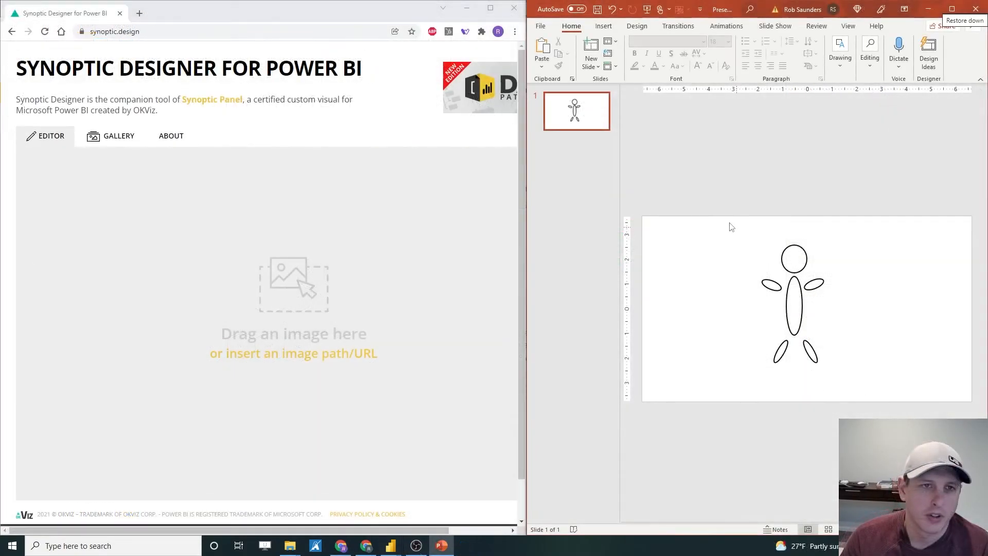
left_click(740, 156)
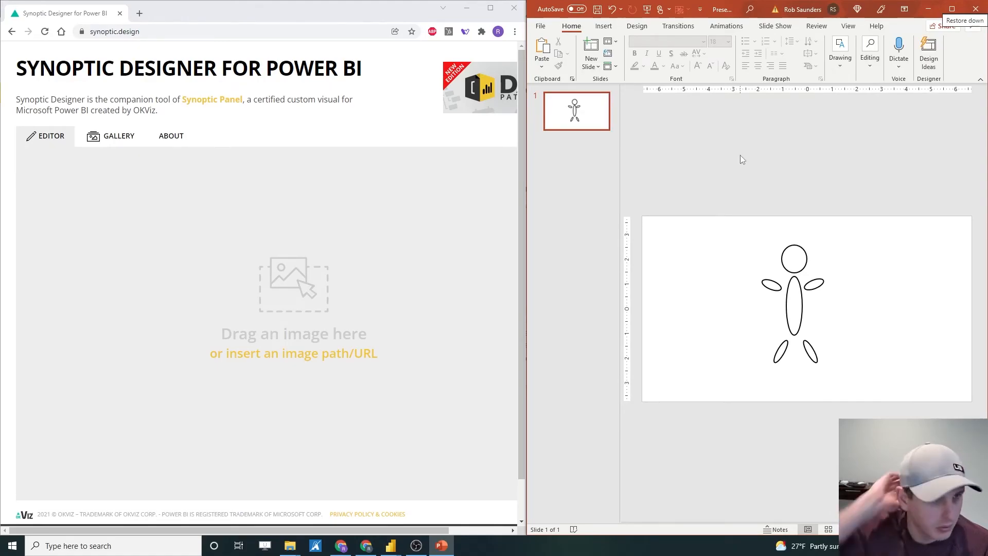